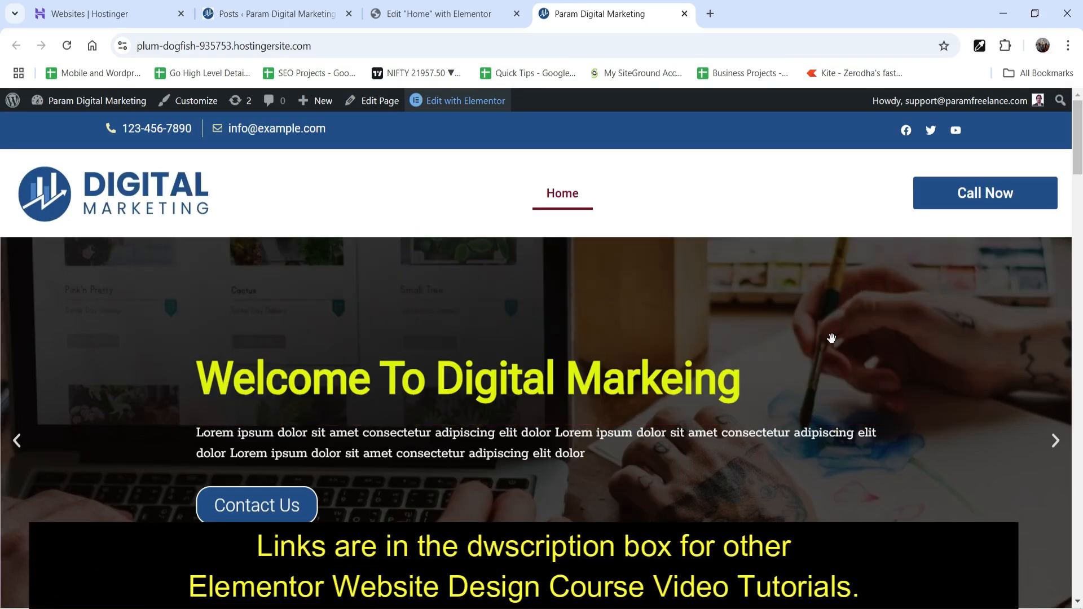
# Review the homepage down to Recently Published Articles, and view the published "Hello world!" post in a separate browser tab
pyautogui.scroll(-8, 827, 337)
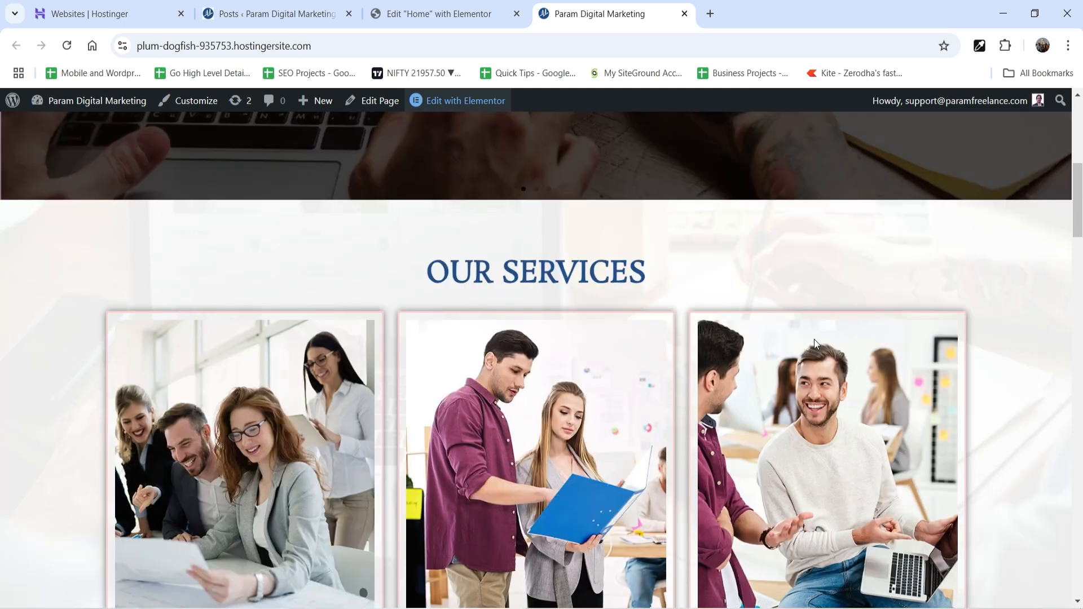
pyautogui.scroll(-20, 332, 350)
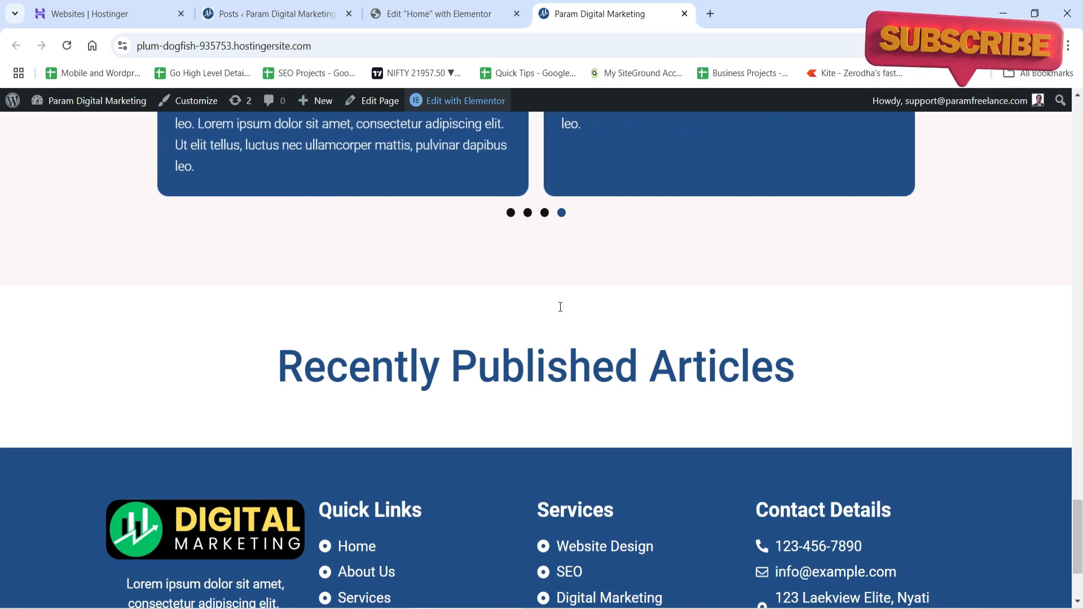
pyautogui.click(239, 16)
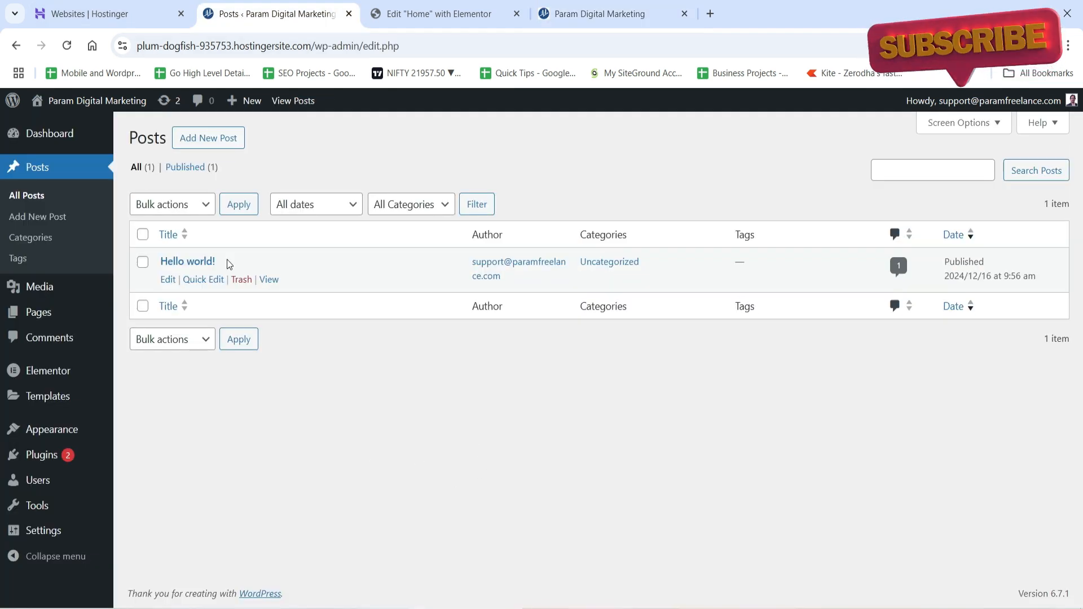
pyautogui.click(268, 281)
pyautogui.rightClick(267, 282)
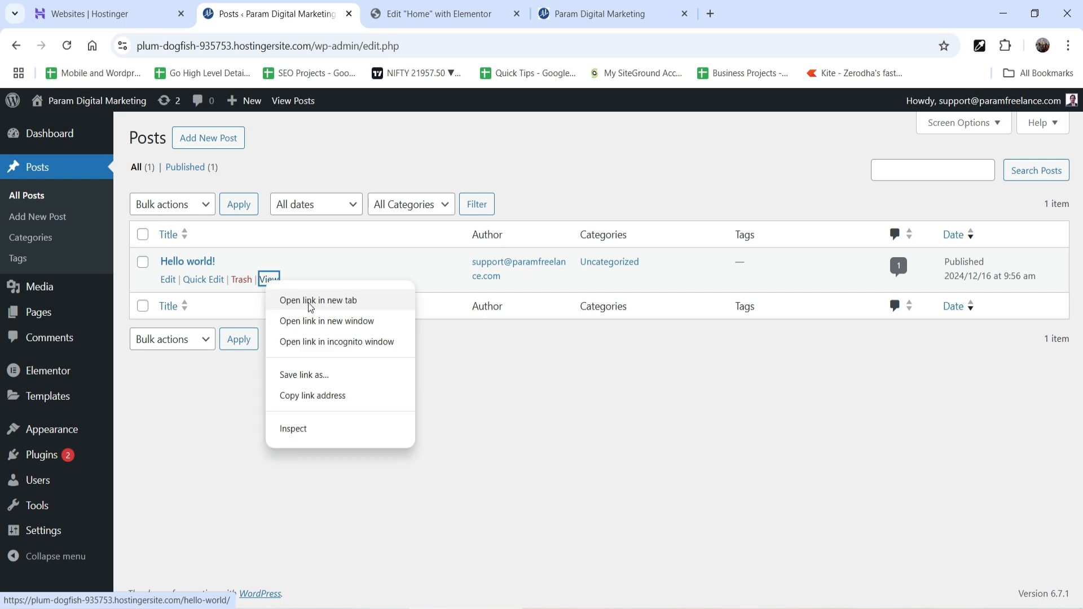
pyautogui.click(310, 301)
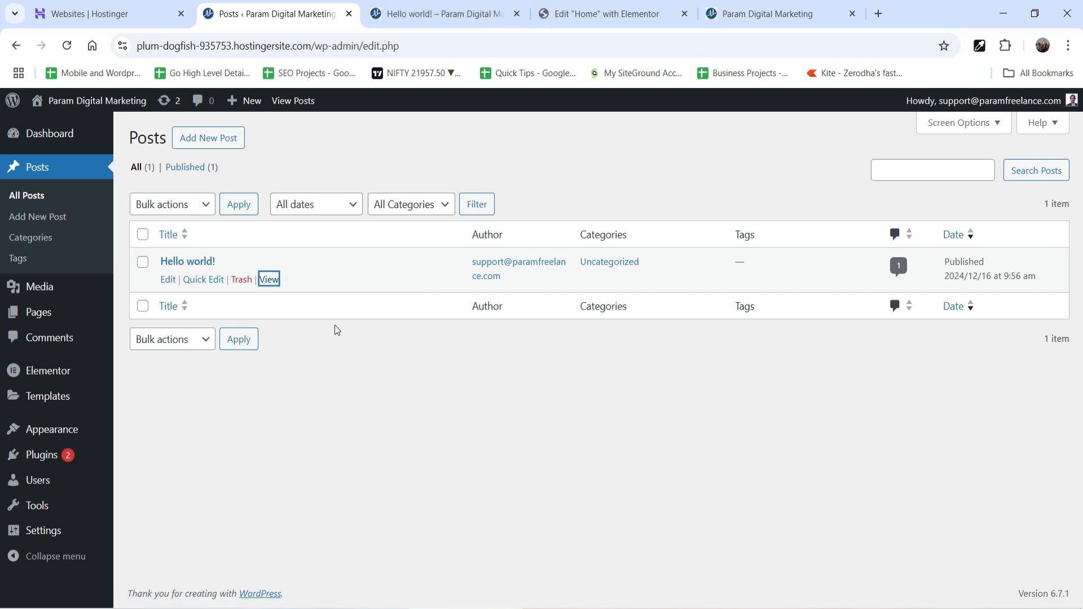
pyautogui.click(420, 15)
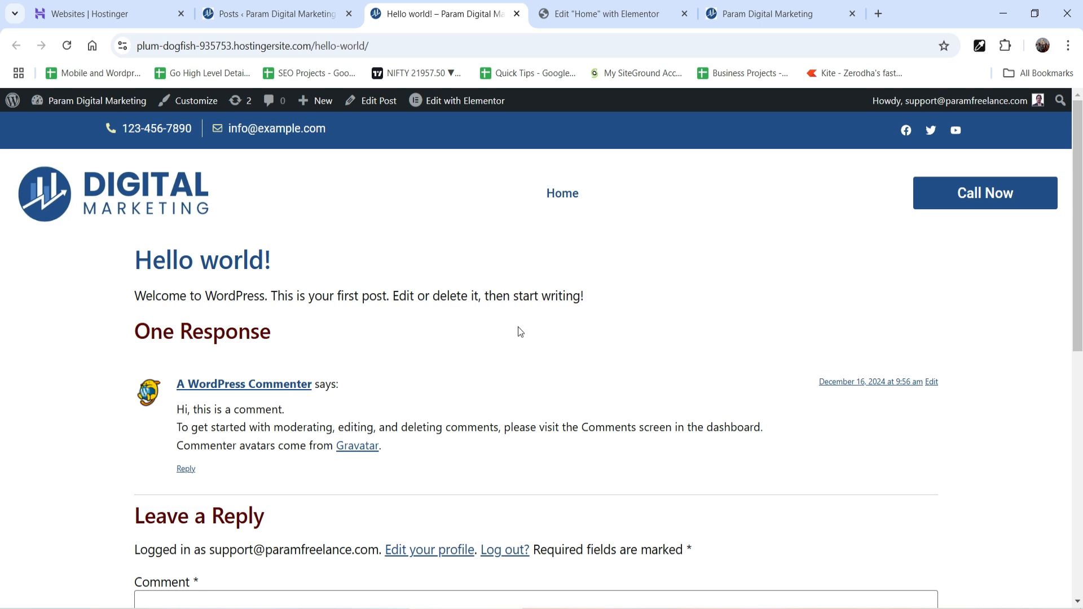
pyautogui.scroll(-1, 453, 354)
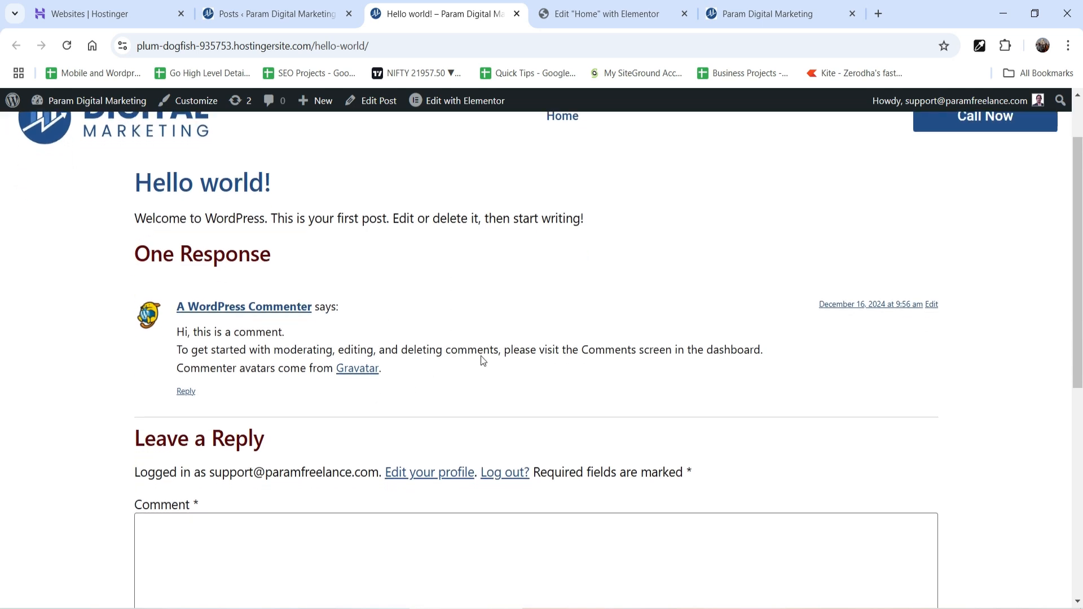
pyautogui.scroll(-3, 481, 358)
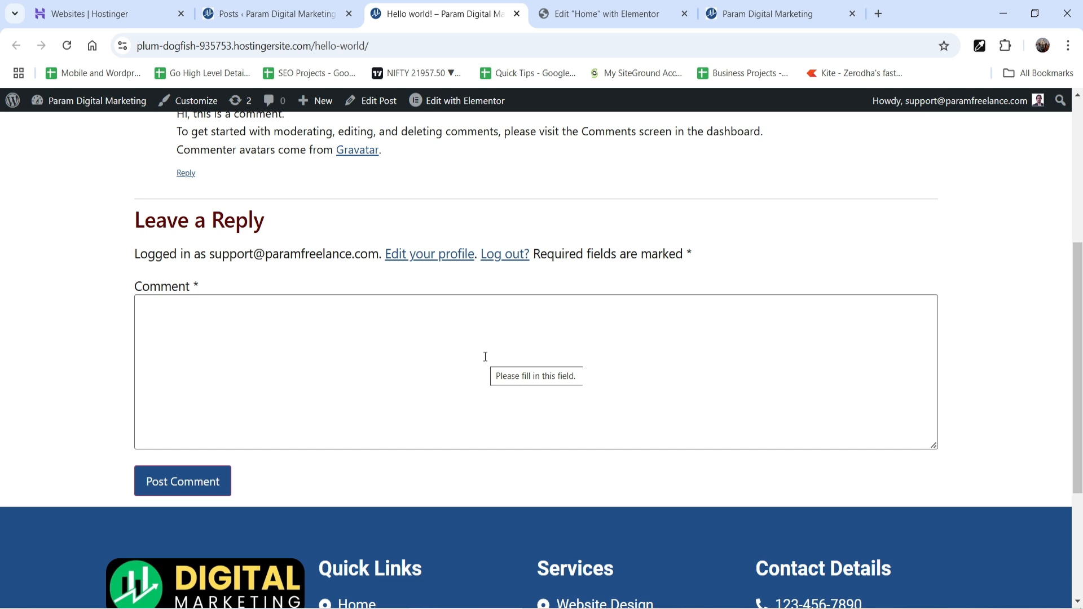
pyautogui.hotkey('ctrl', 'w')
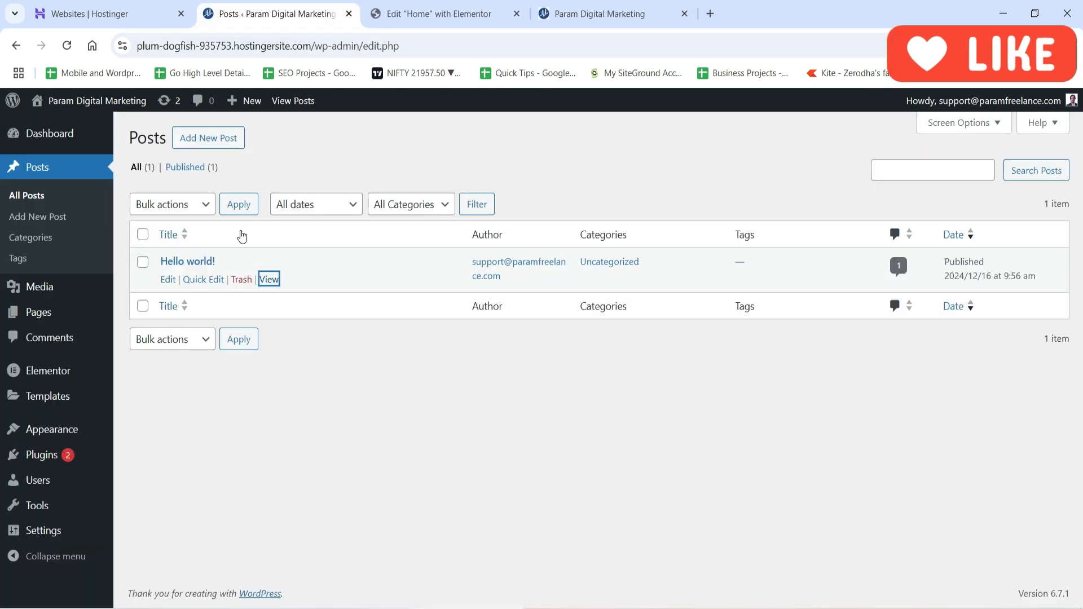
# Create a new Single Post template in the Elementor Theme Builder
pyautogui.moveTo(51, 399)
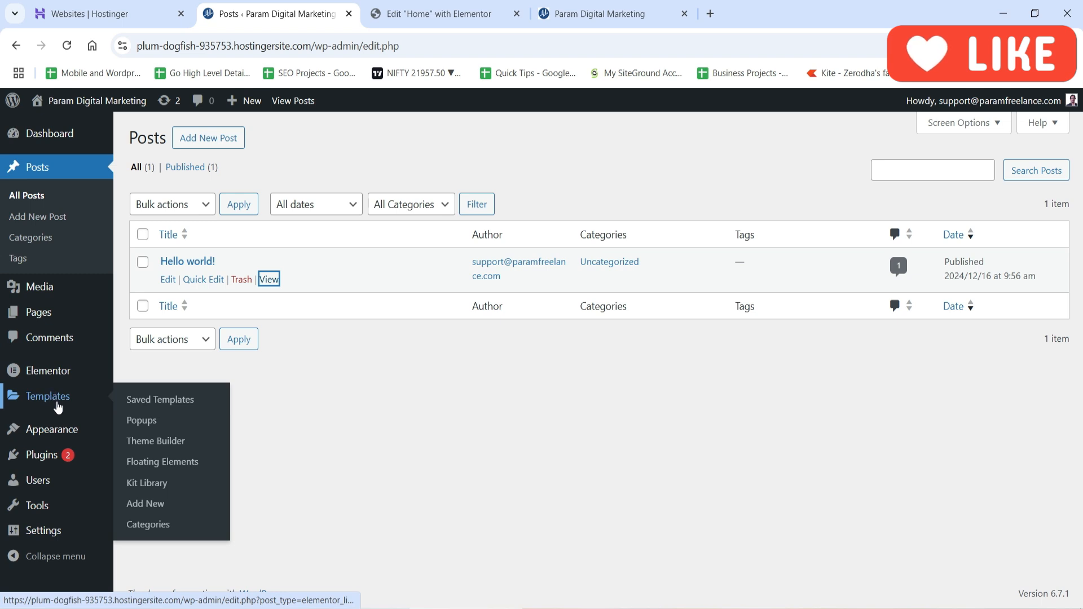
pyautogui.click(161, 439)
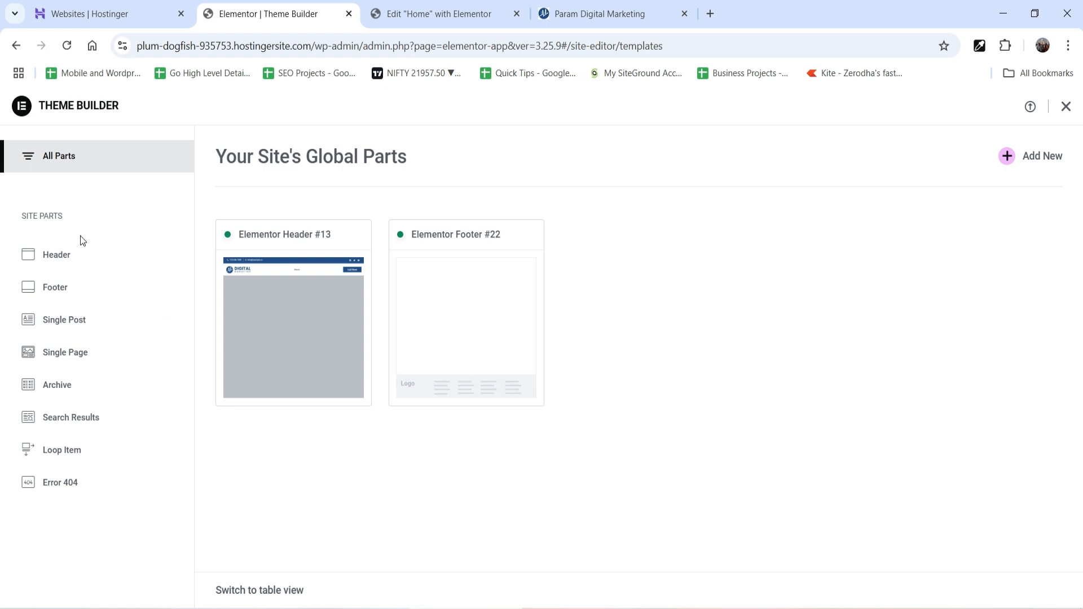
pyautogui.click(71, 330)
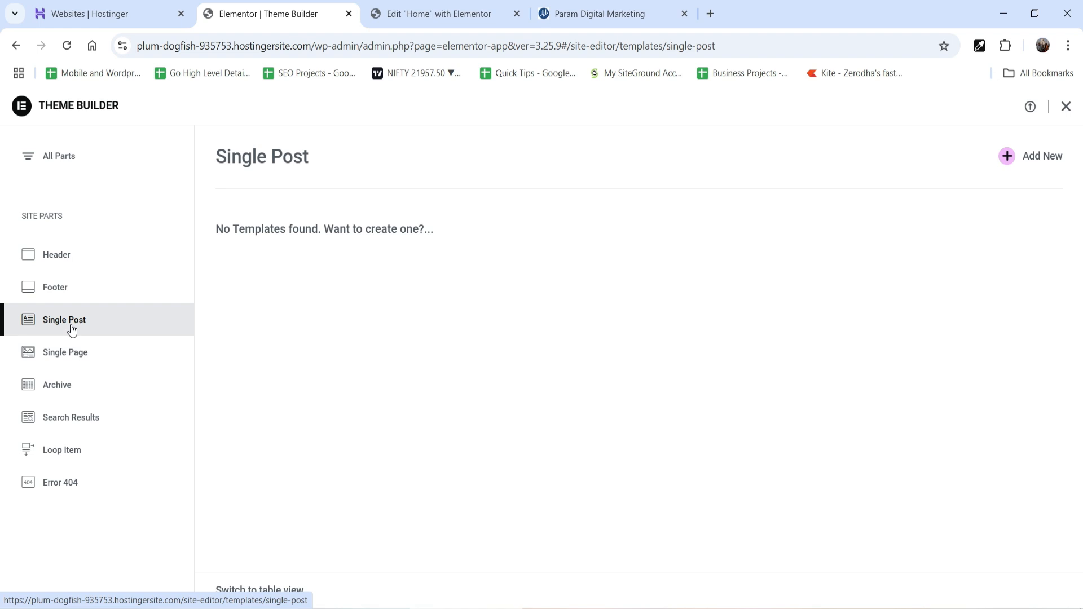
pyautogui.click(1032, 158)
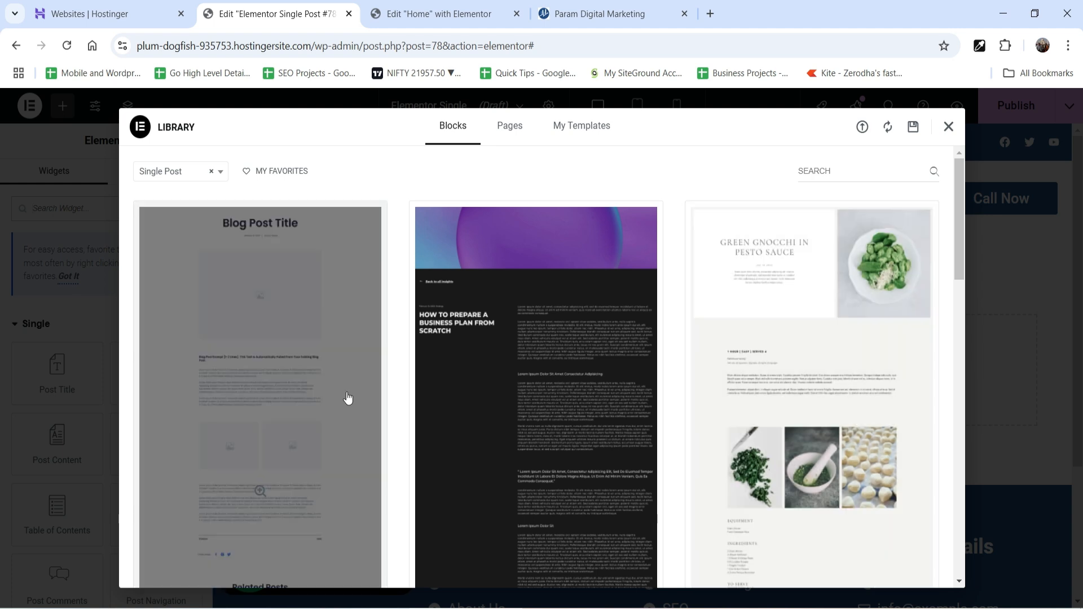
# Browse the Single Post blocks in the template library and preview the "How to Prepare a Business Plan from Scratch" layout in full
pyautogui.scroll(-6, 649, 402)
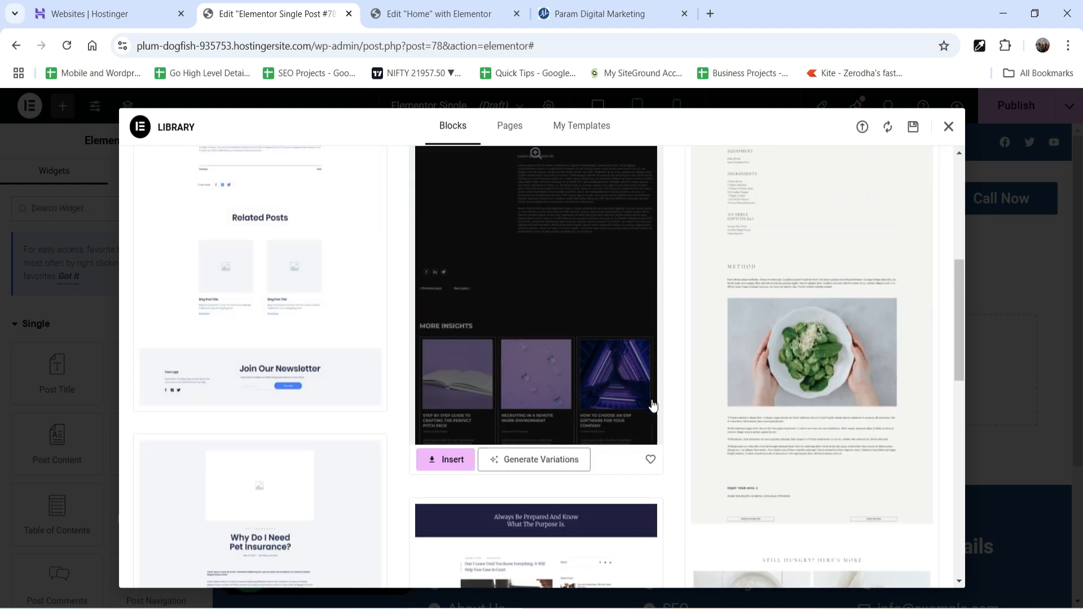
pyautogui.scroll(5, 692, 389)
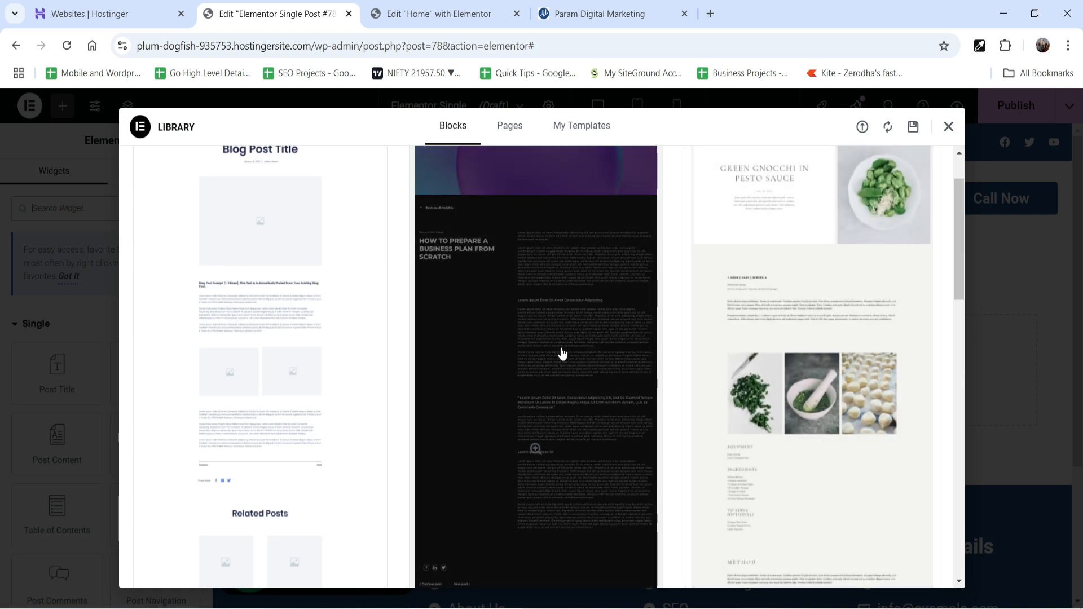
pyautogui.scroll(2, 562, 354)
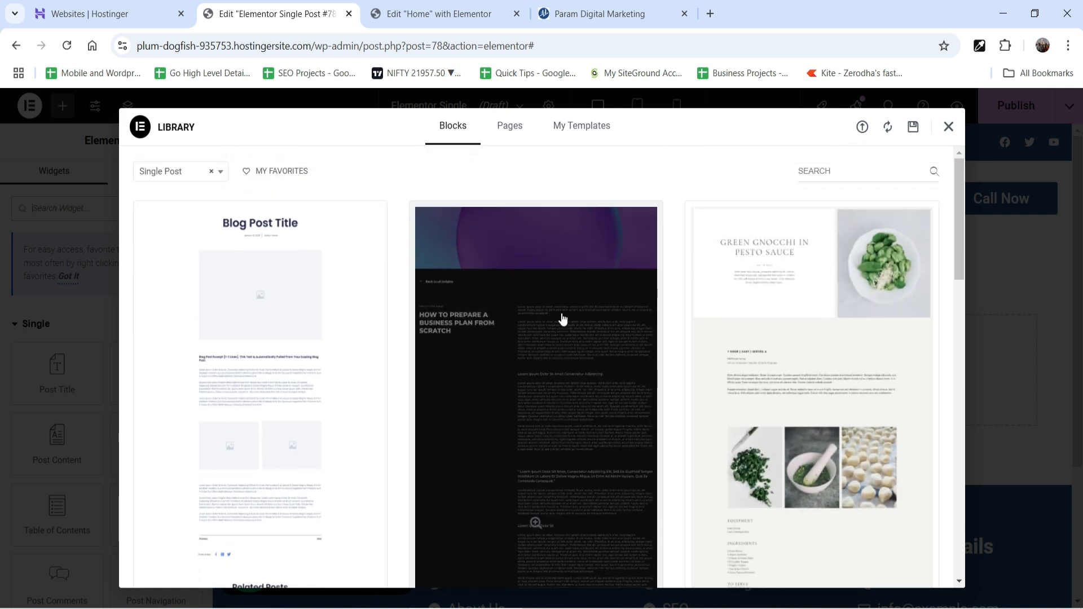
pyautogui.click(560, 317)
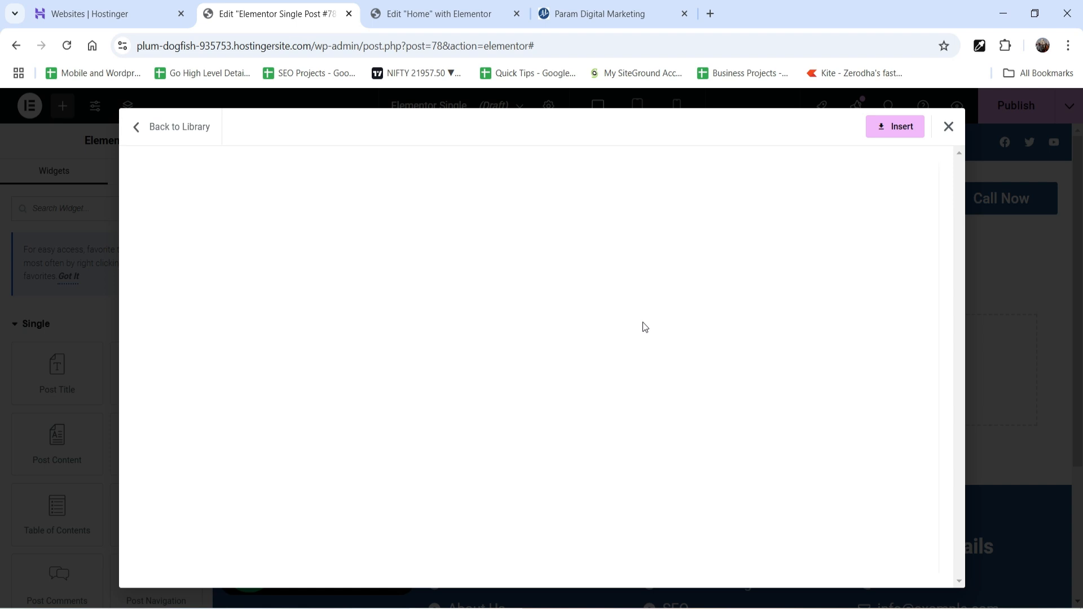
pyautogui.scroll(-5, 649, 308)
pyautogui.scroll(5, 645, 309)
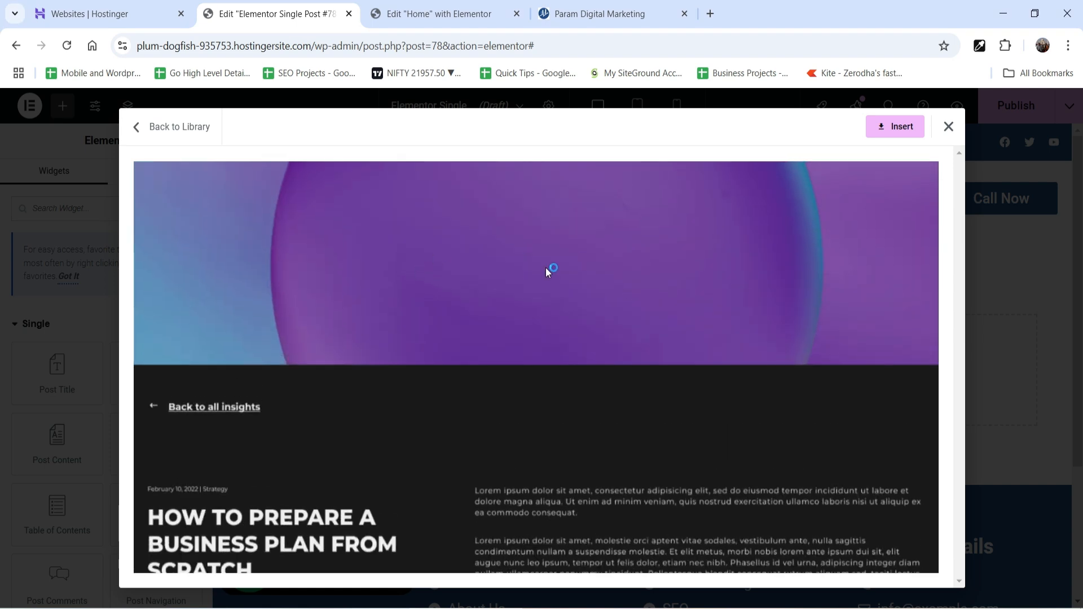
pyautogui.scroll(-3, 546, 267)
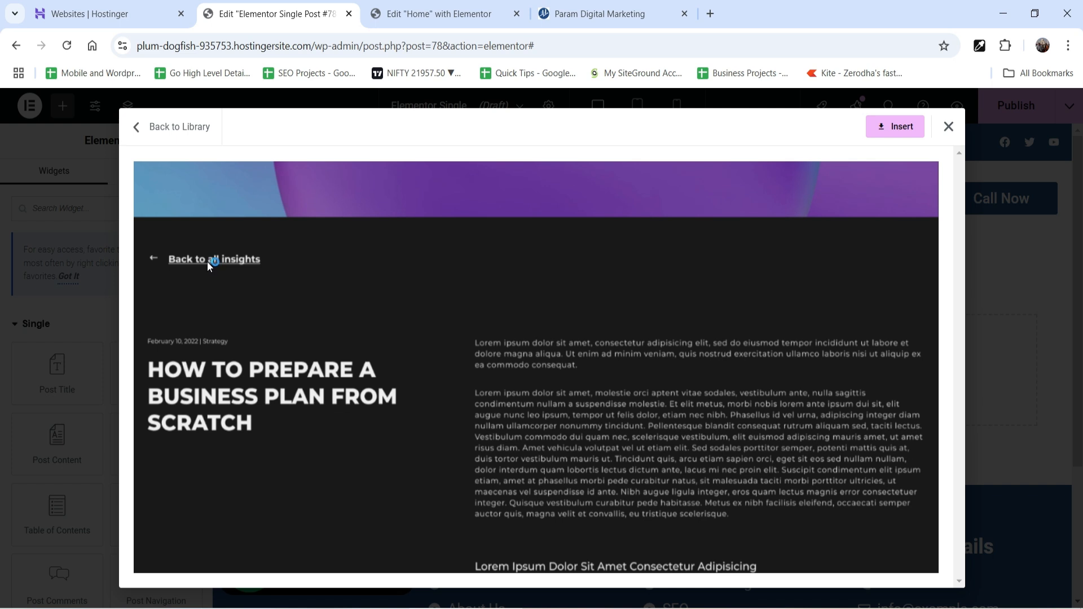
pyautogui.scroll(-4, 706, 350)
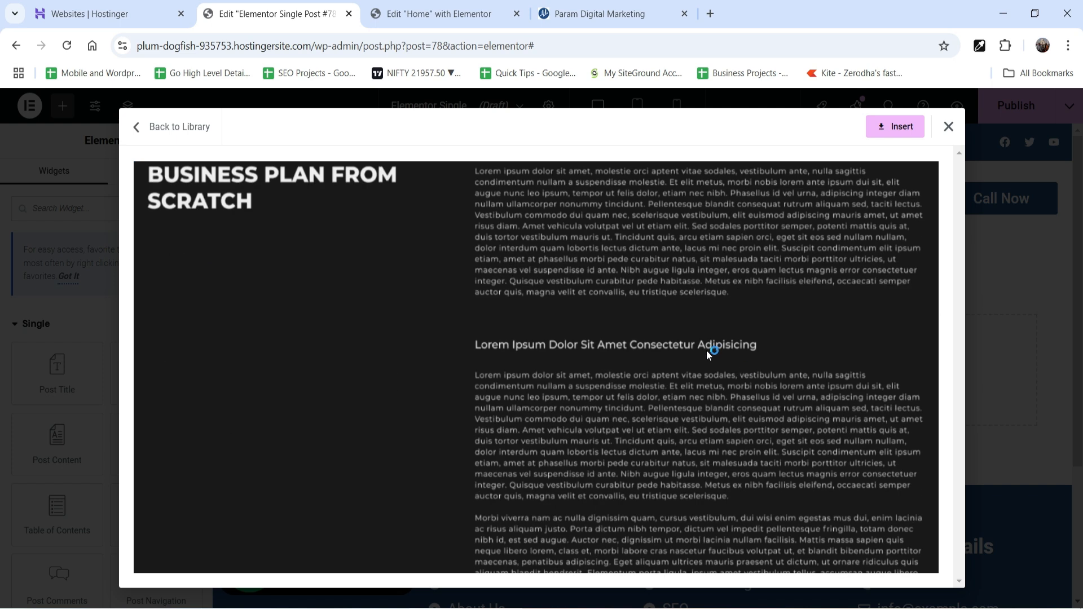
pyautogui.scroll(-10, 706, 350)
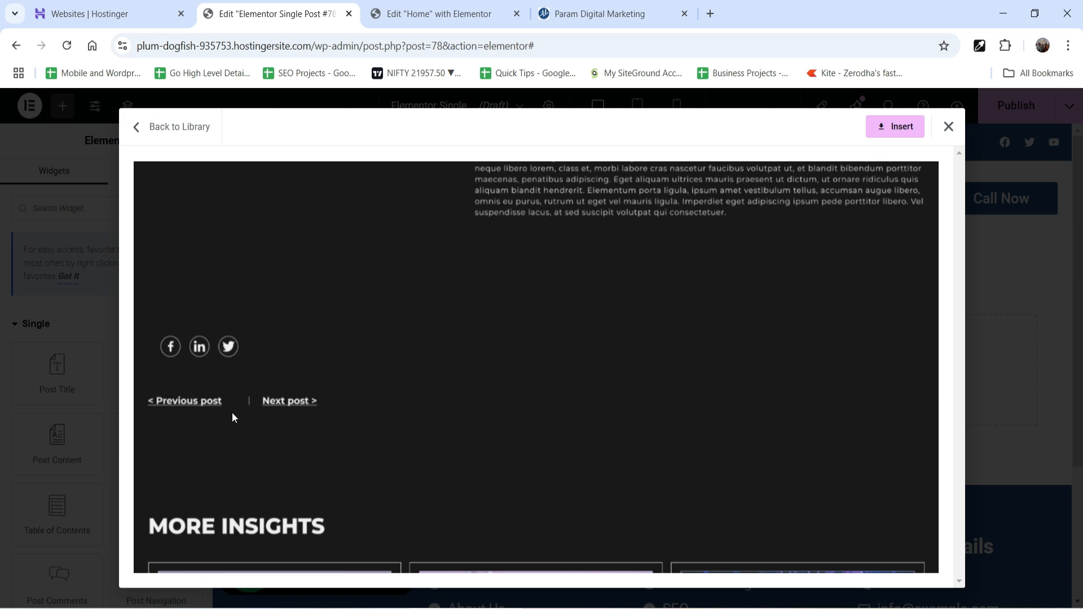
pyautogui.scroll(-4, 472, 354)
pyautogui.scroll(-4, 566, 335)
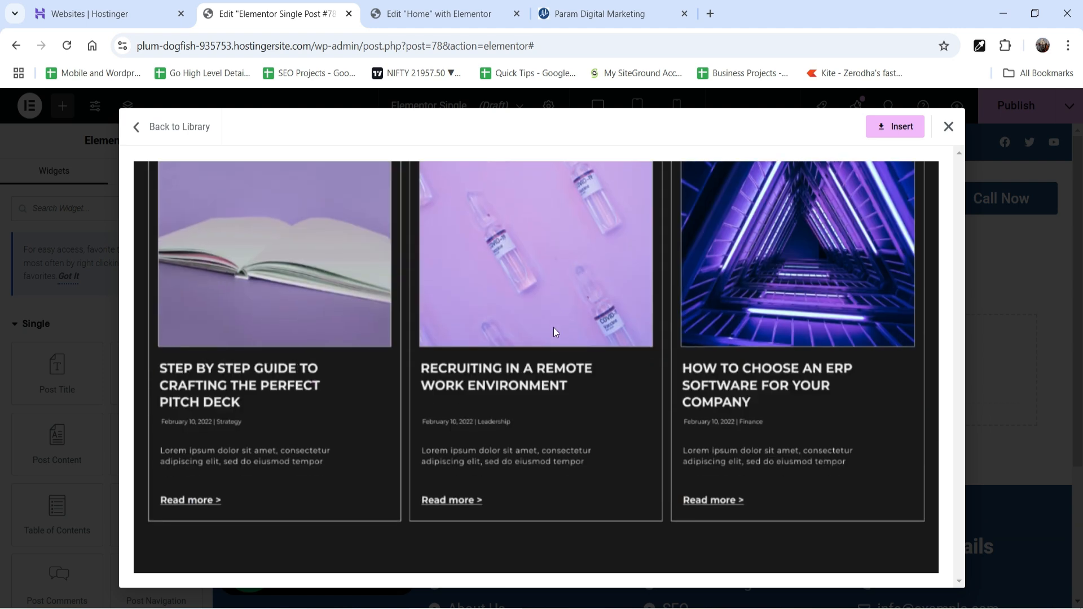
pyautogui.click(160, 133)
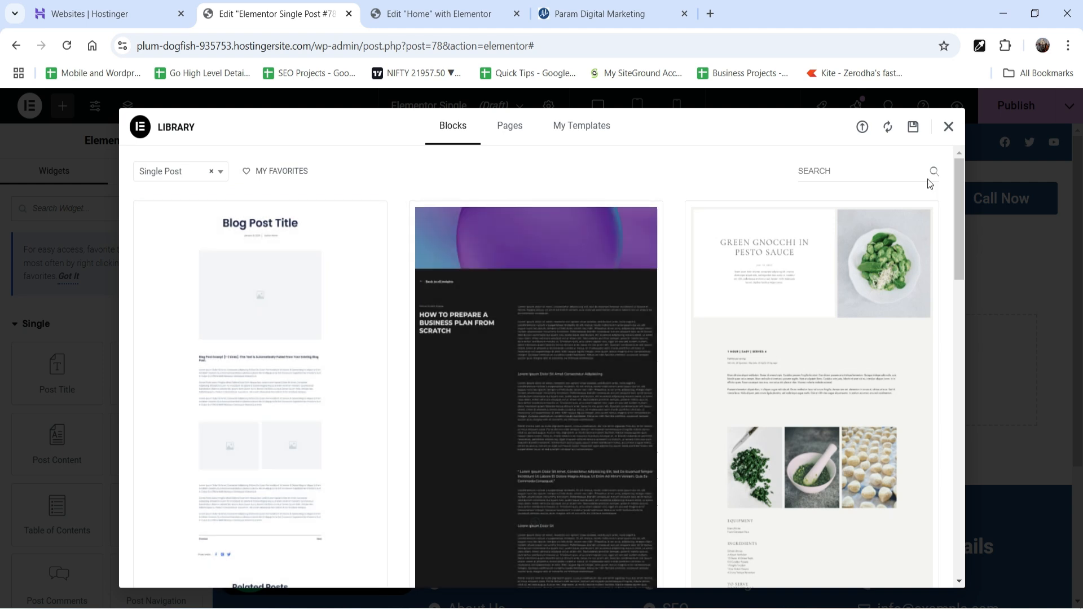
# Close the template library and add a single-column container with downward direction to the blank Single Post template
pyautogui.click(948, 126)
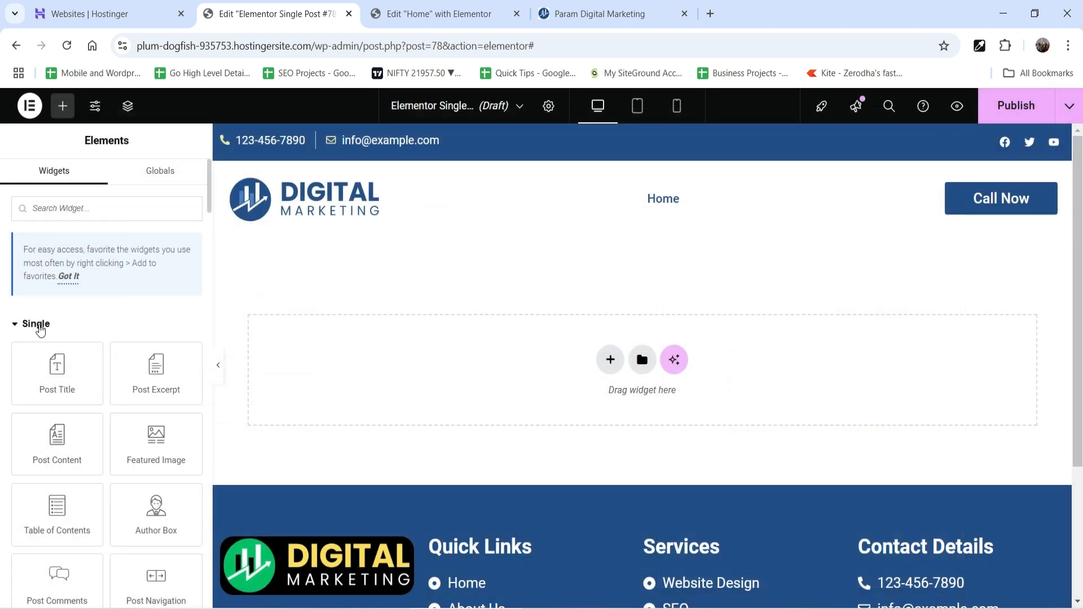
pyautogui.scroll(-1, 130, 290)
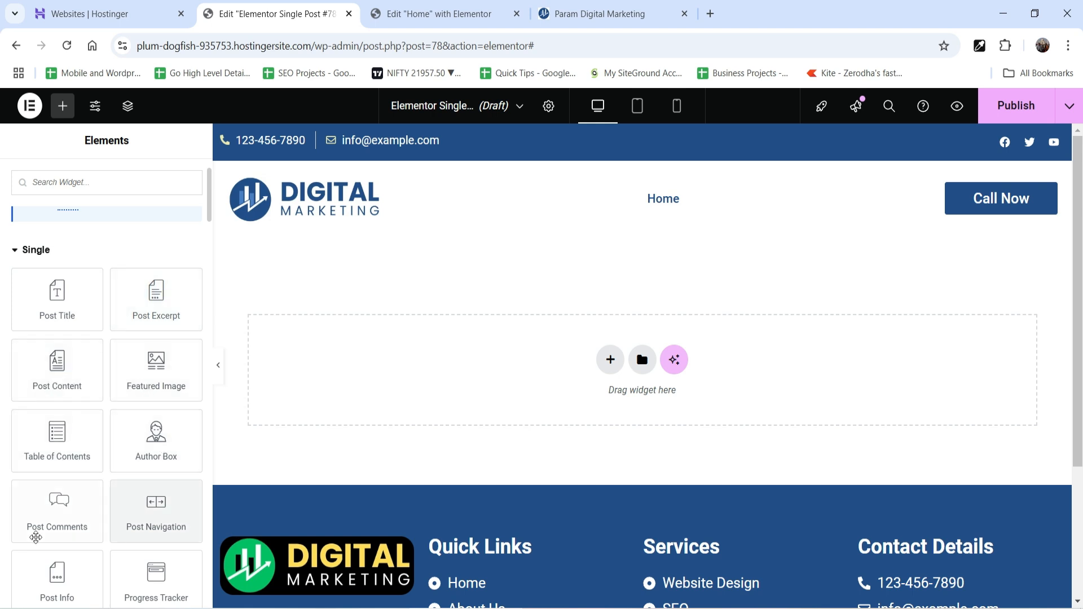
pyautogui.scroll(-4, 156, 530)
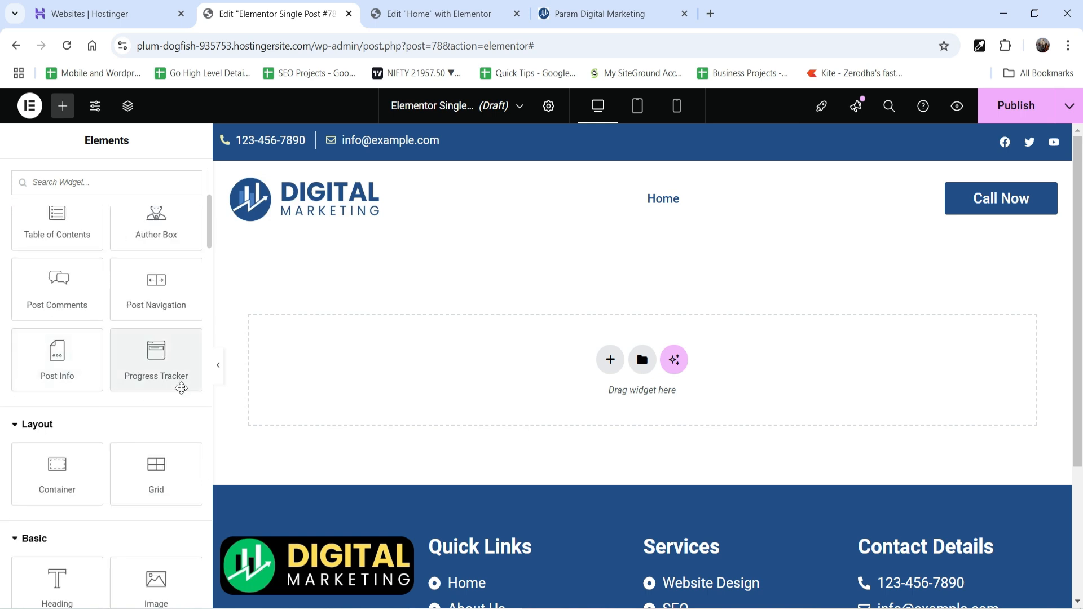
pyautogui.scroll(5, 181, 383)
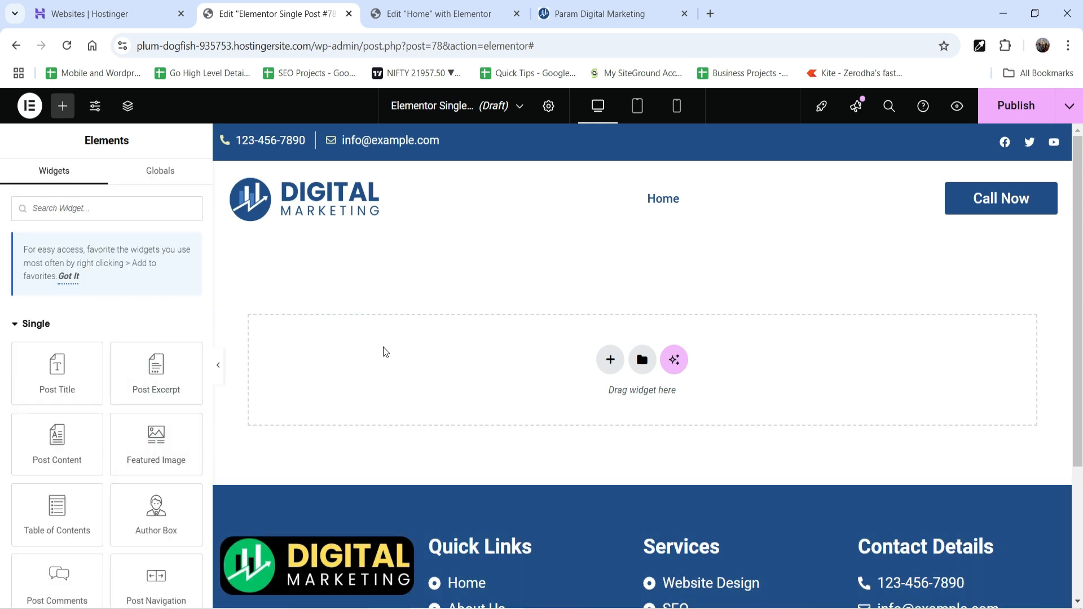
pyautogui.click(609, 359)
pyautogui.click(596, 424)
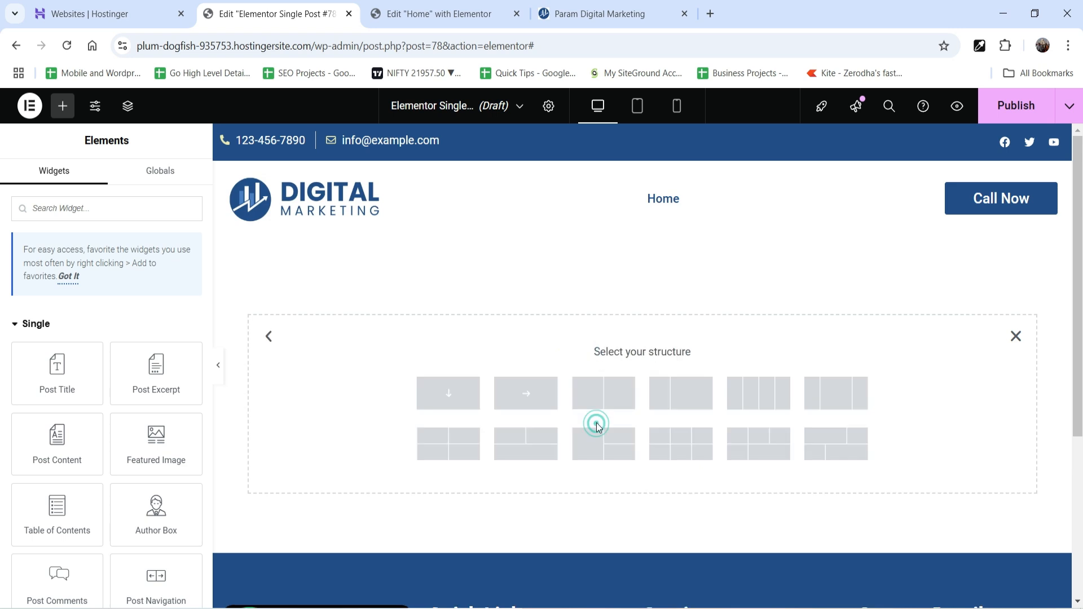
pyautogui.click(455, 403)
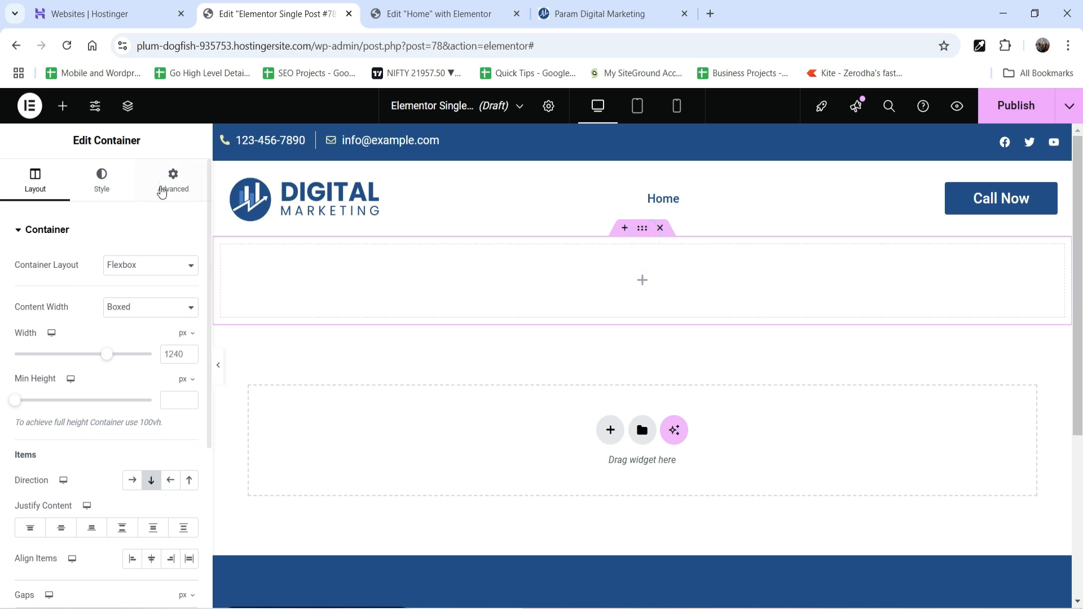
# Unlink the new container's padding values and set its top and bottom padding to 80 px
pyautogui.click(162, 192)
pyautogui.click(188, 339)
pyautogui.click(21, 338)
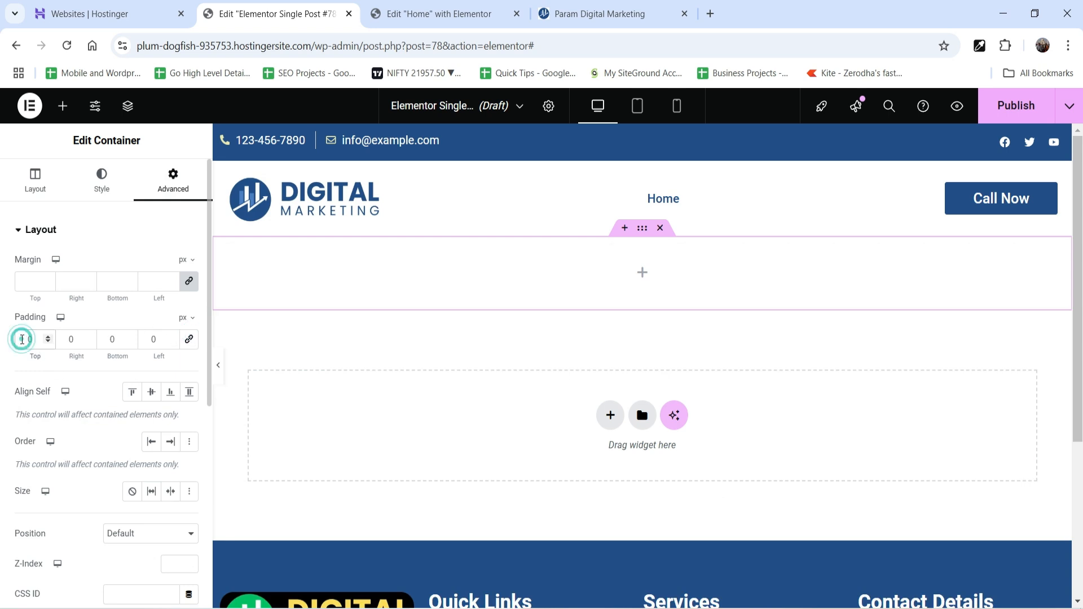
pyautogui.write('80')
pyautogui.click(101, 339)
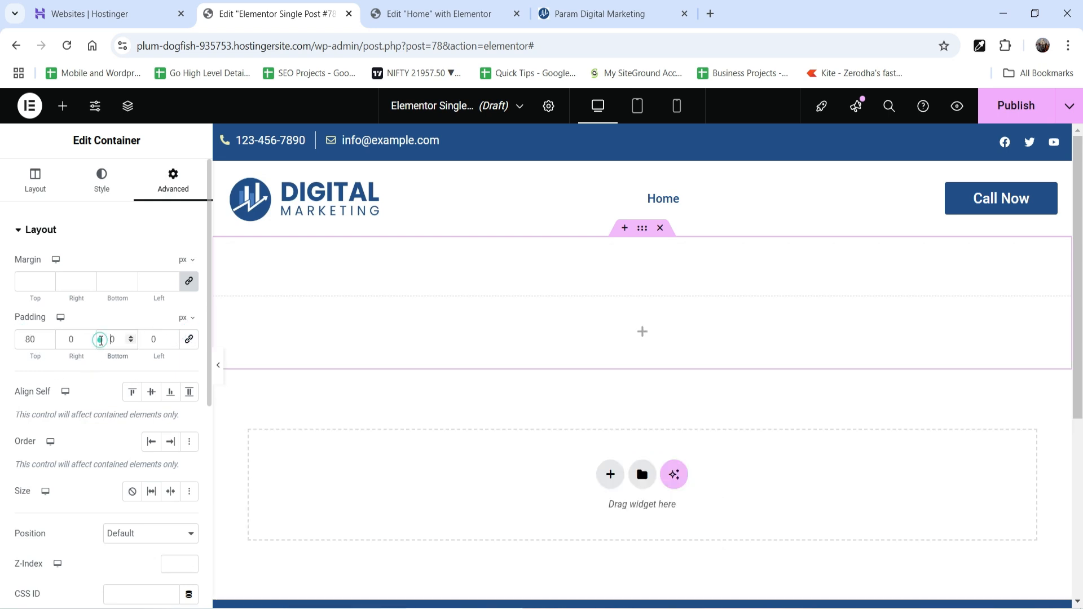
pyautogui.write('80')
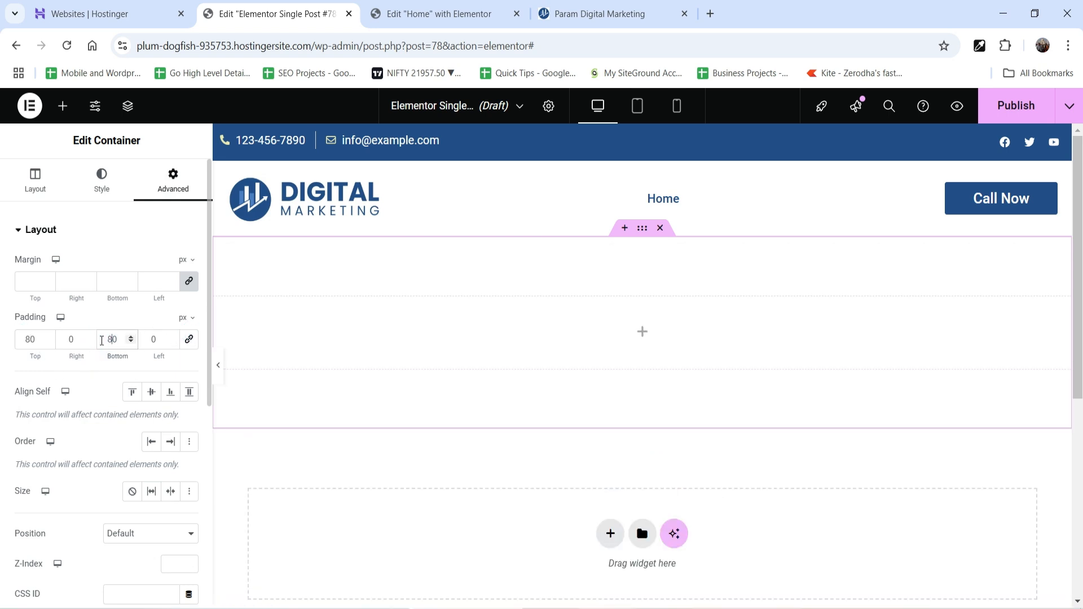
# Give the container a classic background using the image banner-2.jpg from the media library
pyautogui.click(99, 182)
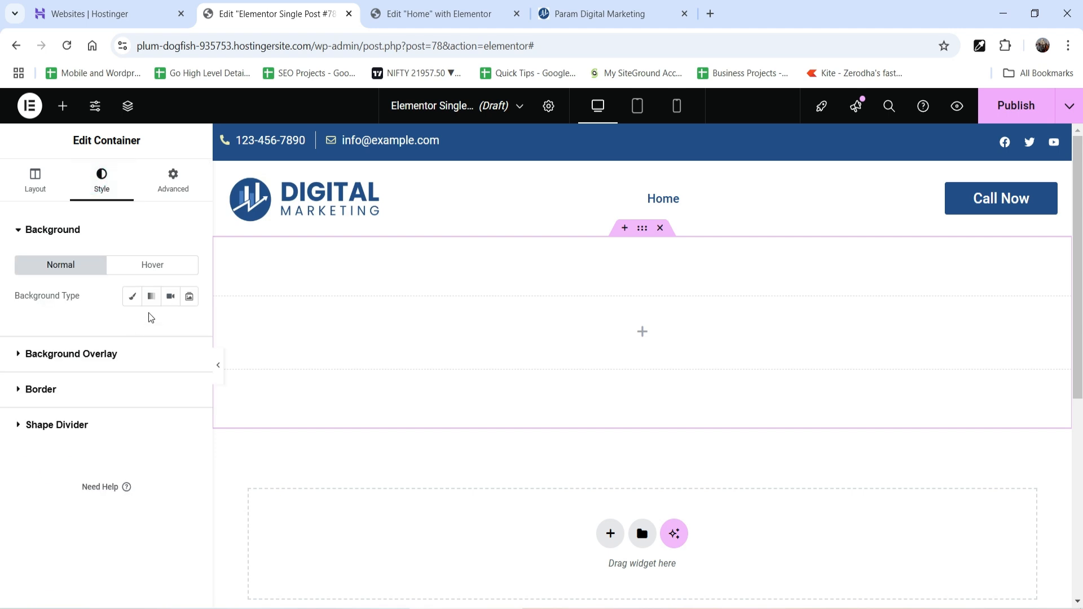
pyautogui.click(132, 296)
pyautogui.click(111, 389)
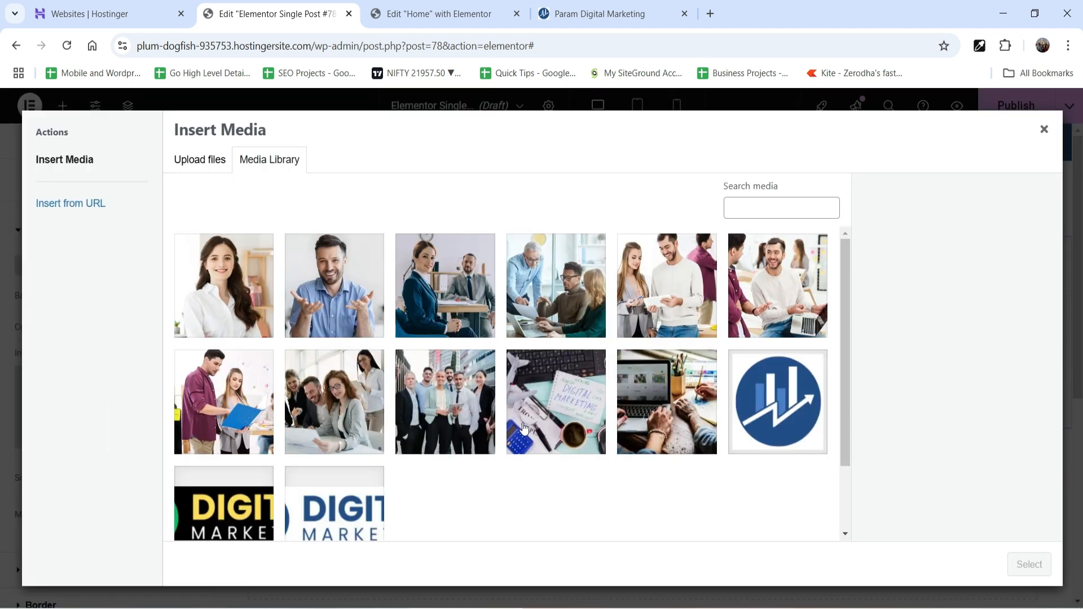
pyautogui.click(574, 408)
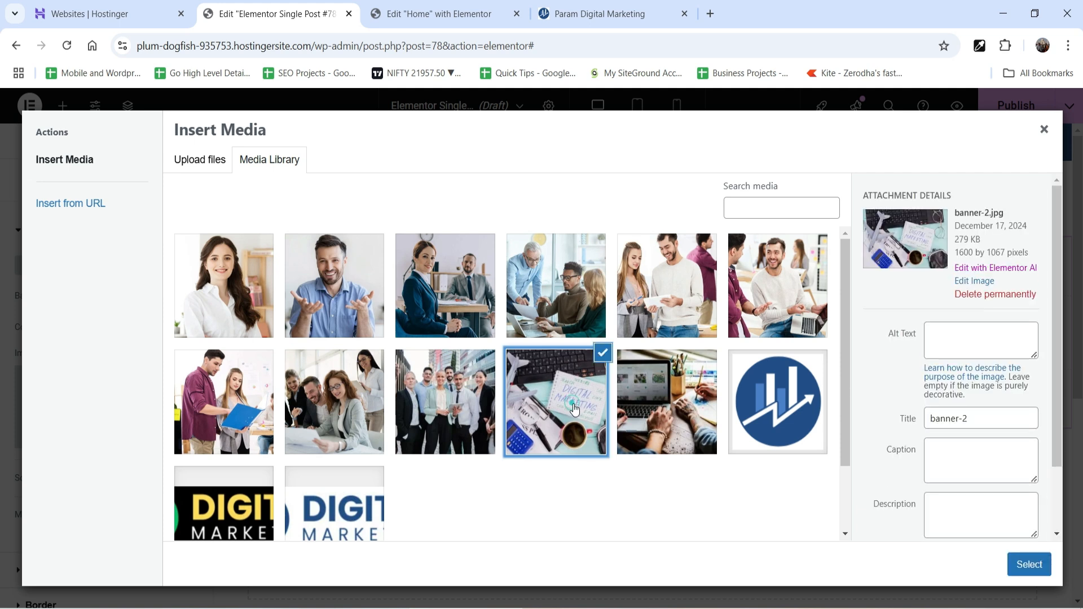
pyautogui.click(1028, 566)
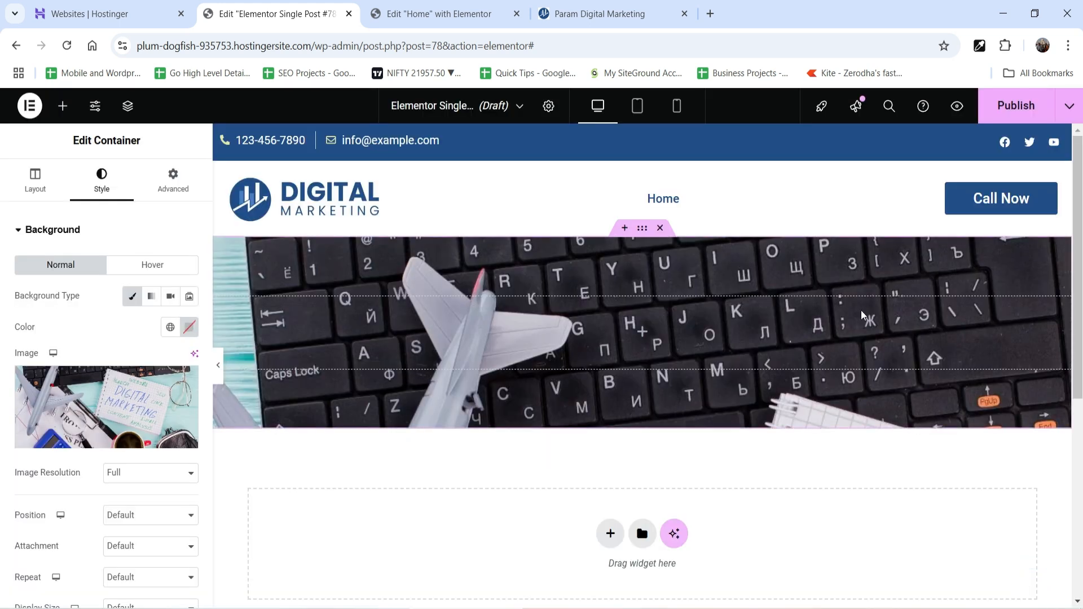
# Set the background image's position to Center Center, attachment to Fixed, repeat to No-repeat and display size to Cover
pyautogui.scroll(-1, 145, 416)
pyautogui.click(134, 442)
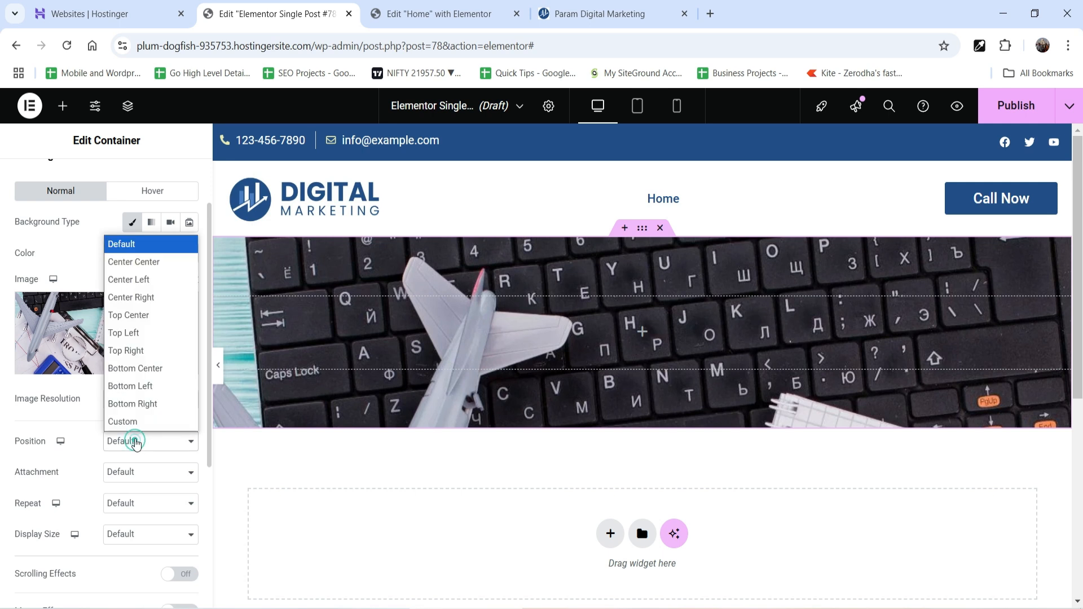
pyautogui.click(135, 263)
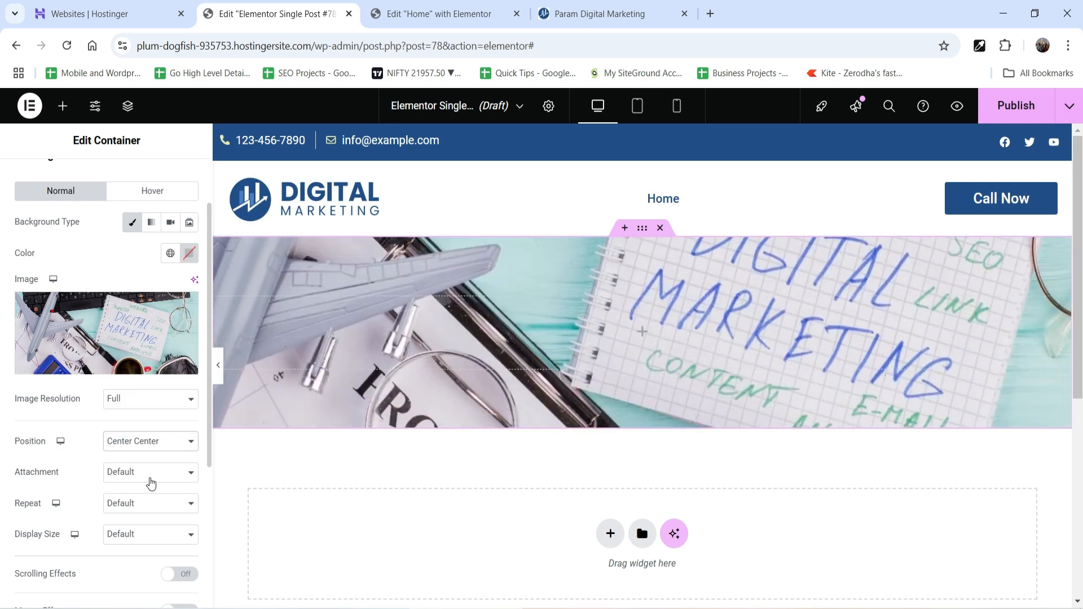
pyautogui.click(150, 475)
pyautogui.click(151, 527)
pyautogui.scroll(-2, 88, 426)
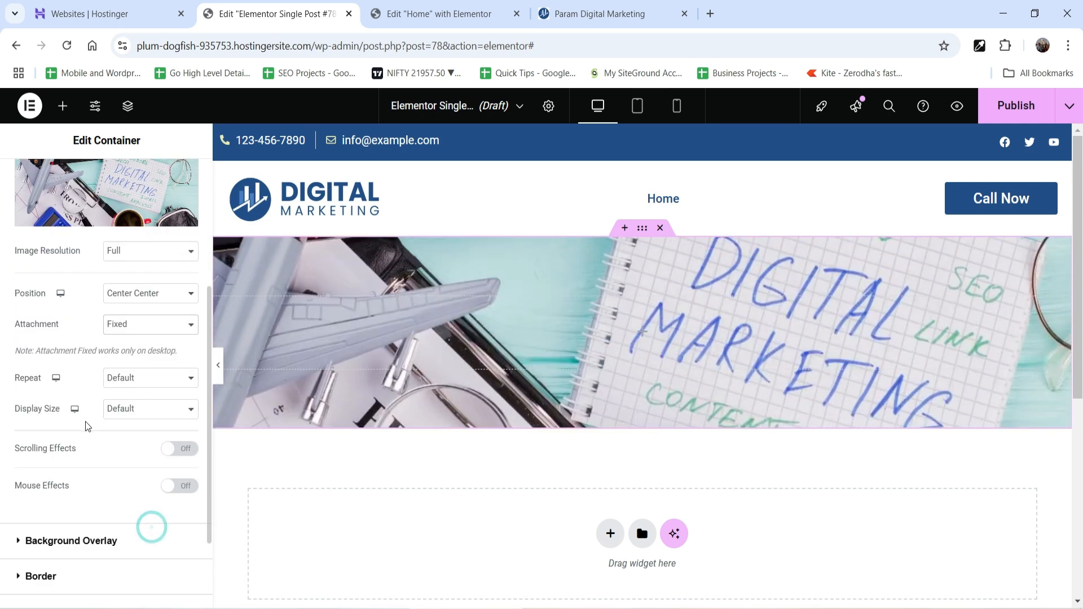
pyautogui.click(151, 377)
pyautogui.click(154, 414)
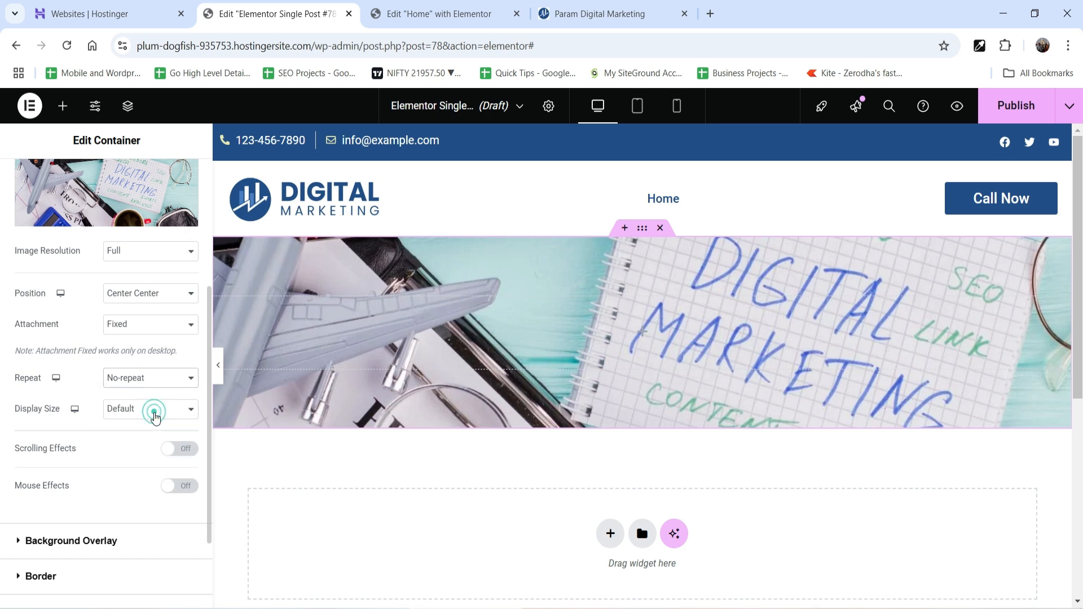
pyautogui.click(156, 416)
pyautogui.click(161, 466)
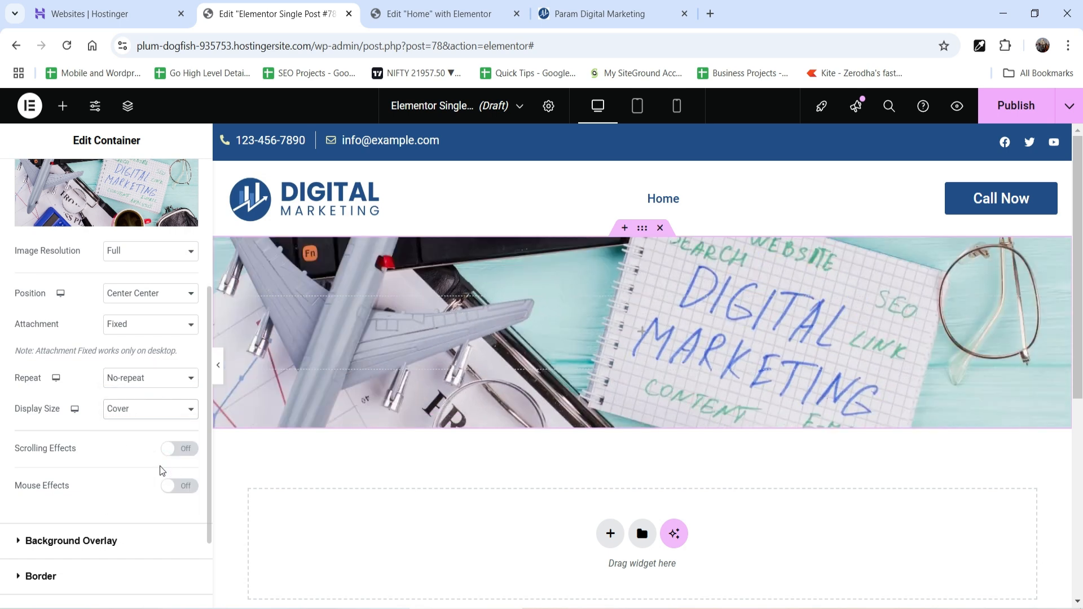
# Add a classic background overlay to the container in the global Primary color with 0.85 opacity
pyautogui.click(96, 541)
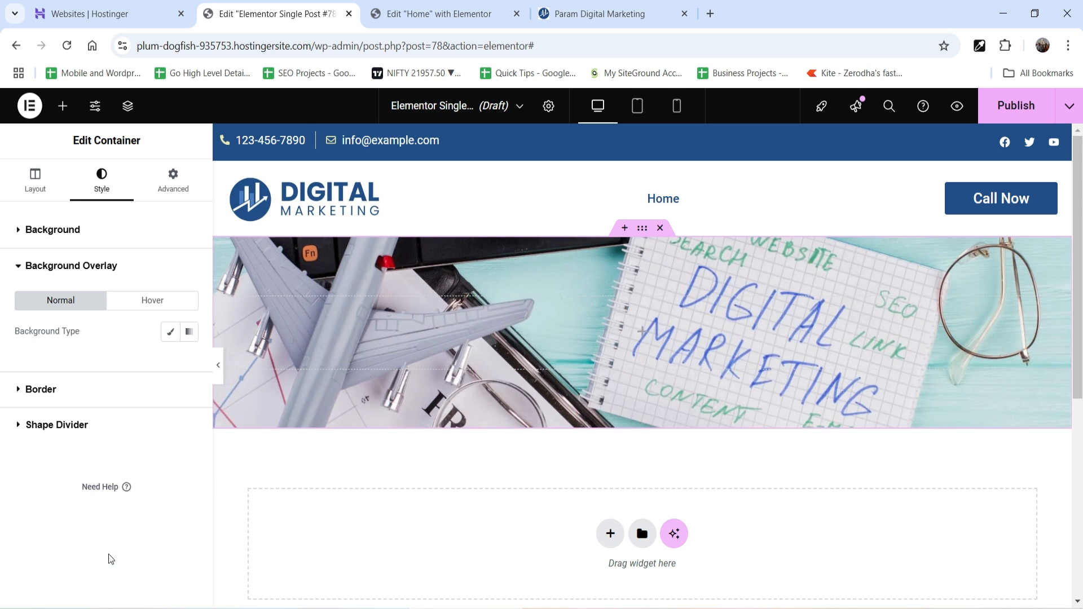
pyautogui.click(170, 332)
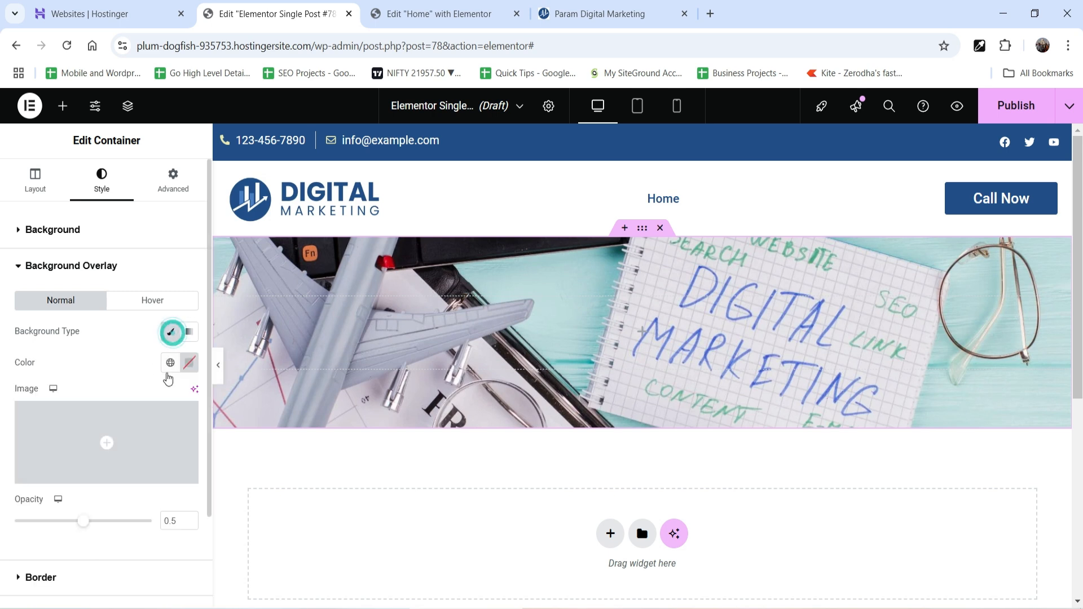
pyautogui.click(174, 368)
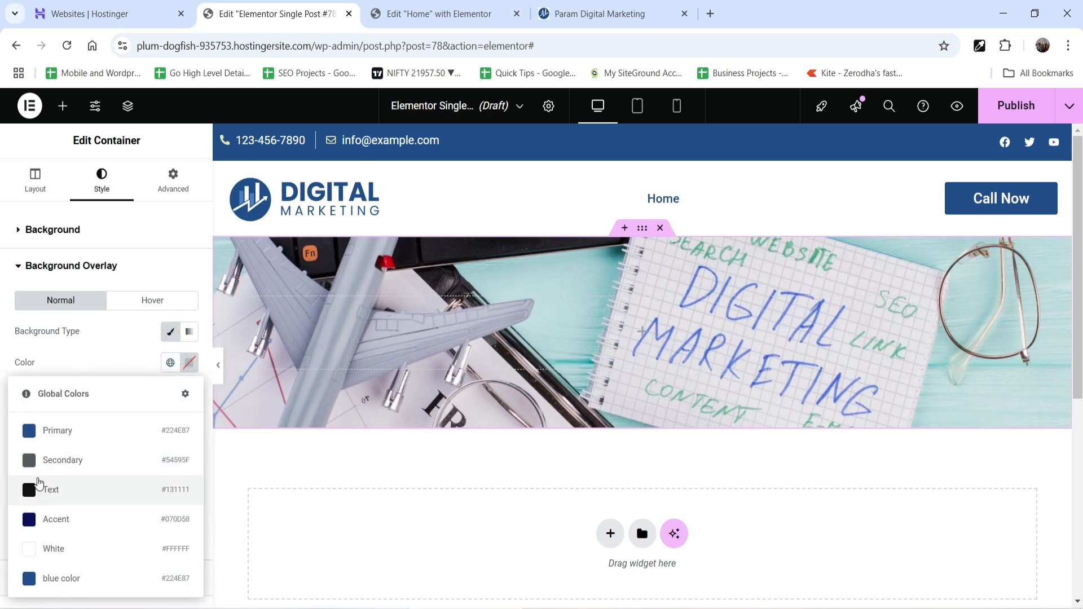
pyautogui.click(52, 434)
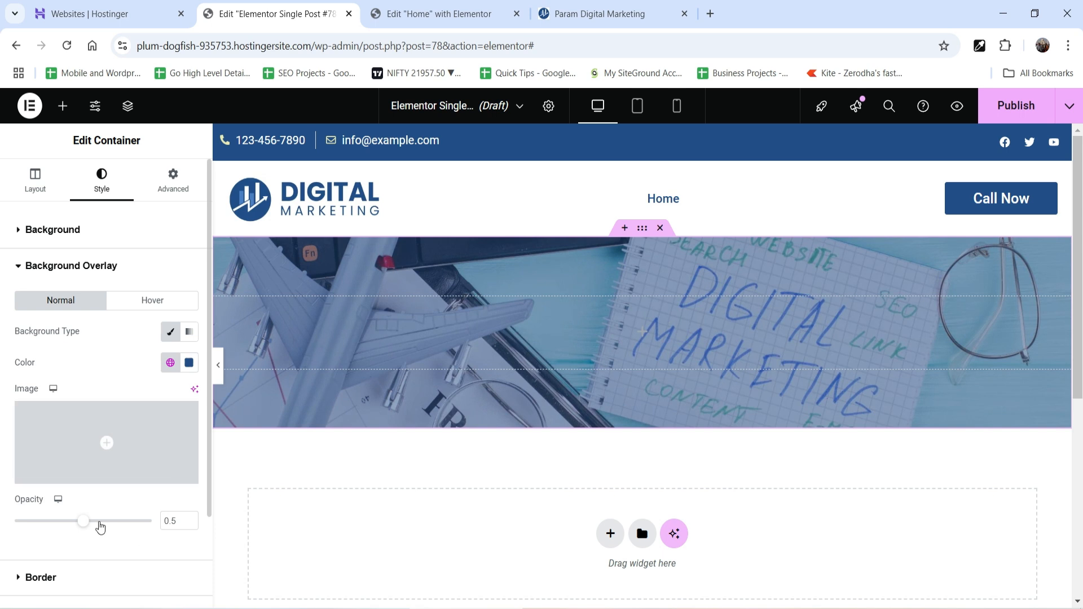
pyautogui.moveTo(91, 525); pyautogui.dragTo(132, 524)
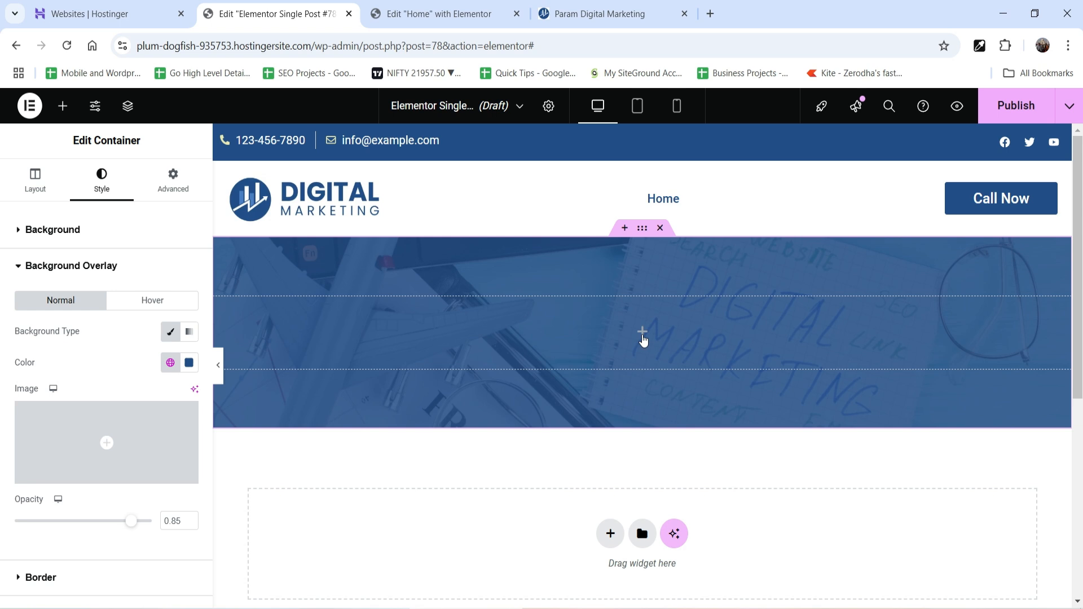
# Add a Post Title widget to the banner container, center-align it and set its text color to global White
pyautogui.click(642, 340)
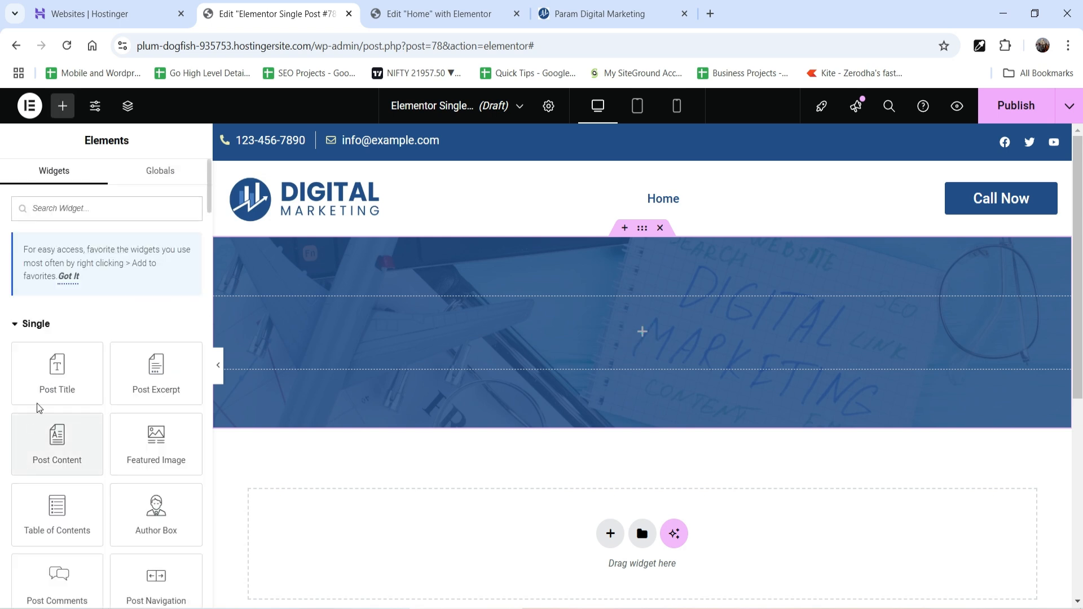
pyautogui.moveTo(54, 367); pyautogui.dragTo(622, 419)
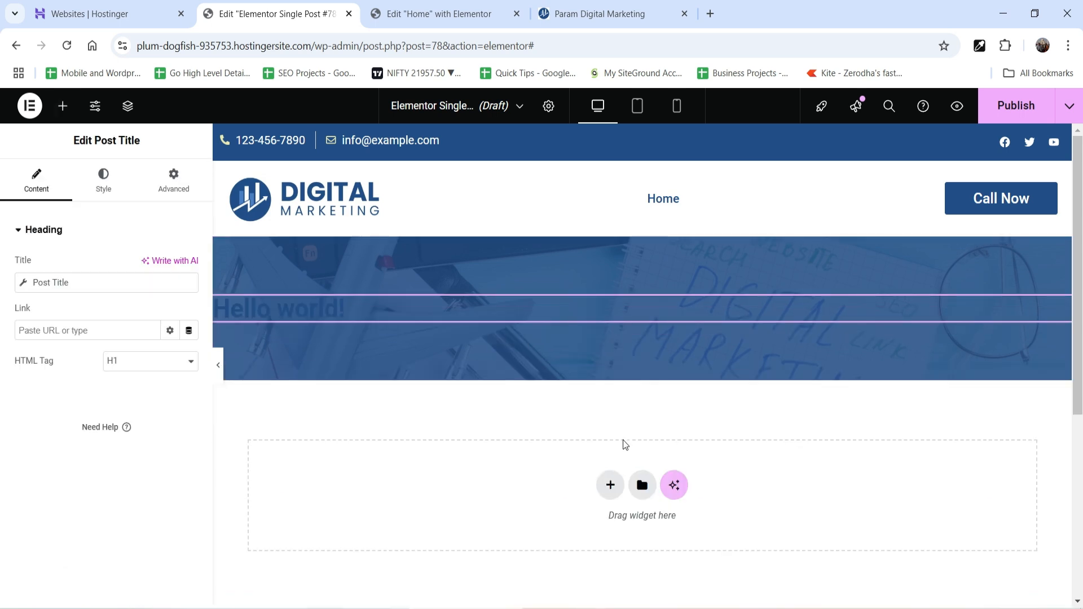
pyautogui.click(105, 180)
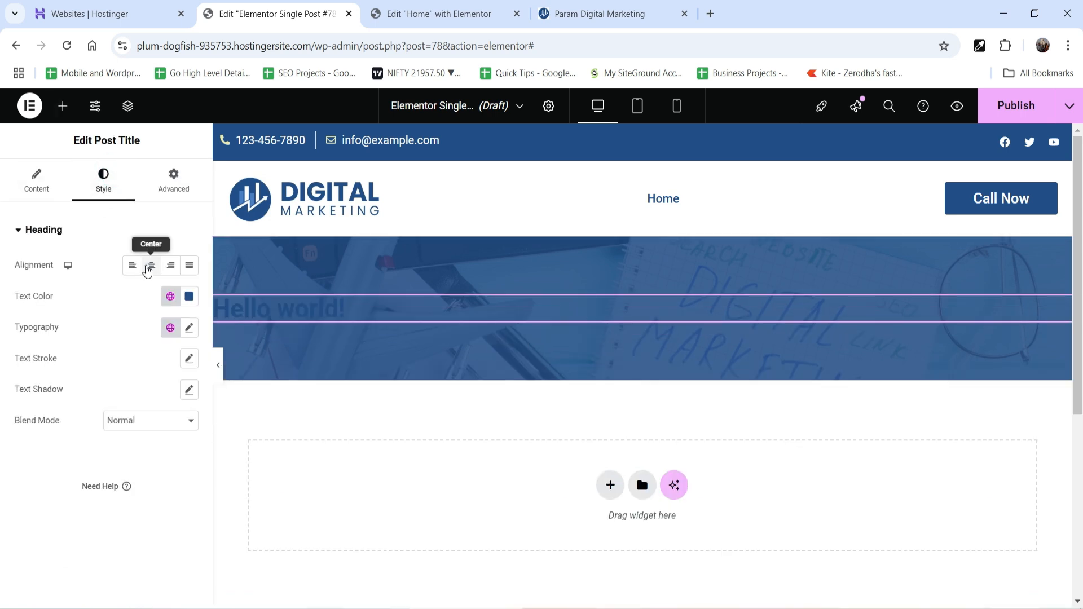
pyautogui.click(147, 265)
pyautogui.click(170, 296)
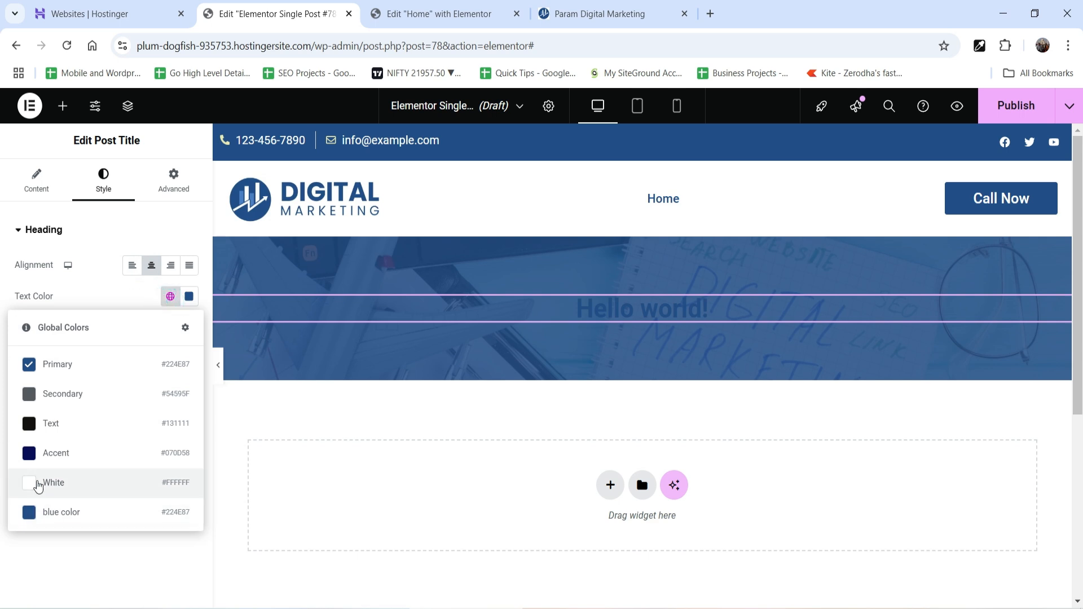
pyautogui.click(40, 478)
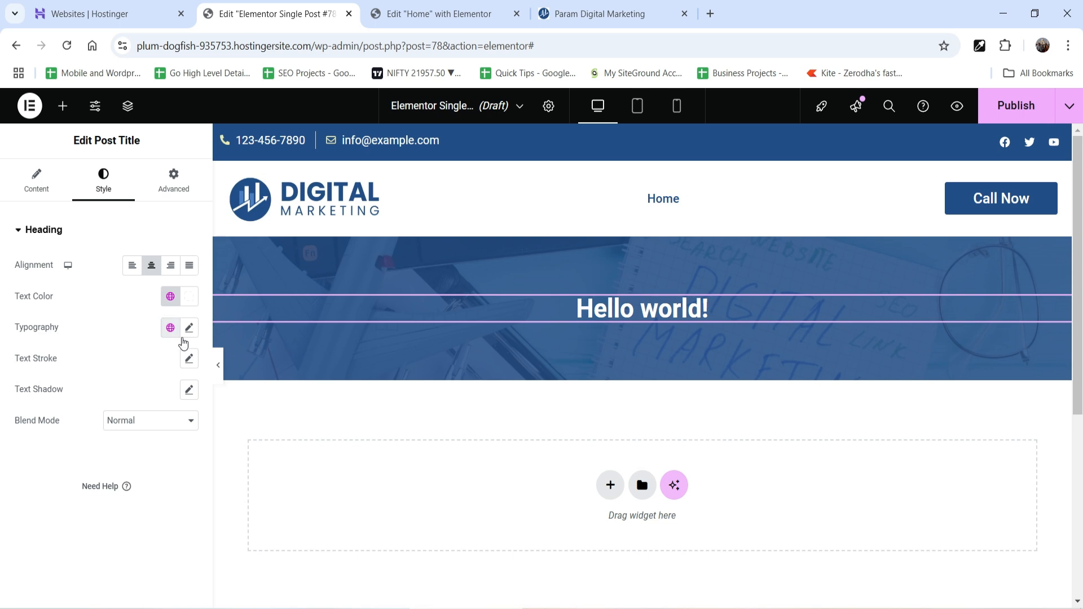
# Set the post title's typography to weight 400 (Normal) and size 35 px
pyautogui.click(189, 329)
pyautogui.click(145, 478)
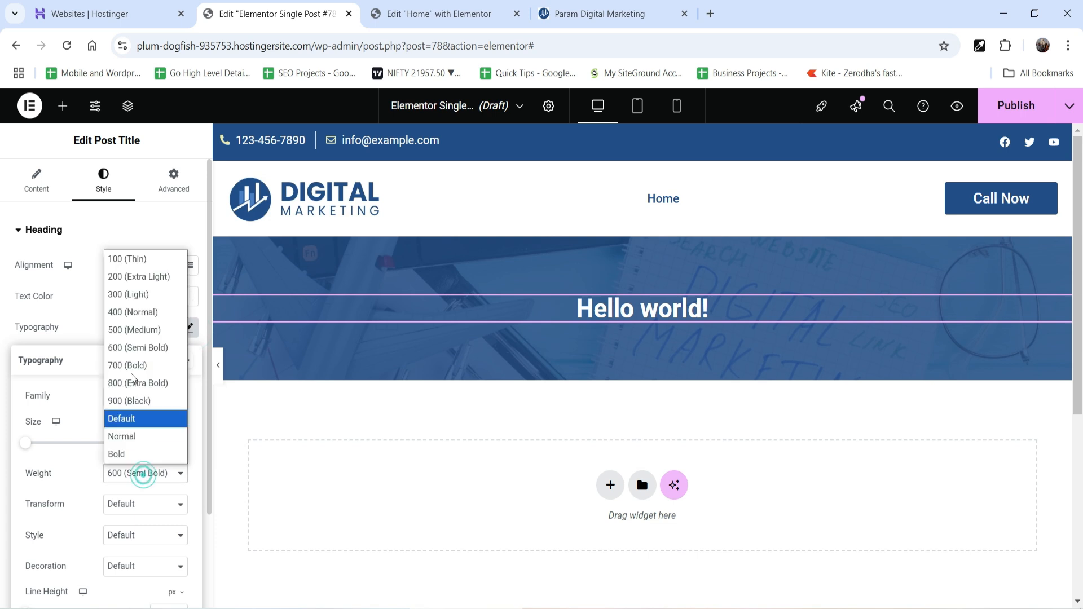
pyautogui.click(139, 334)
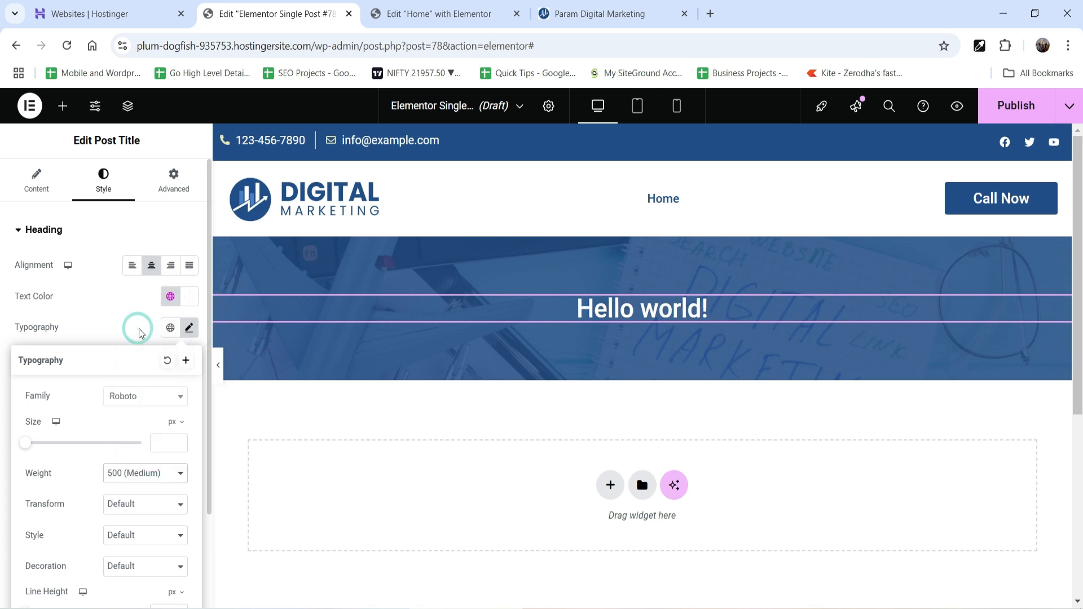
pyautogui.click(151, 475)
pyautogui.click(141, 321)
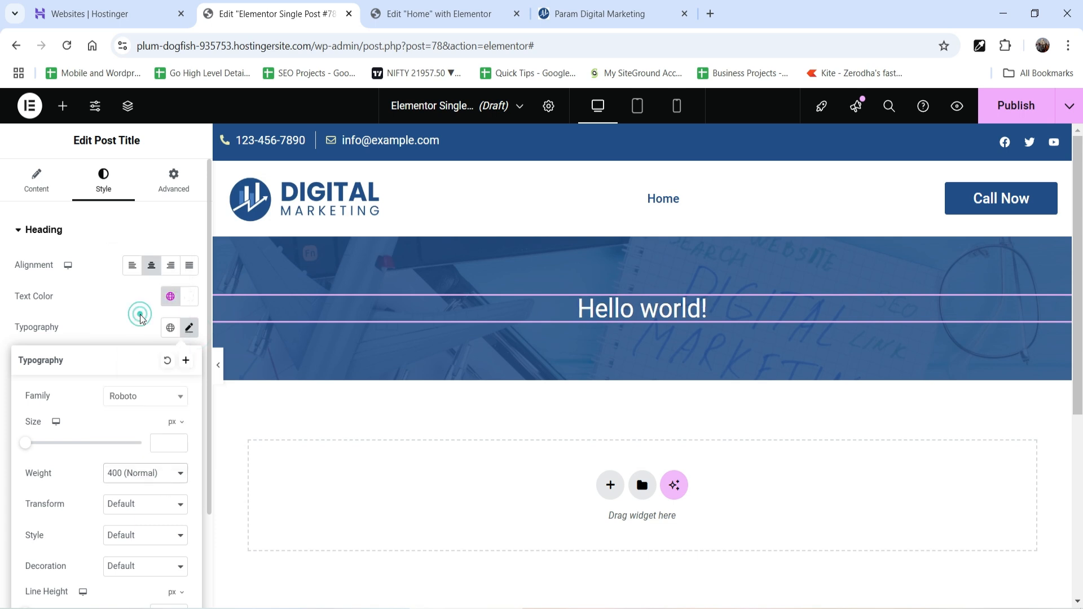
pyautogui.click(169, 443)
pyautogui.write('30')
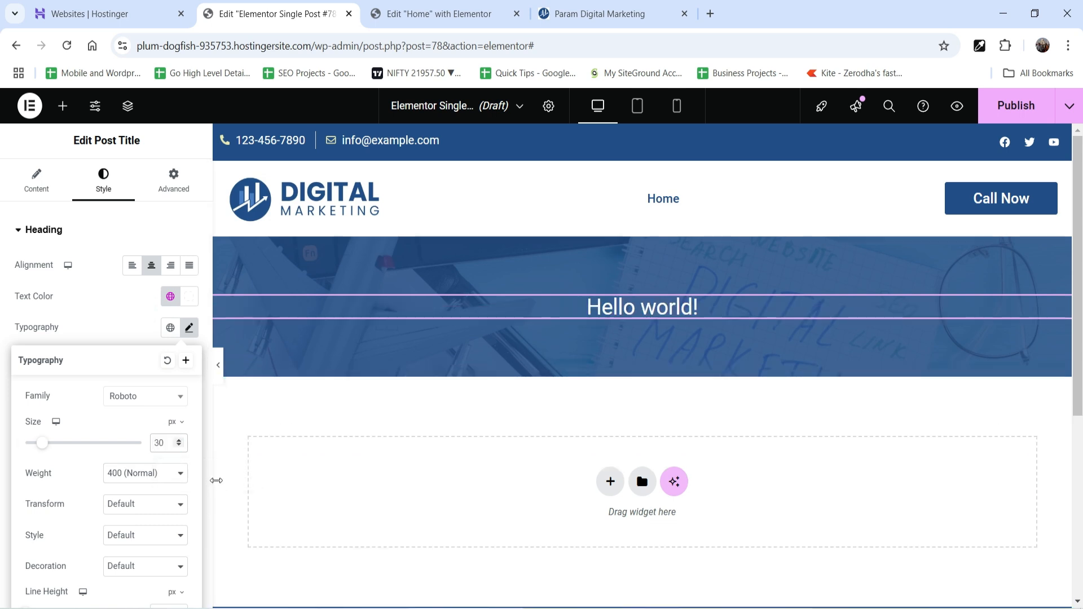
pyautogui.doubleClick(159, 442)
pyautogui.write('35')
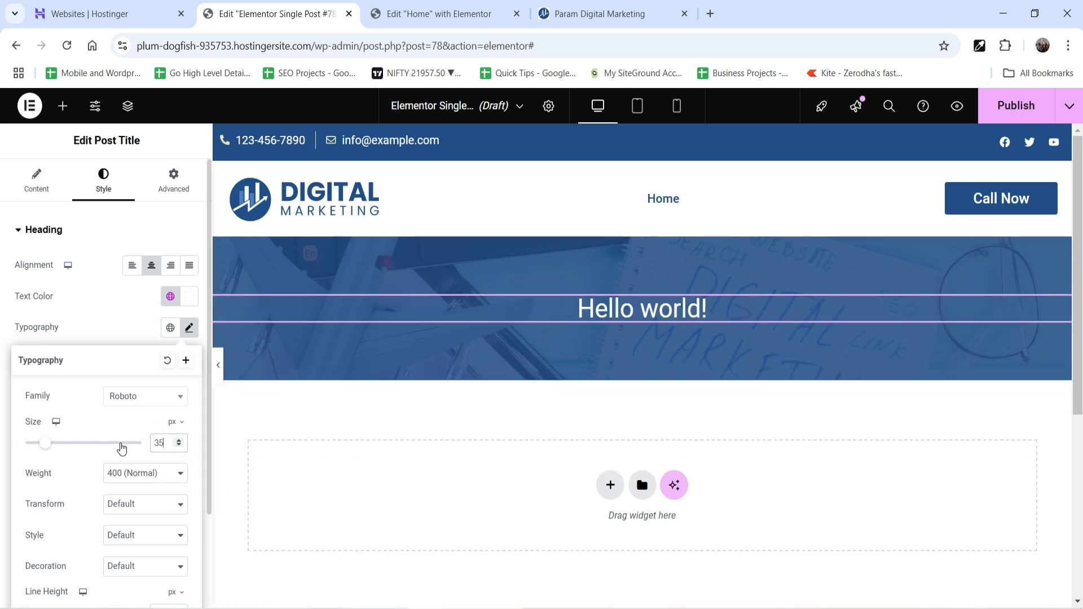
# Set the banner container's top and bottom padding to 120 px
pyautogui.moveTo(600, 261)
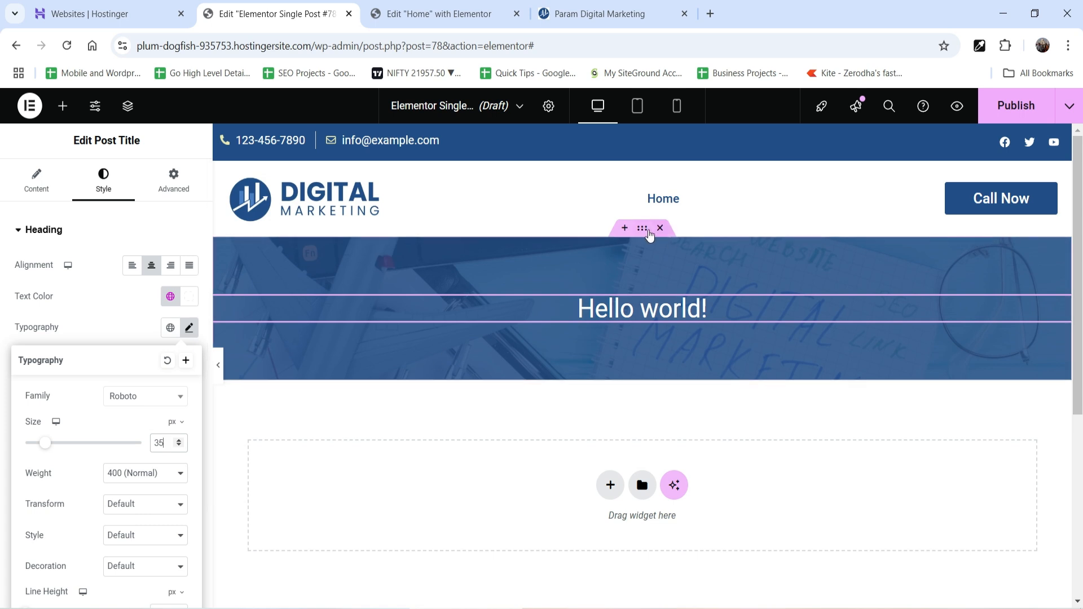
pyautogui.click(643, 229)
pyautogui.click(173, 181)
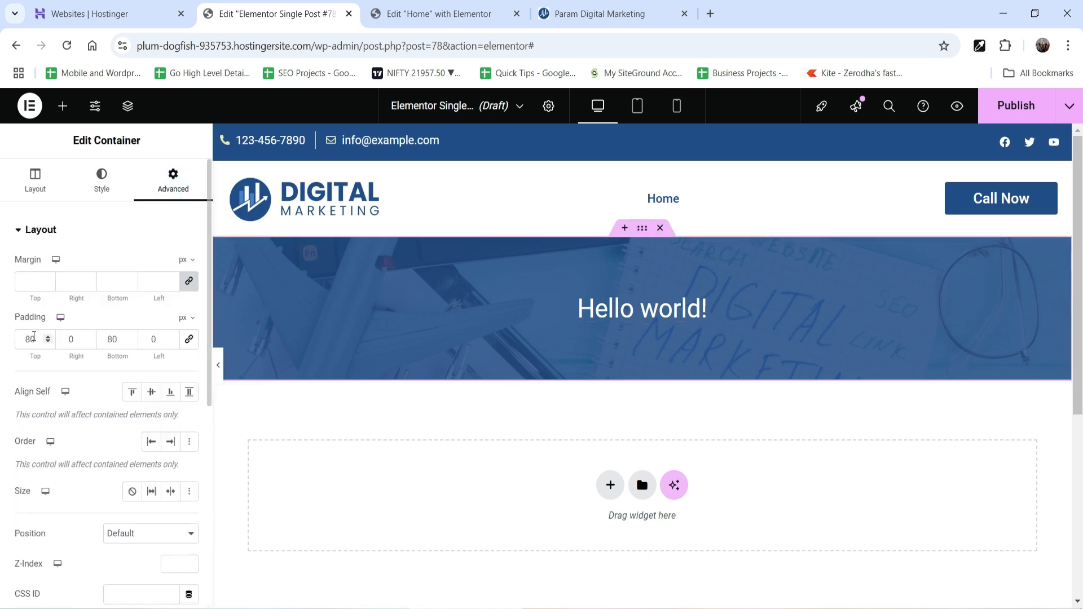
pyautogui.doubleClick(33, 338)
pyautogui.write('12')
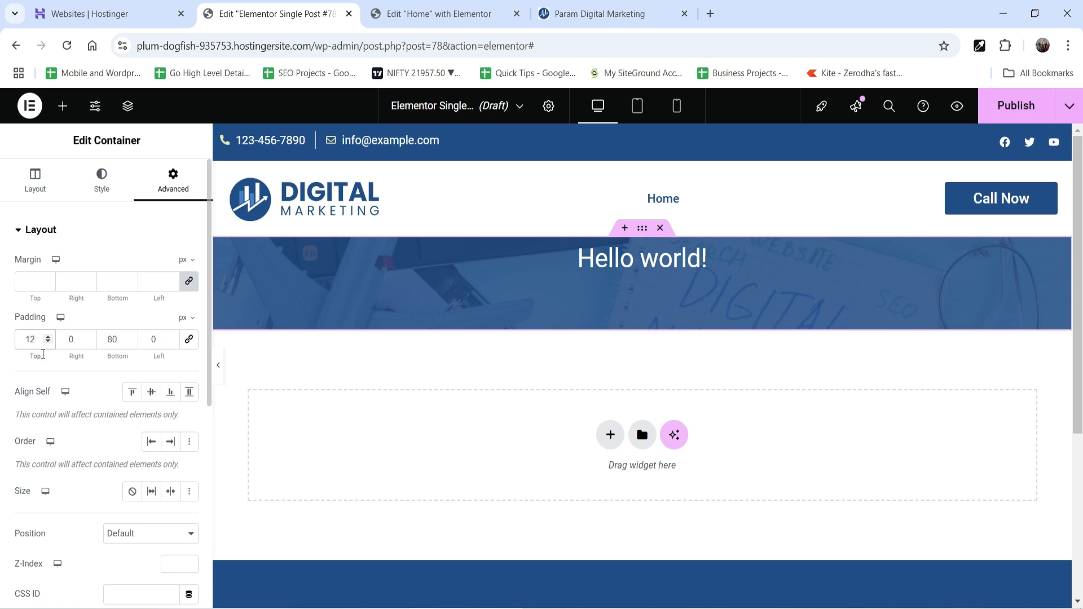
pyautogui.write('0')
pyautogui.doubleClick(111, 340)
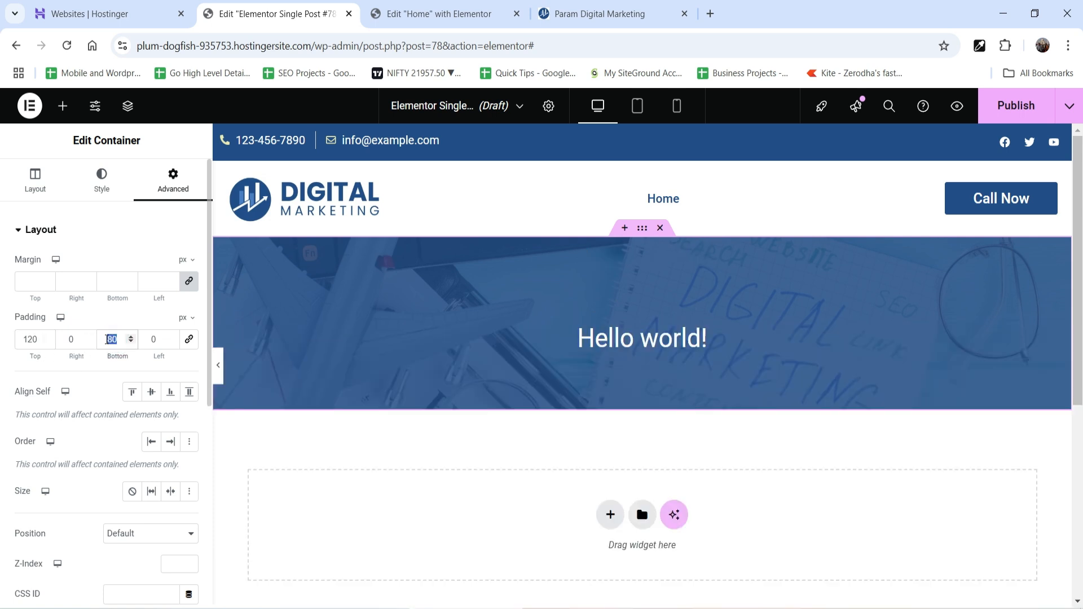
pyautogui.write('120')
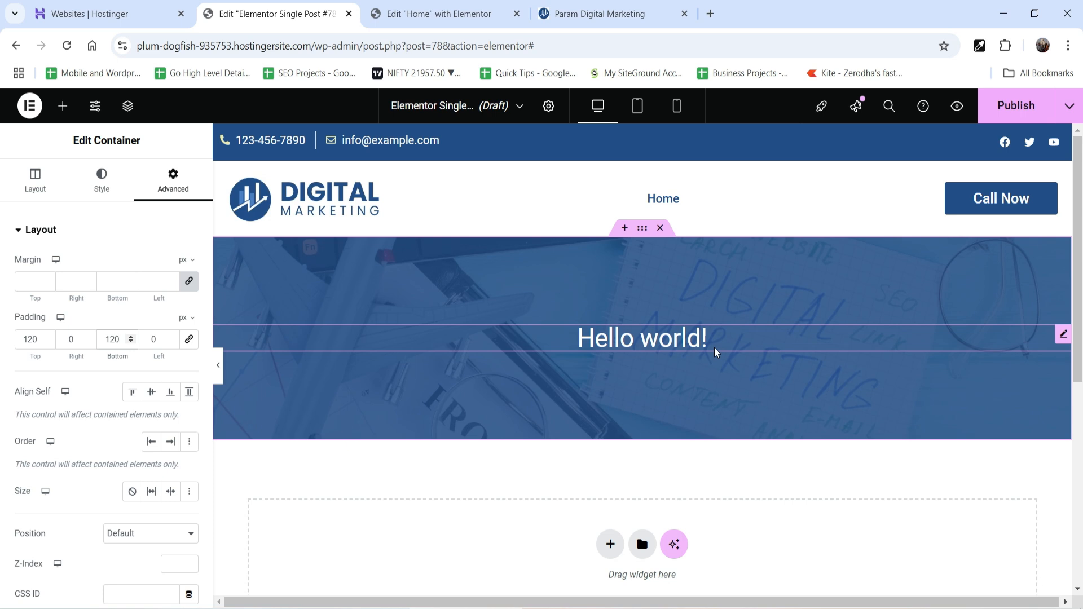
# Add a flexbox container with one-third and two-thirds columns below the banner, and move the wider column ahead of the narrower one
pyautogui.scroll(-4, 844, 304)
pyautogui.scroll(3, 669, 191)
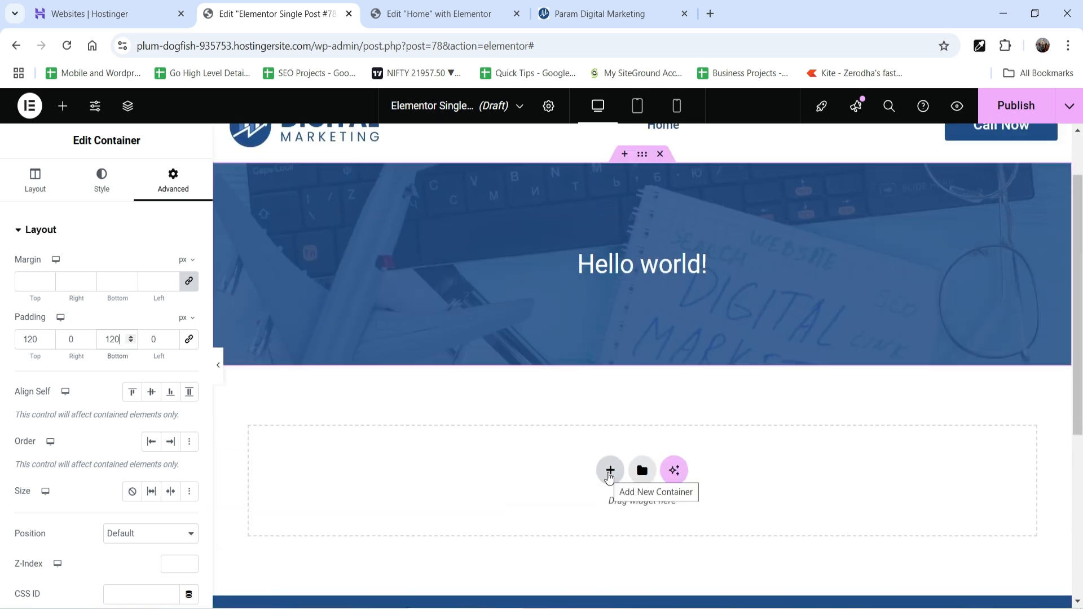
pyautogui.click(609, 474)
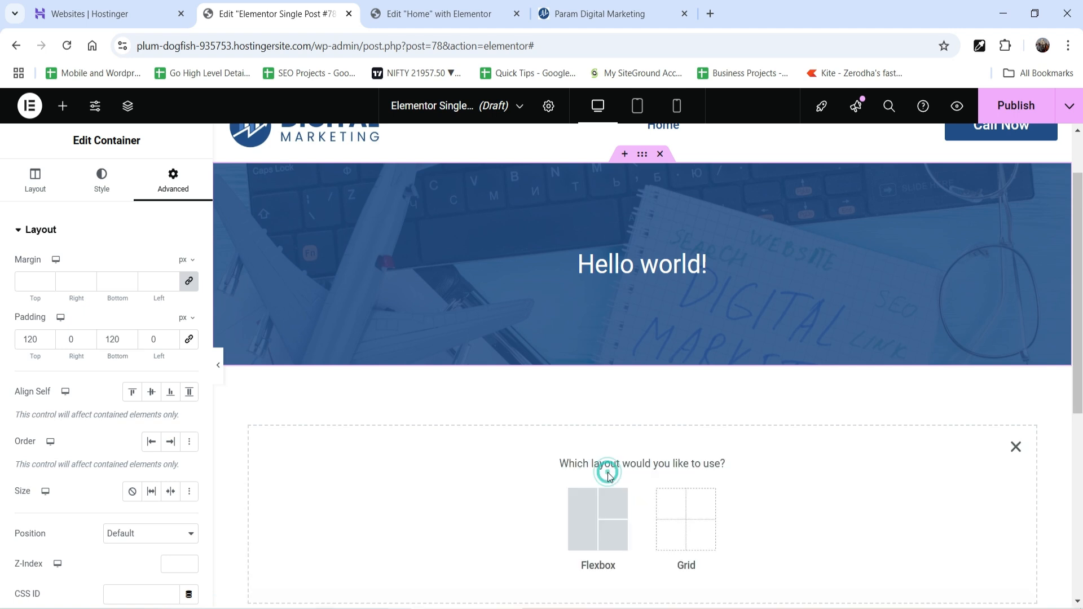
pyautogui.click(600, 516)
pyautogui.scroll(-4, 887, 414)
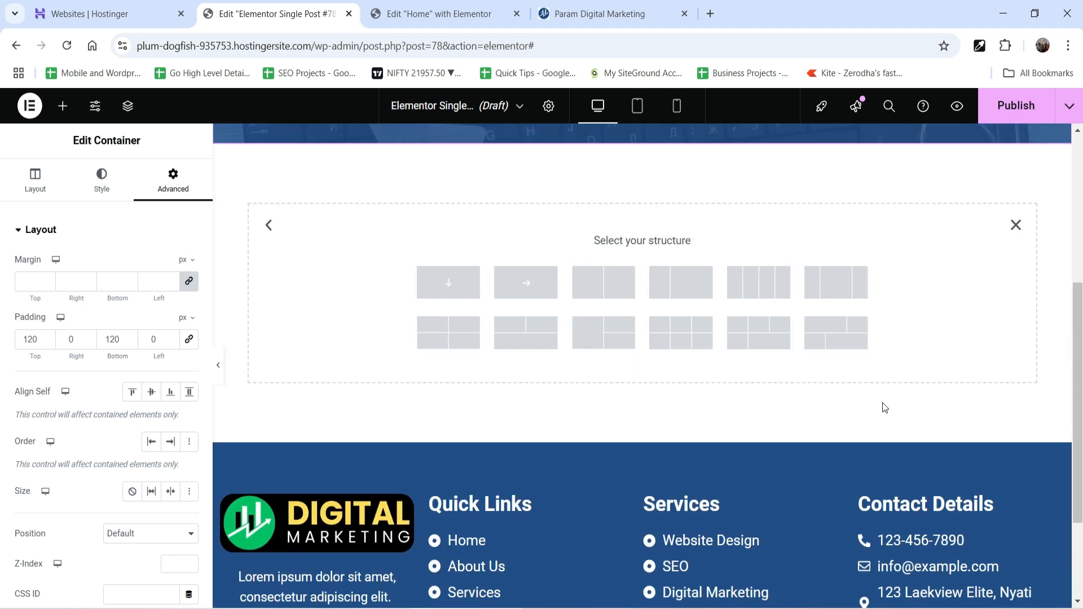
pyautogui.click(659, 287)
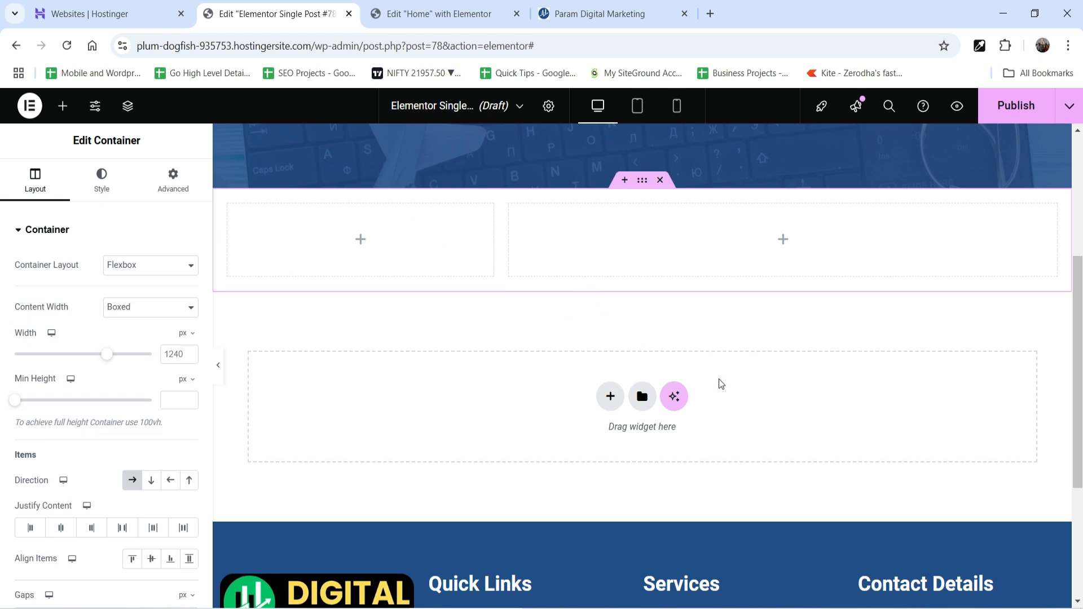
pyautogui.moveTo(510, 206); pyautogui.dragTo(225, 214)
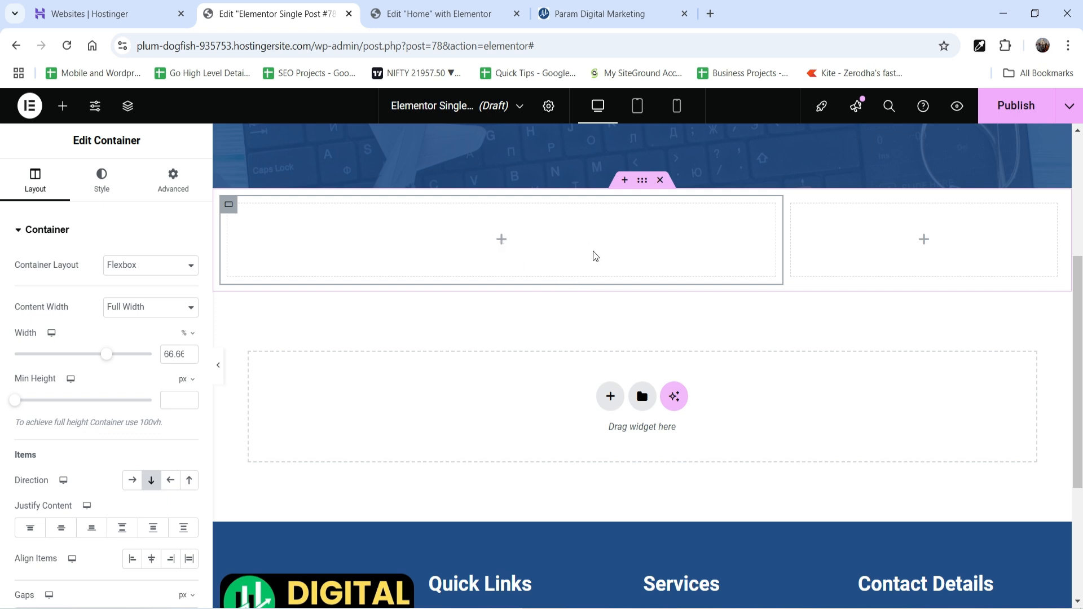
# Set the two-column container's top and bottom padding to 50 px
pyautogui.click(641, 181)
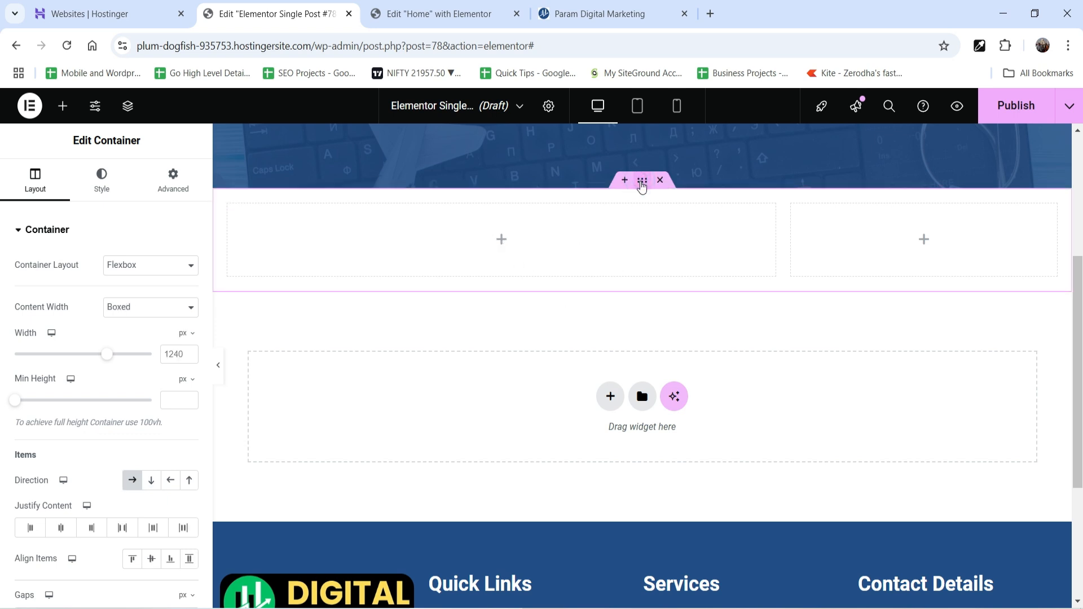
pyautogui.click(172, 178)
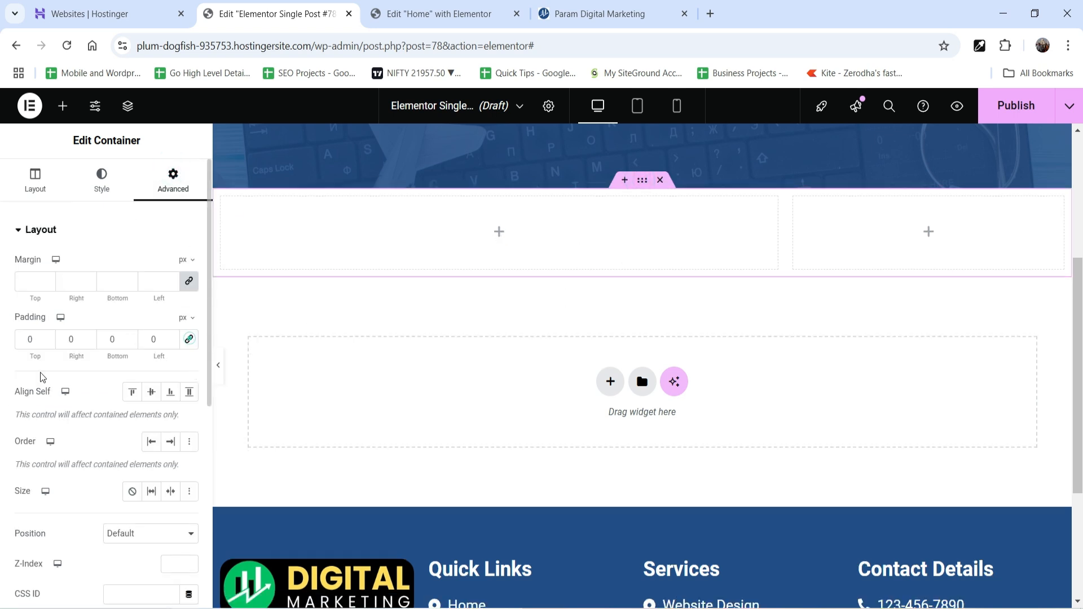
pyautogui.click(25, 340)
pyautogui.write('5')
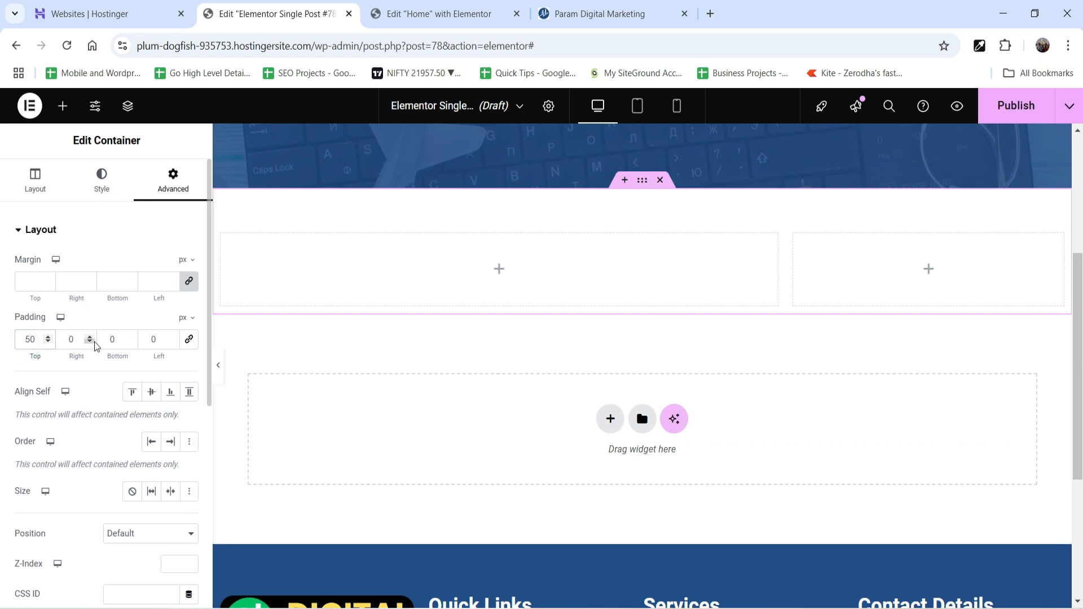
pyautogui.click(108, 332)
# Add a Featured Image widget to the wider column of the two-column container
pyautogui.click(499, 270)
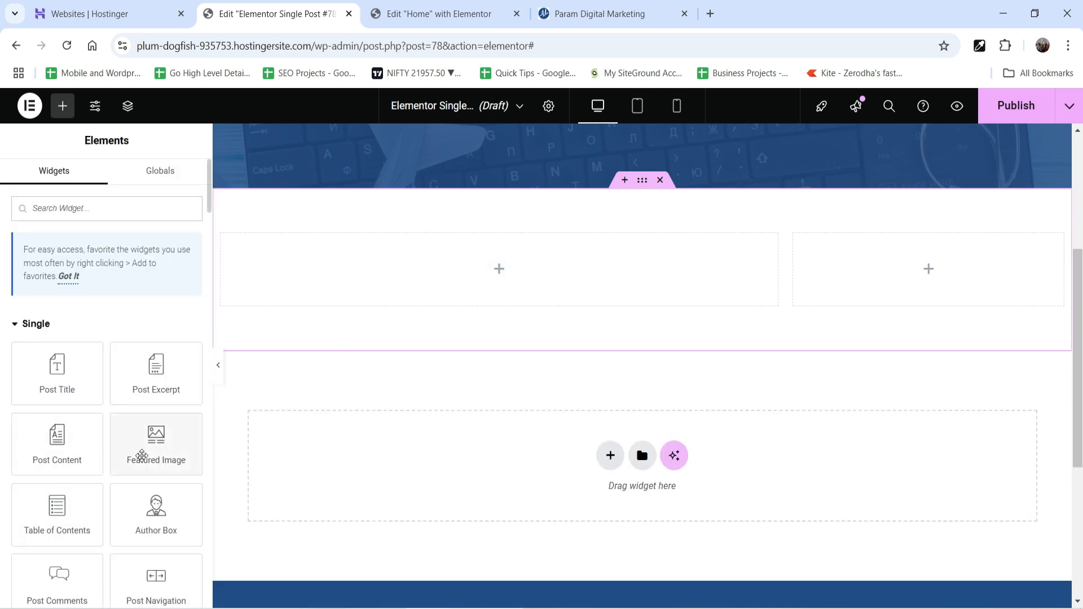
pyautogui.moveTo(142, 442); pyautogui.dragTo(468, 285)
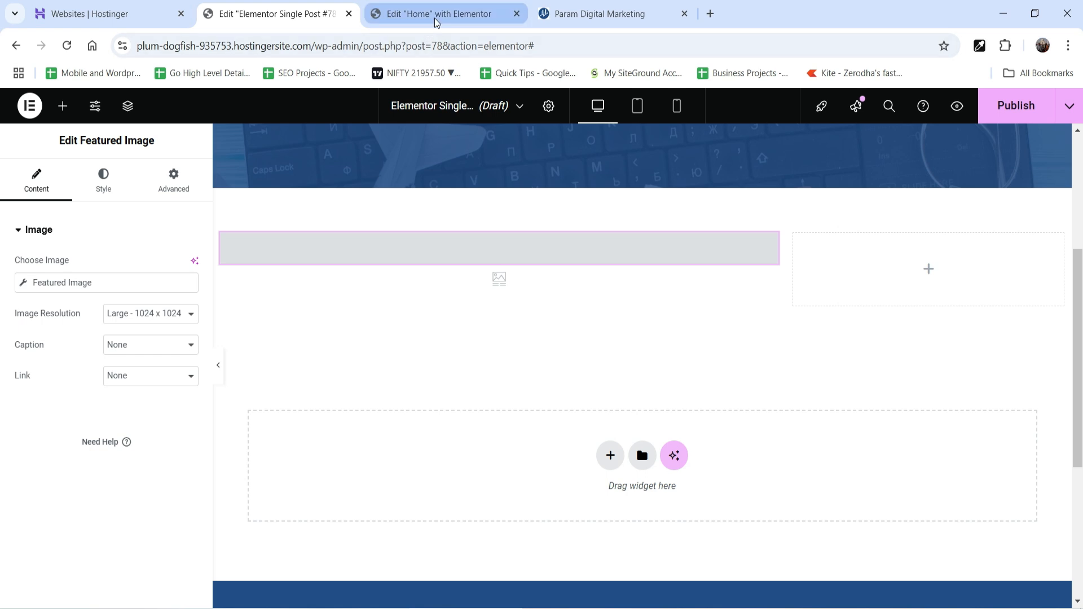
# Check the featured image setting of the "Hello world!" post in the WordPress dashboard, and return to the Single Post template
pyautogui.click(596, 15)
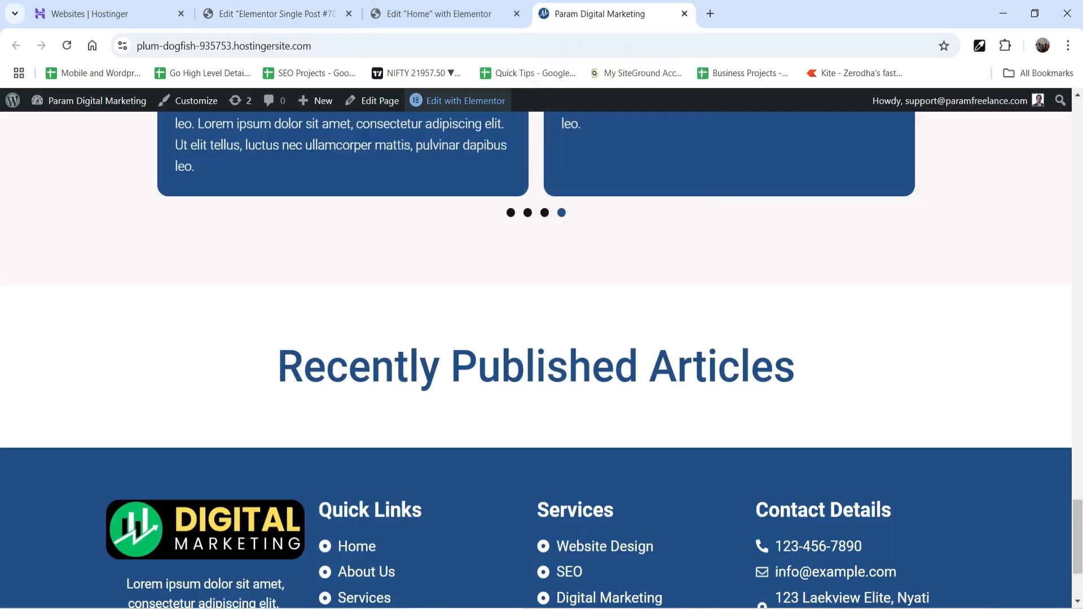
pyautogui.click(63, 128)
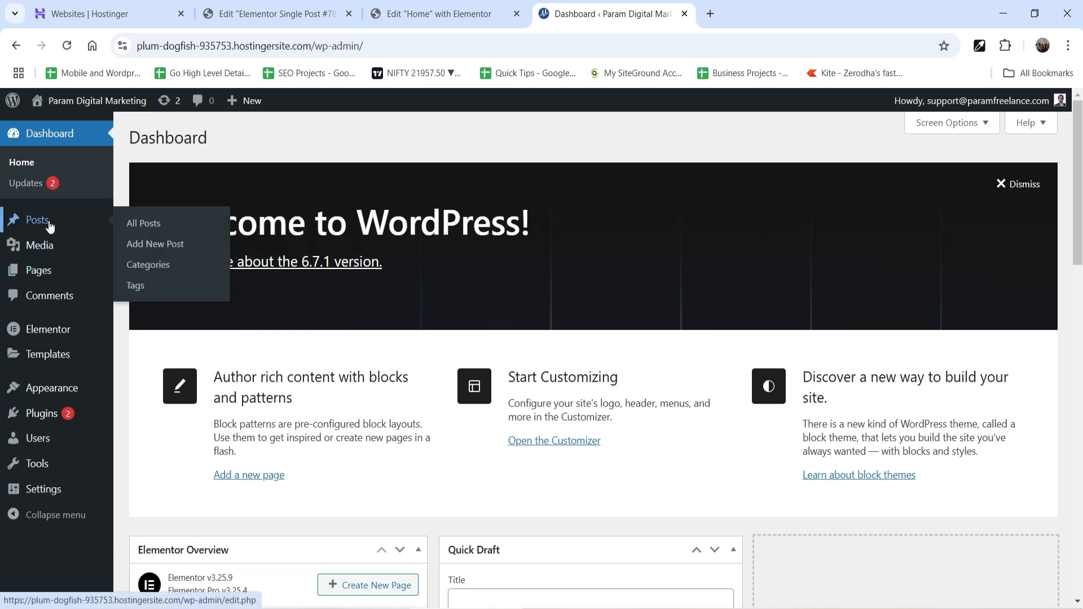
pyautogui.click(49, 224)
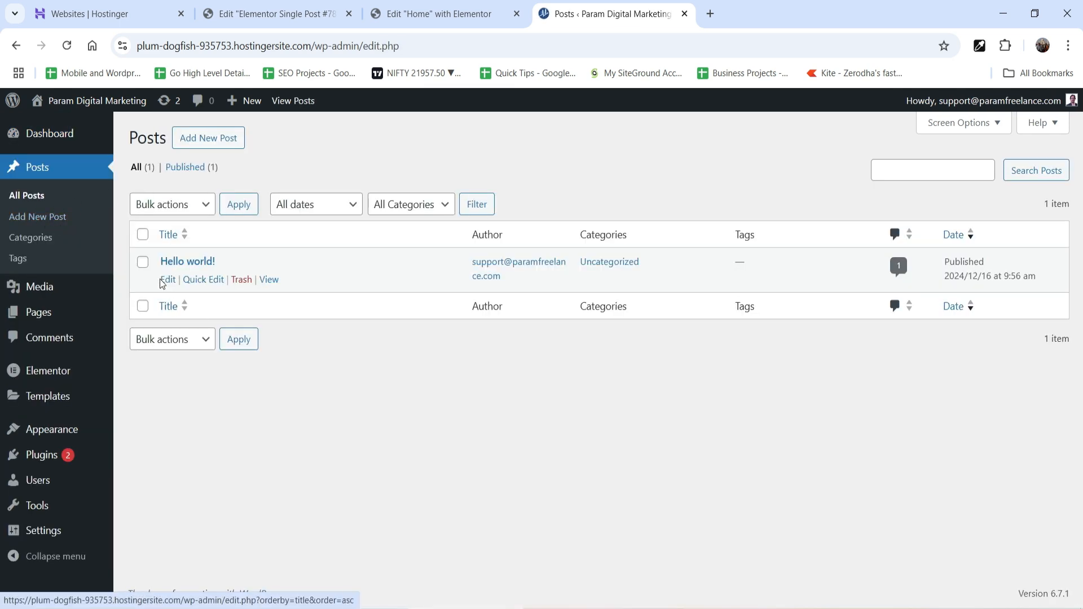
pyautogui.click(168, 279)
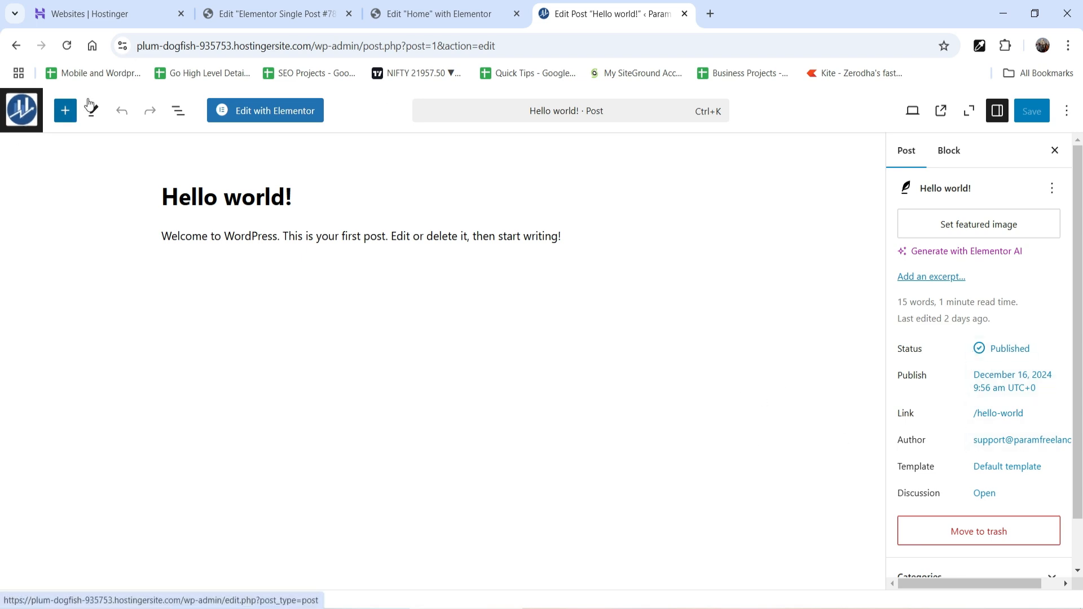
pyautogui.click(21, 110)
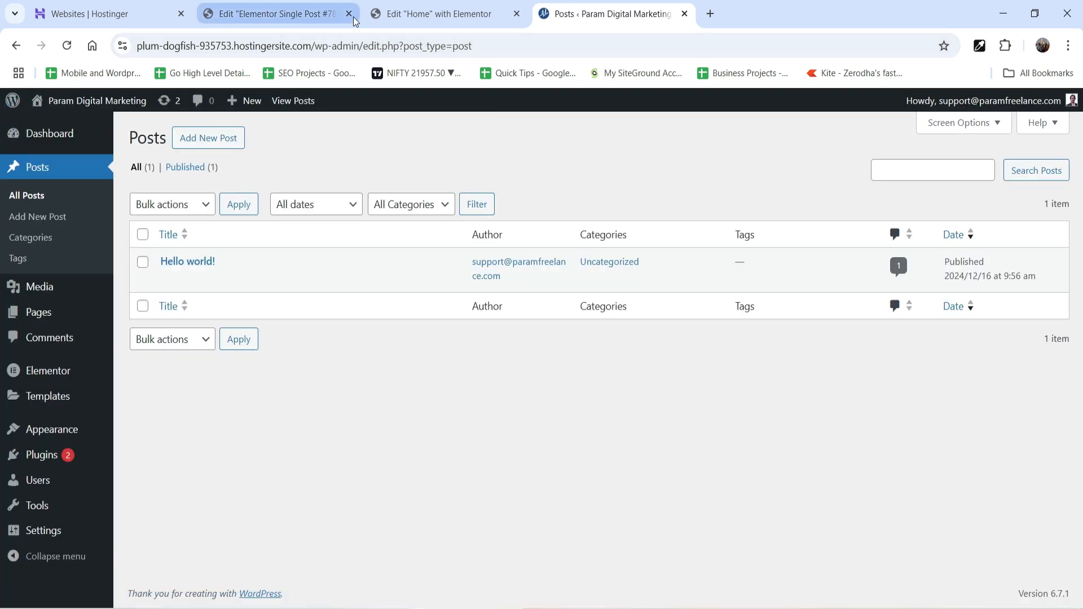
pyautogui.click(282, 14)
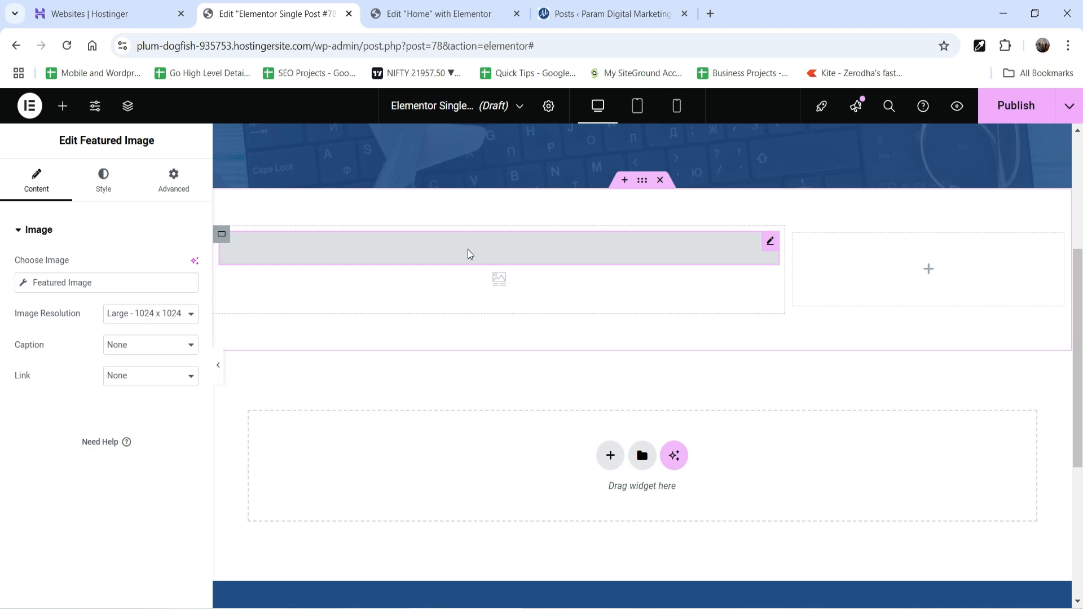
# Add a Post Content widget below the Featured Image in the wider column
pyautogui.click(62, 105)
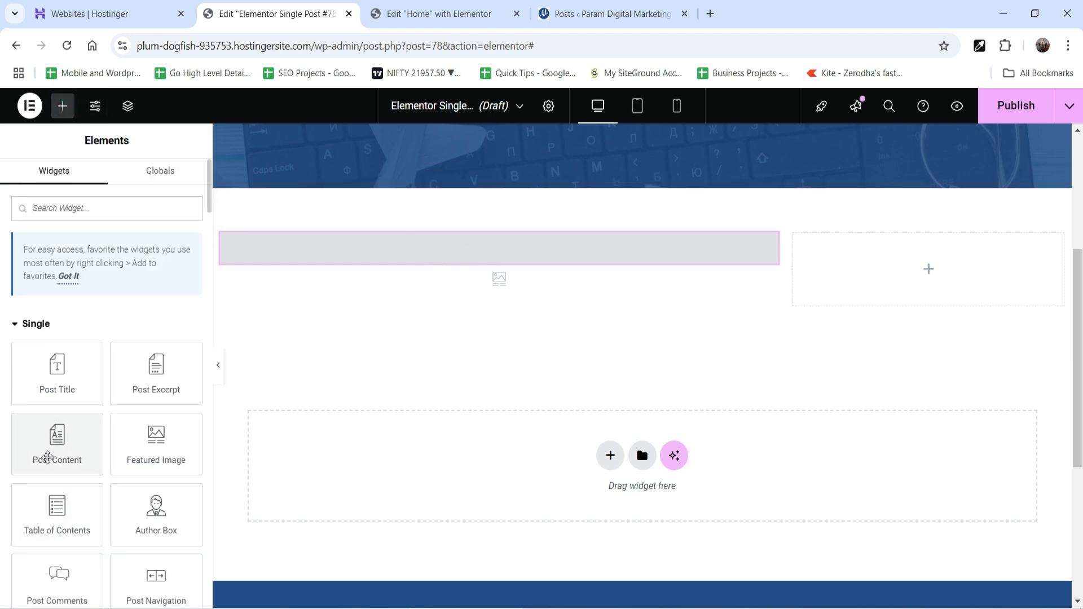
pyautogui.moveTo(48, 444); pyautogui.dragTo(488, 276)
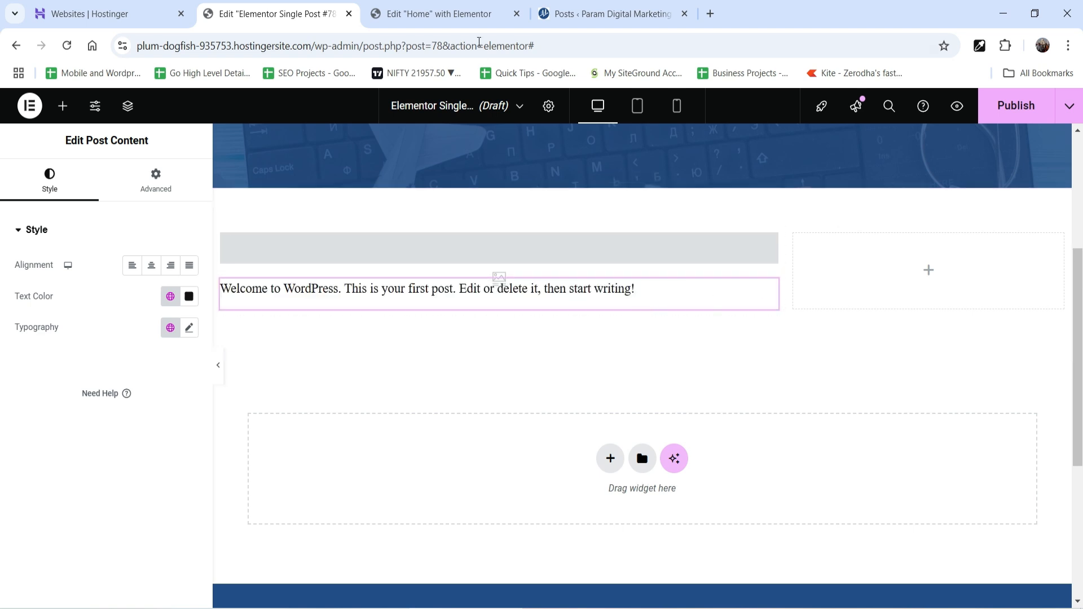
pyautogui.click(603, 13)
pyautogui.click(277, 14)
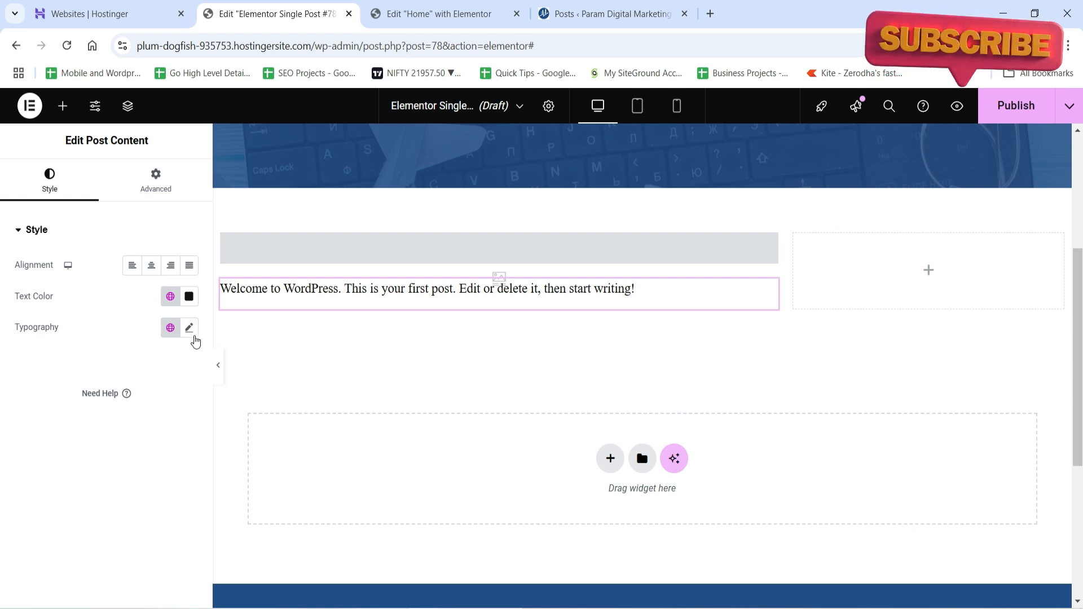
# Review the Post Content widget's typography settings and font family options
pyautogui.click(189, 327)
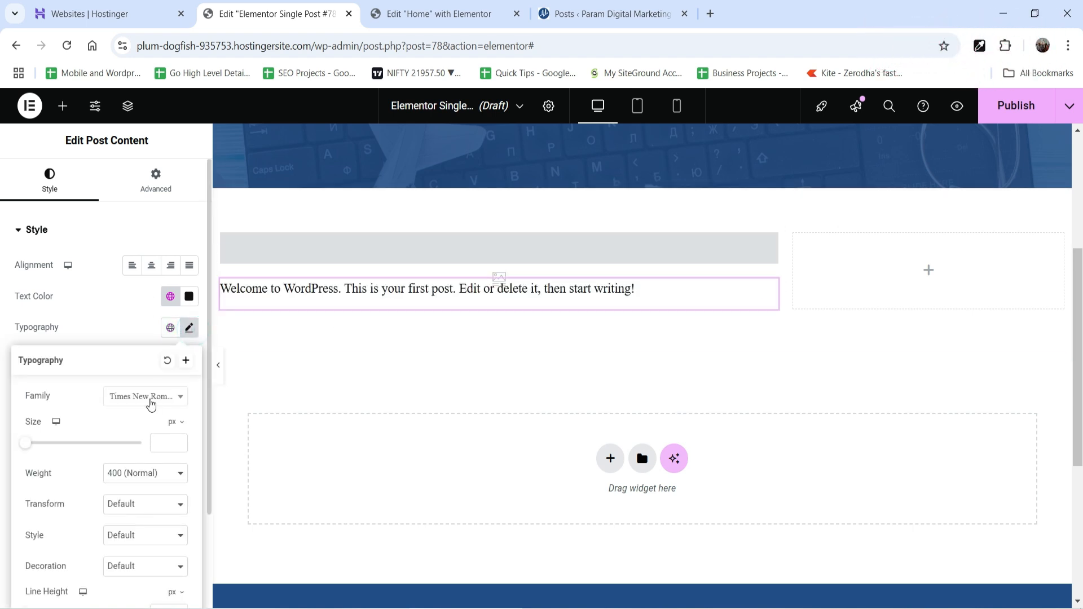
pyautogui.click(149, 400)
pyautogui.click(100, 316)
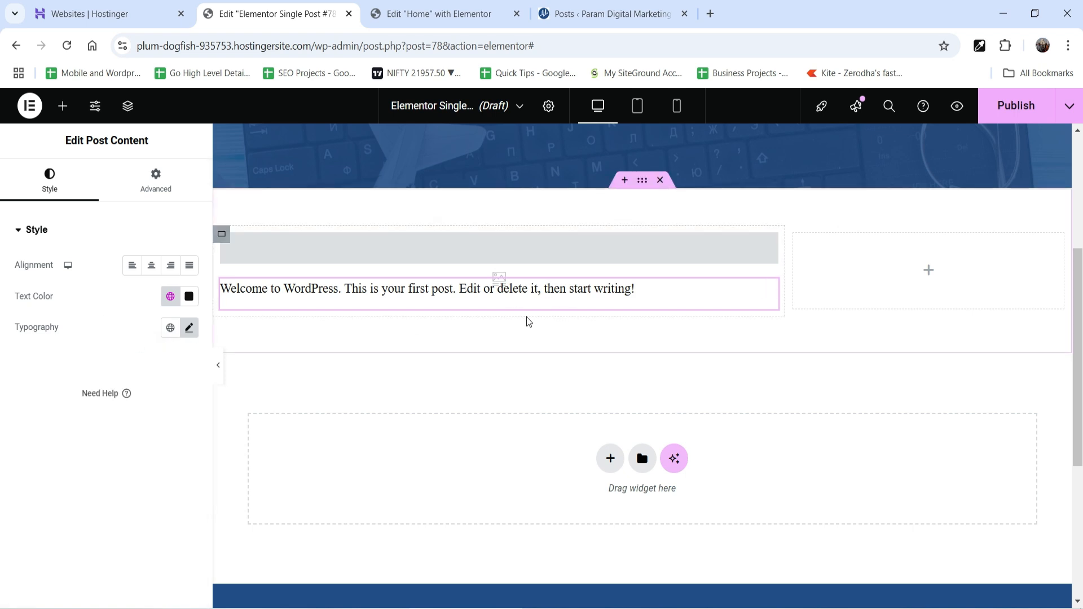
# Add a Post Info widget below the post title in the banner and center-align its list
pyautogui.click(71, 111)
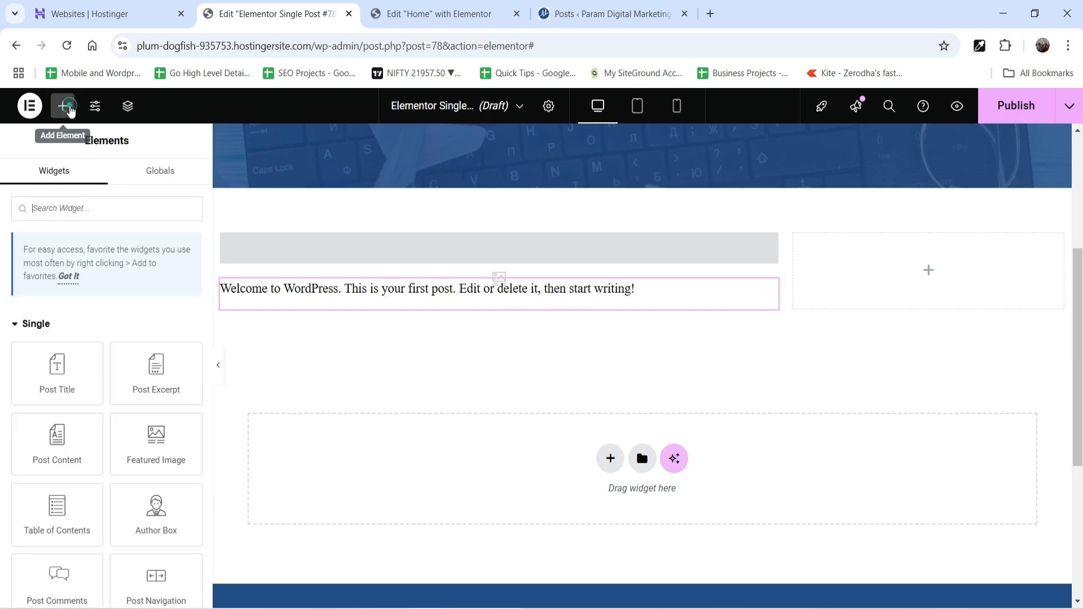
pyautogui.scroll(-3, 79, 334)
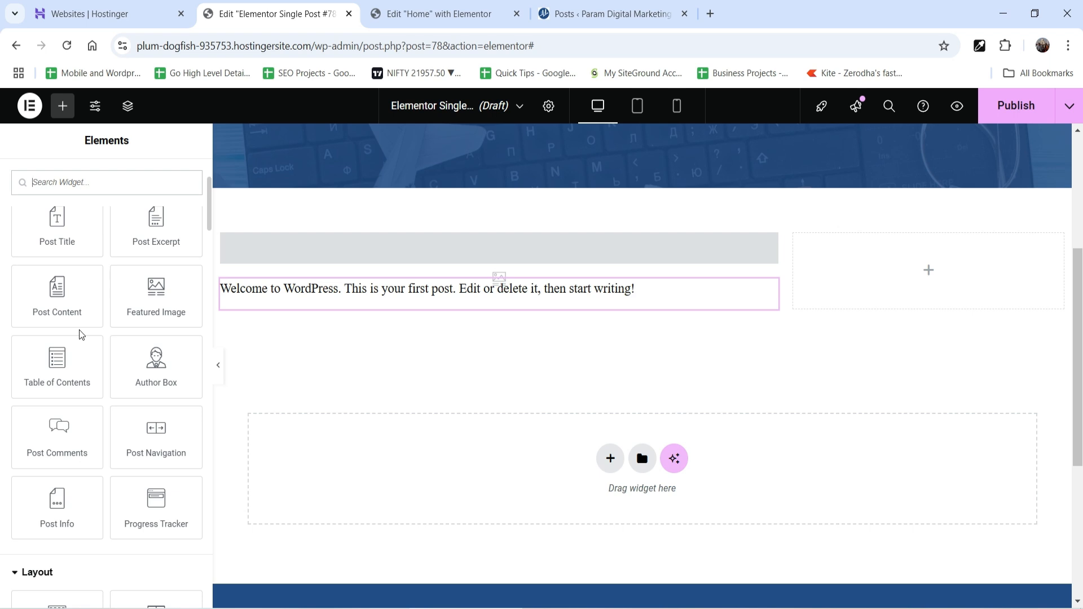
pyautogui.scroll(4, 668, 312)
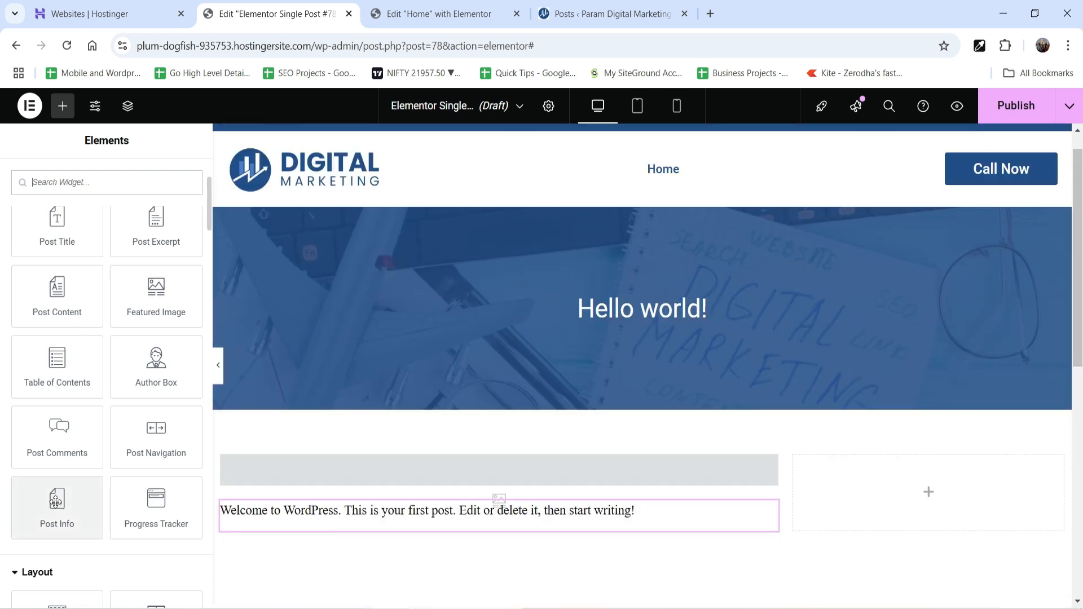
pyautogui.moveTo(56, 503); pyautogui.dragTo(687, 327)
pyautogui.click(102, 184)
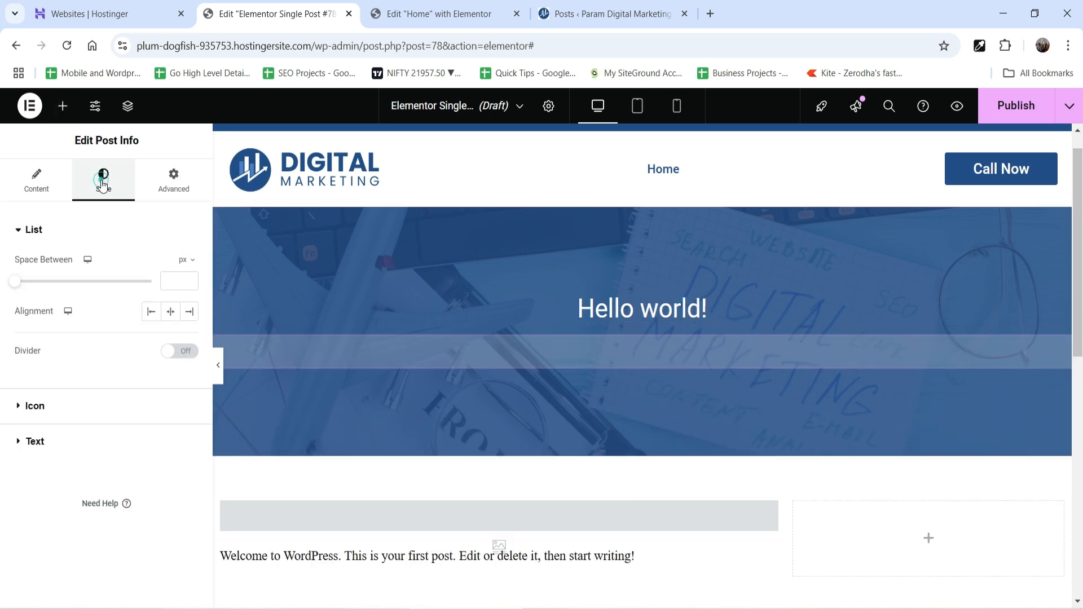
pyautogui.click(172, 310)
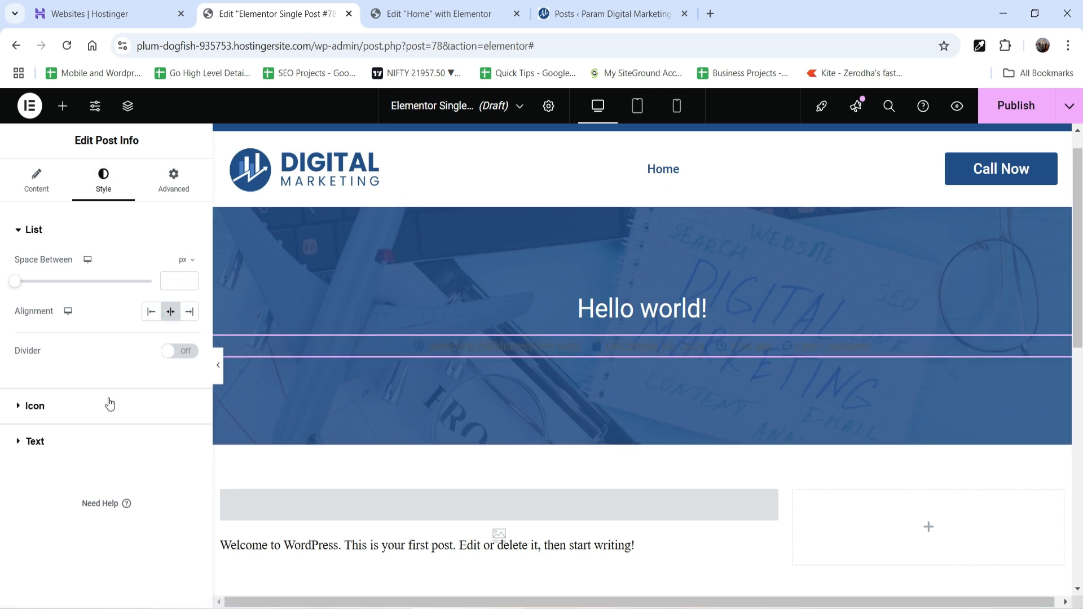
# Set the Post Info text color to global White
pyautogui.click(77, 452)
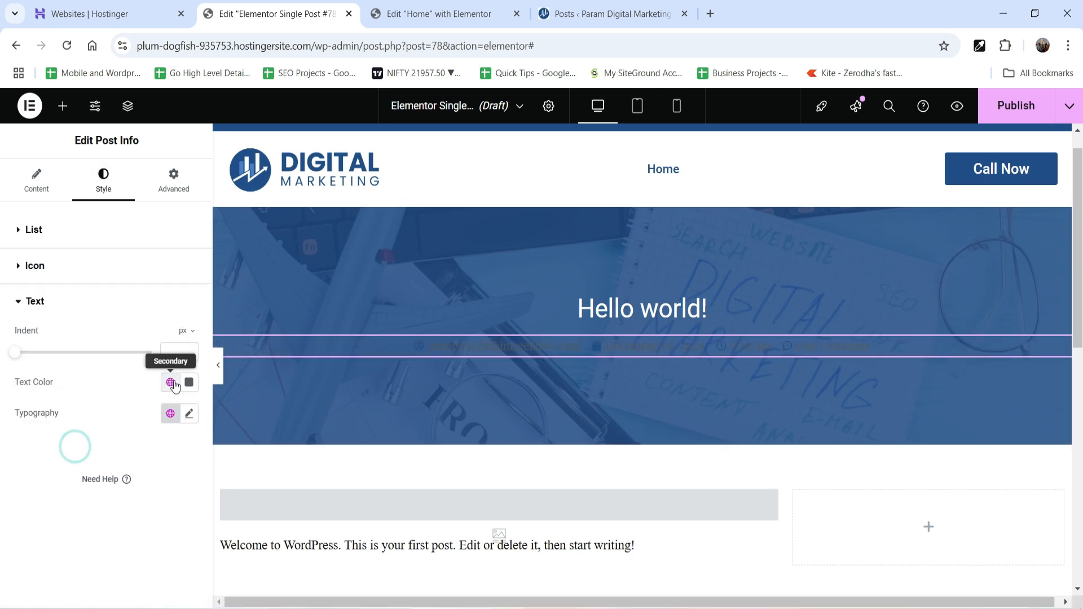
pyautogui.click(170, 381)
pyautogui.click(55, 320)
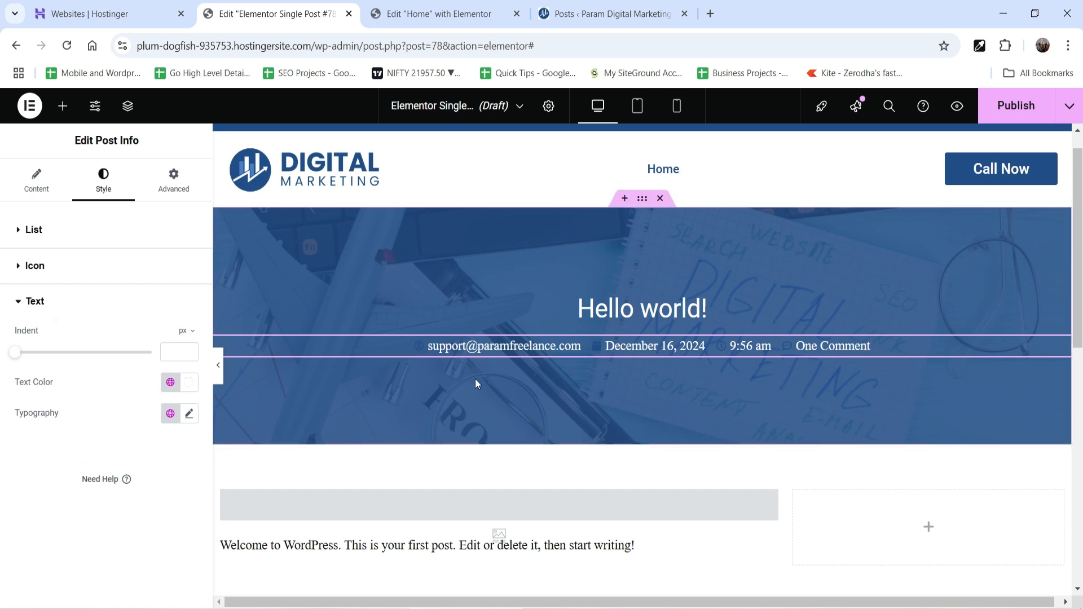
# Set the Post Info icon color to bright yellow, #EFF52B
pyautogui.click(50, 274)
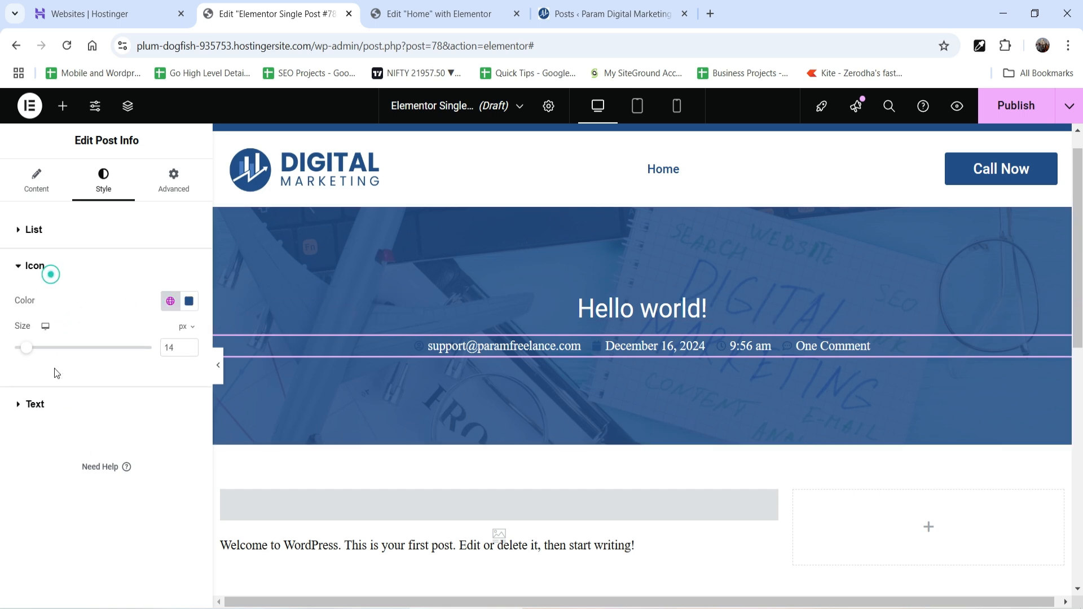
pyautogui.click(189, 300)
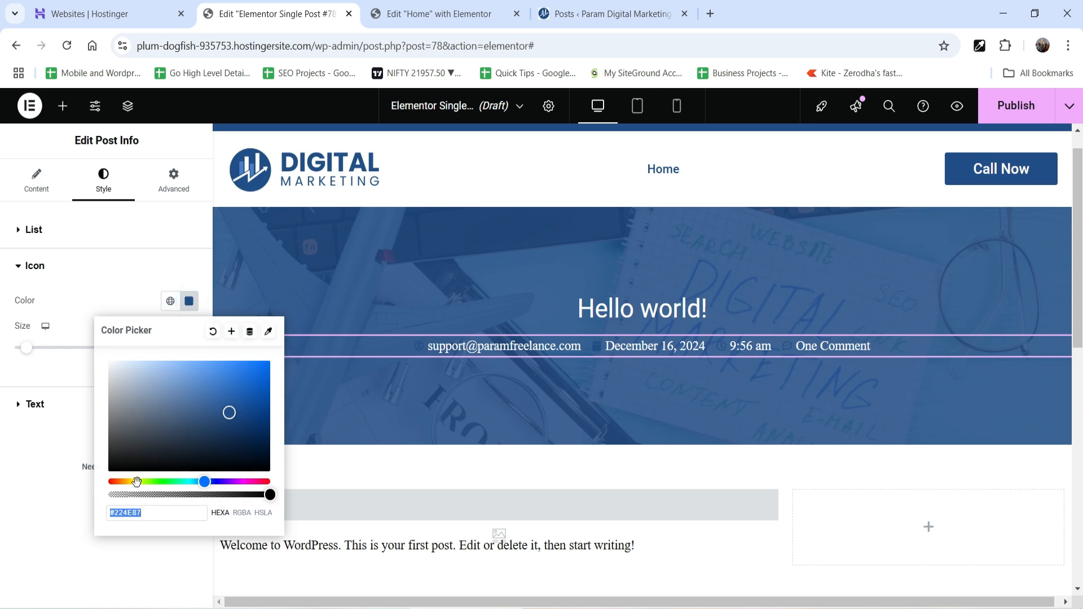
pyautogui.click(136, 481)
pyautogui.moveTo(229, 409)
pyautogui.mouseDown()
pyautogui.moveTo(181, 381)
pyautogui.moveTo(241, 365)
pyautogui.mouseUp()
pyautogui.click(136, 481)
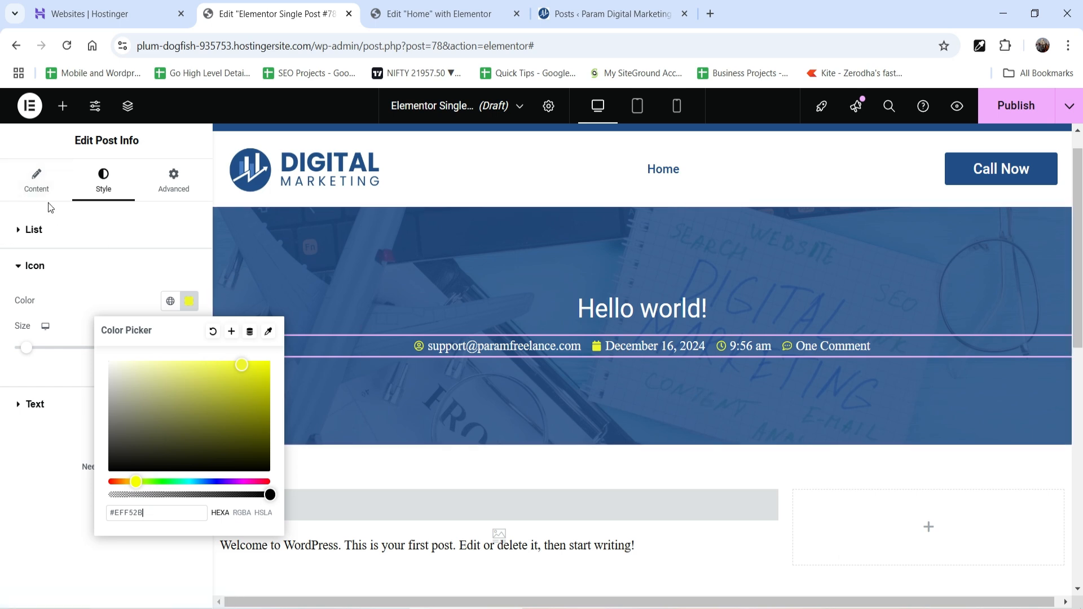
# Inspect the type and icon options of the Post Info widget's Comments item, and remove that item
pyautogui.click(34, 179)
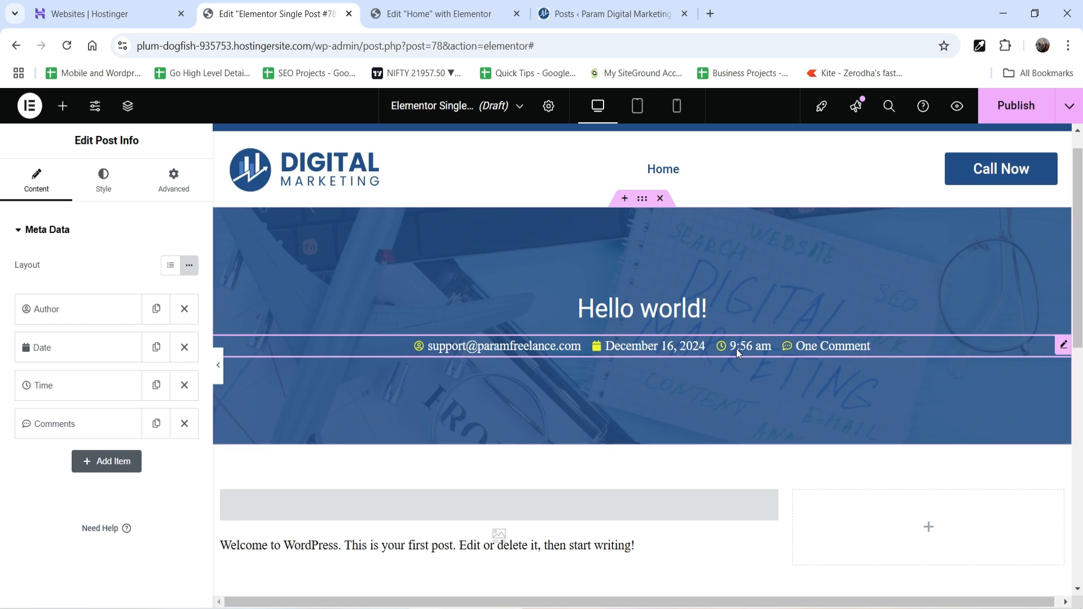
pyautogui.click(59, 424)
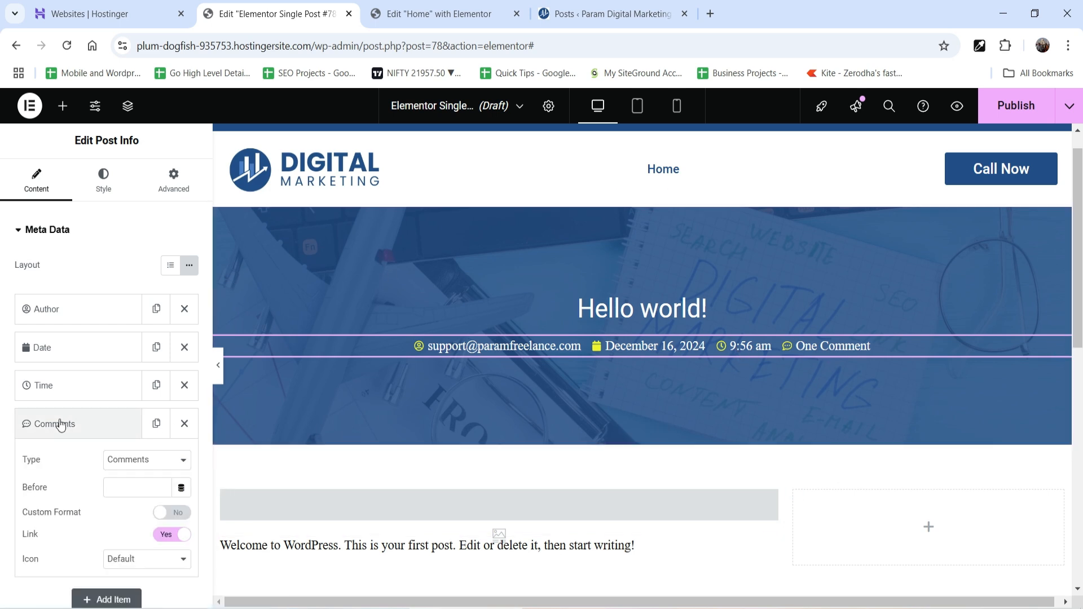
pyautogui.scroll(-2, 61, 423)
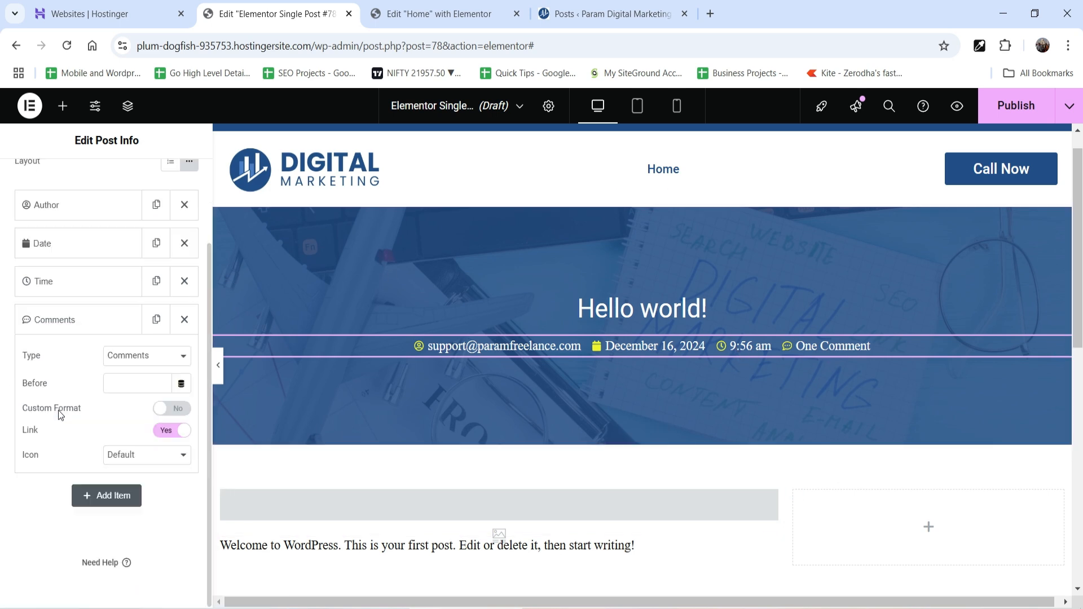
pyautogui.click(143, 362)
pyautogui.click(147, 361)
pyautogui.click(34, 381)
pyautogui.click(171, 458)
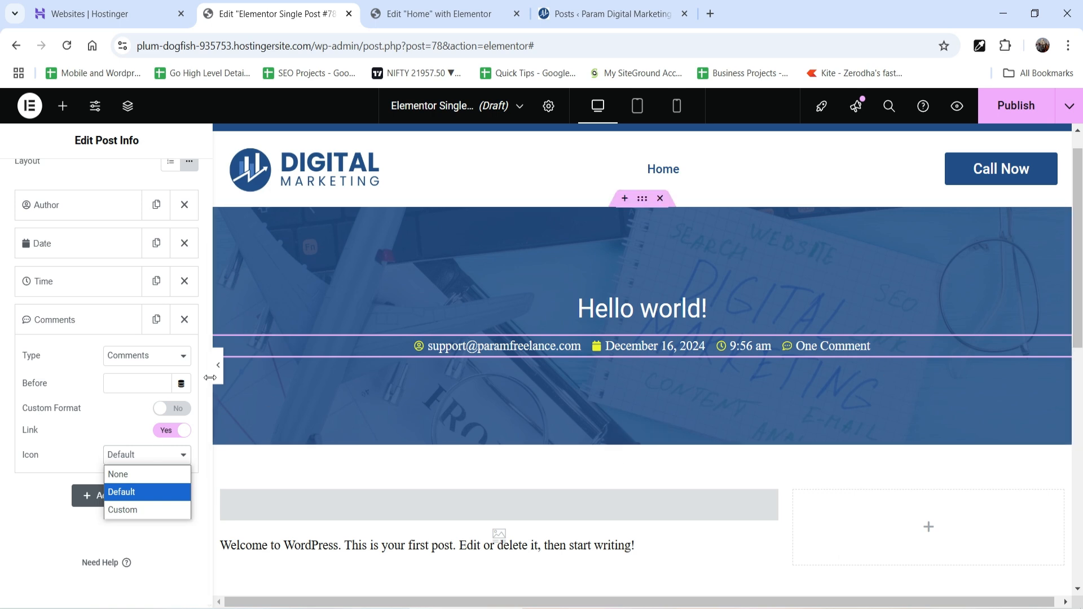
pyautogui.click(72, 319)
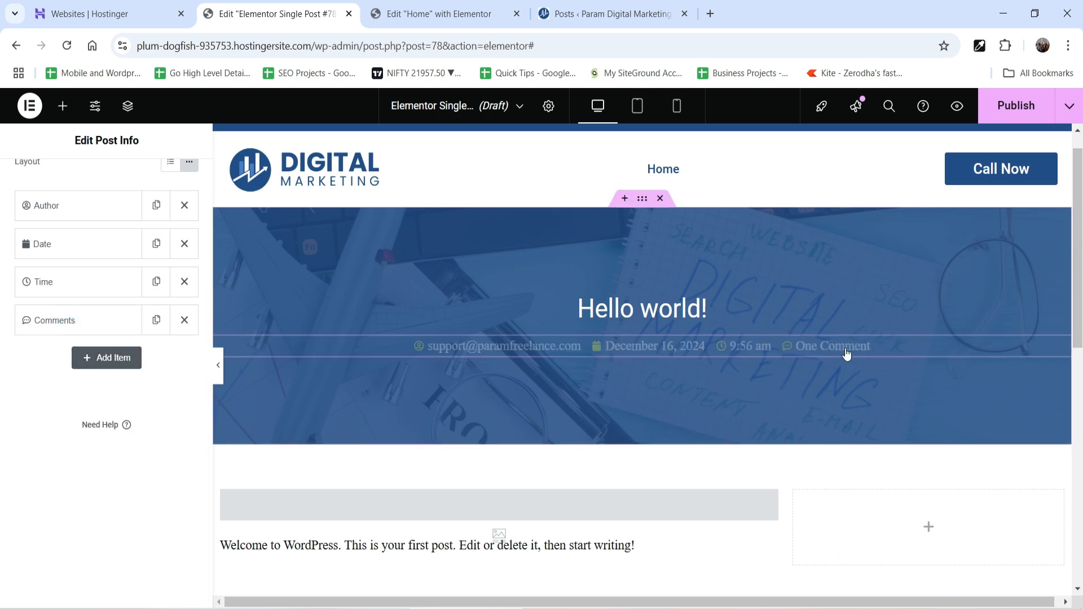
pyautogui.click(184, 321)
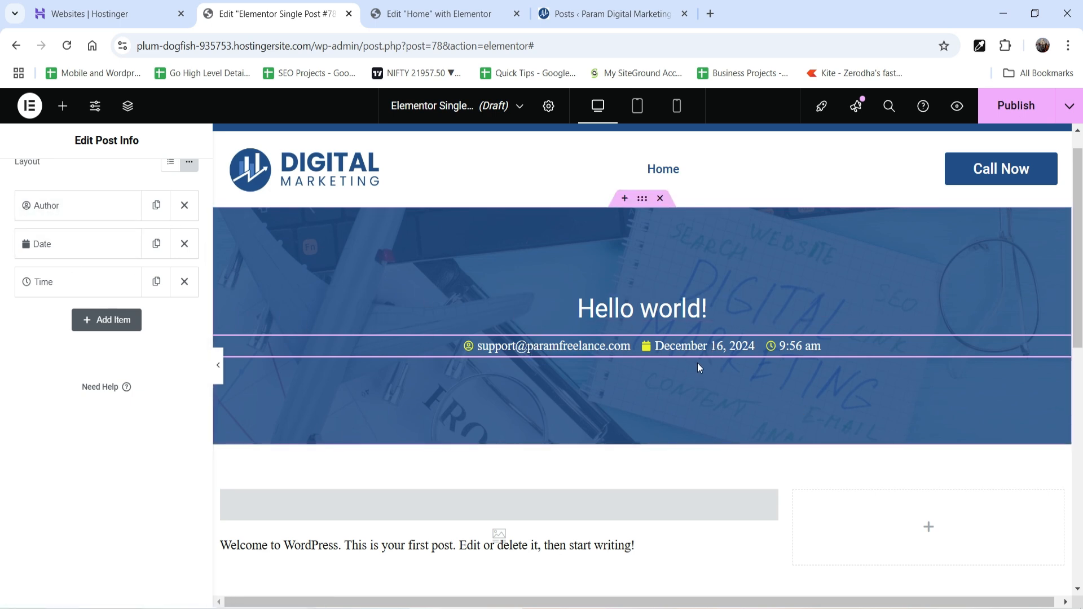
# Find the Share Buttons widget by searching for "soci" and add it below the post content
pyautogui.scroll(-1, 556, 360)
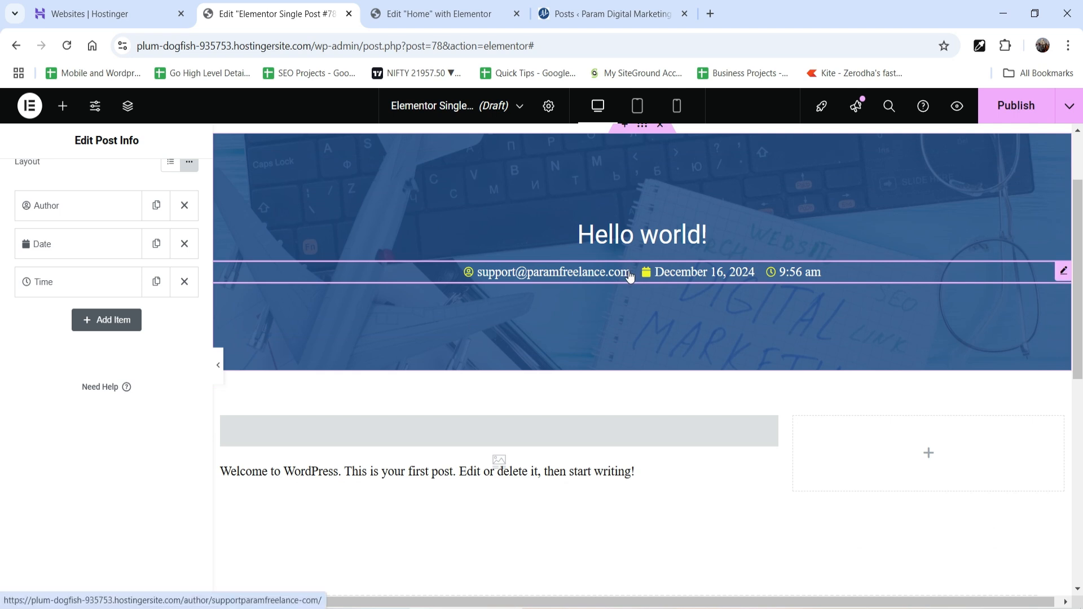
pyautogui.click(62, 106)
pyautogui.scroll(-1, 504, 421)
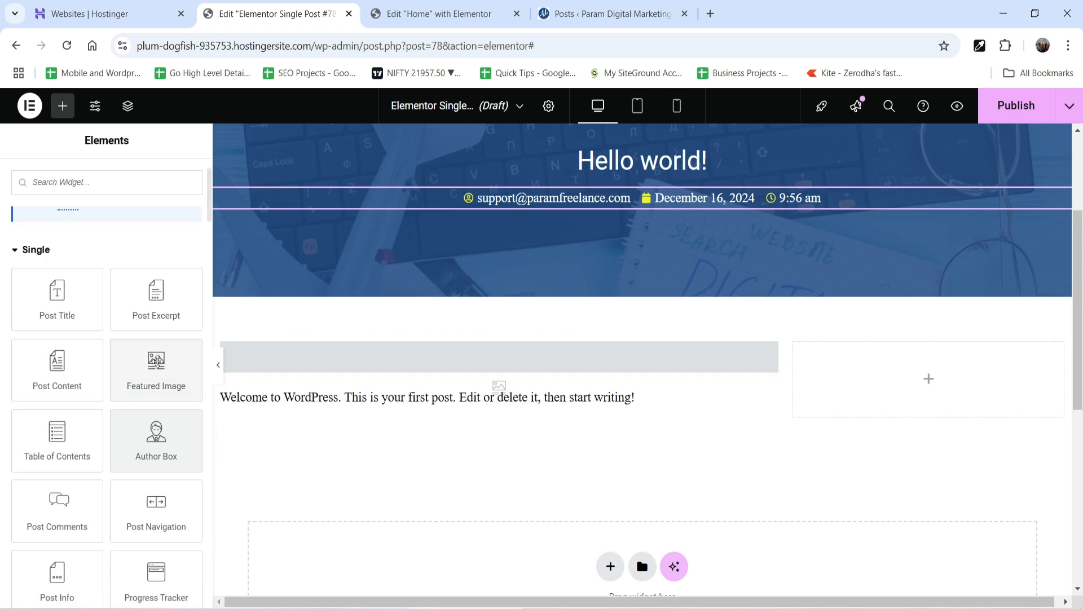
pyautogui.click(52, 175)
pyautogui.write('soci')
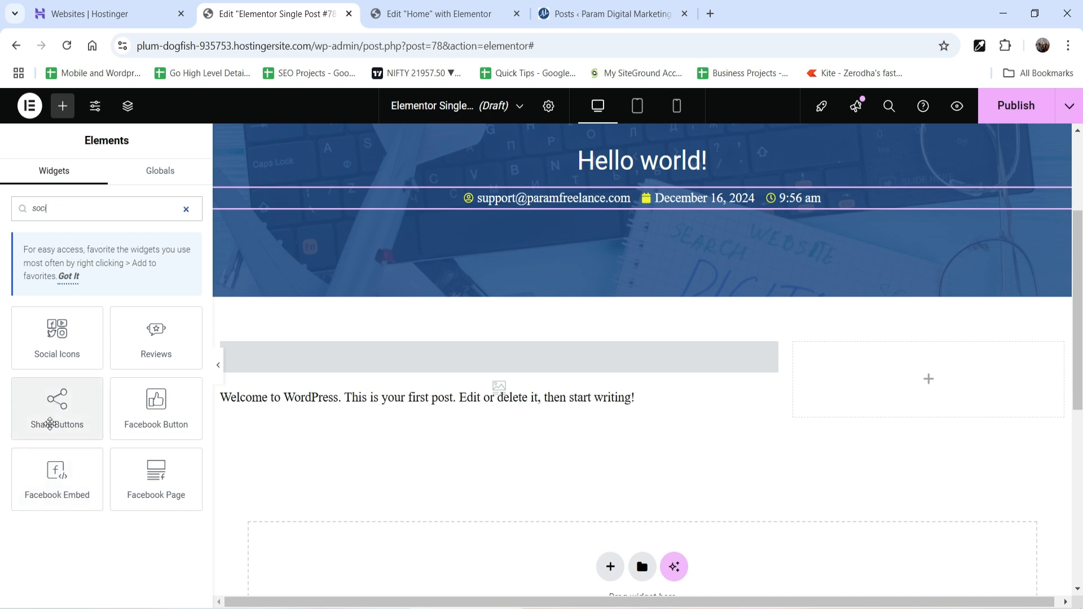
pyautogui.moveTo(52, 410); pyautogui.dragTo(472, 410)
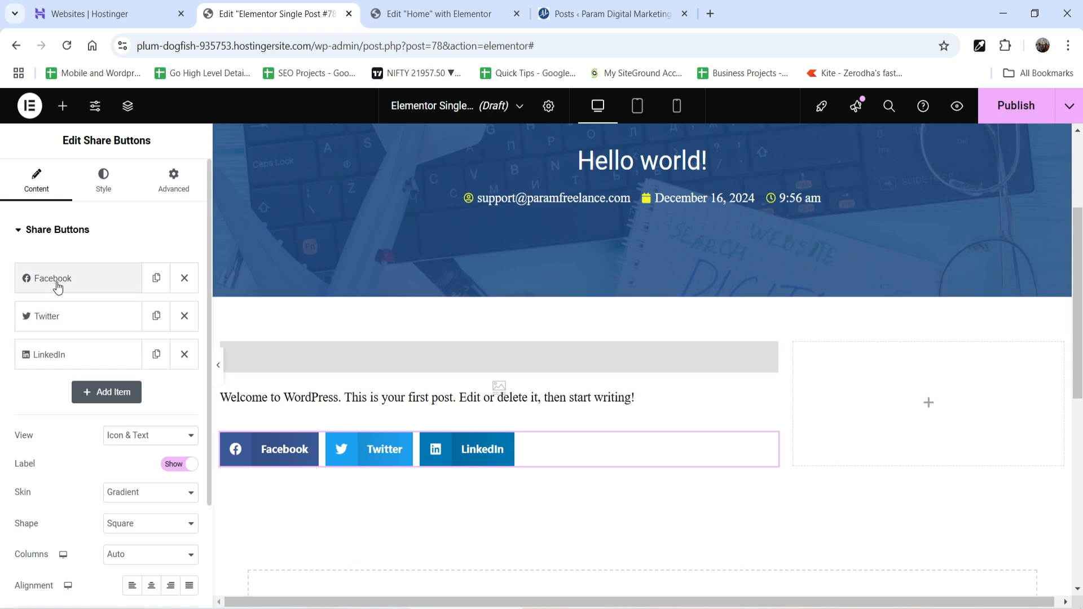
# Add two more networks, Reddit and Telegram, to the Share Buttons widget
pyautogui.click(102, 405)
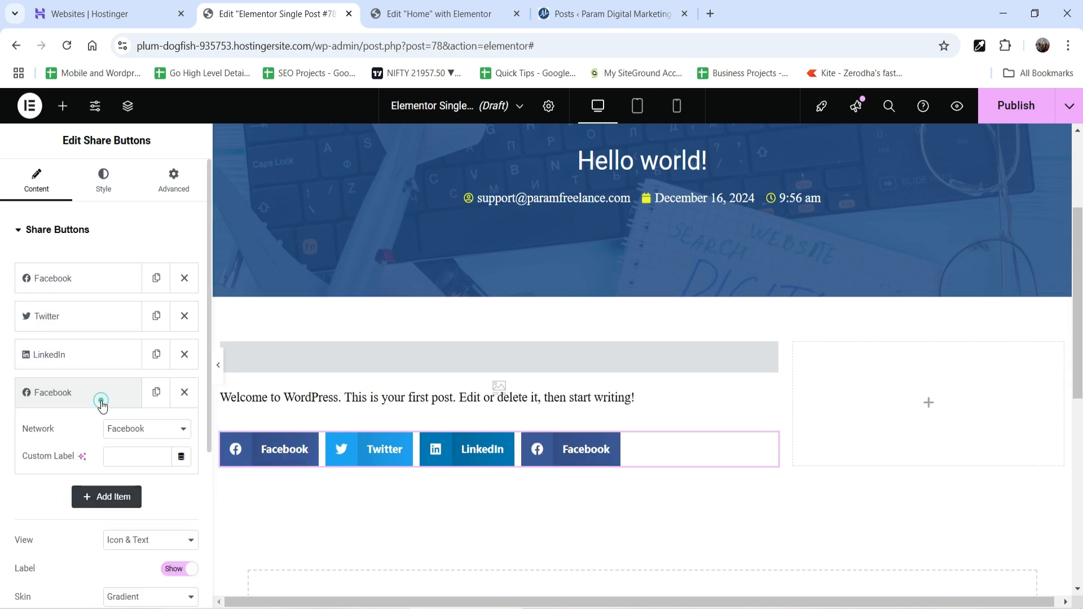
pyautogui.click(138, 433)
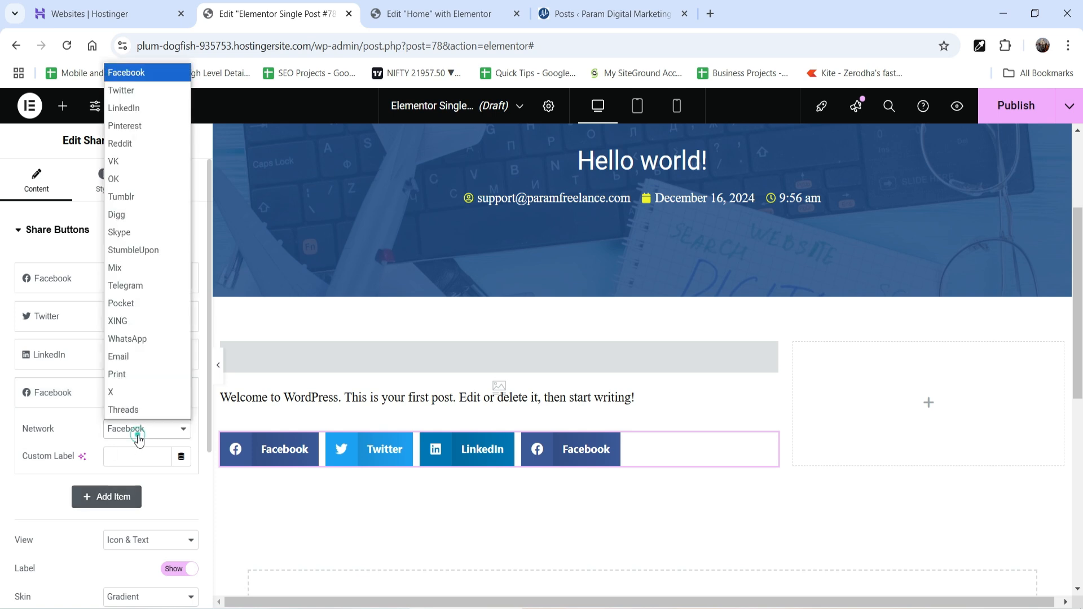
pyautogui.click(159, 142)
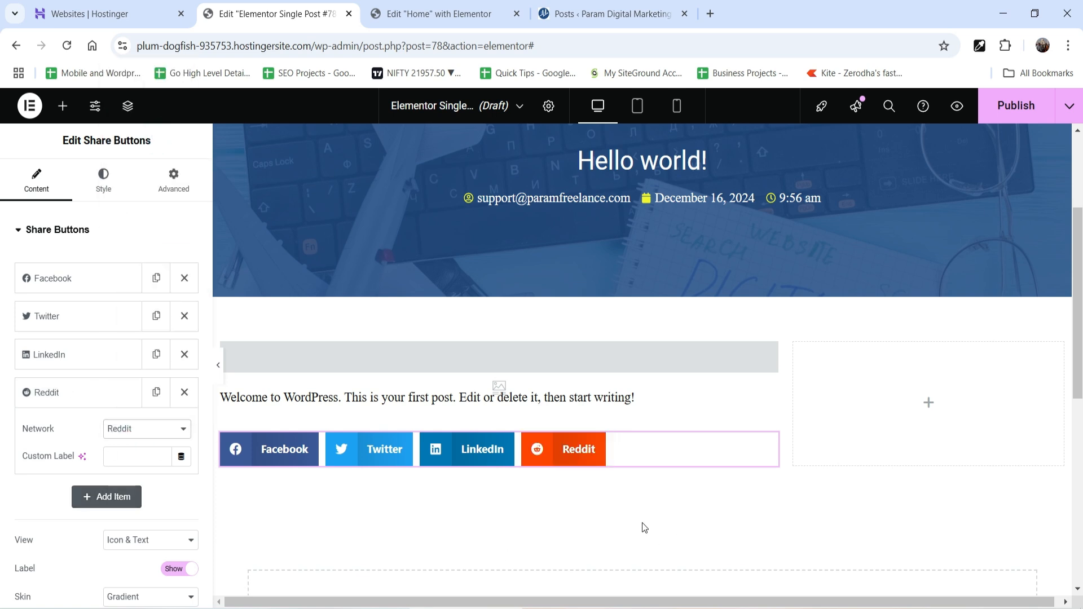
pyautogui.click(50, 395)
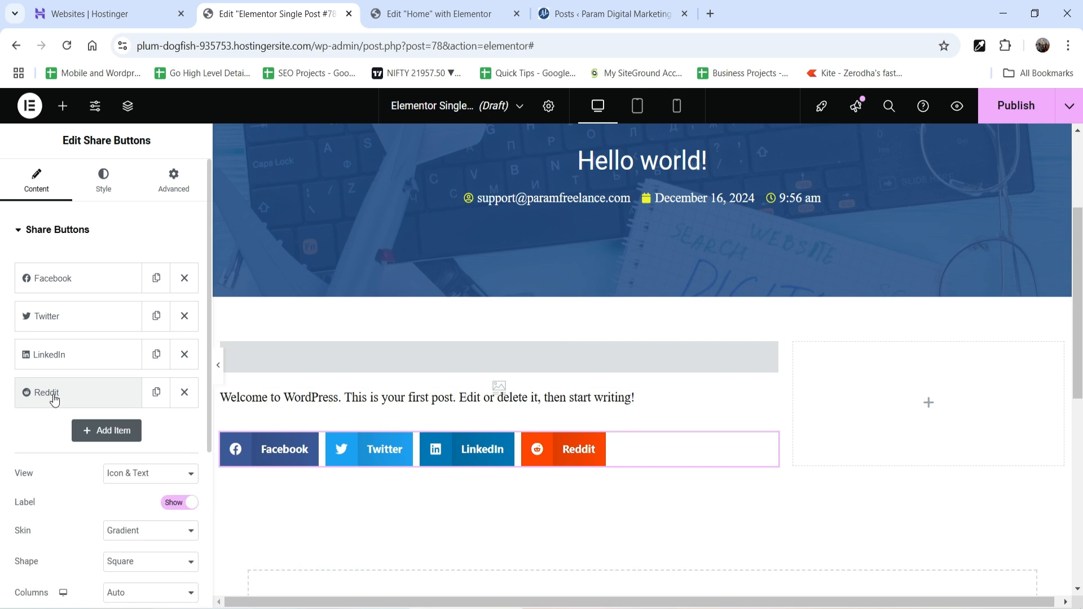
pyautogui.click(105, 432)
pyautogui.click(142, 467)
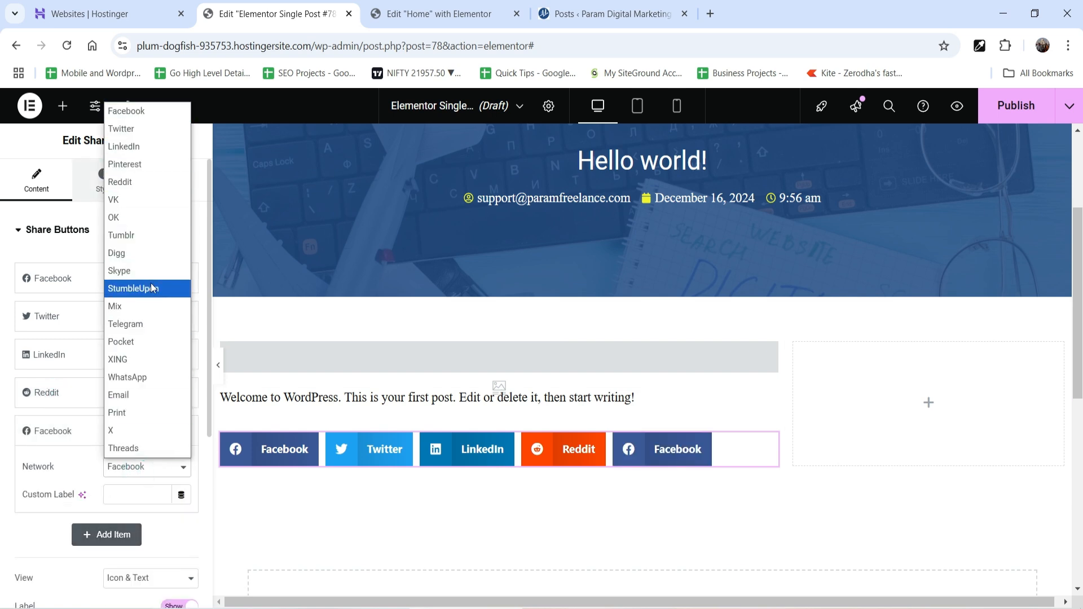
pyautogui.click(162, 326)
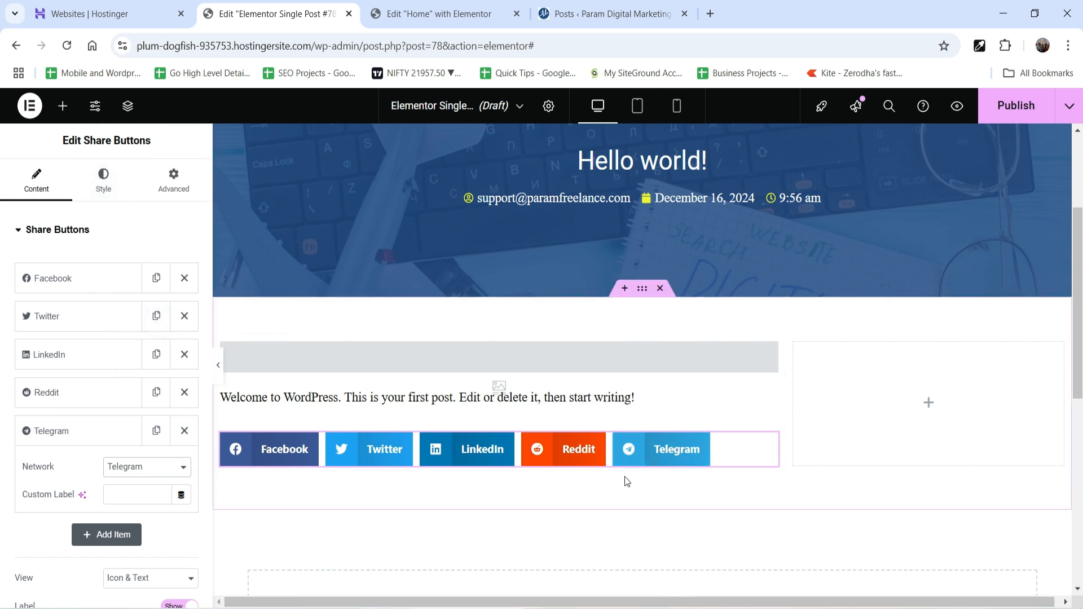
# Add an Author Box widget below the share buttons
pyautogui.click(62, 106)
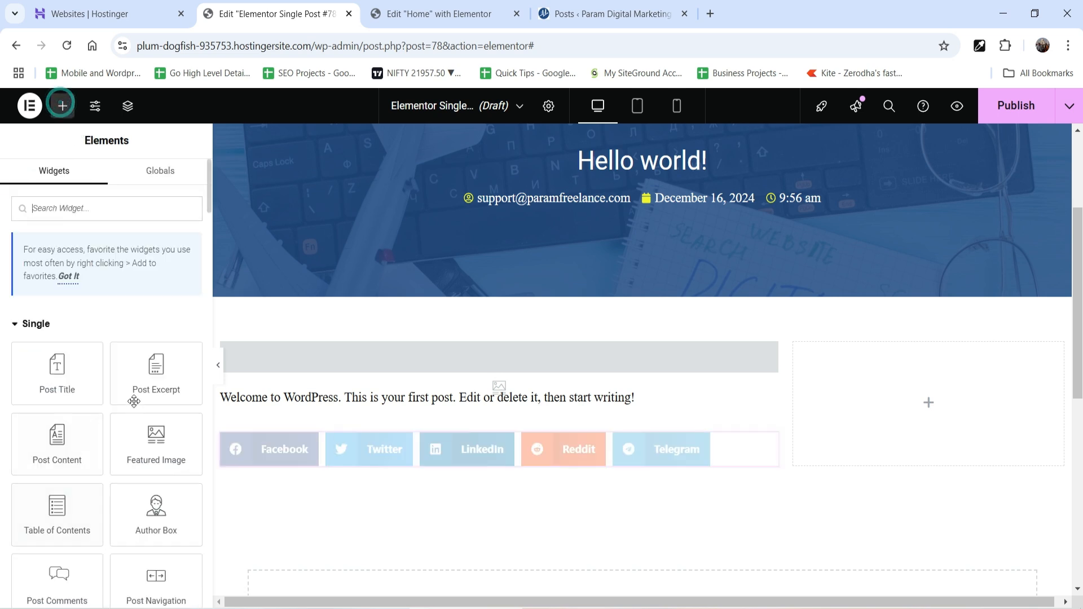
pyautogui.scroll(-4, 133, 401)
pyautogui.moveTo(157, 294); pyautogui.dragTo(571, 517)
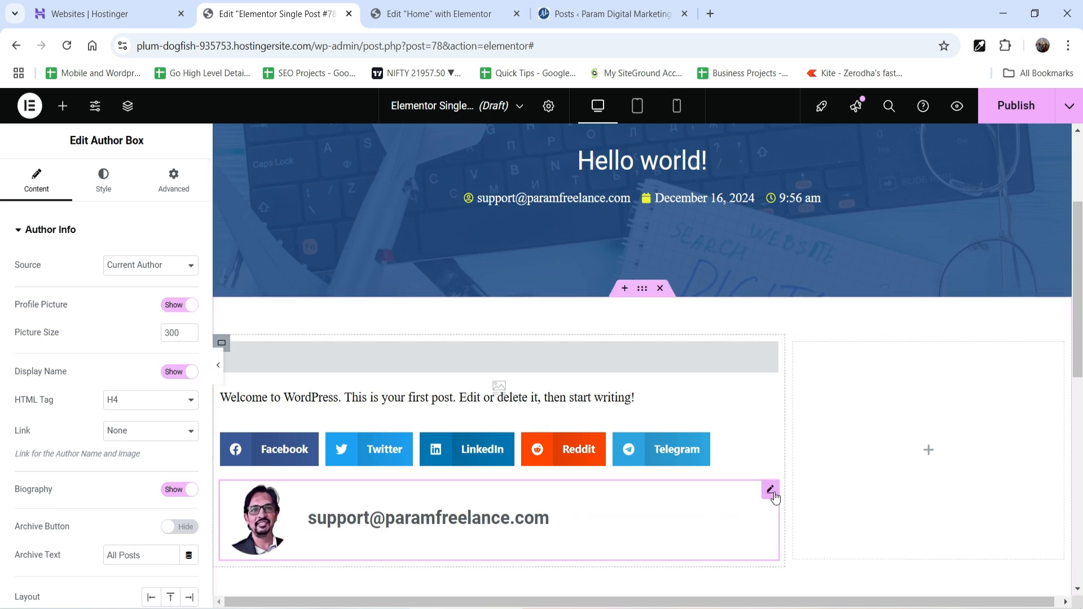
# Try a Custom source for the Author Box with team-1.jpg from the media library as the profile picture
pyautogui.click(128, 276)
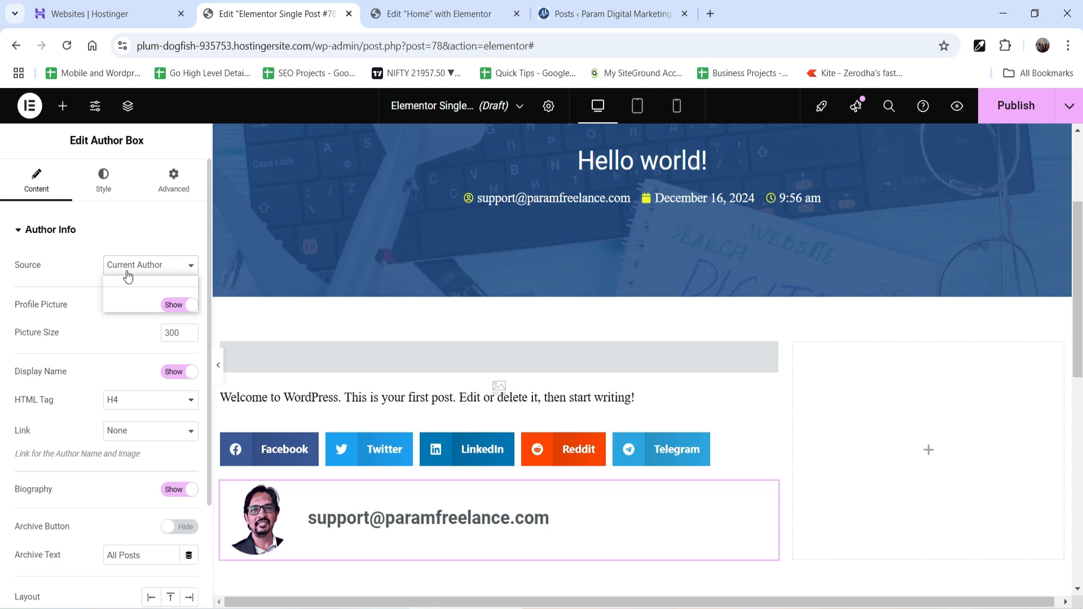
pyautogui.click(127, 269)
pyautogui.click(161, 274)
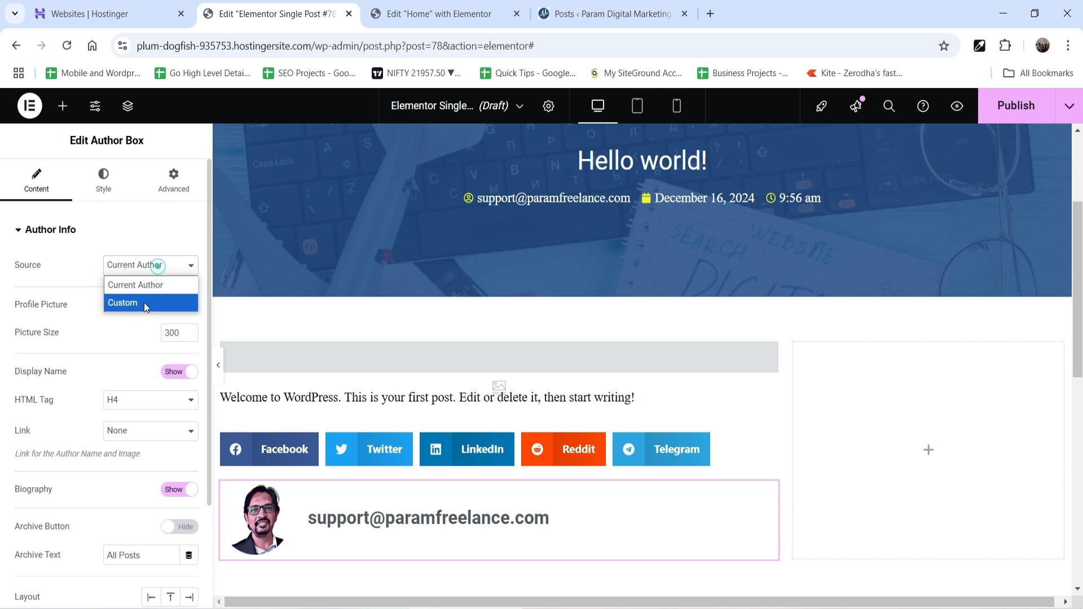
pyautogui.click(144, 302)
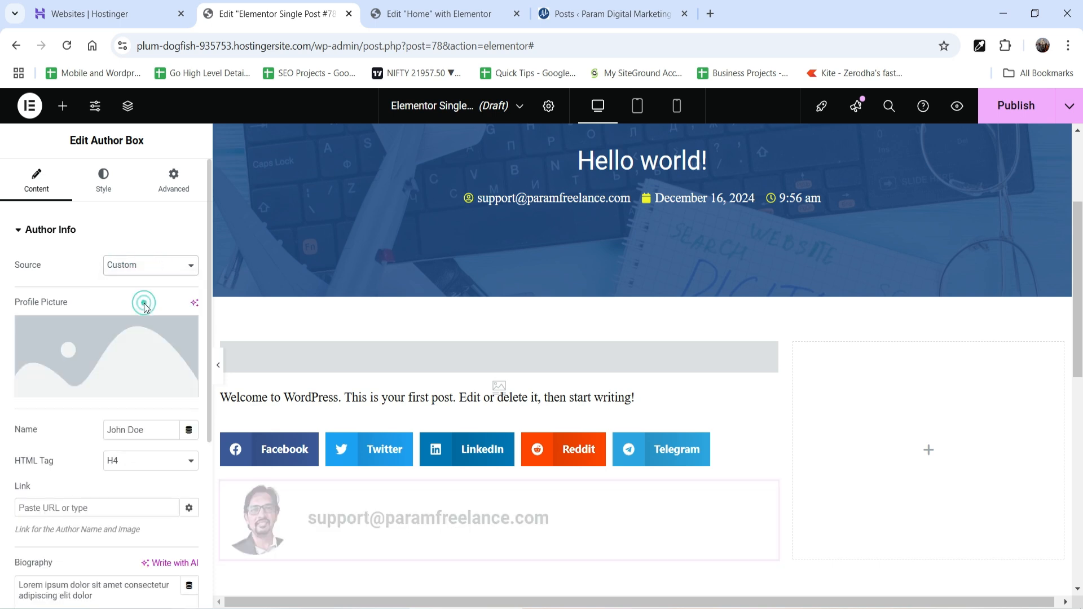
pyautogui.click(88, 341)
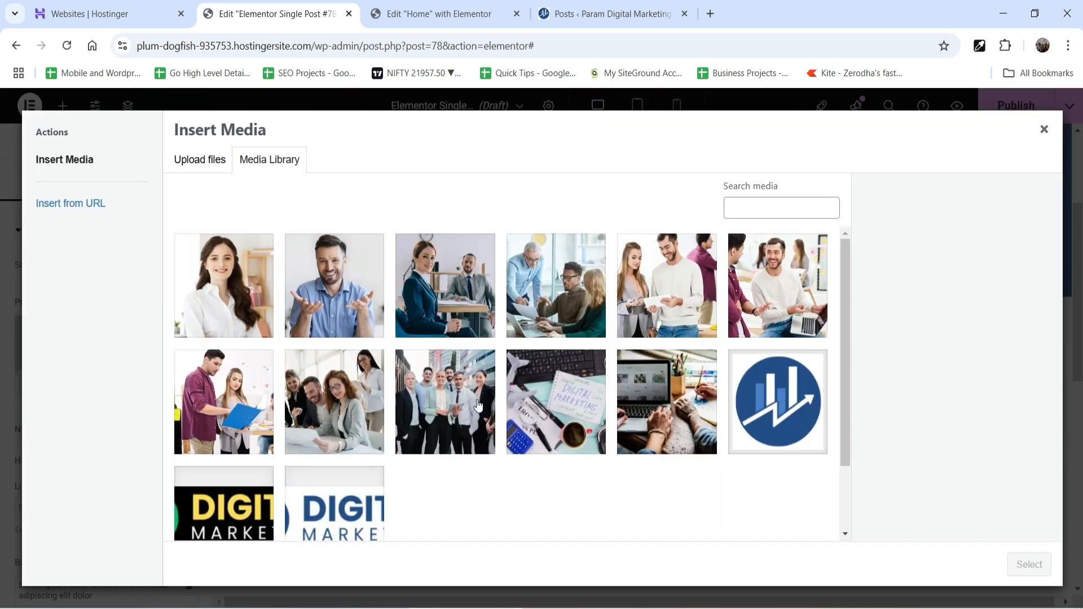
pyautogui.click(337, 294)
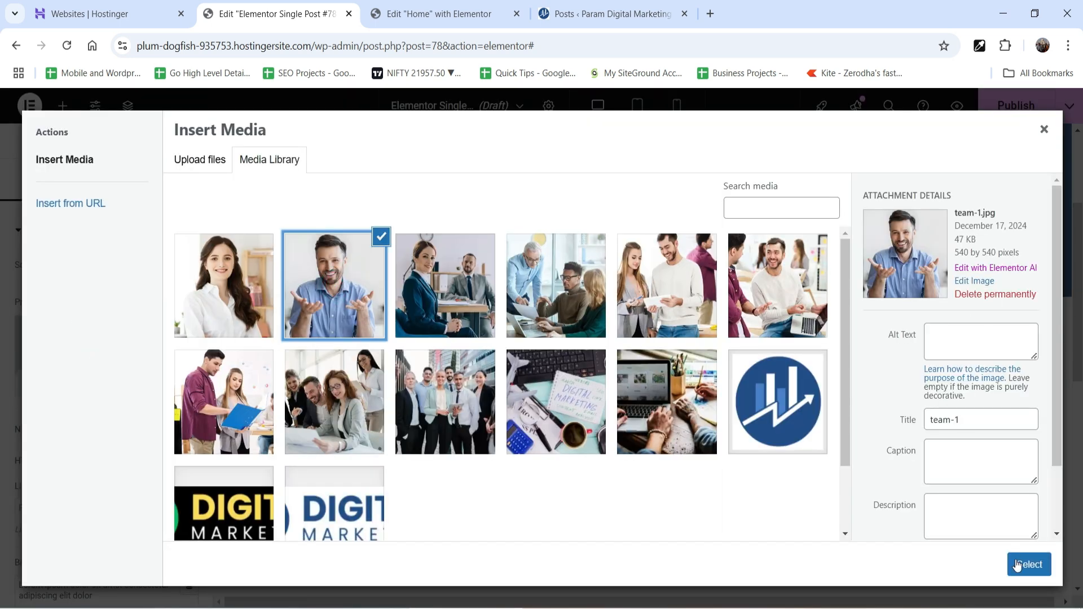
pyautogui.click(1017, 565)
# Review the Author Box's custom name, link and biography fields, and set the source back to Current Author
pyautogui.scroll(-3, 83, 320)
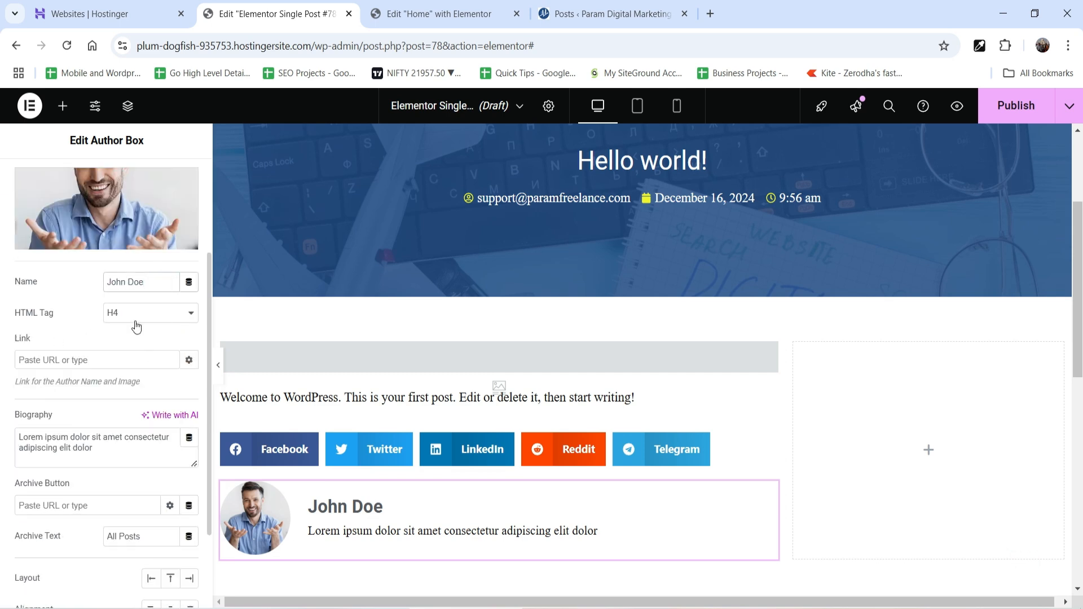
pyautogui.click(47, 361)
pyautogui.scroll(-2, 59, 380)
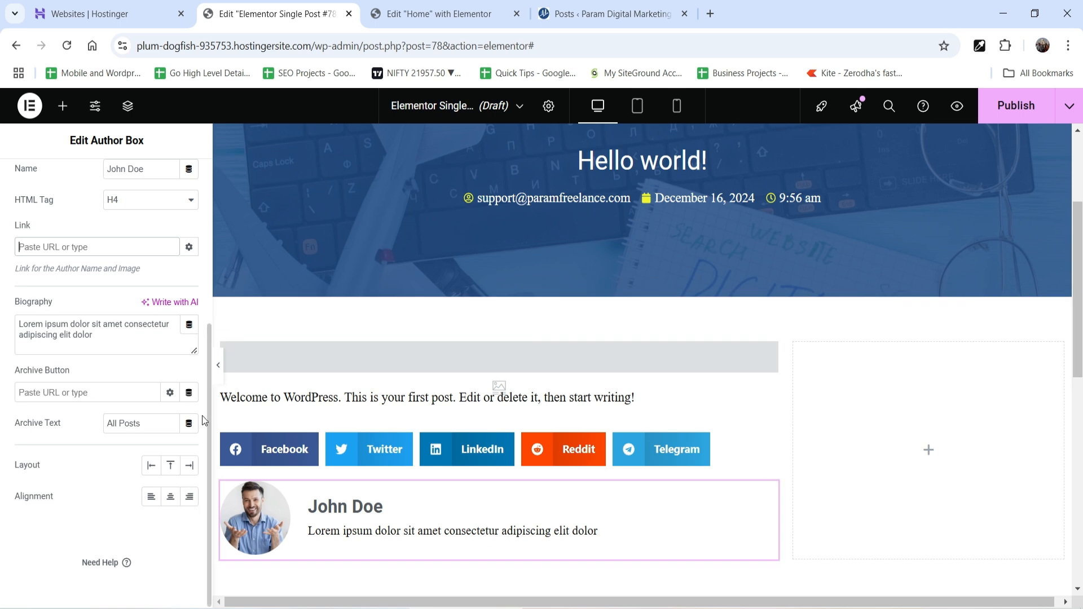
pyautogui.scroll(3, 85, 338)
pyautogui.click(141, 315)
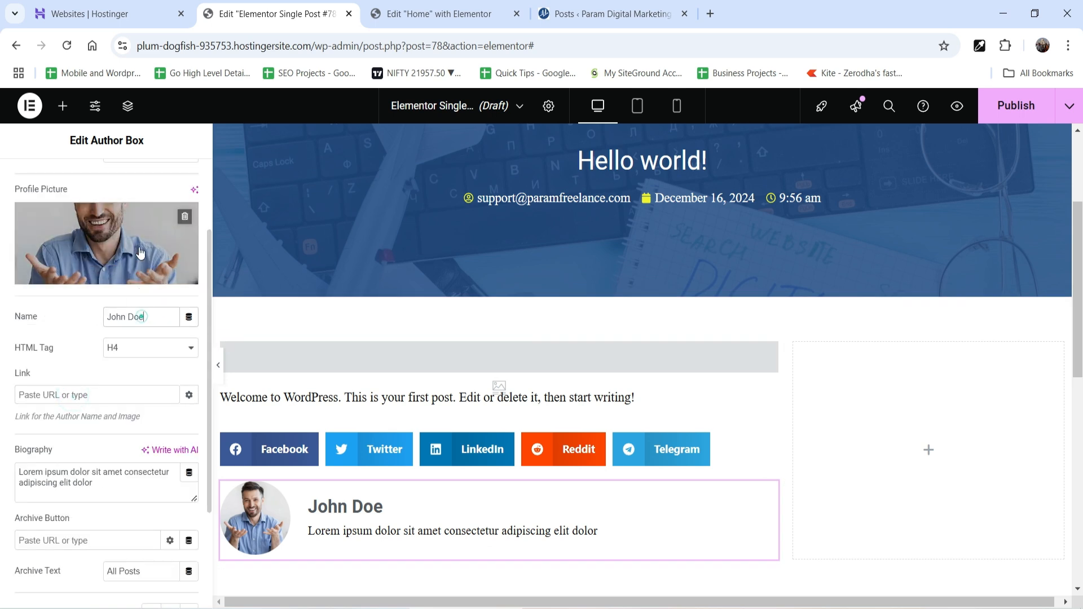
pyautogui.scroll(2, 136, 254)
pyautogui.click(126, 265)
pyautogui.click(133, 281)
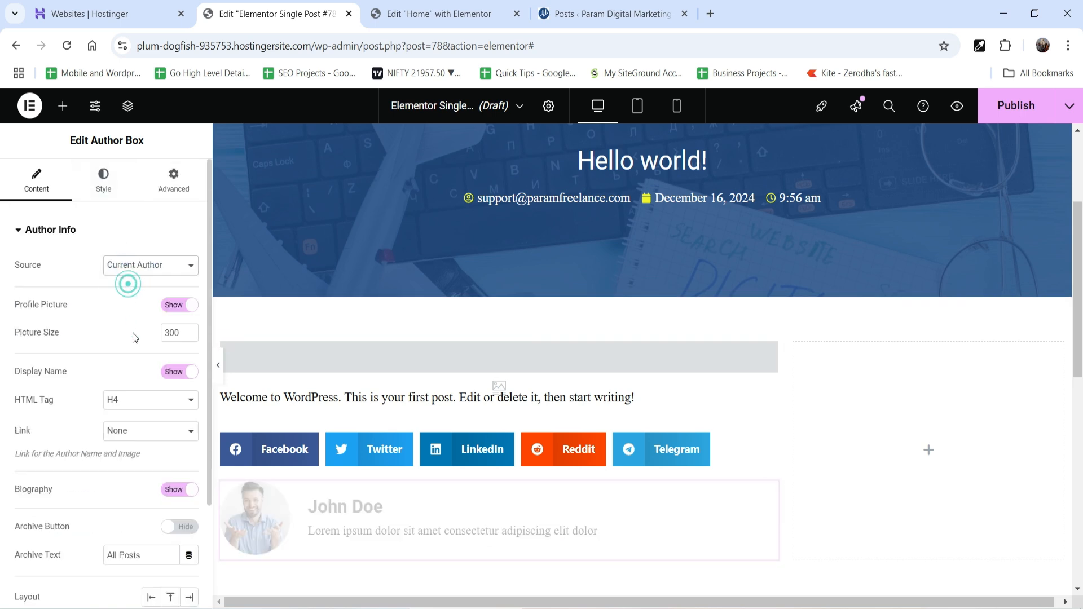
# Add a Post Navigation widget below the Author Box
pyautogui.scroll(-4, 71, 449)
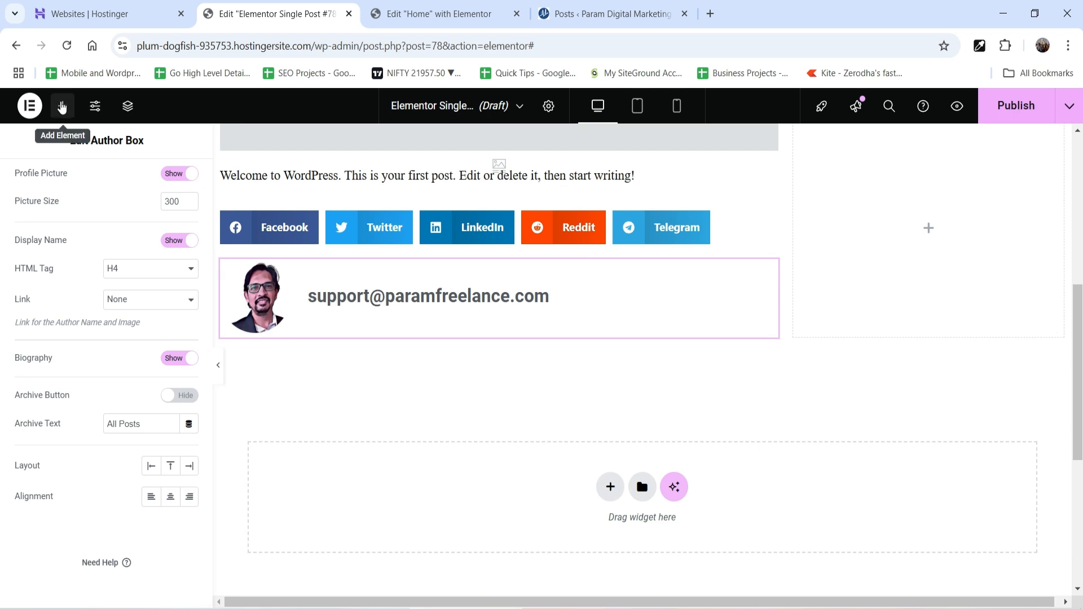
pyautogui.click(62, 106)
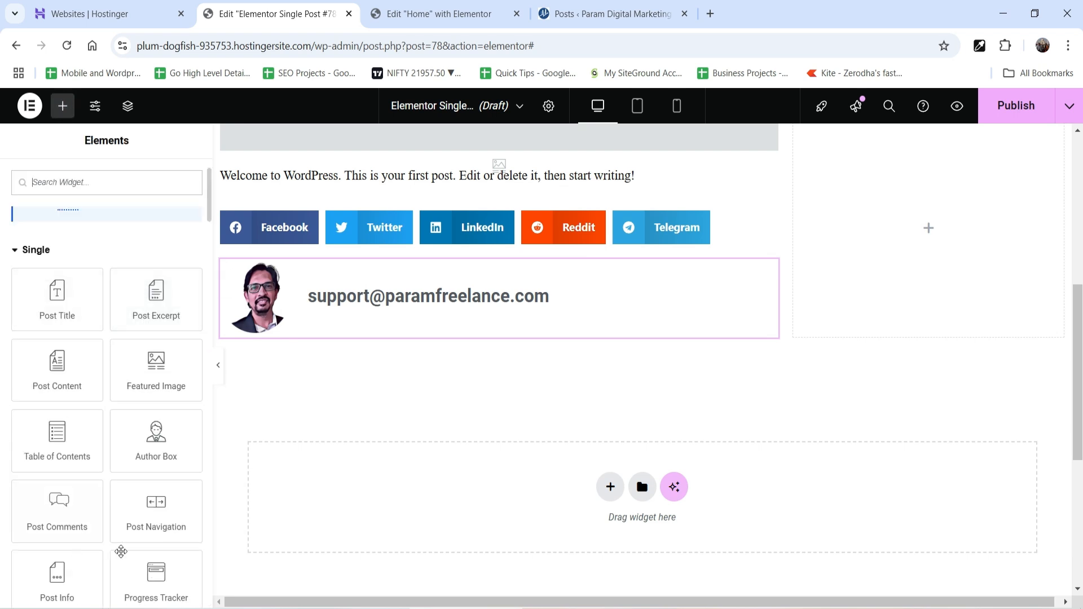
pyautogui.scroll(-1, 111, 423)
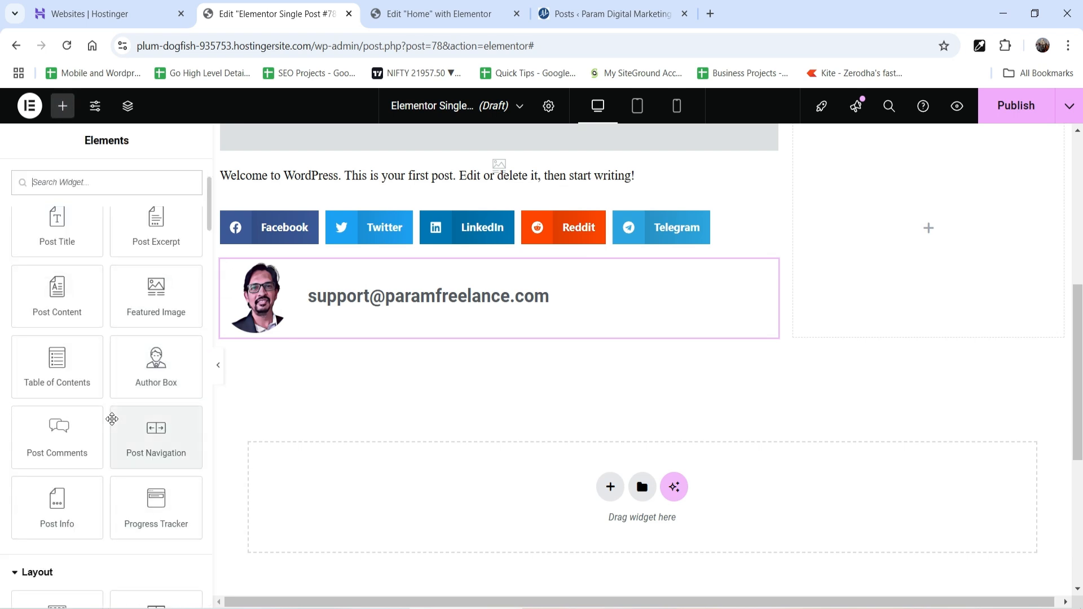
pyautogui.moveTo(146, 435); pyautogui.dragTo(480, 340)
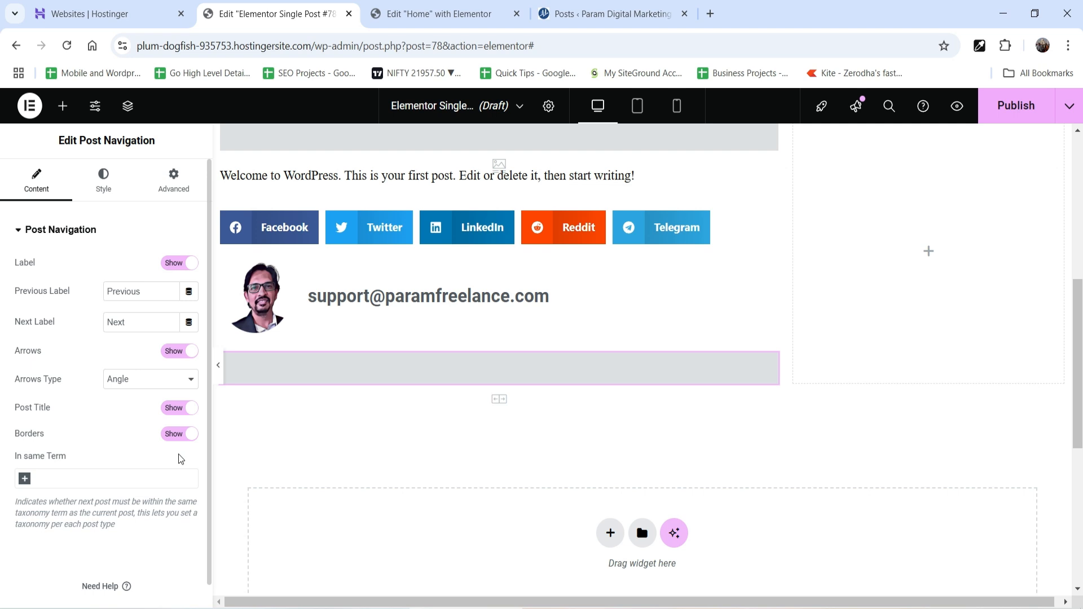
# Add a Post Comments widget below the post navigation and review its comment list and reply form
pyautogui.click(63, 106)
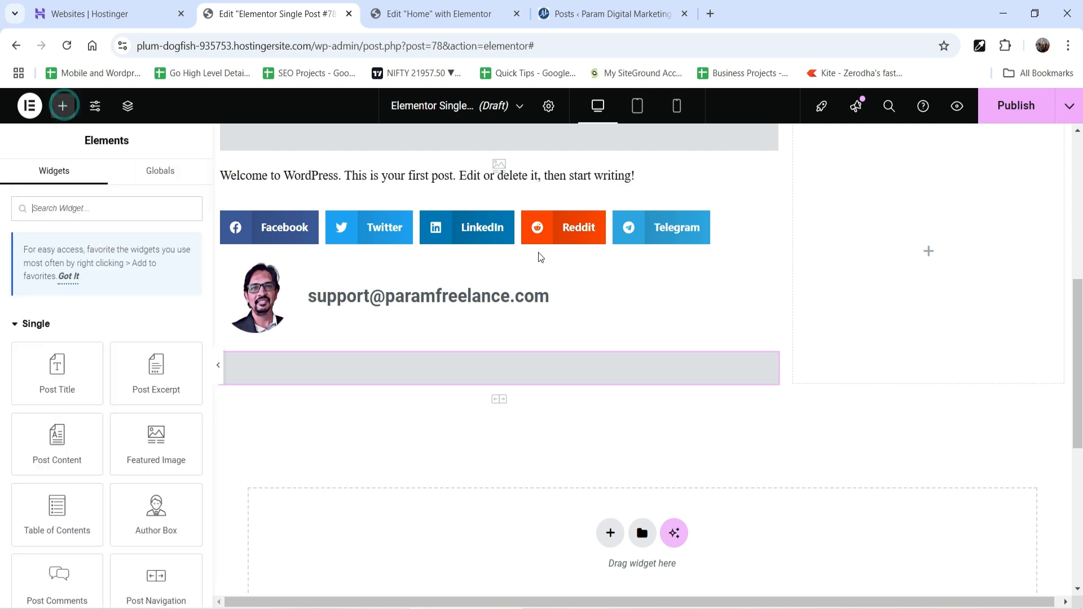
pyautogui.scroll(-4, 719, 356)
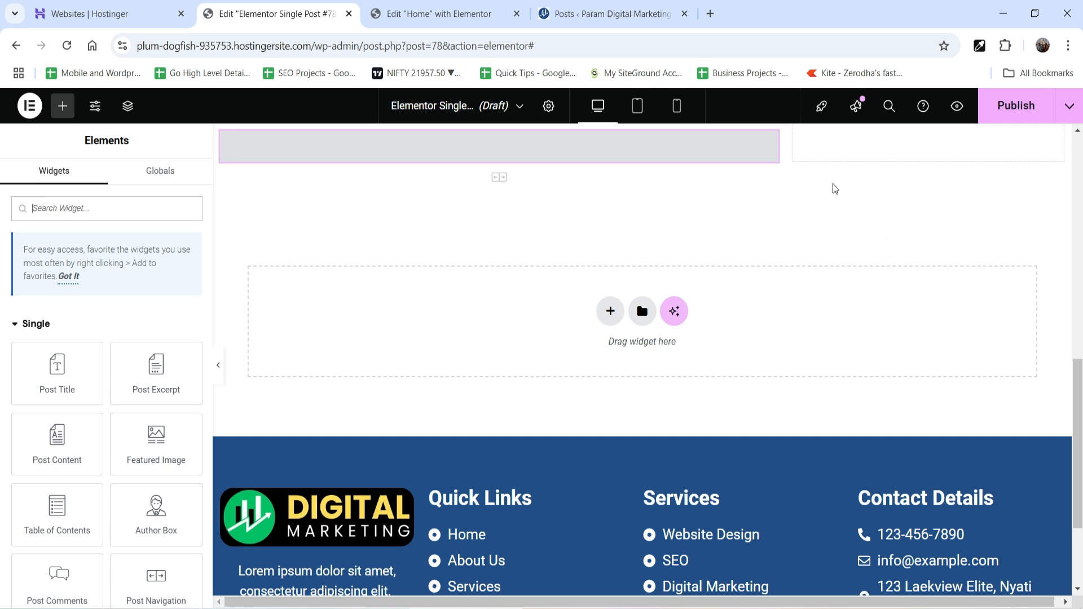
pyautogui.scroll(-3, 141, 395)
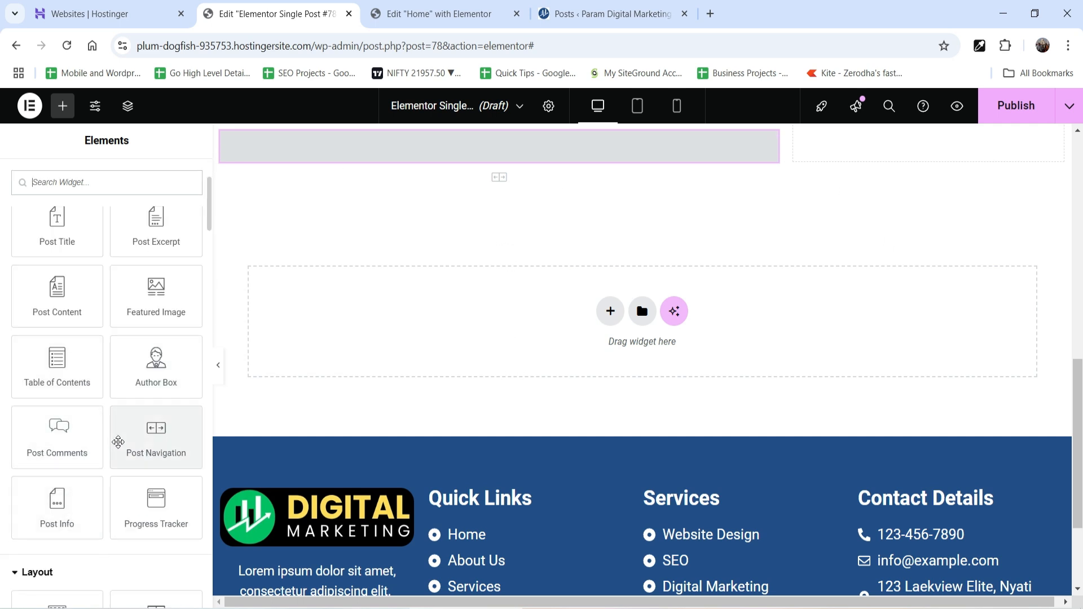
pyautogui.moveTo(79, 437); pyautogui.dragTo(519, 189)
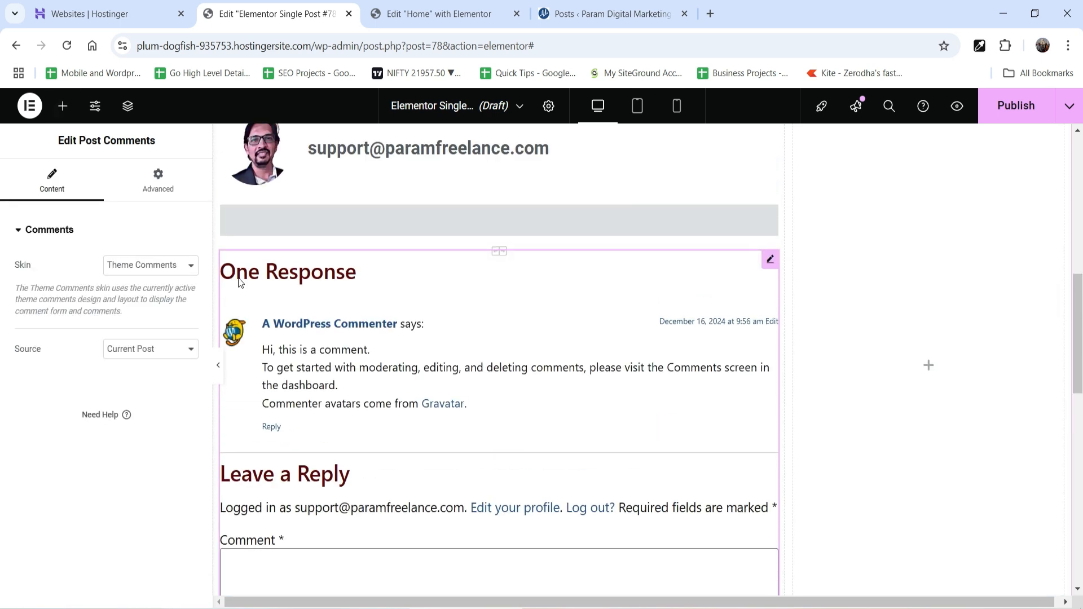
pyautogui.scroll(-5, 590, 371)
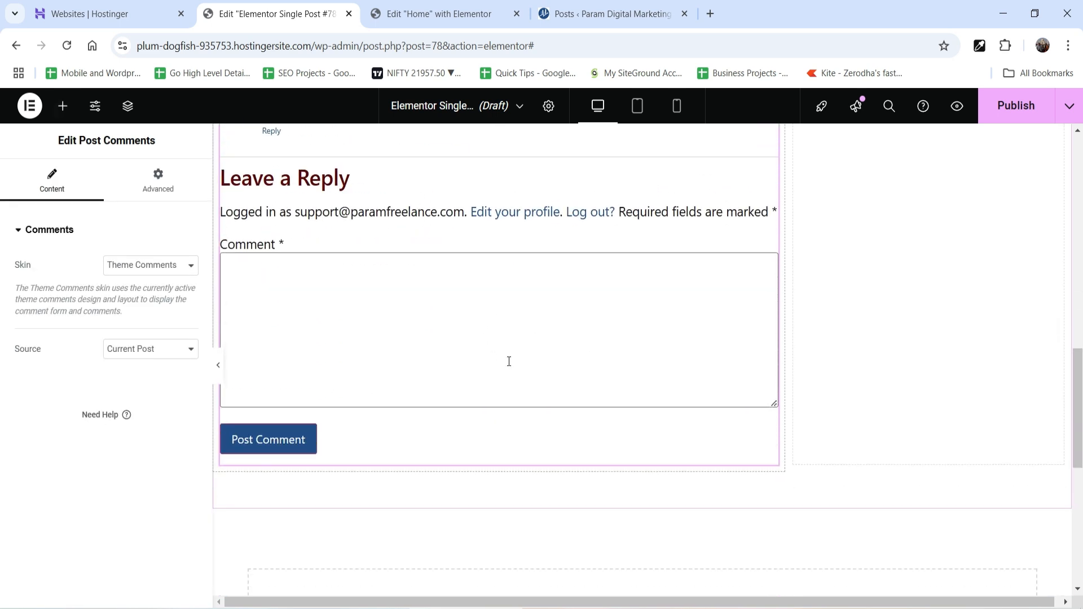
pyautogui.scroll(8, 509, 361)
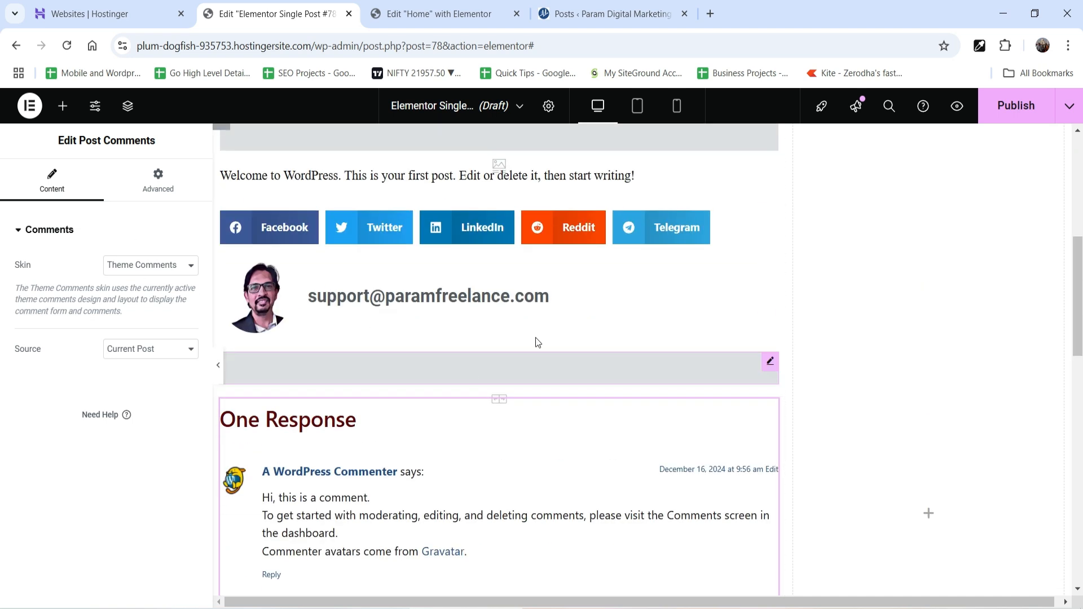
pyautogui.scroll(-3, 535, 337)
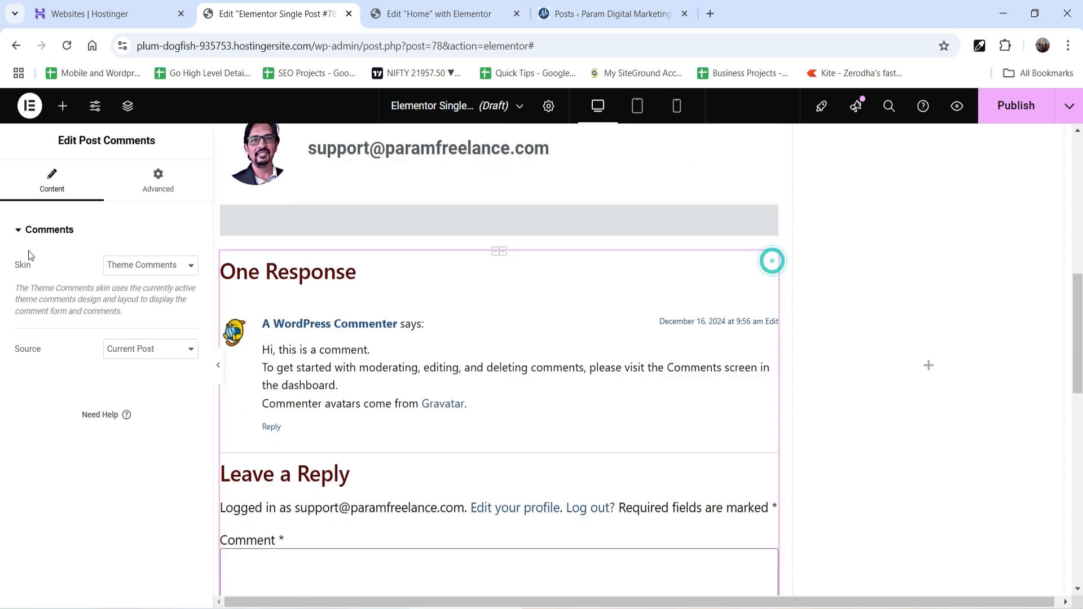
# Find the Posts widget by searching for "post" and place it in the empty sidebar container beside the post content
pyautogui.click(63, 106)
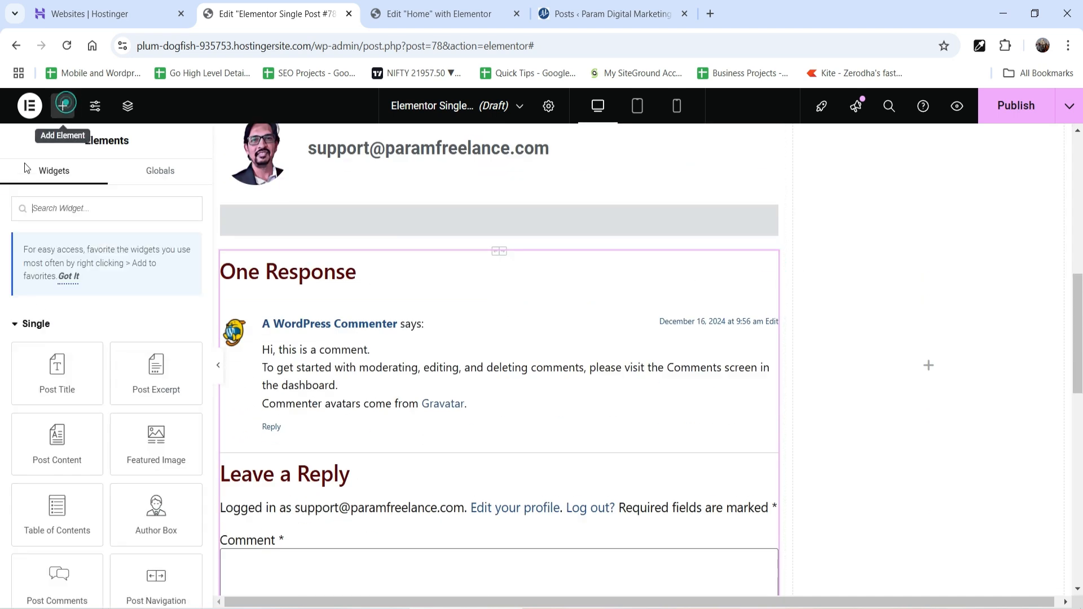
pyautogui.scroll(4, 1027, 301)
pyautogui.scroll(-2, 979, 394)
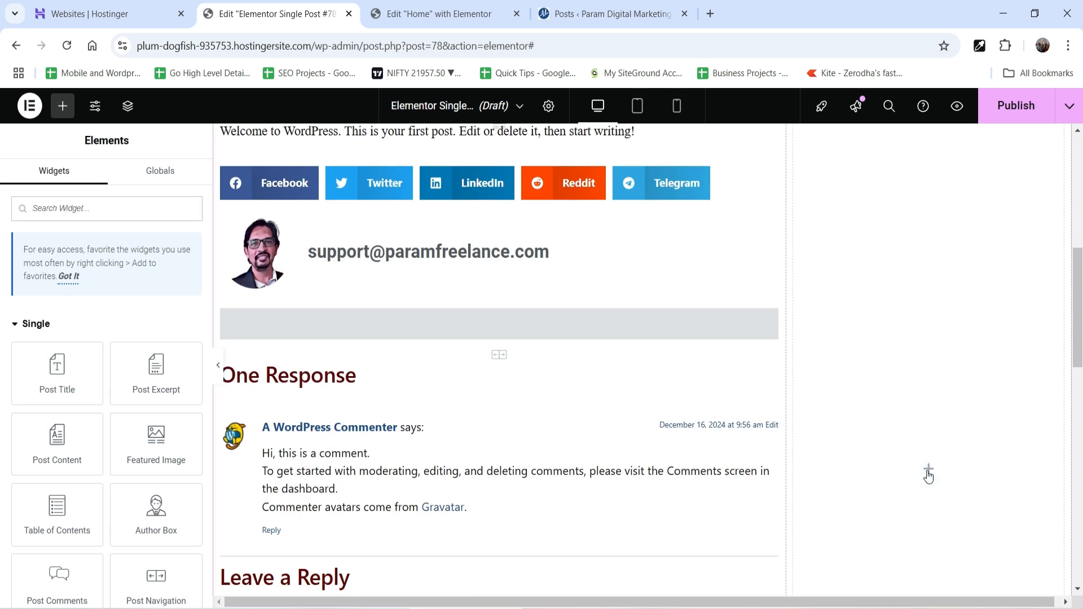
pyautogui.click(70, 208)
pyautogui.write('post')
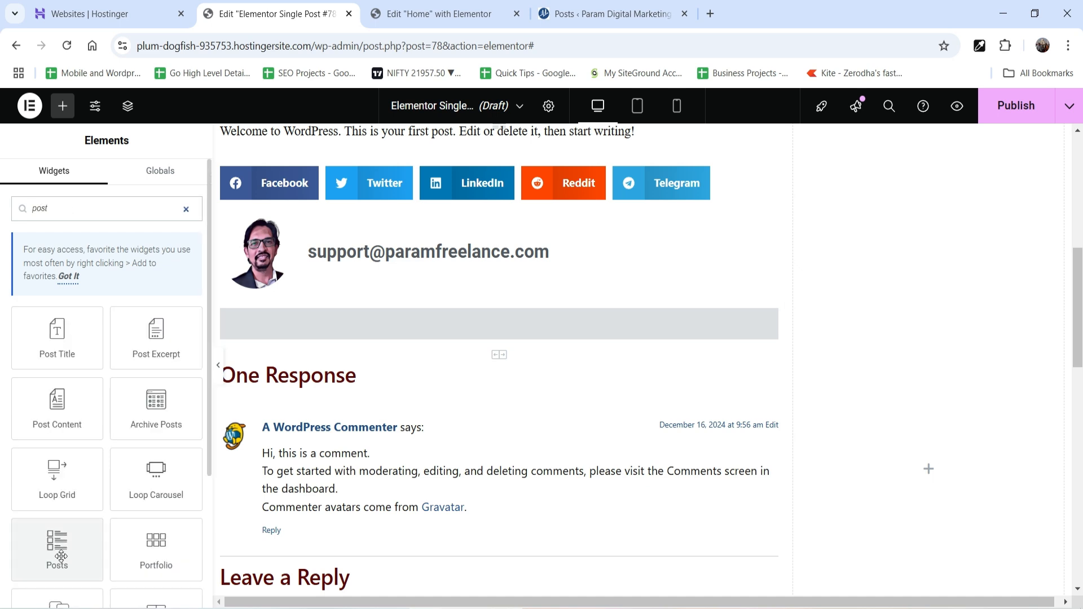
pyautogui.moveTo(54, 545); pyautogui.dragTo(944, 457)
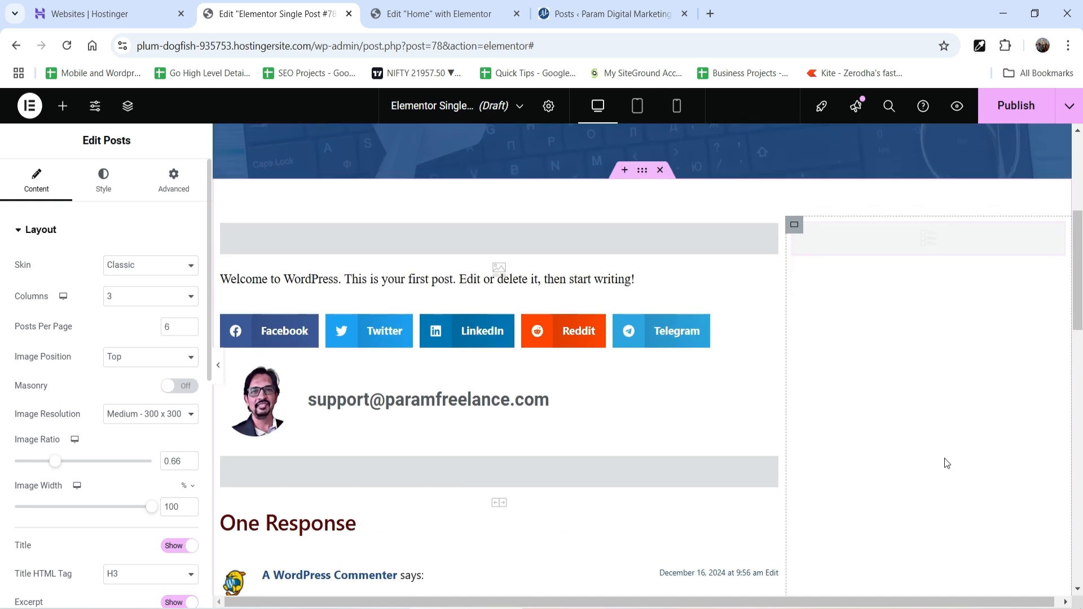
# Lay out the Posts widget with the Classic skin, 1 column, 5 posts per page and image position None
pyautogui.click(158, 264)
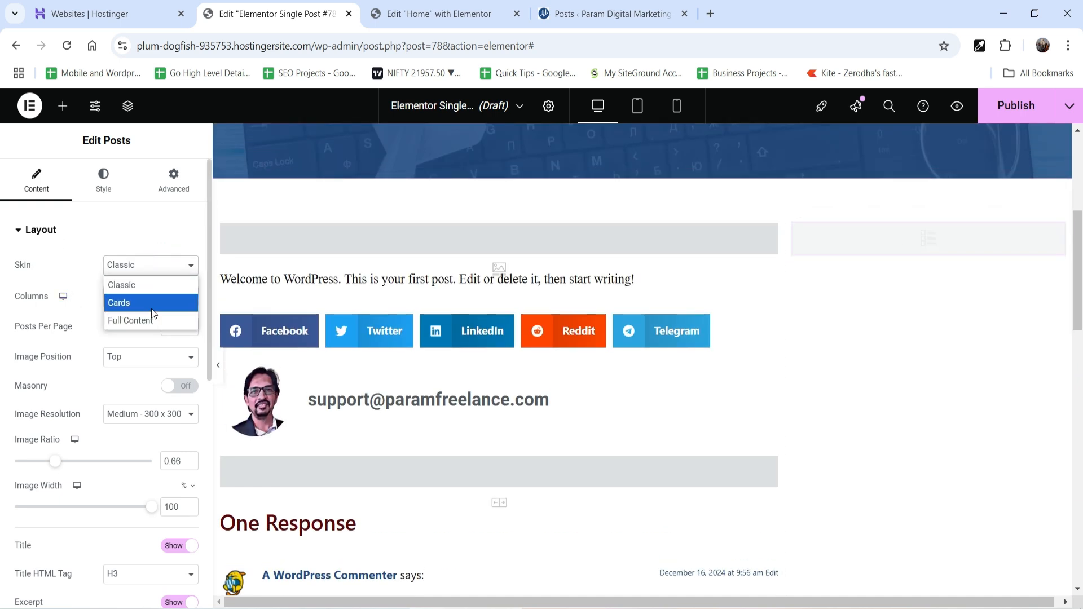
pyautogui.click(152, 283)
pyautogui.click(187, 294)
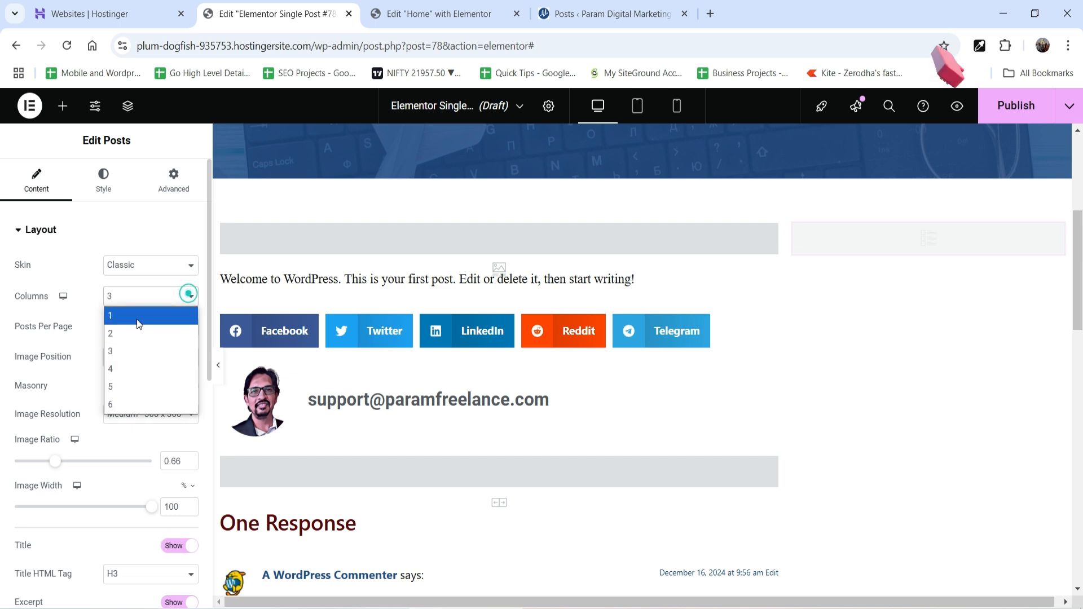
pyautogui.click(139, 324)
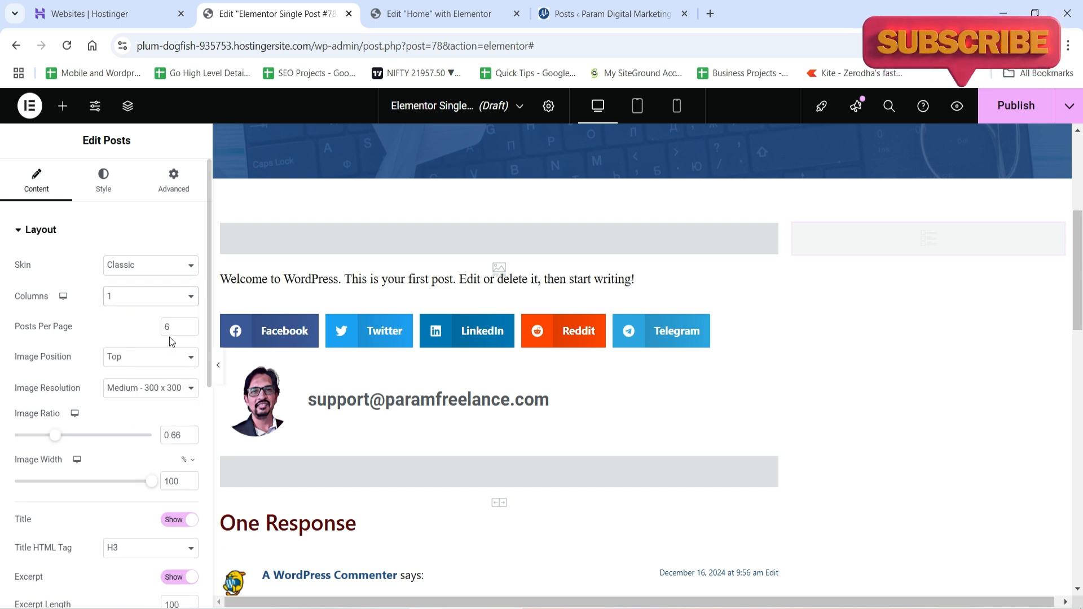
pyautogui.click(189, 331)
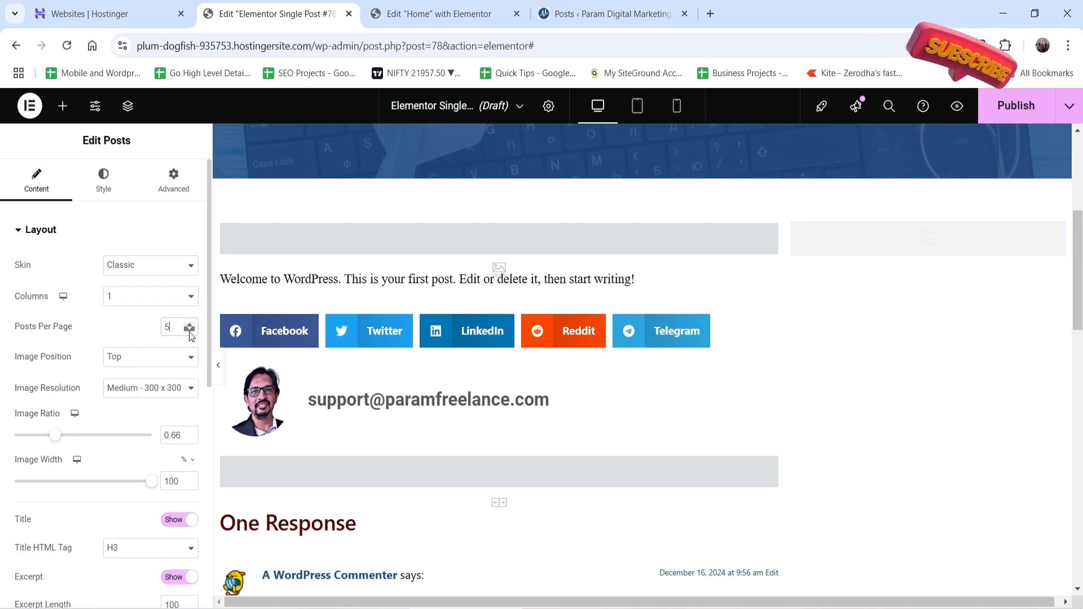
pyautogui.click(150, 357)
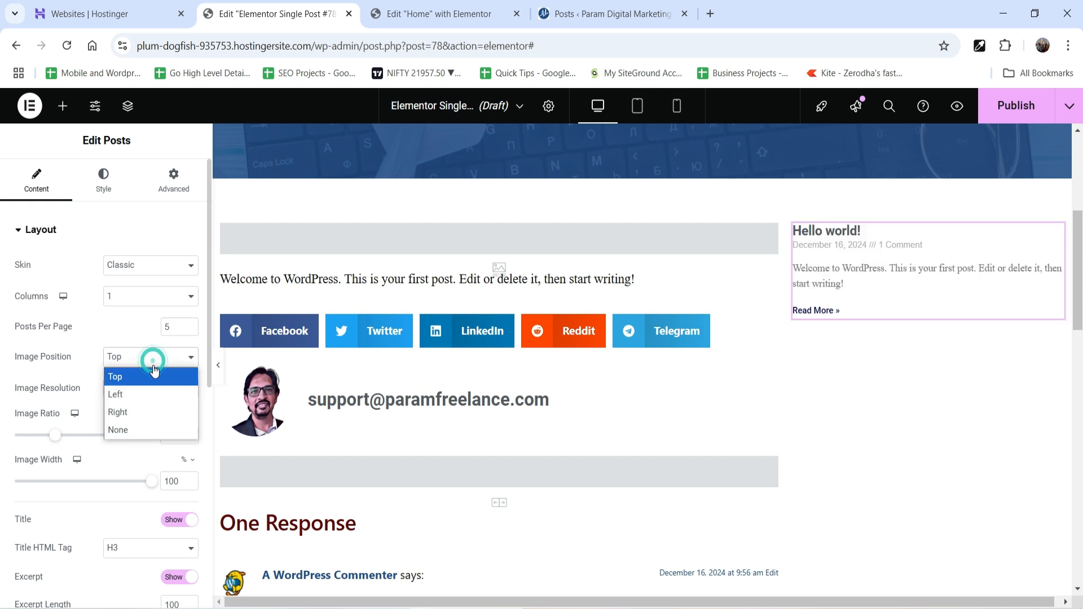
pyautogui.click(145, 431)
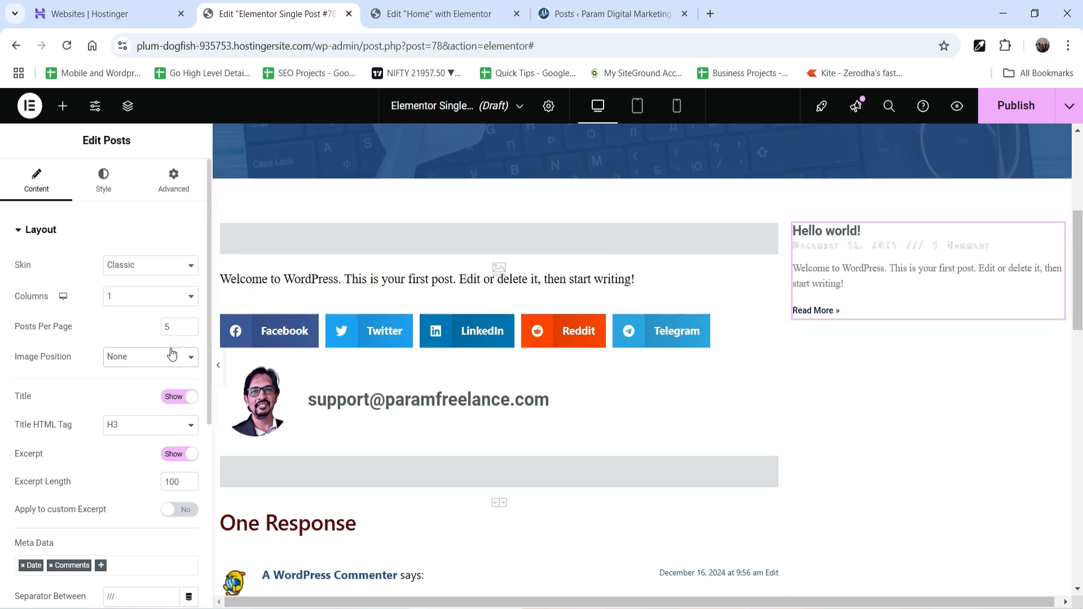
# Set the Posts widget's excerpt length to 36 and remove Date and Comments from its meta data
pyautogui.scroll(-1, 161, 361)
pyautogui.scroll(-1, 132, 366)
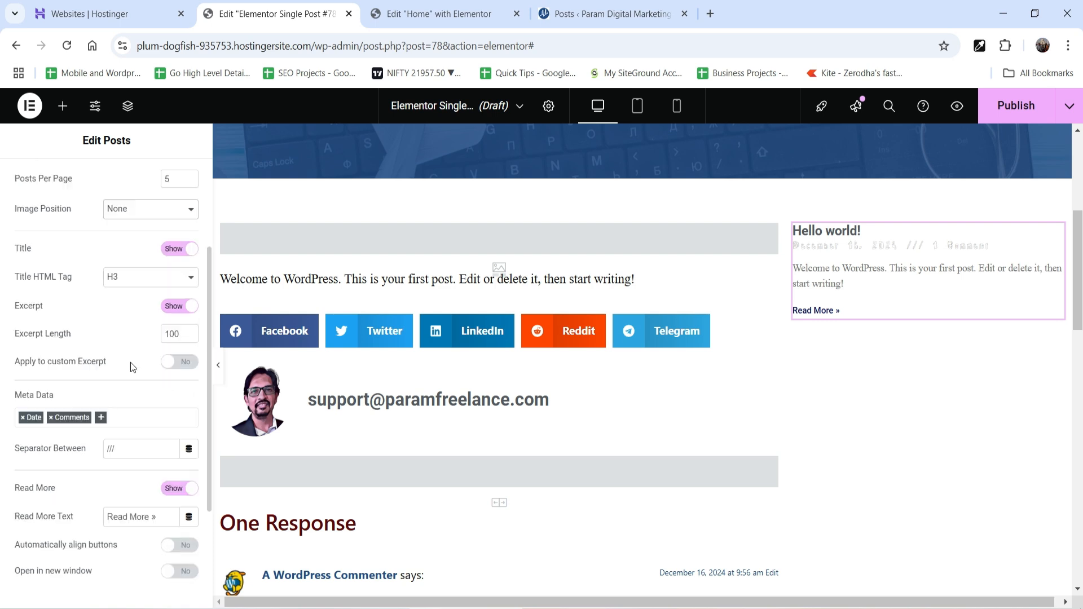
pyautogui.click(162, 334)
pyautogui.write('36')
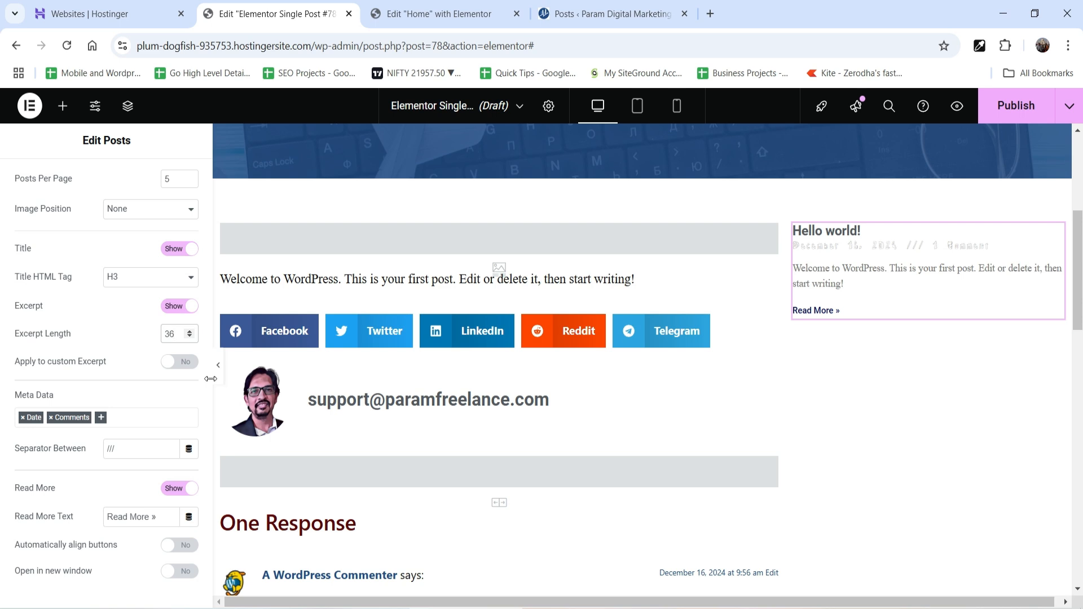
pyautogui.scroll(-1, 90, 369)
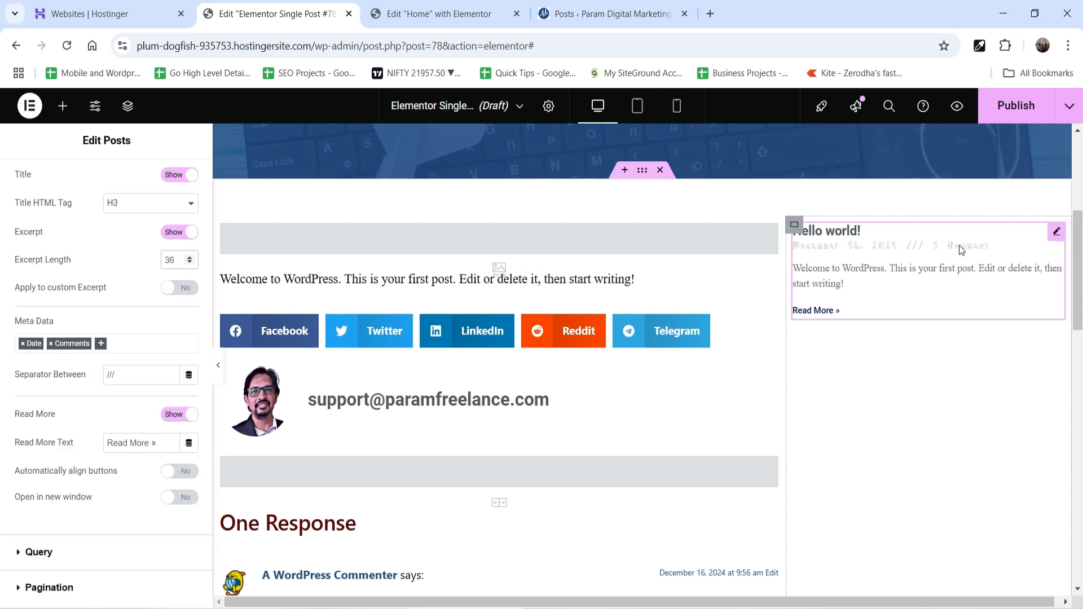
pyautogui.click(22, 343)
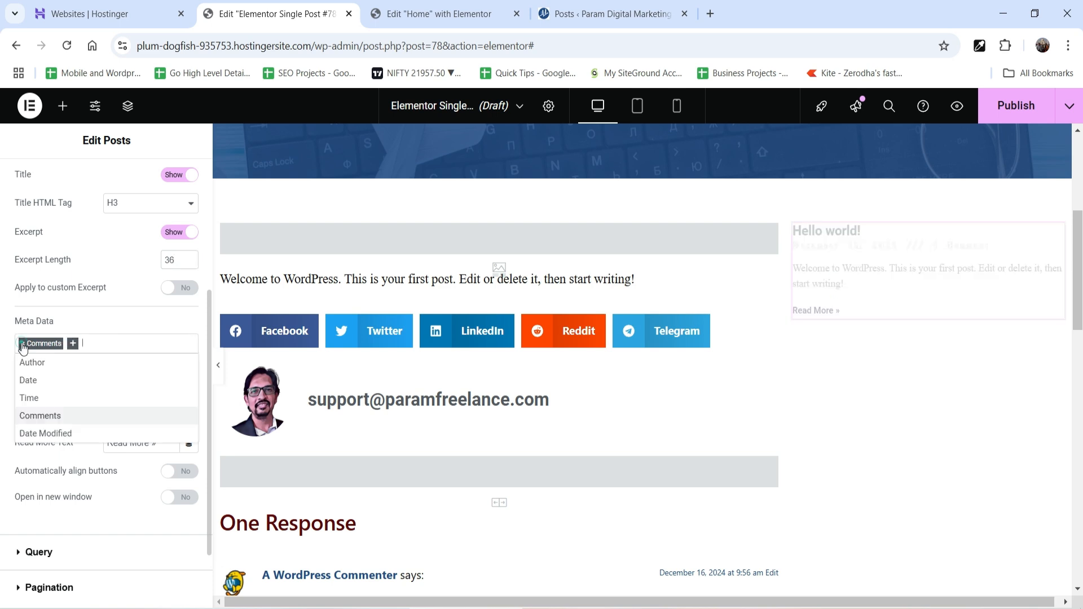
pyautogui.click(22, 343)
pyautogui.click(80, 317)
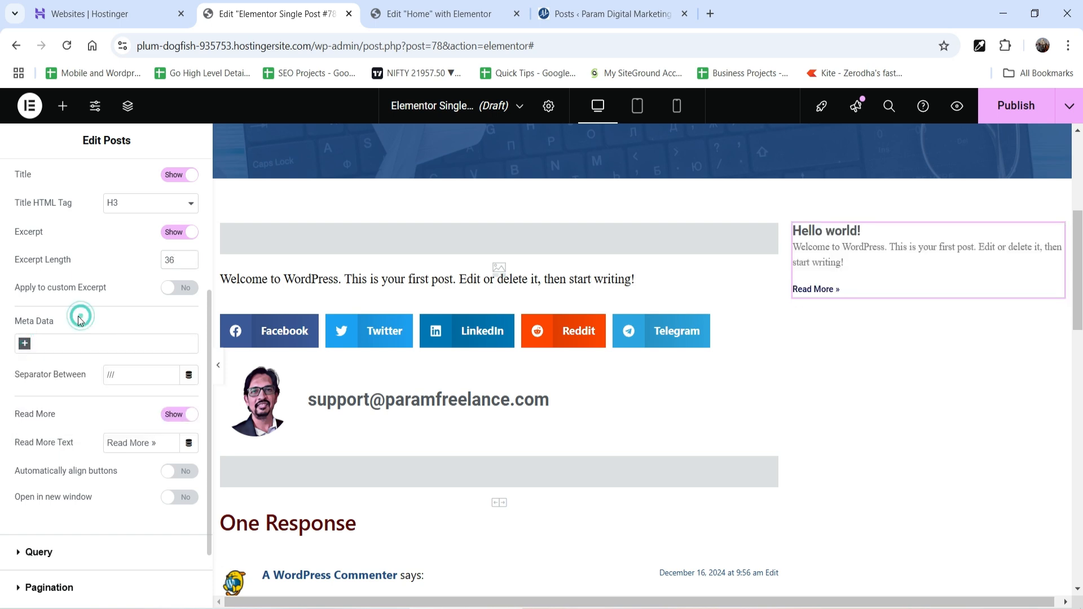
# Review the Posts widget's query source, include, date and order options, and its pagination setting
pyautogui.scroll(-1, 38, 377)
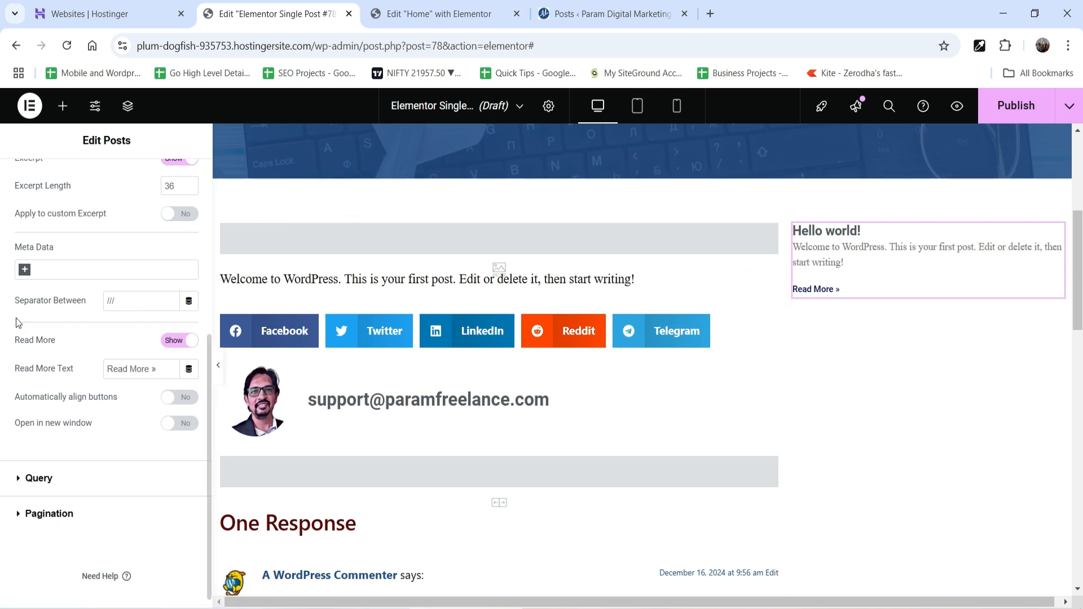
pyautogui.click(53, 479)
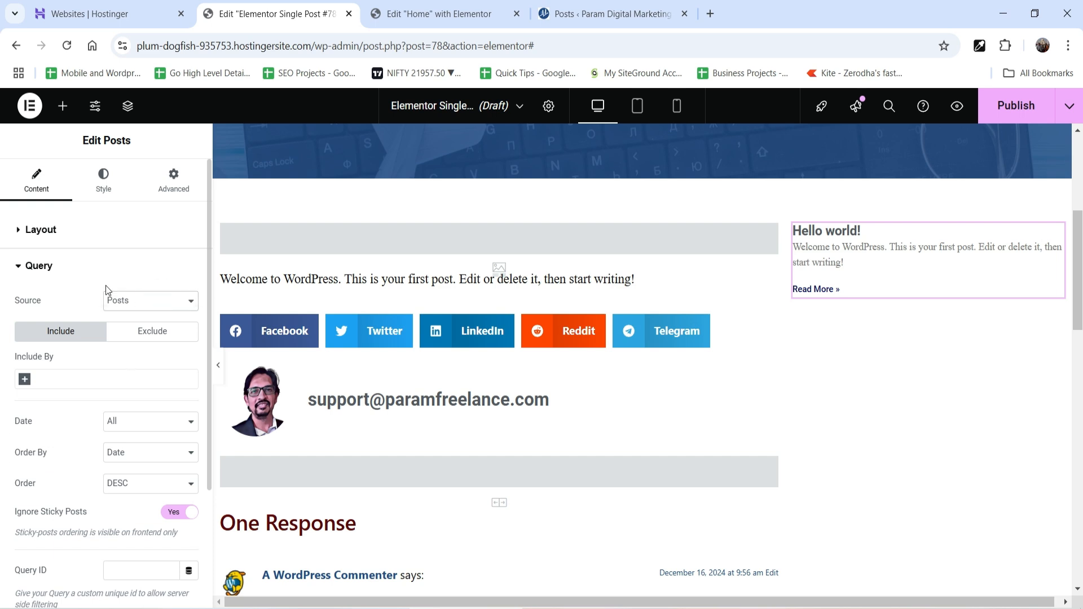
pyautogui.scroll(-1, 85, 359)
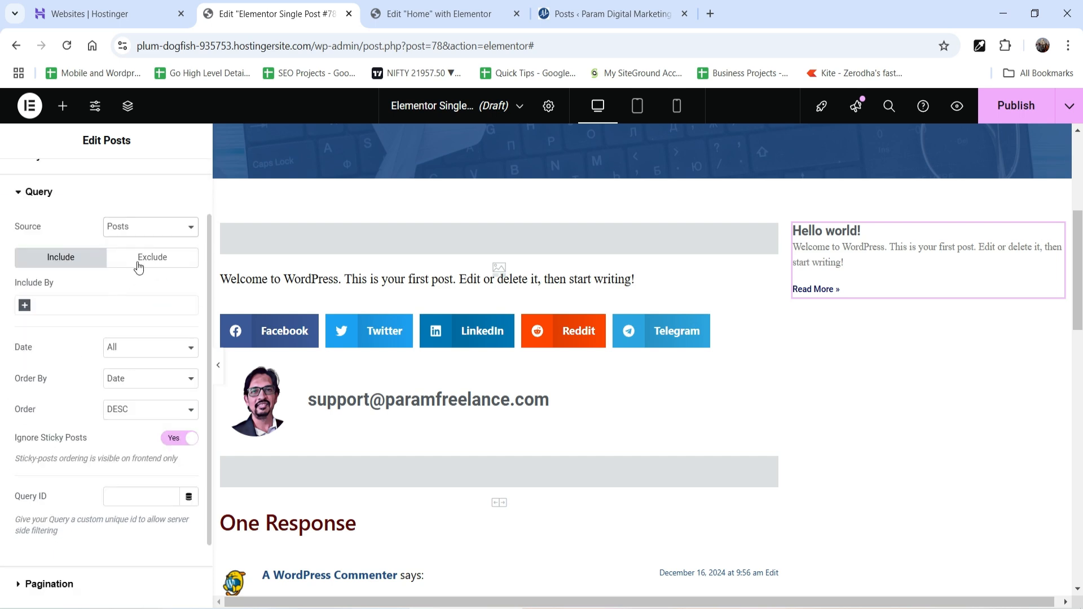
pyautogui.click(131, 410)
pyautogui.scroll(1, 84, 359)
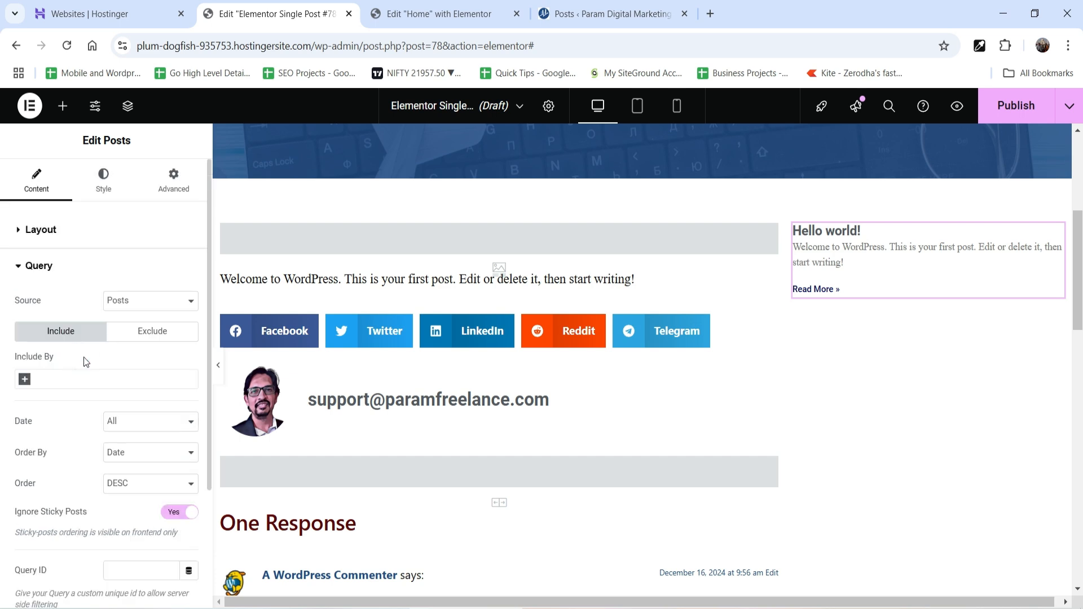
pyautogui.click(68, 381)
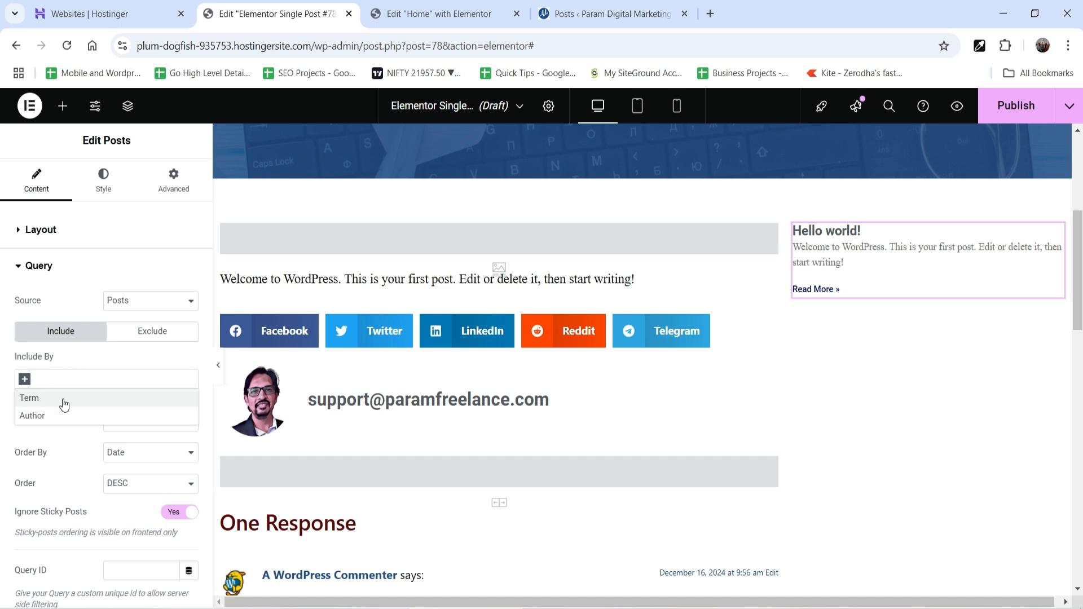
pyautogui.click(106, 360)
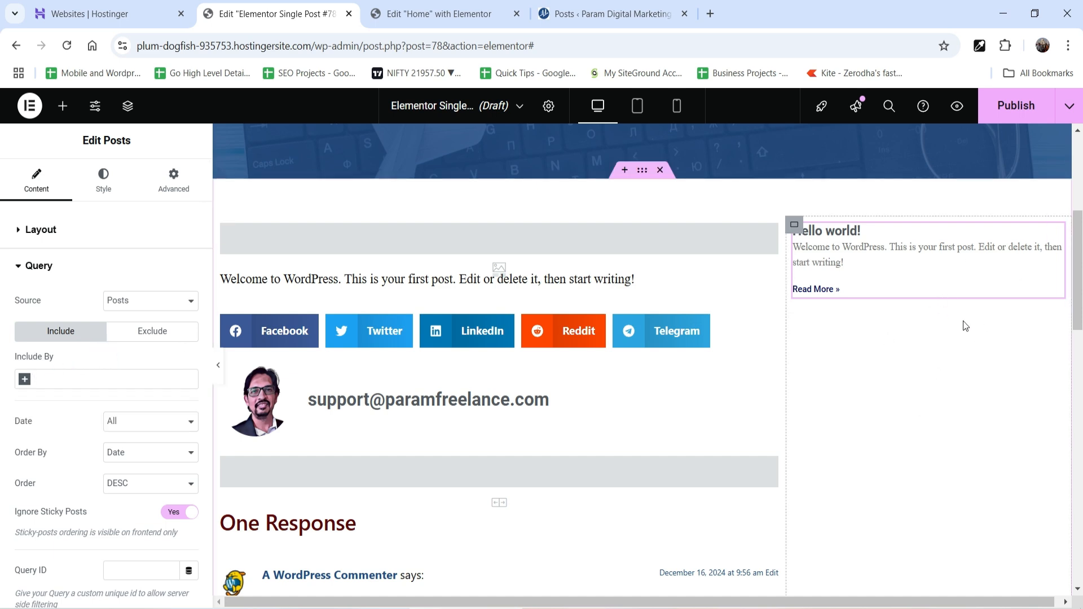
pyautogui.scroll(-3, 91, 386)
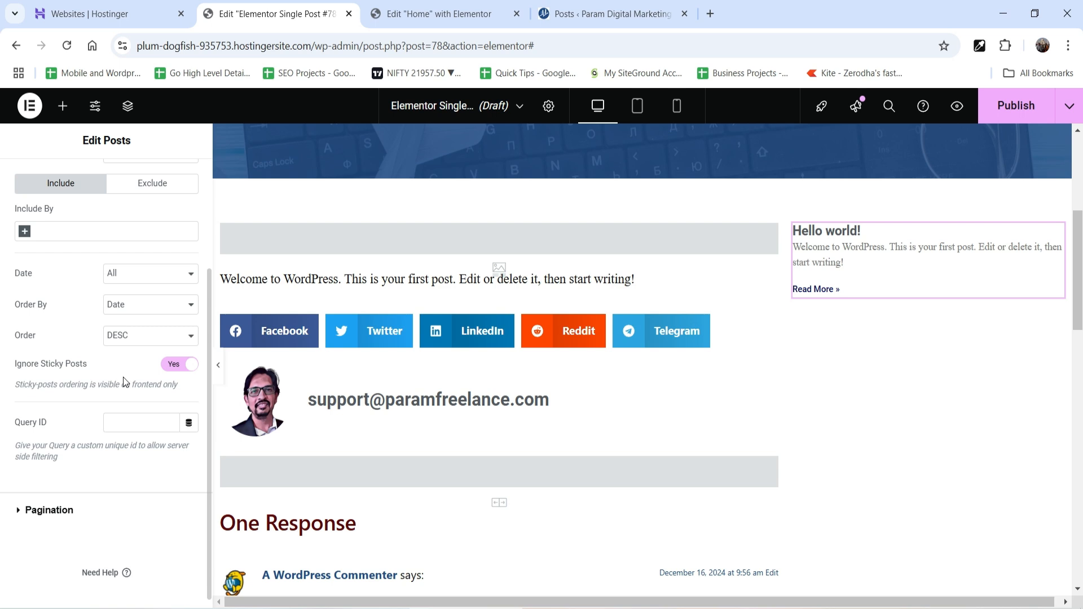
pyautogui.click(73, 504)
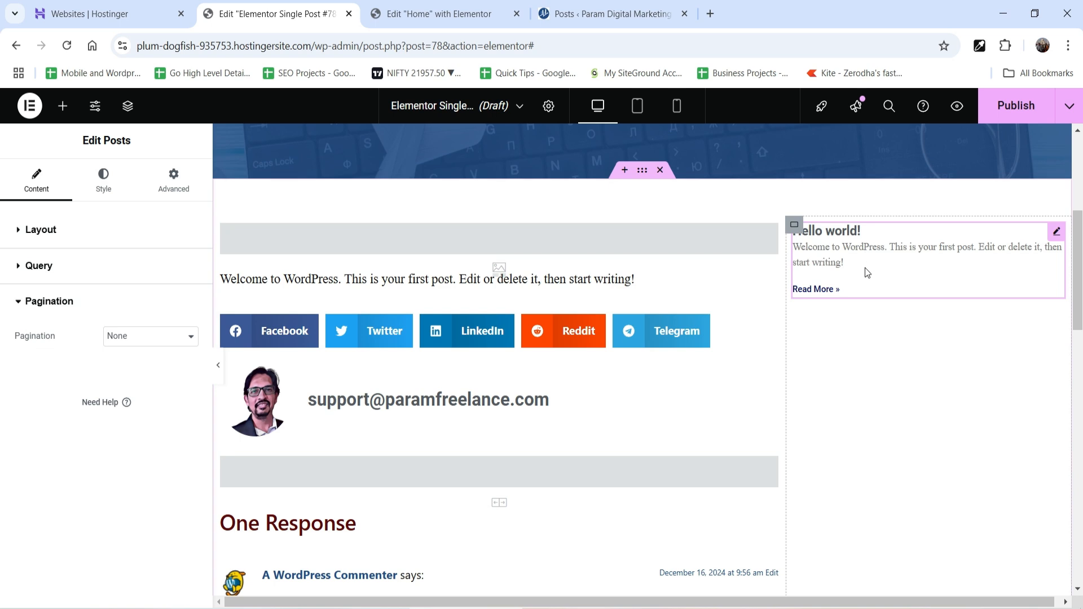
# Set the padding of the sidebar container holding the Posts widget to 20 px on all sides
pyautogui.click(794, 225)
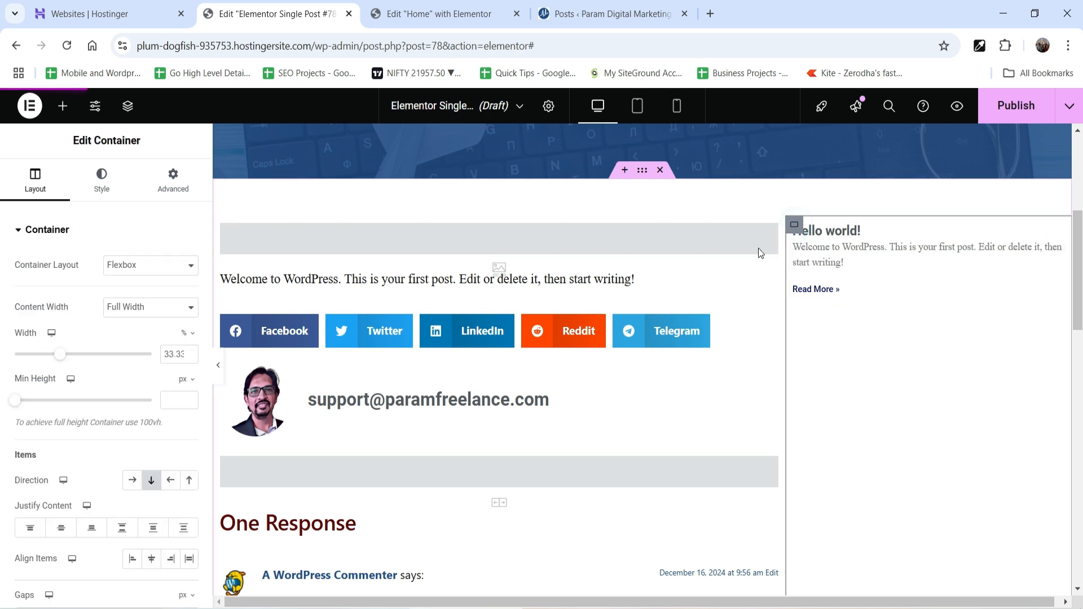
pyautogui.click(172, 180)
pyautogui.click(31, 341)
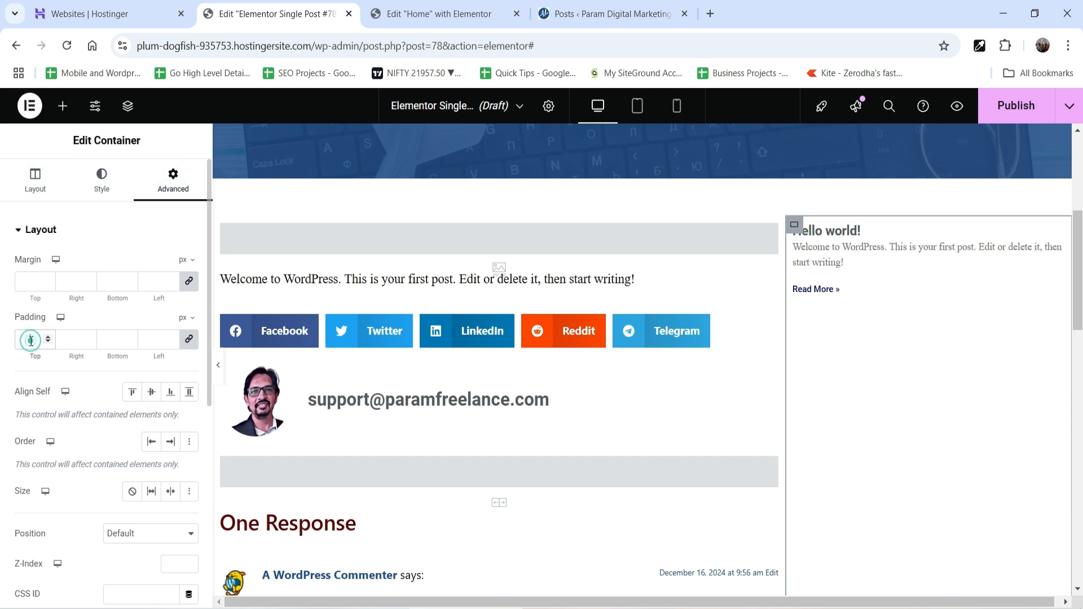
pyautogui.write('20')
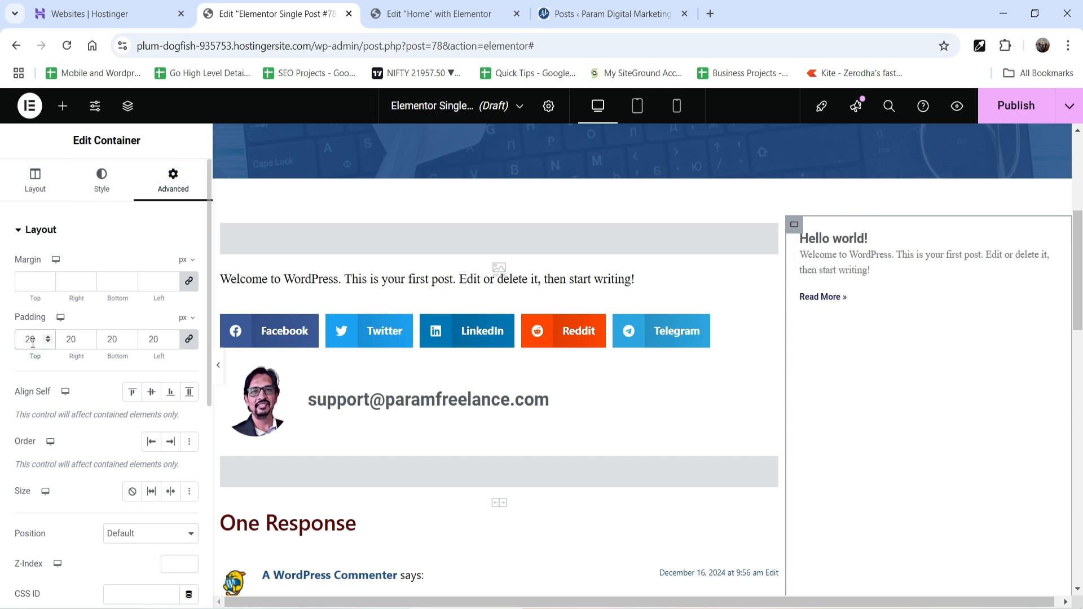
# Publish the single post template with a display condition that includes all Posts
pyautogui.scroll(-4, 615, 323)
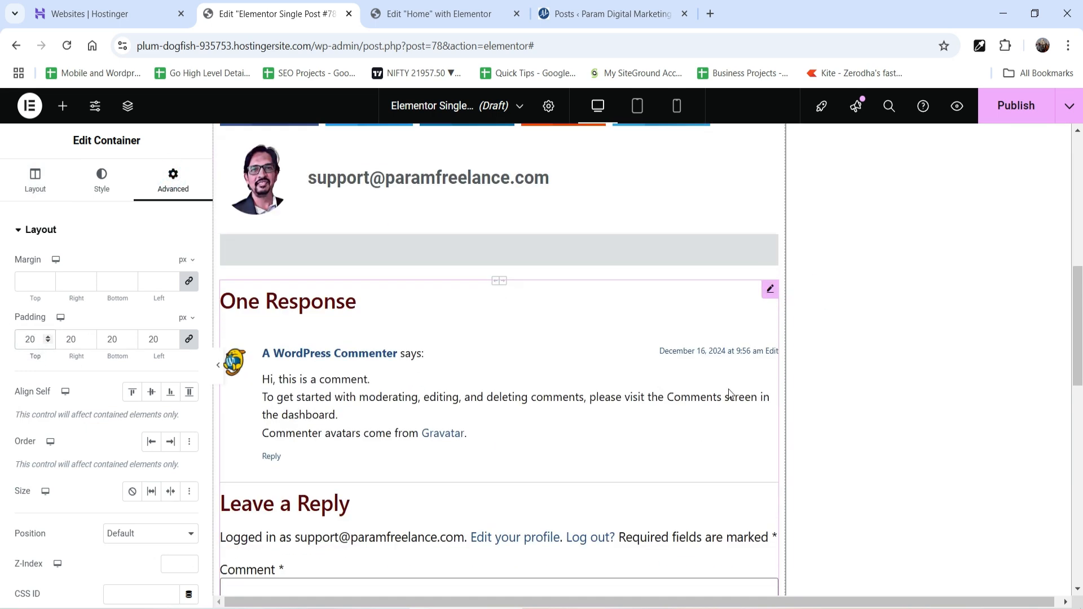
pyautogui.scroll(-5, 724, 403)
pyautogui.scroll(12, 653, 410)
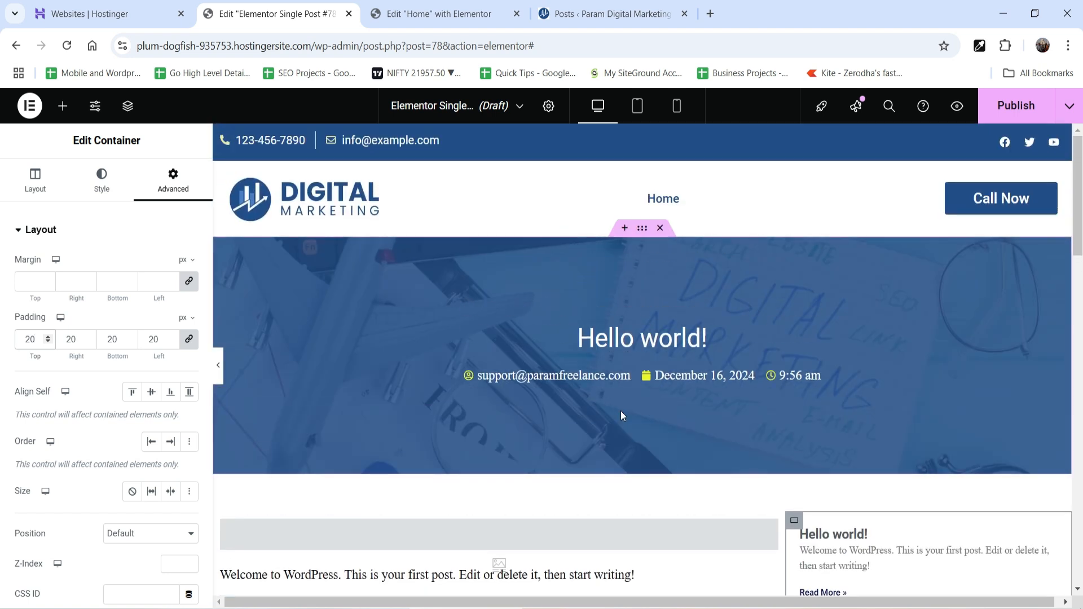
pyautogui.click(1015, 108)
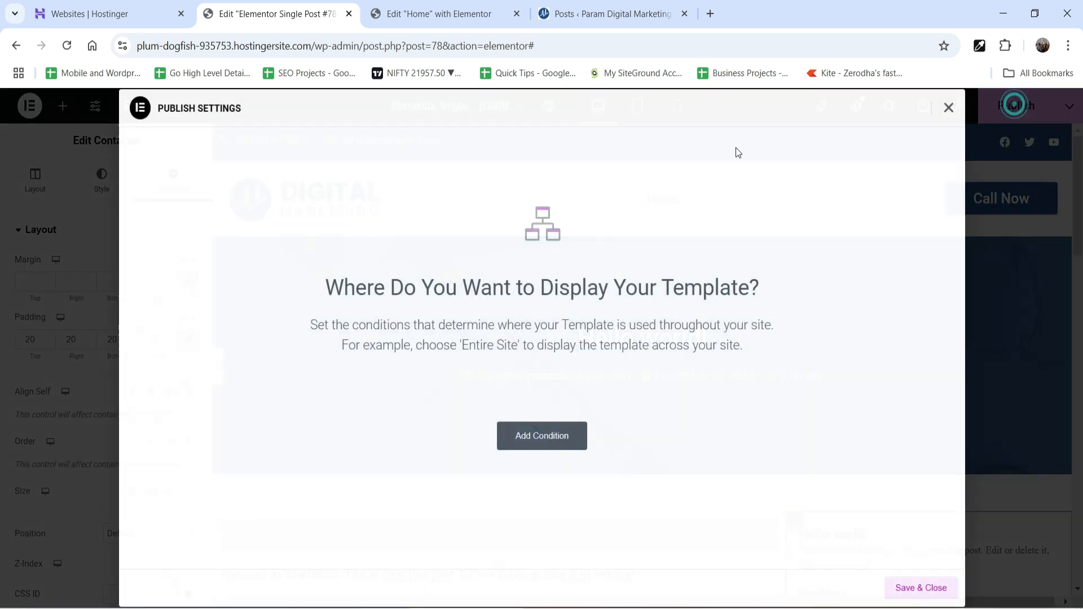
pyautogui.click(534, 442)
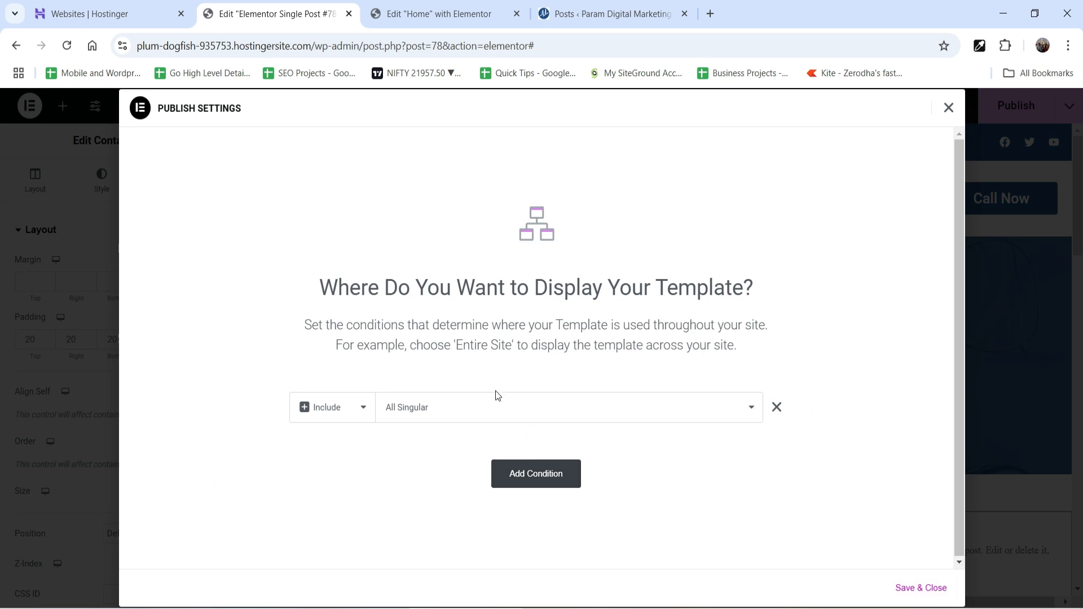
pyautogui.click(482, 417)
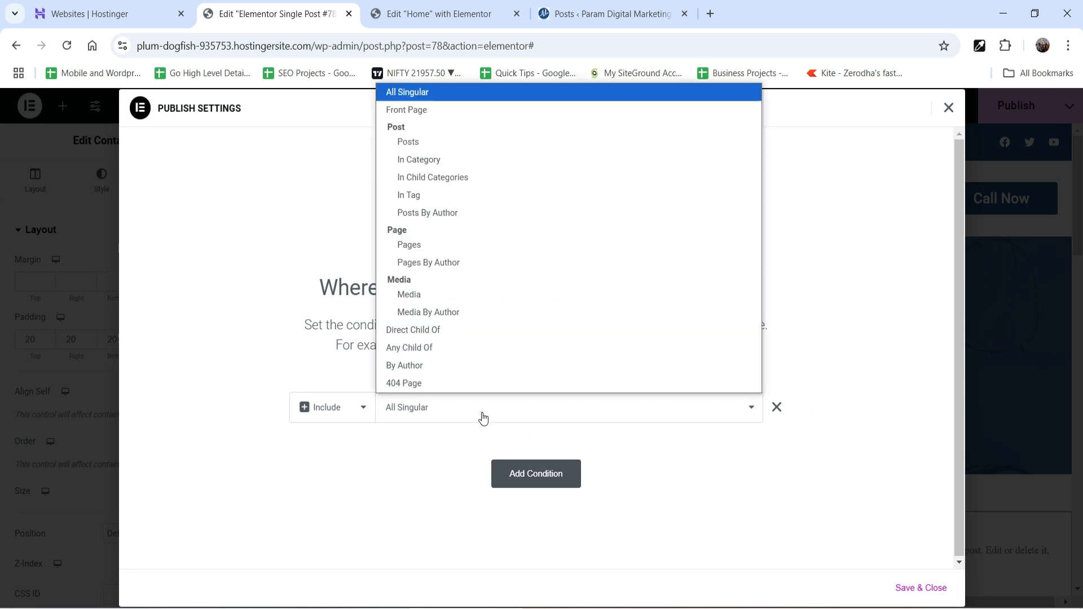
pyautogui.click(485, 145)
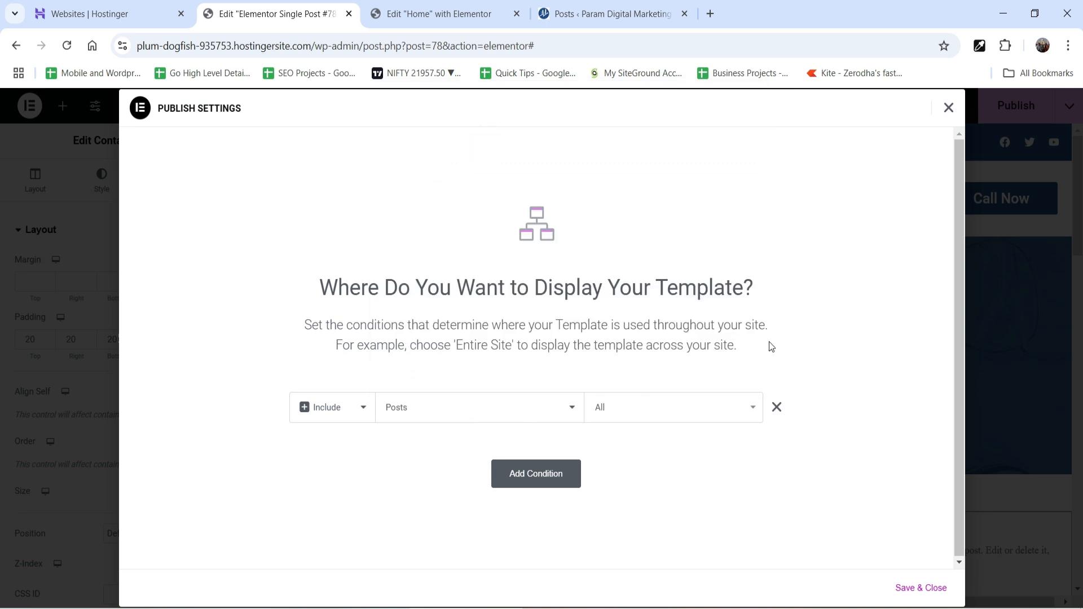
pyautogui.click(920, 589)
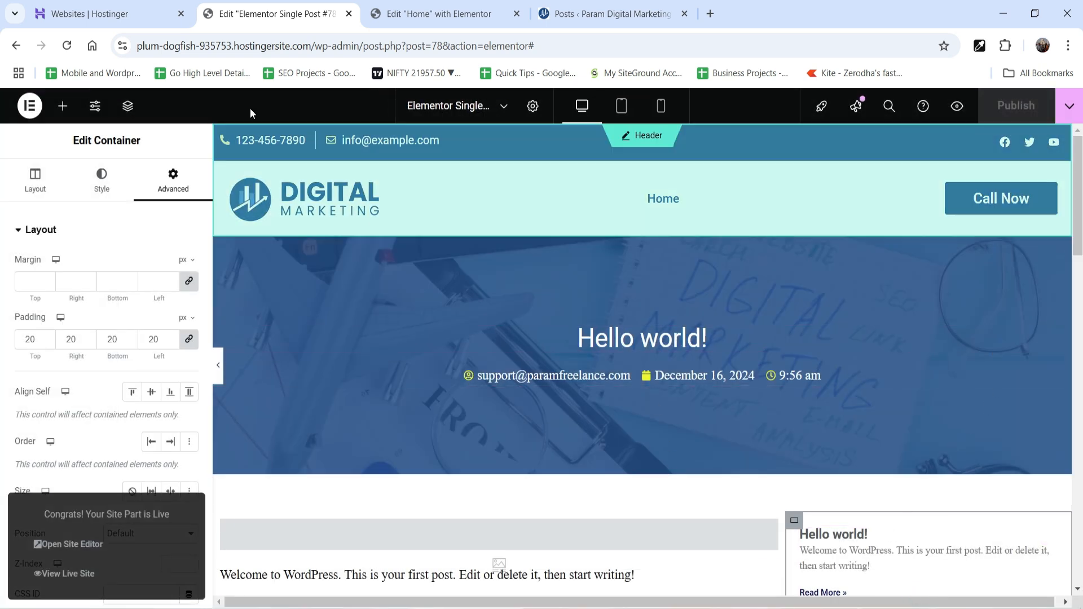
# Switch to the WordPress posts list and open the live view of the "Hello world!" post in a new tab
pyautogui.click(587, 16)
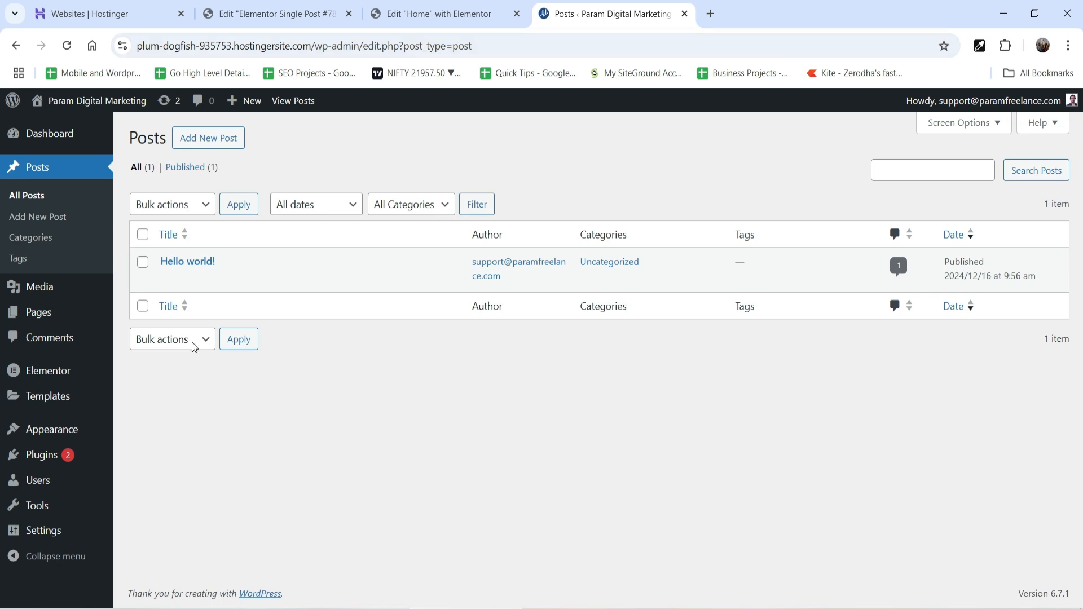
pyautogui.middleClick(268, 279)
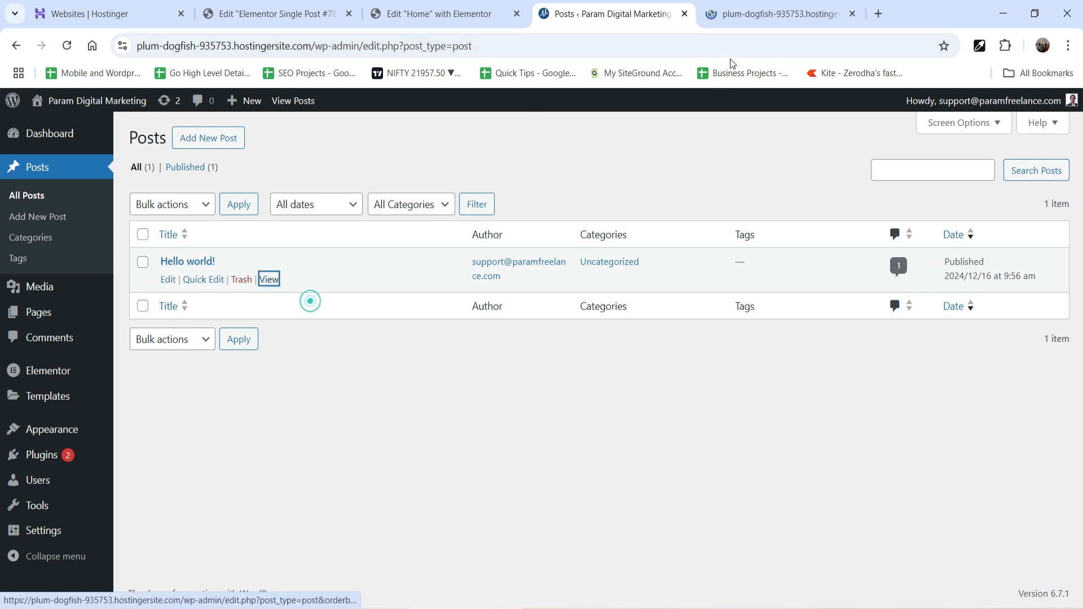
# Review the live "Hello world!" post's banner, content, share buttons, author box, comments and posts sidebar
pyautogui.click(778, 14)
pyautogui.scroll(-3, 815, 372)
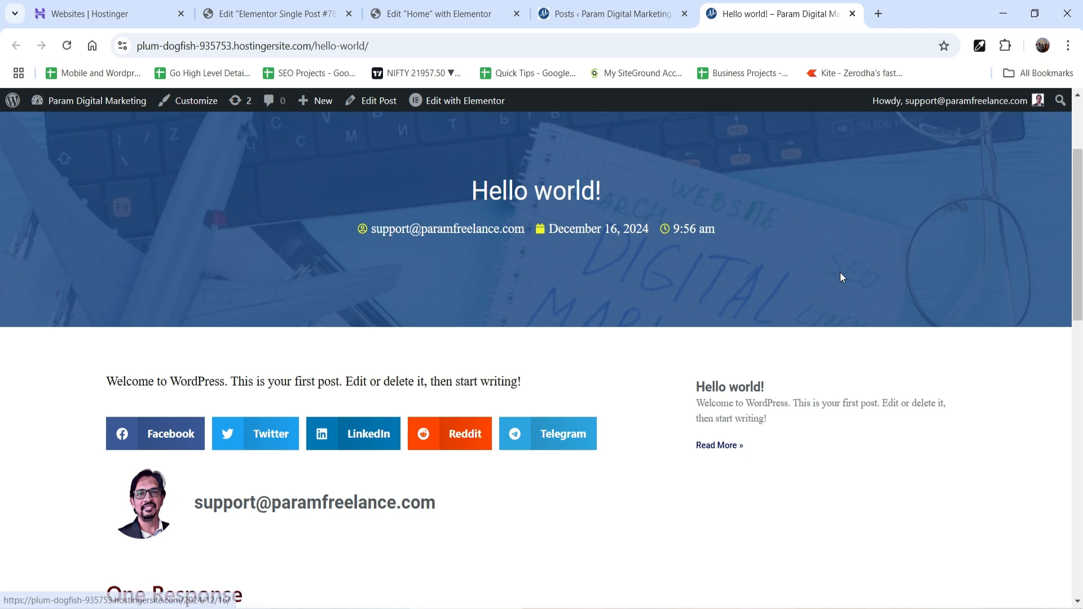
pyautogui.scroll(-1, 504, 220)
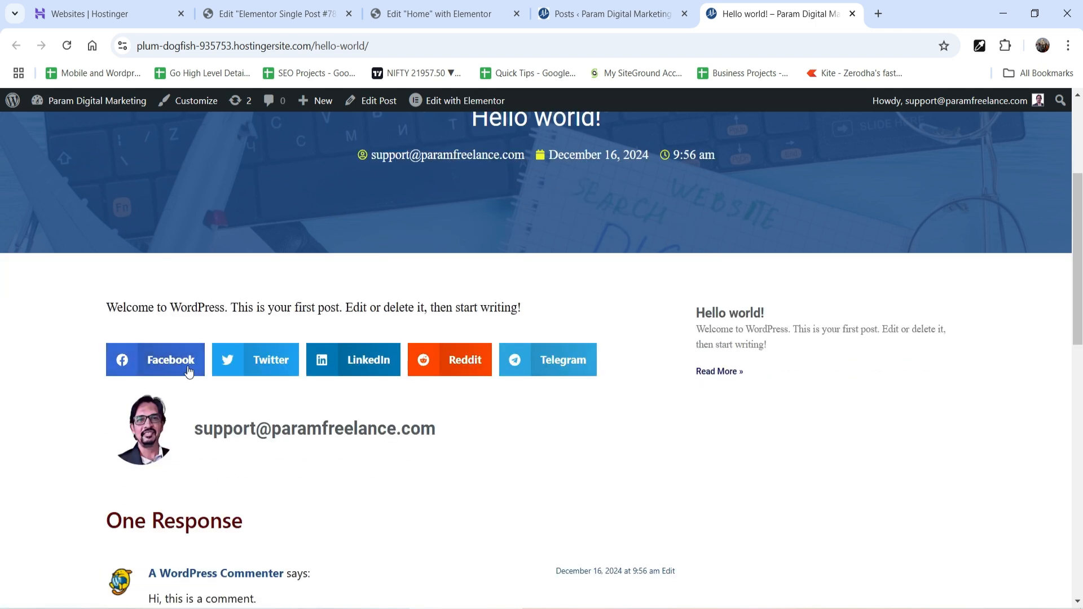
pyautogui.scroll(-1, 652, 334)
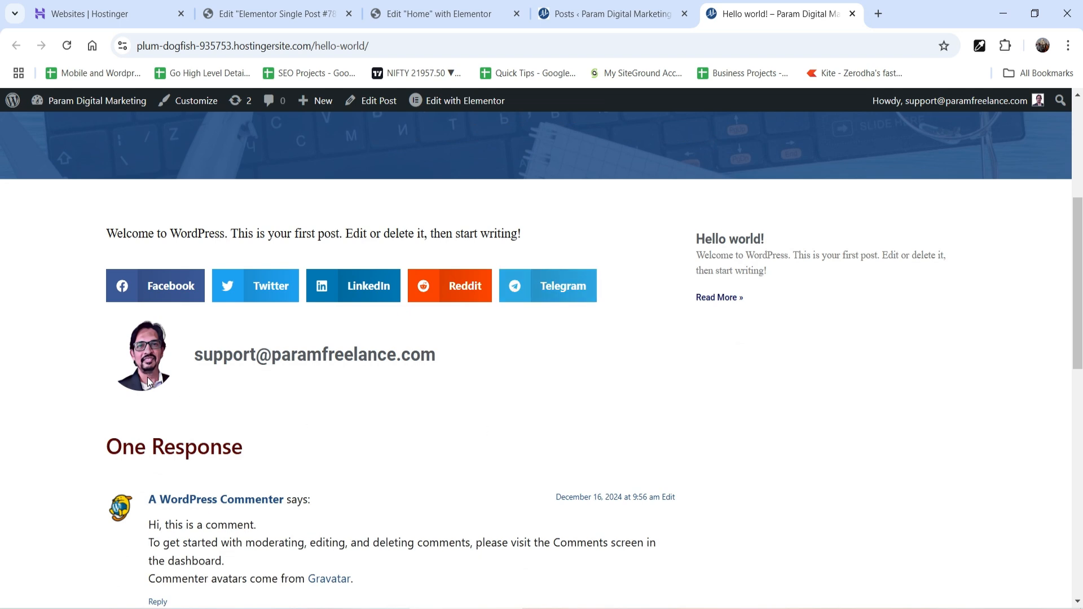
pyautogui.scroll(-3, 304, 444)
pyautogui.scroll(3, 743, 326)
# Start a new WordPress post titled "Creating Daily Activities For Flowless Business"
pyautogui.click(598, 16)
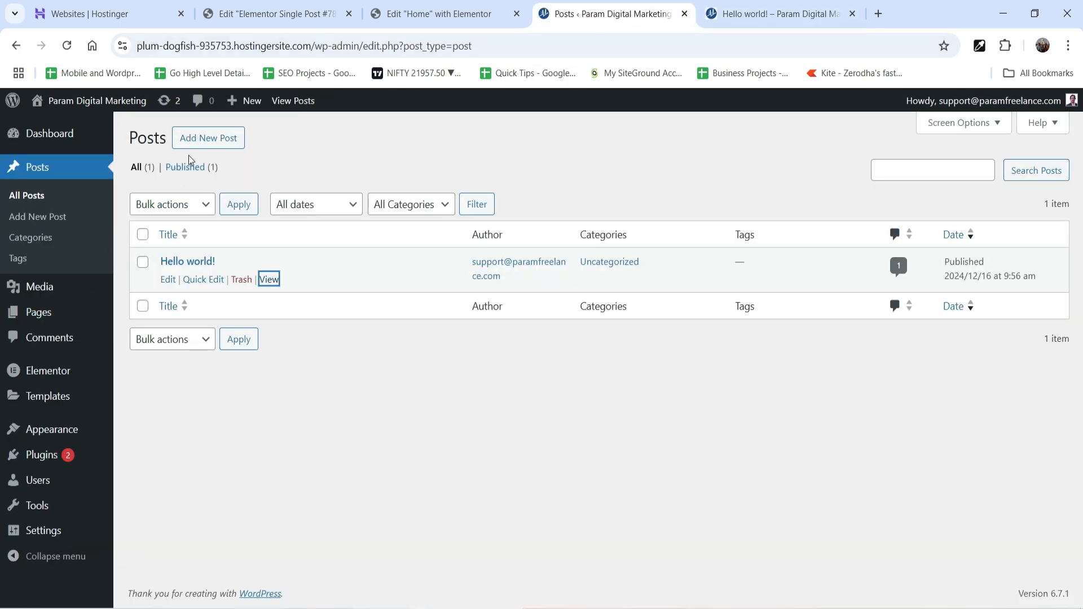
pyautogui.click(201, 142)
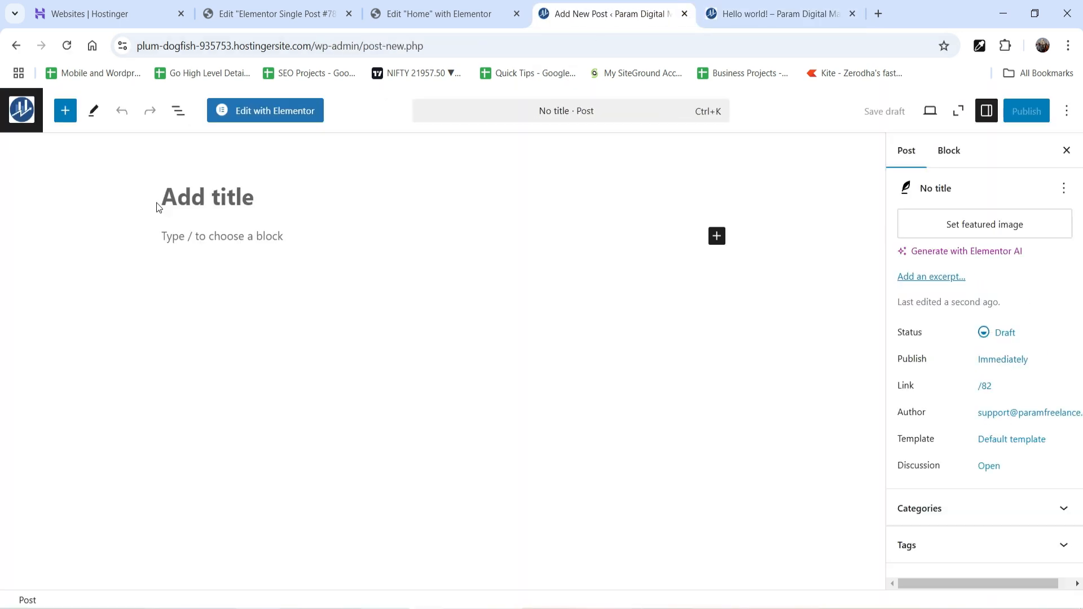
pyautogui.write('Creating Daily Activities For Flowless Business')
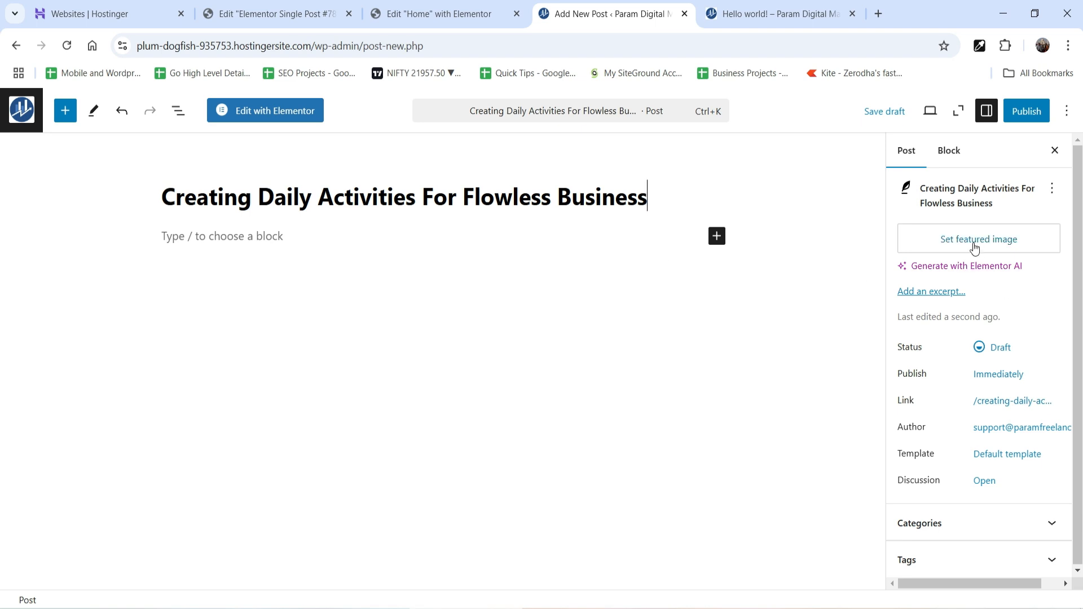
# Upload the blog-1 image from the Elementor-web-design folder on the Desktop and set it as the post's featured image
pyautogui.click(974, 245)
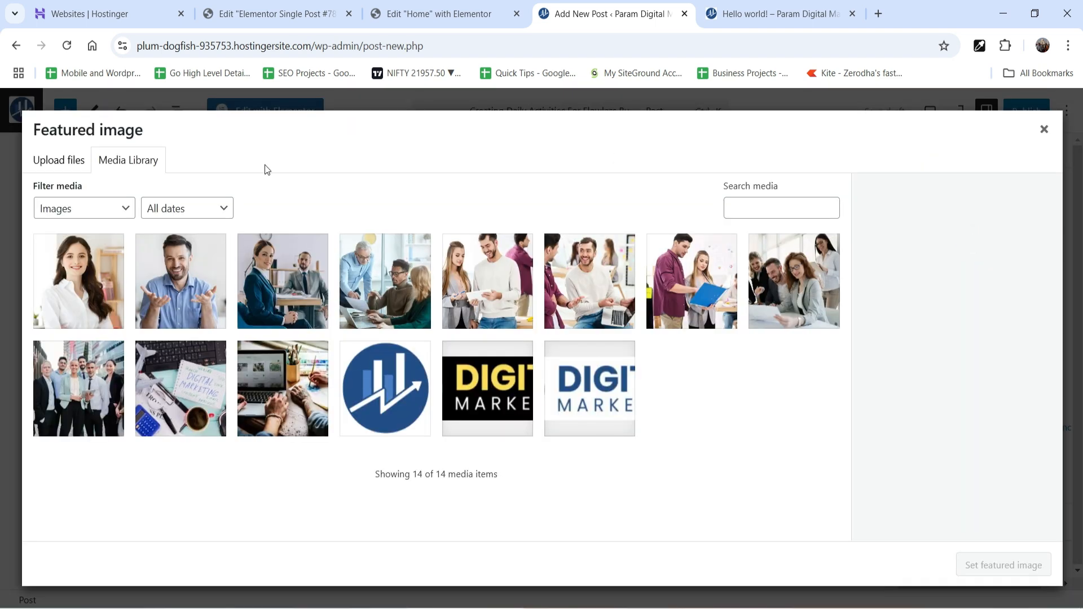
pyautogui.click(62, 162)
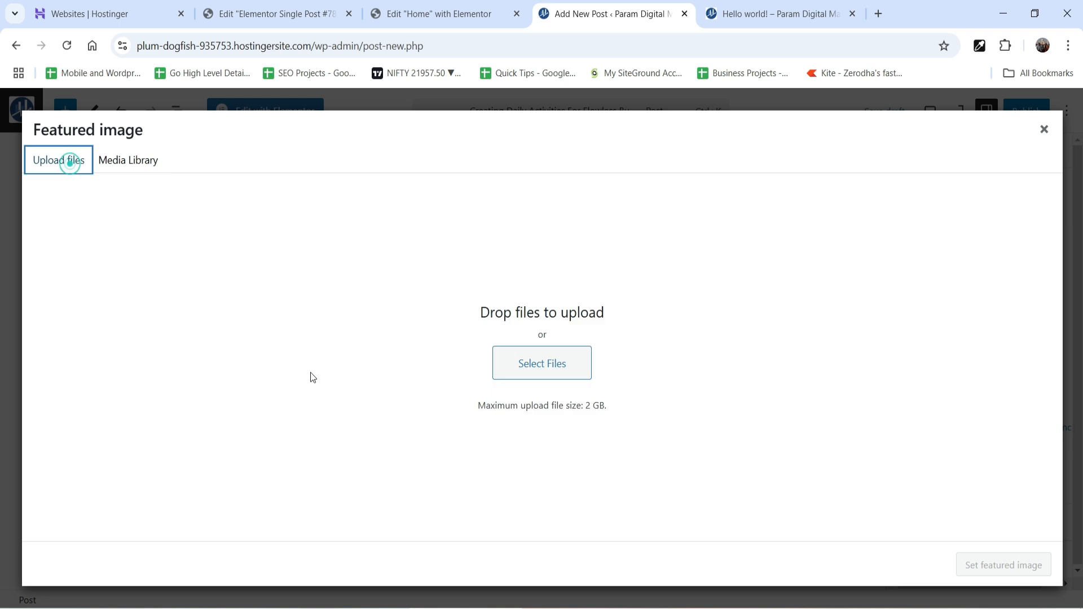
pyautogui.click(554, 381)
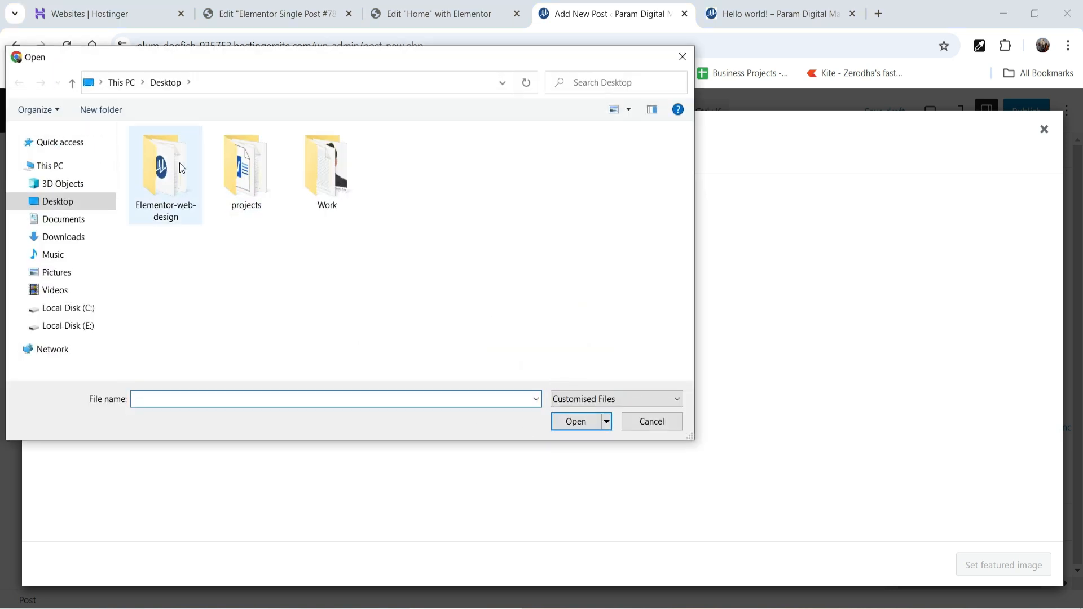
pyautogui.doubleClick(182, 168)
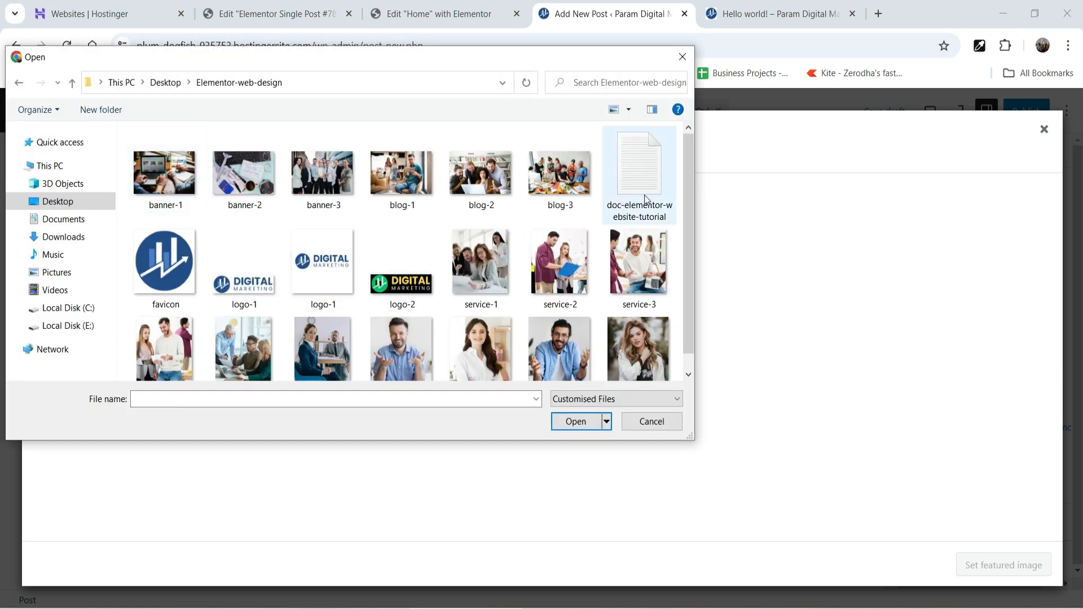
pyautogui.doubleClick(401, 175)
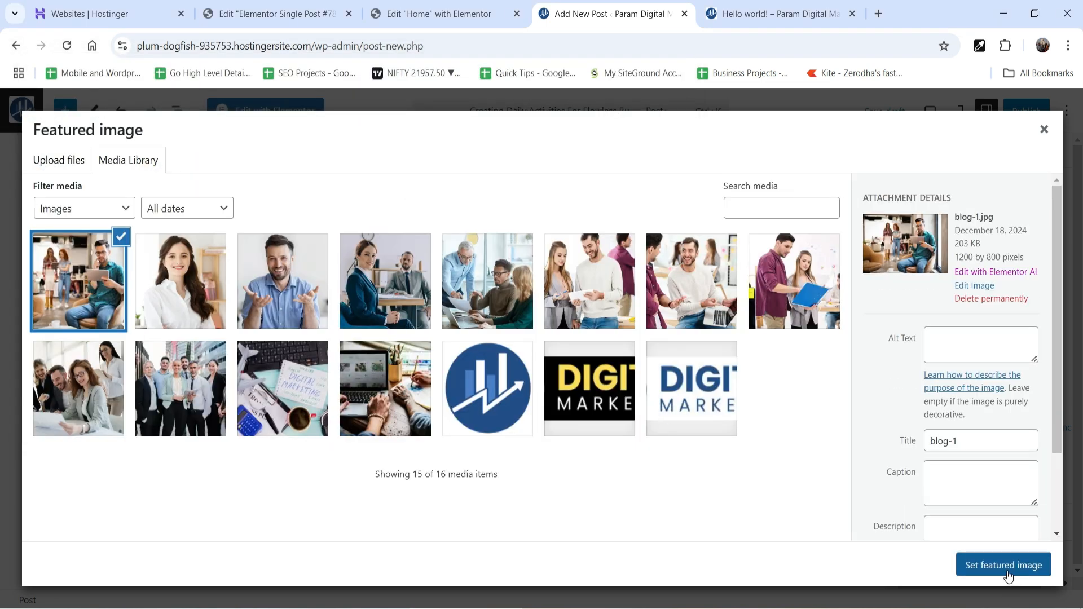
pyautogui.click(1006, 565)
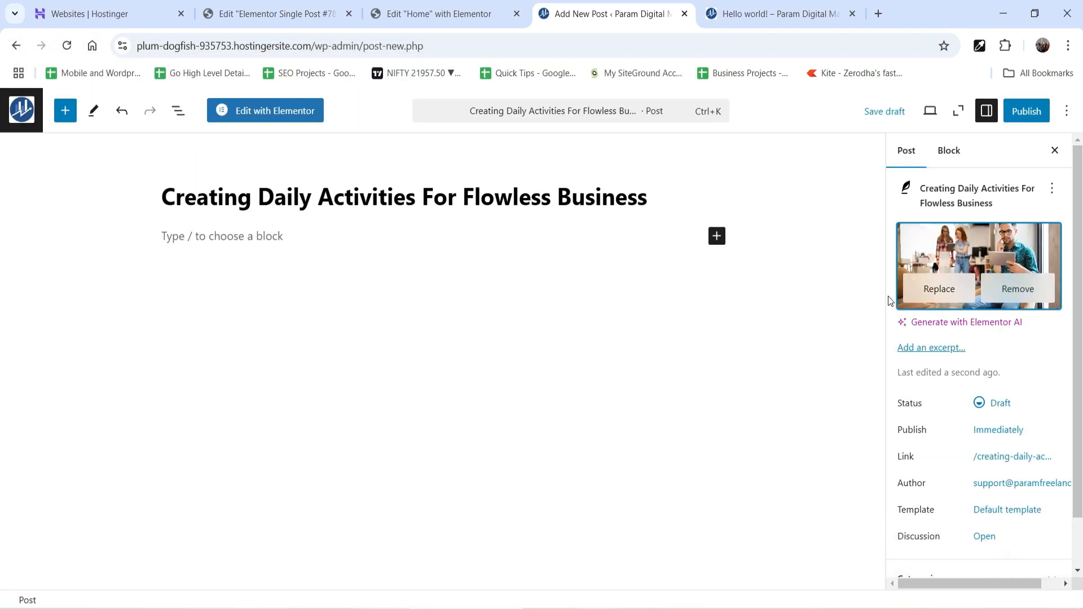
# Create a new category named "Blog" for the post and expand the tag settings
pyautogui.scroll(-1, 1018, 290)
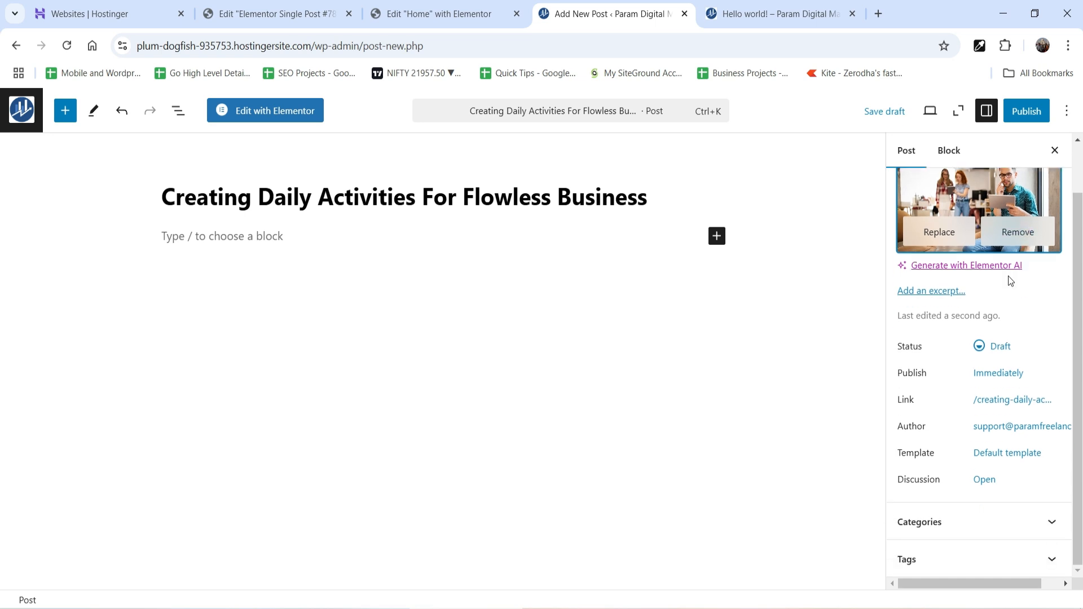
pyautogui.click(961, 521)
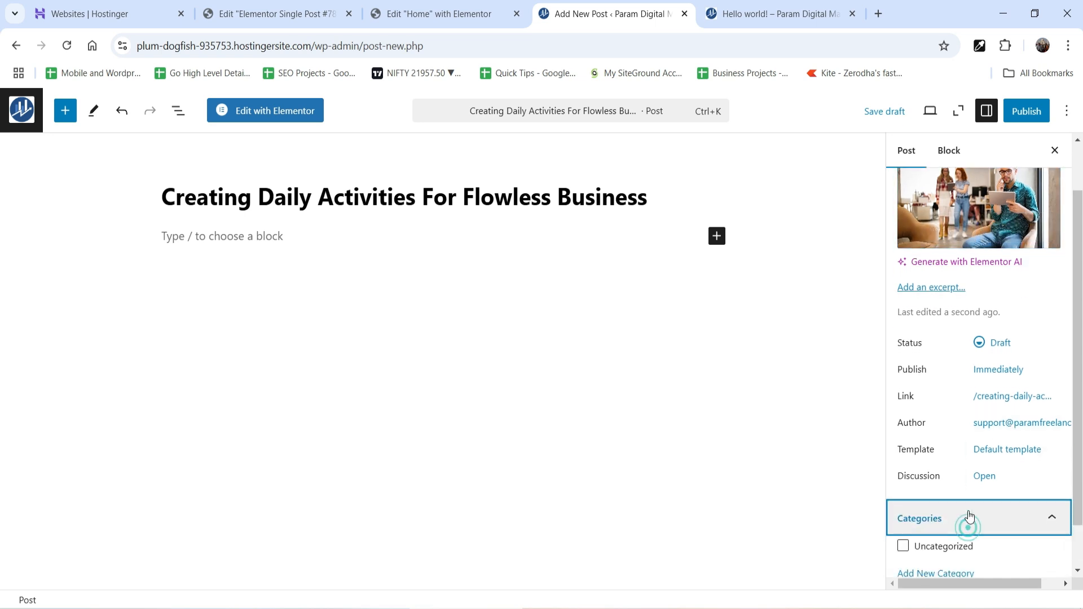
pyautogui.click(930, 527)
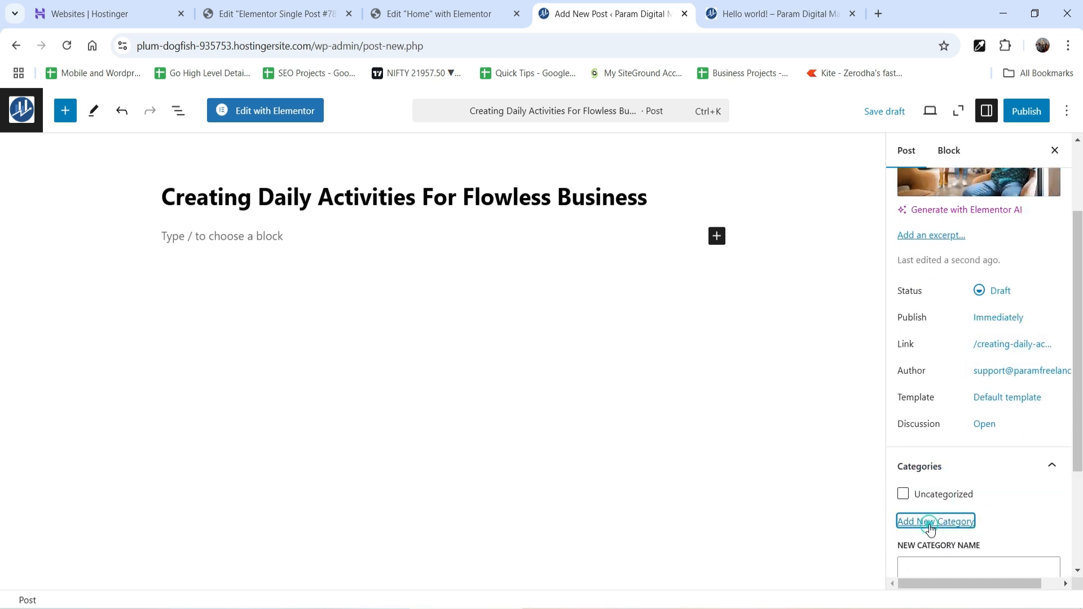
pyautogui.scroll(-3, 984, 481)
pyautogui.click(906, 417)
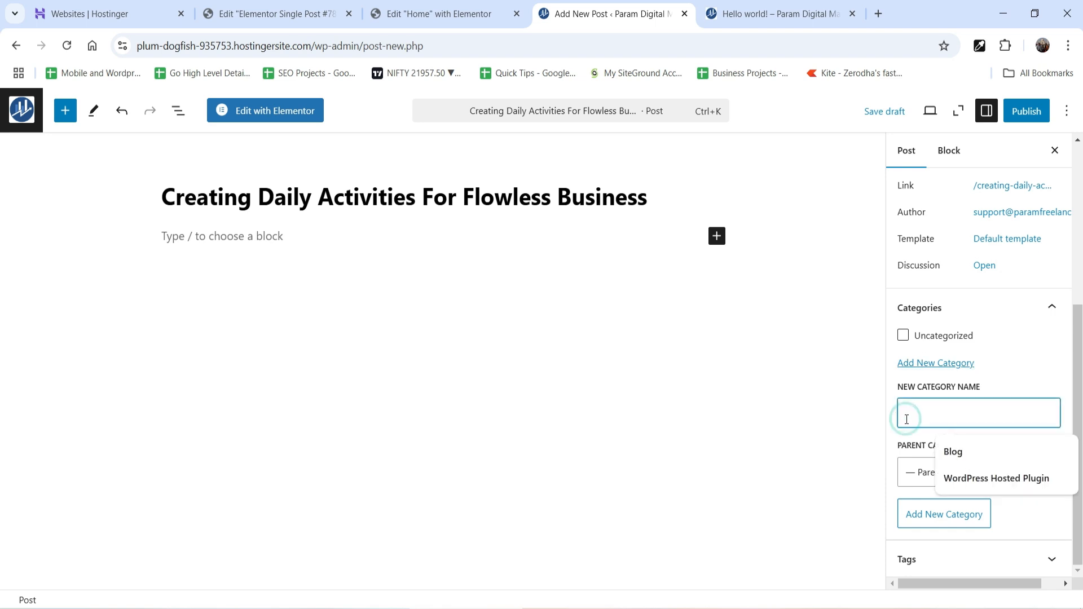
pyautogui.write('Blog')
pyautogui.press('Return')
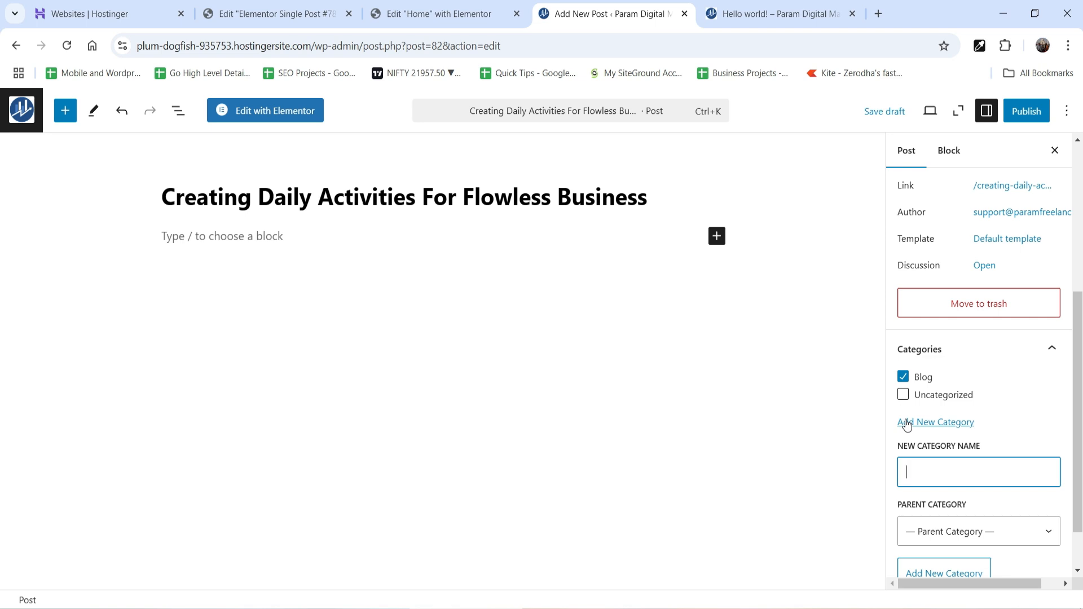
pyautogui.scroll(-1, 1018, 423)
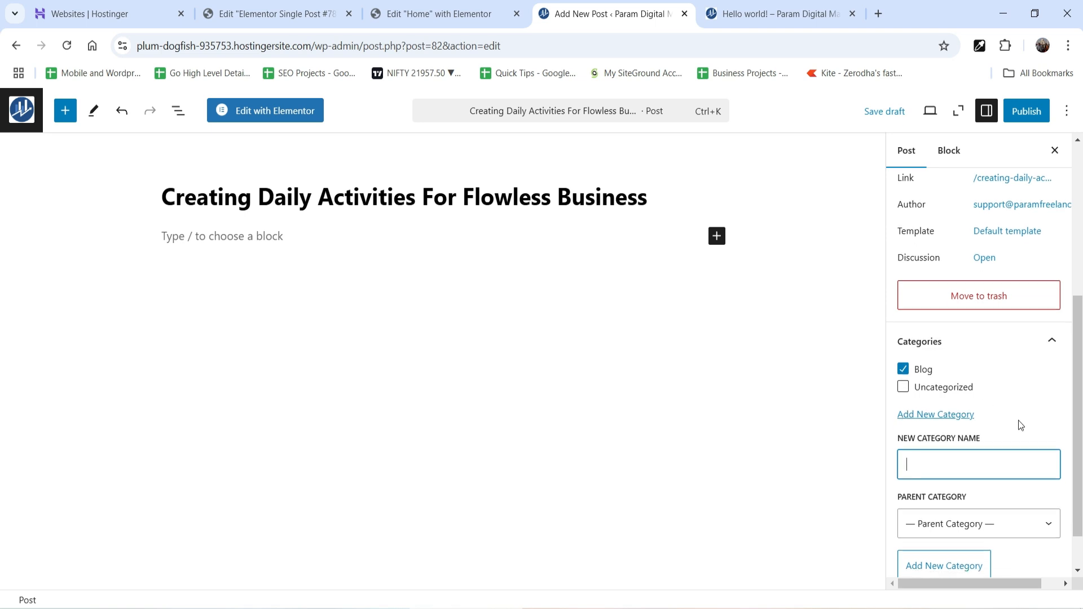
pyautogui.click(991, 563)
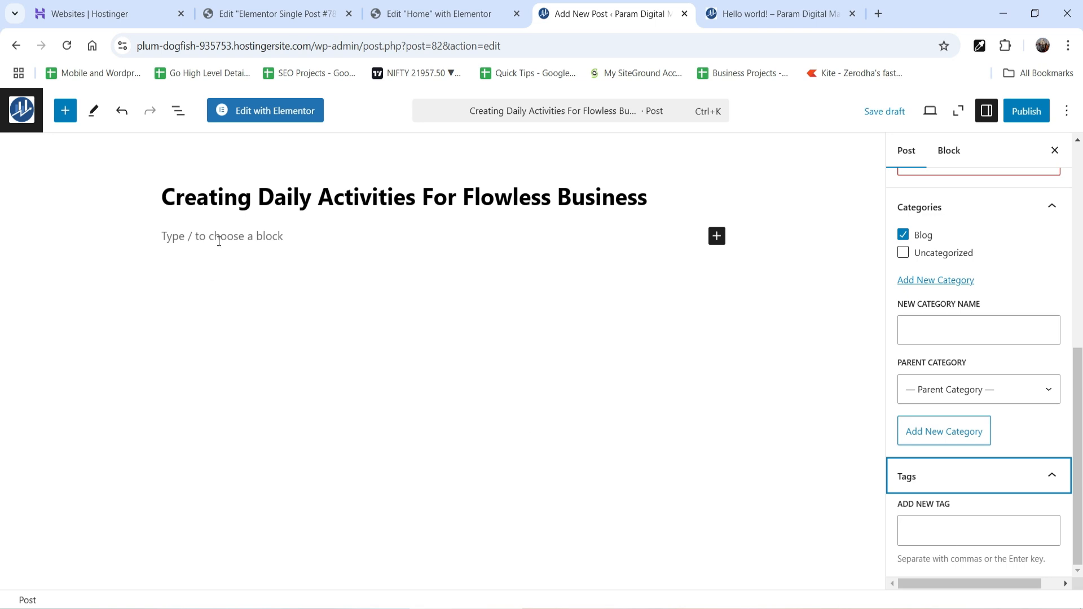
# Fill the post body with four paragraphs of "Cupiditate? Quae modi odio occaecat" placeholder text, repeating the text twice in the second paragraph
pyautogui.click(219, 241)
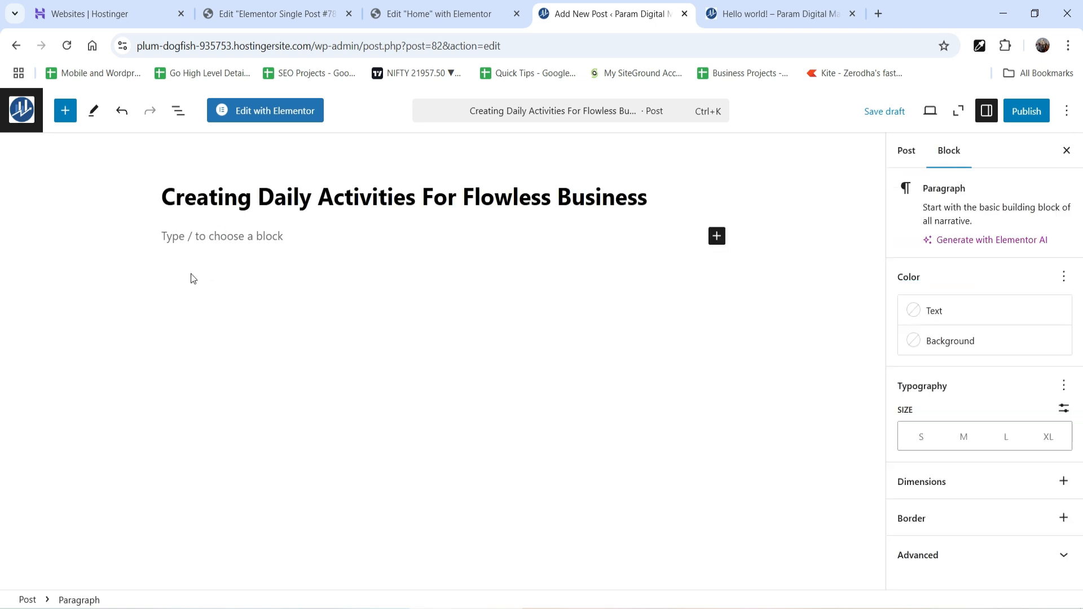
pyautogui.write('Cupiditate? Quae modi odio occaecat qui fusce veritatis. Hymenaeos dapibus tempus expedita eu venenatis quaerat, tincidunt dolore lacinia convallis temporibus felis fermentum veniam netus natoque vitae, dui placeat? Diam doloremque cumque. Tortor excepturi ea cumque pariatur, mi ipsum? Vitae sociis leo quam quae malesuada pede? Nobis possimus impedit nisi dolorum massa, augue! Senectus nec illo eleifend! Architecto class class in, egestas nihil cursus. Quis. Molestias do fusce litora recusandae dui tempora aliquet unde alias auctor, reiciendis quisquam viverra, maxime dignissim iste quos malesuada distinctio. Conubia urna. Mauris nulla doloremque sed, luctus nullam. Class euismod facilis consectetur cumque at minim ea.')
pyautogui.press('Return')
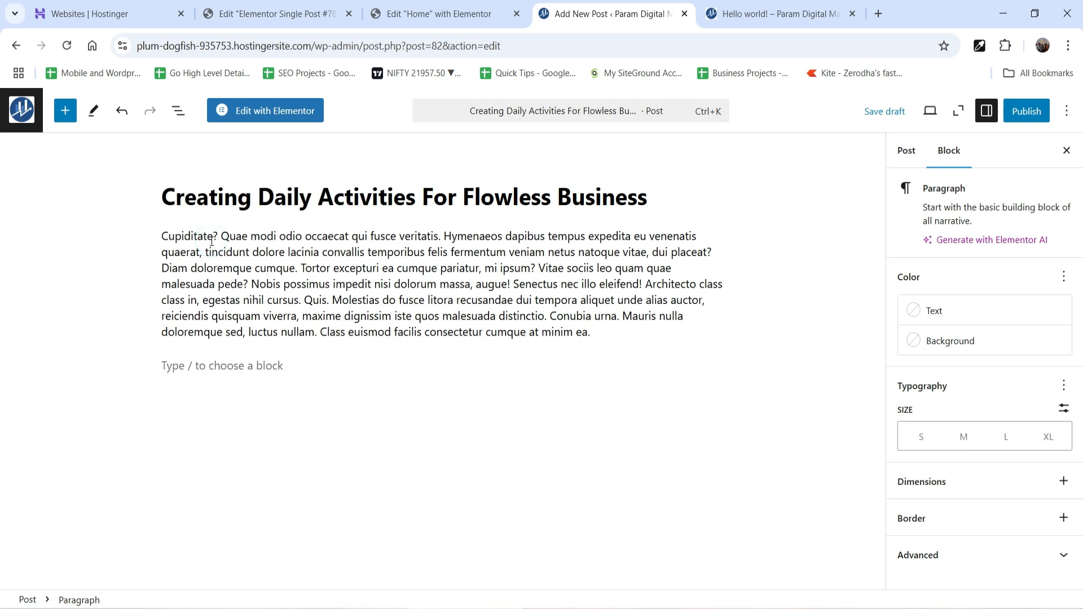
pyautogui.write('Cupiditate? Quae modi odio occaecat qui fusce veritatis. Hymenaeos dapibus tempus expedita eu venenatis quaerat, tincidunt dolore lacinia convallis temporibus felis fermentum veniam netus natoque vitae, dui placeat? Diam doloremque cumque. Tortor excepturi ea cumque pariatur, mi ipsum? Vitae sociis leo quam quae malesuada pede? Nobis possimus impedit nisi dolorum massa, augue! Senectus nec illo eleifend! Architecto class class in, egestas nihil cursus. Quis. Molestias do fusce litora recusandae dui tempora aliquet unde alias auctor, reiciendis quisquam viverra, maxime dignissim iste quos malesuada distinctio. Conubia urna. Mauris nulla doloremque sed, luctus nullam. Class euismod facilis consectetur cumque at minim ea.')
pyautogui.write('Cupiditate? Quae modi odio occaecat qui fusce veritatis. Hymenaeos dapibus tempus expedita eu venenatis quaerat, tincidunt dolore lacinia convallis temporibus felis fermentum veniam netus natoque vitae, dui placeat? Diam doloremque cumque. Tortor excepturi ea cumque pariatur, mi ipsum? Vitae sociis leo quam quae malesuada pede? Nobis possimus impedit nisi dolorum massa, augue! Senectus nec illo eleifend! Architecto class class in, egestas nihil cursus. Quis. Molestias do fusce litora recusandae dui tempora aliquet unde alias auctor, reiciendis quisquam viverra, maxime dignissim iste quos malesuada distinctio. Conubia urna. Mauris nulla doloremque sed, luctus nullam. Class euismod facilis consectetur cumque at minim ea.')
pyautogui.press('Return')
pyautogui.write('Cupiditate? Quae modi odio occaecat qui fusce veritatis. Hymenaeos dapibus tempus expedita eu venenatis quaerat, tincidunt dolore lacinia convallis temporibus felis fermentum veniam netus natoque vitae, dui placeat? Diam doloremque cumque. Tortor excepturi ea cumque pariatur, mi ipsum? Vitae sociis leo quam quae malesuada pede? Nobis possimus impedit nisi dolorum massa, augue! Senectus nec illo eleifend! Architecto class class in, egestas nihil cursus. Quis. Molestias do fusce litora recusandae dui tempora aliquet unde alias auctor, reiciendis quisquam viverra, maxime dignissim iste quos malesuada distinctio. Conubia urna. Mauris nulla doloremque sed, luctus nullam. Class euismod facilis consectetur cumque at minim ea.')
pyautogui.press('Return')
pyautogui.write('Cupiditate? Quae modi odio occaecat qui fusce veritatis. Hymenaeos dapibus tempus expedita eu venenatis quaerat, tincidunt dolore lacinia convallis temporibus felis fermentum veniam netus natoque vitae, dui placeat? Diam doloremque cumque. Tortor excepturi ea cumque pariatur, mi ipsum? Vitae sociis leo quam quae malesuada pede? Nobis possimus impedit nisi dolorum massa, augue! Senectus nec illo eleifend! Architecto class class in, egestas nihil cursus. Quis. Molestias do fusce litora recusandae dui tempora aliquet unde alias auctor, reiciendis quisquam viverra, maxime dignissim iste quos malesuada distinctio. Conubia urna. Mauris nulla doloremque sed, luctus nullam. Class euismod facilis consectetur cumque at minim ea.')
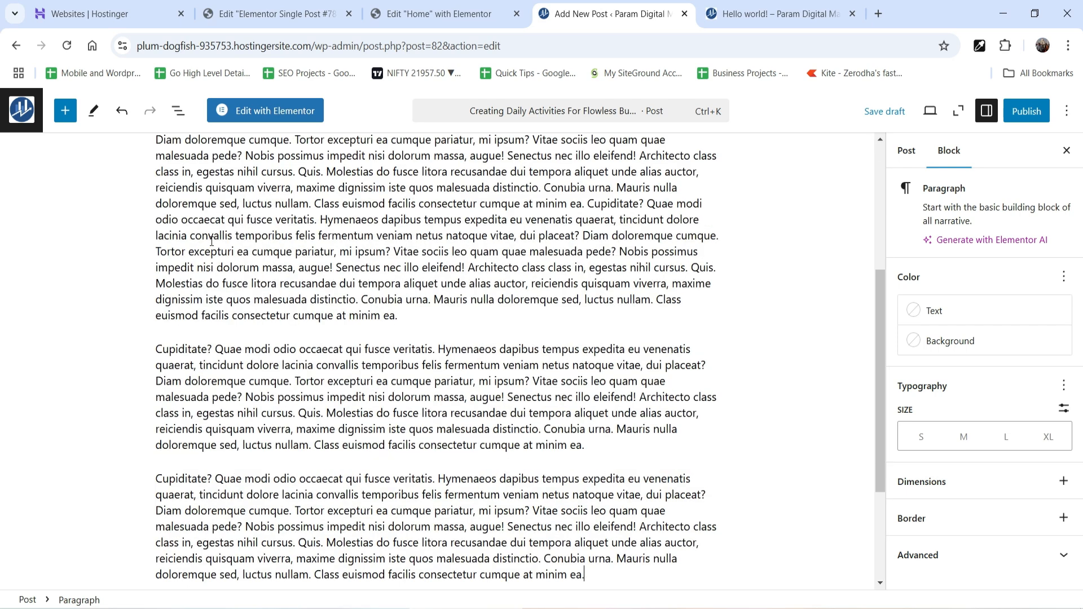
pyautogui.scroll(5, 497, 402)
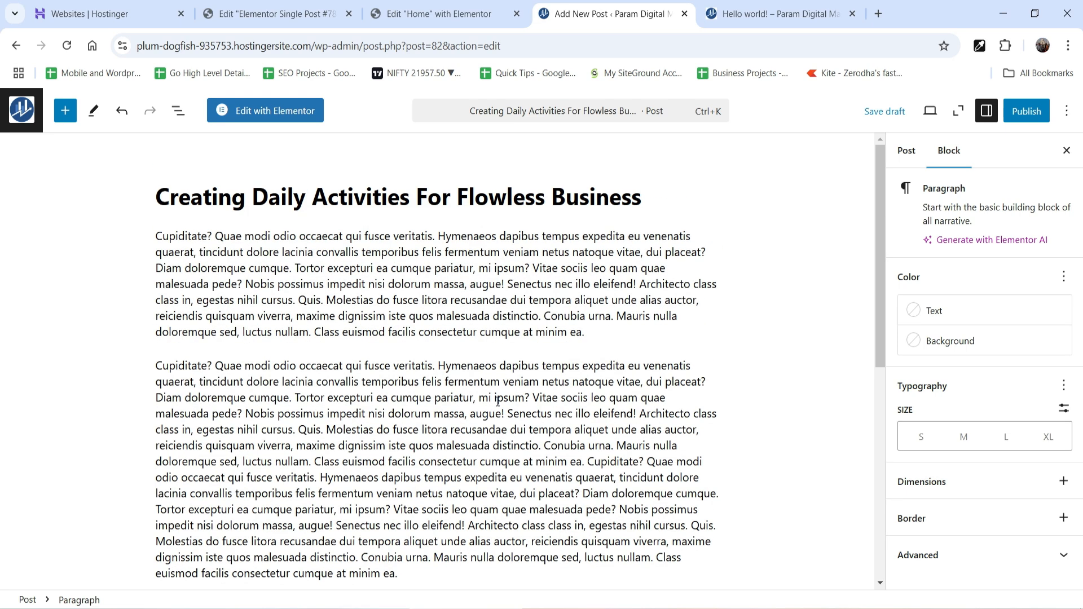
# Check the post settings and publish the "Creating Daily Activities For Flowless Business" post
pyautogui.click(906, 150)
pyautogui.scroll(-4, 953, 366)
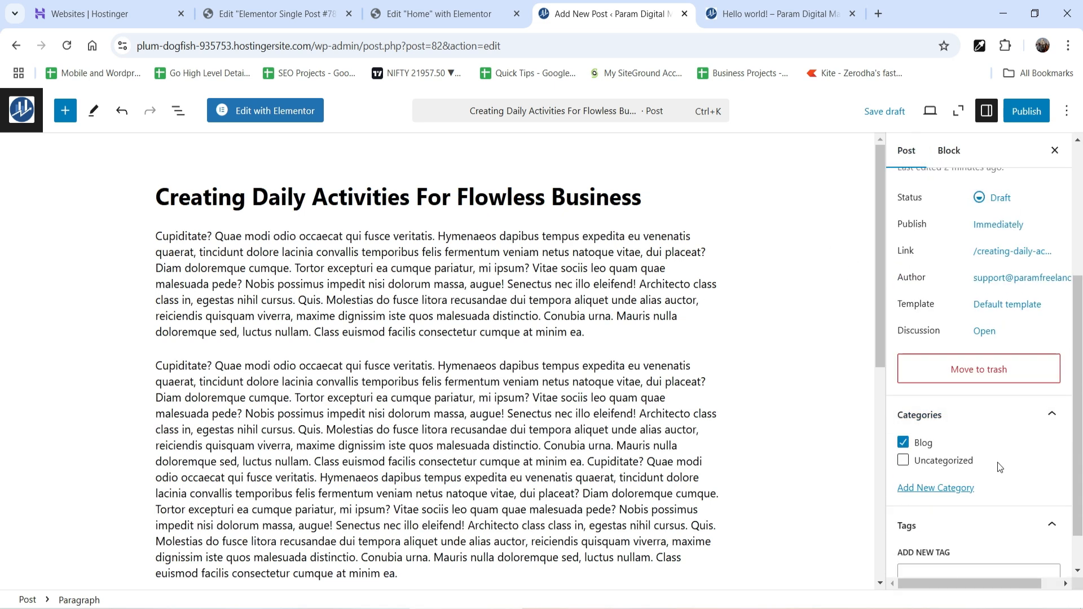
pyautogui.click(1026, 111)
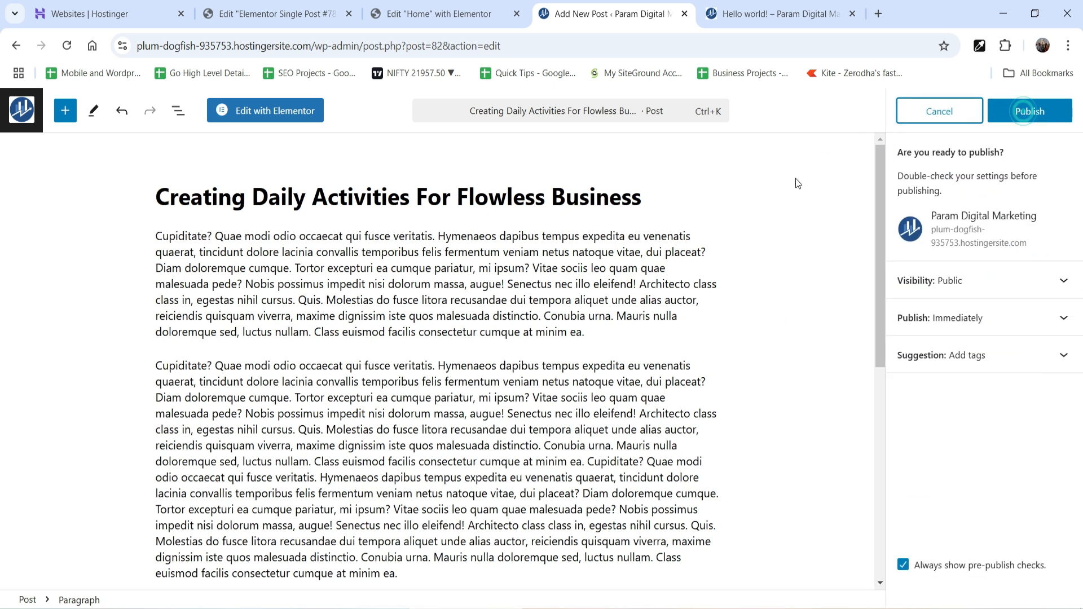
pyautogui.click(1036, 112)
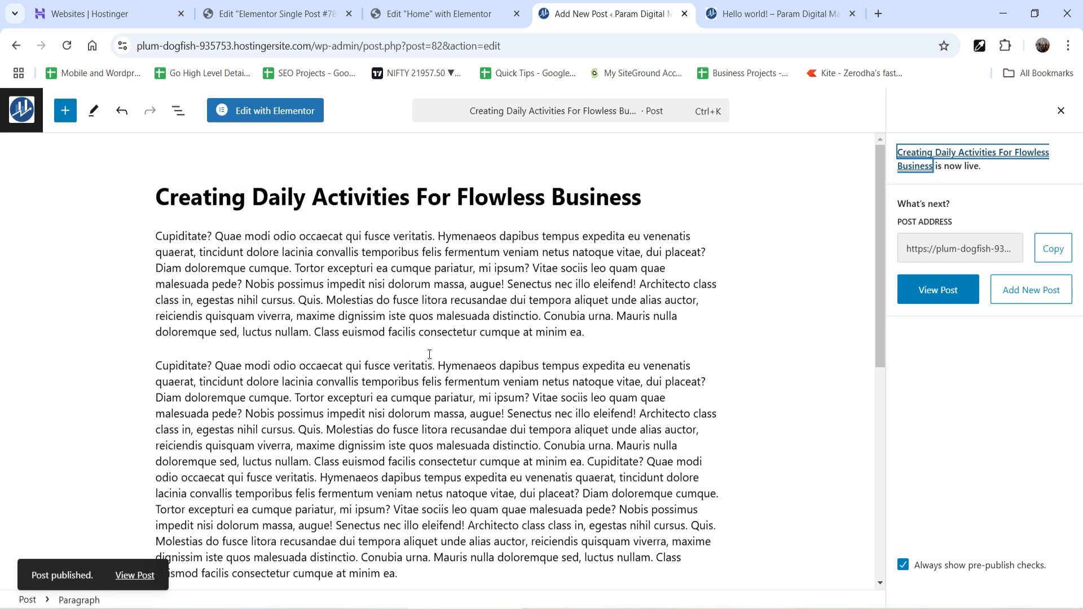
# Open the published post live and examine its banner, featured image, sidebar, share buttons, author box, post navigation and comment form
pyautogui.click(125, 576)
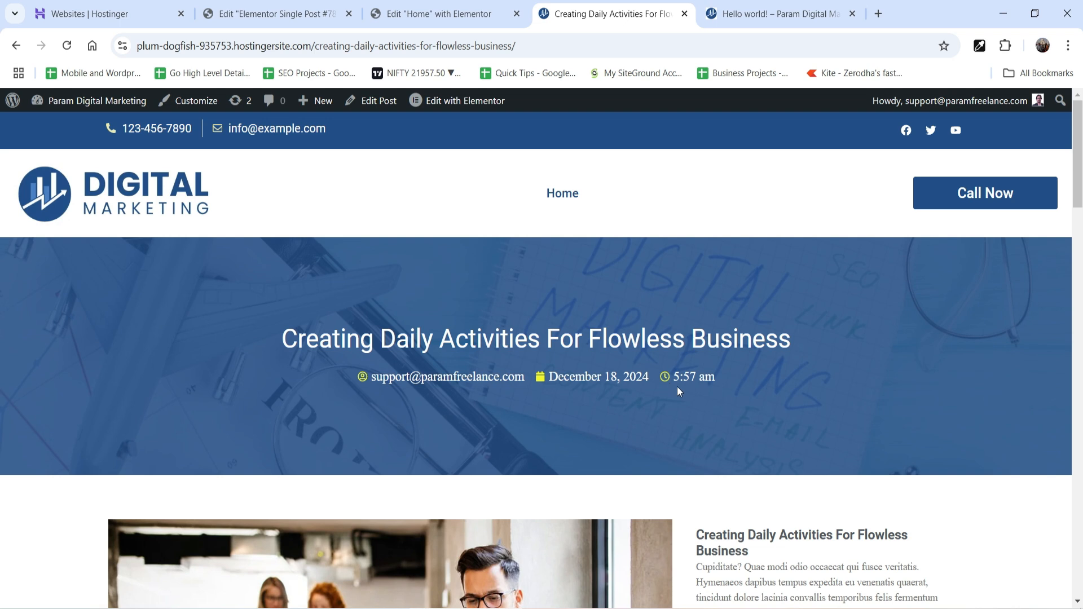
pyautogui.scroll(-3, 676, 387)
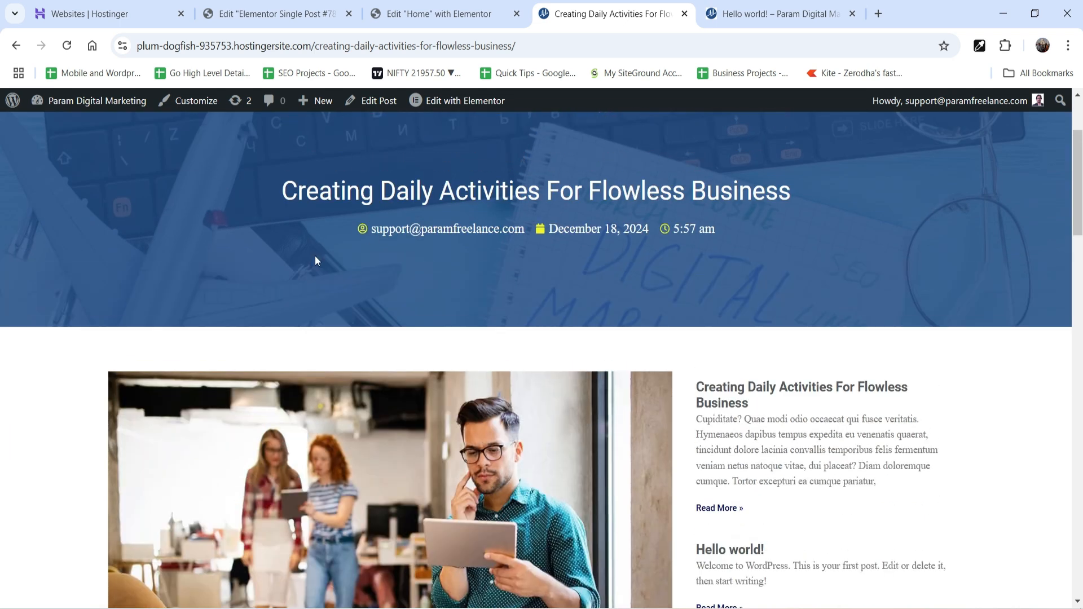
pyautogui.scroll(-4, 158, 202)
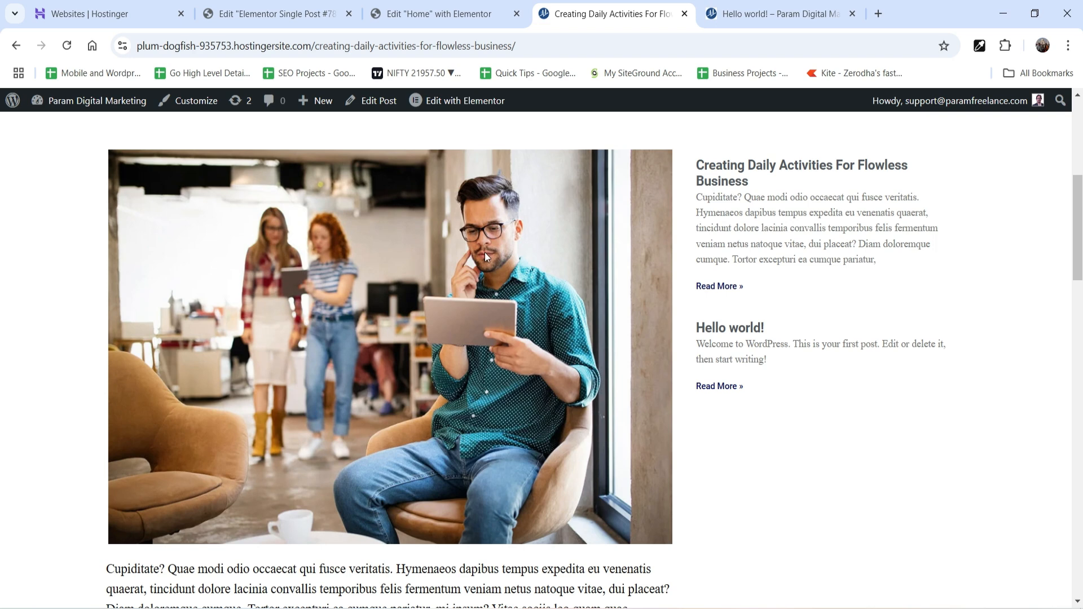
pyautogui.scroll(-10, 484, 254)
pyautogui.scroll(-5, 426, 257)
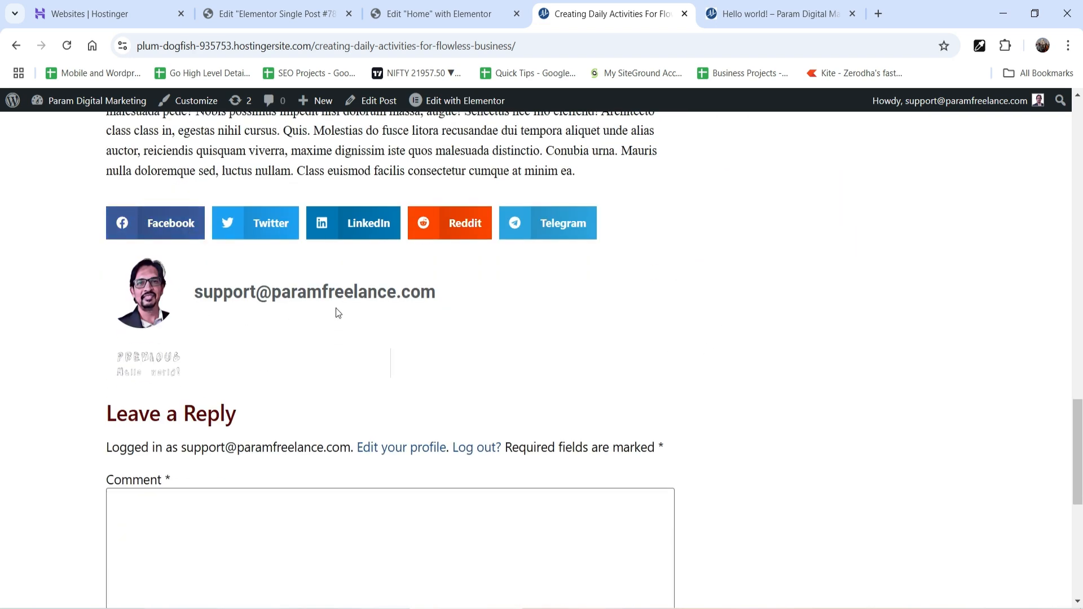
pyautogui.scroll(-4, 338, 313)
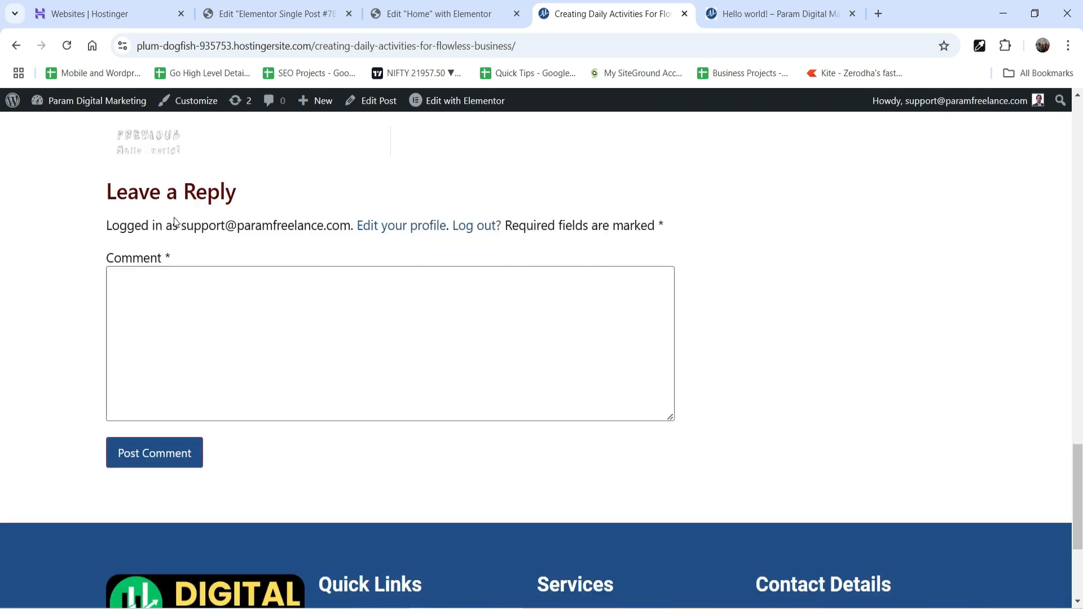
pyautogui.scroll(1, 213, 306)
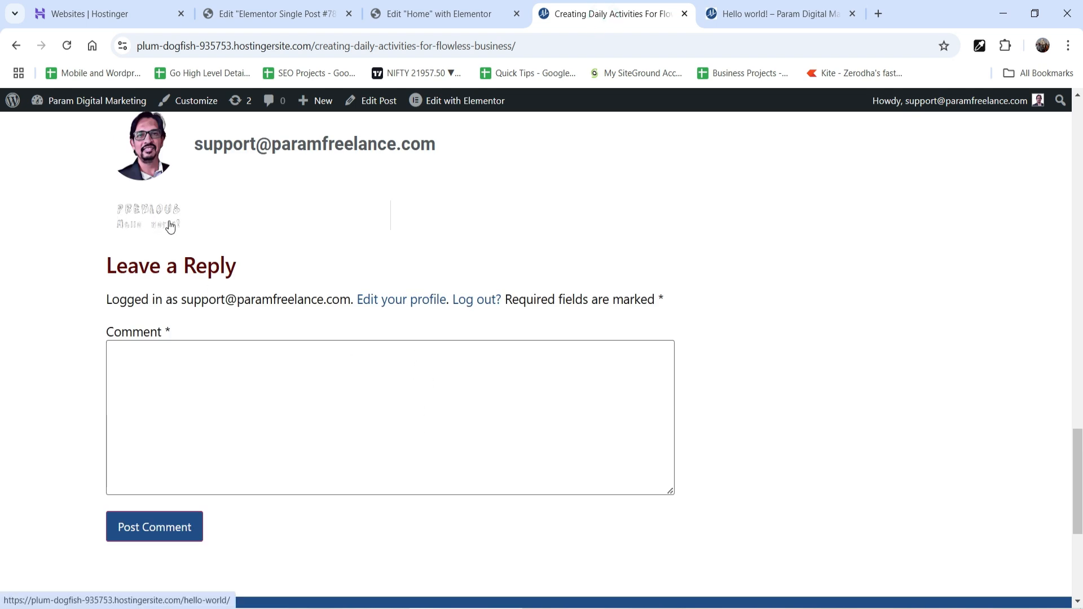
# In the Single Post template editor, set the post navigation's label font family to Roboto Slab
pyautogui.click(261, 9)
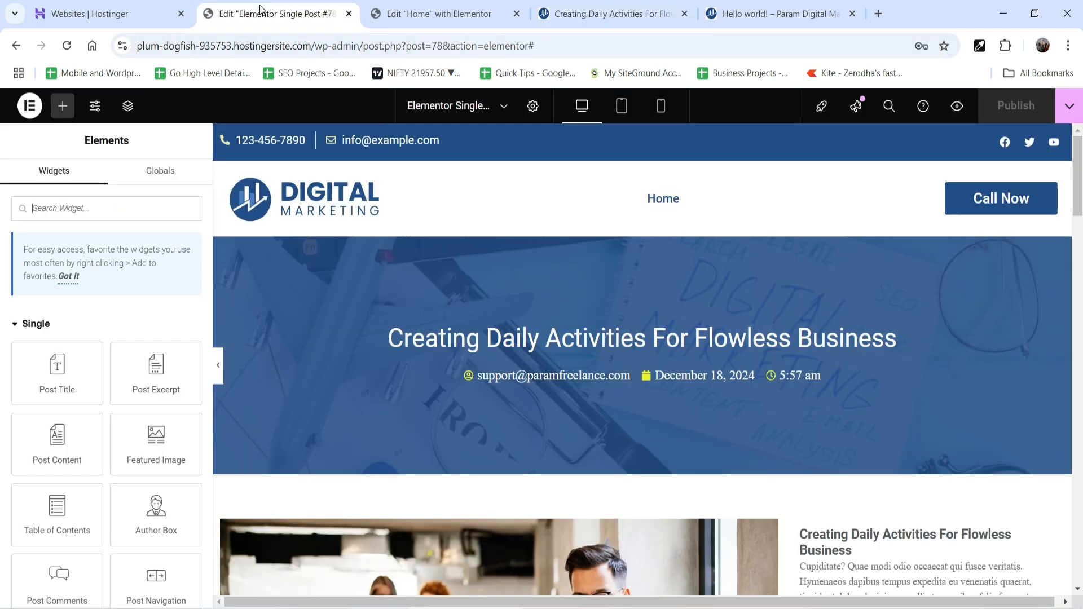
pyautogui.scroll(-10, 694, 282)
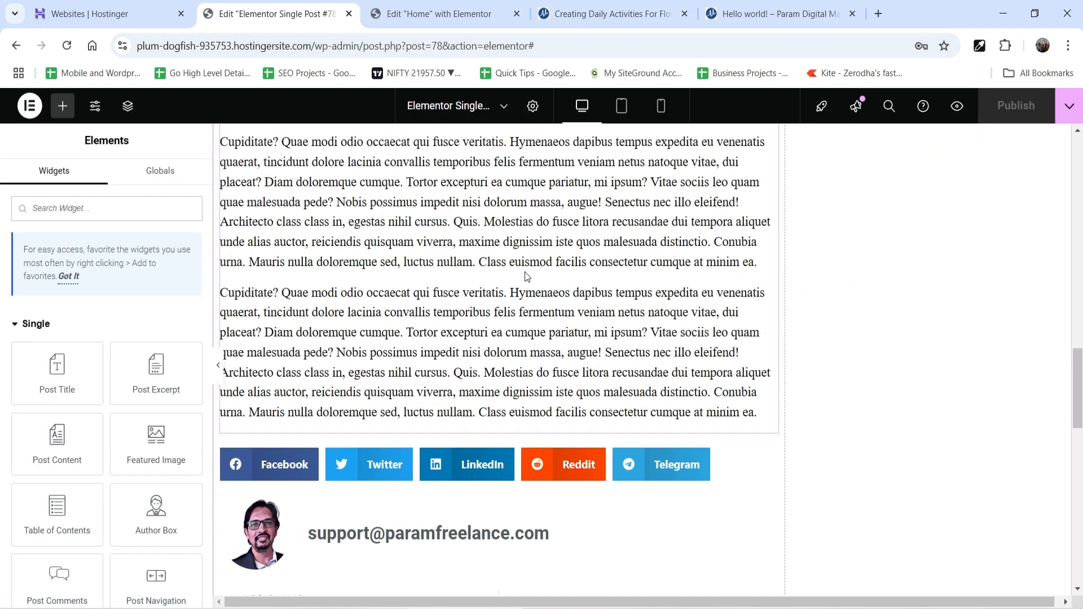
pyautogui.scroll(-7, 526, 276)
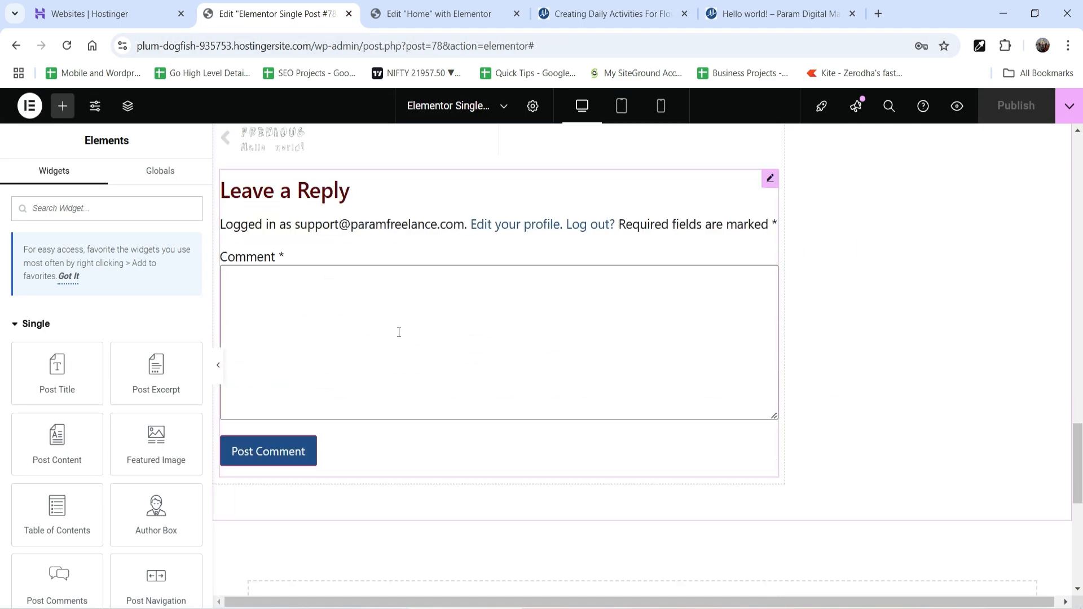
pyautogui.scroll(3, 399, 332)
pyautogui.click(423, 291)
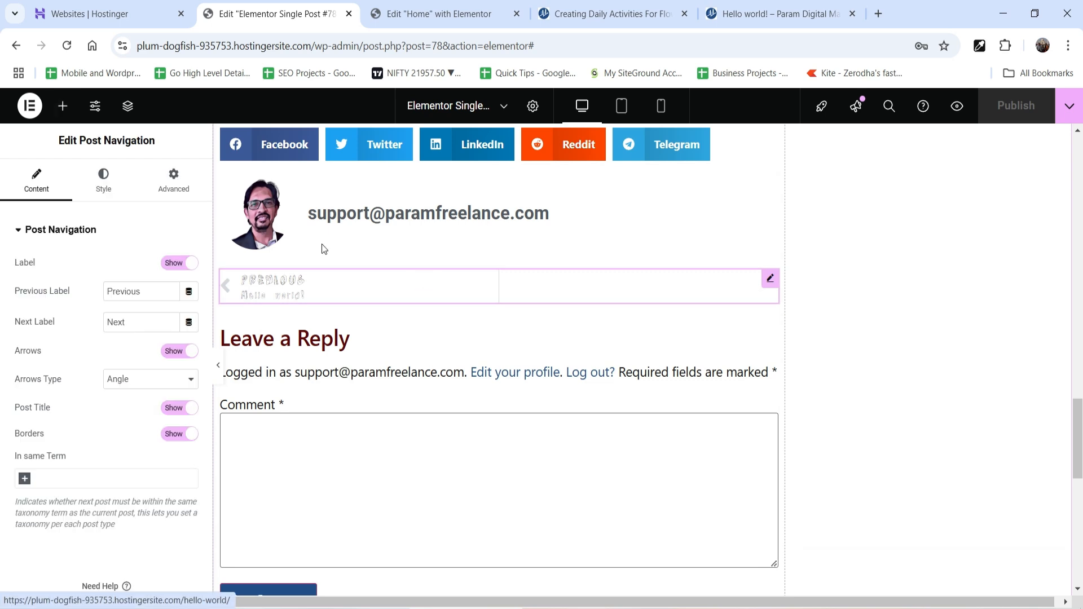
pyautogui.click(104, 180)
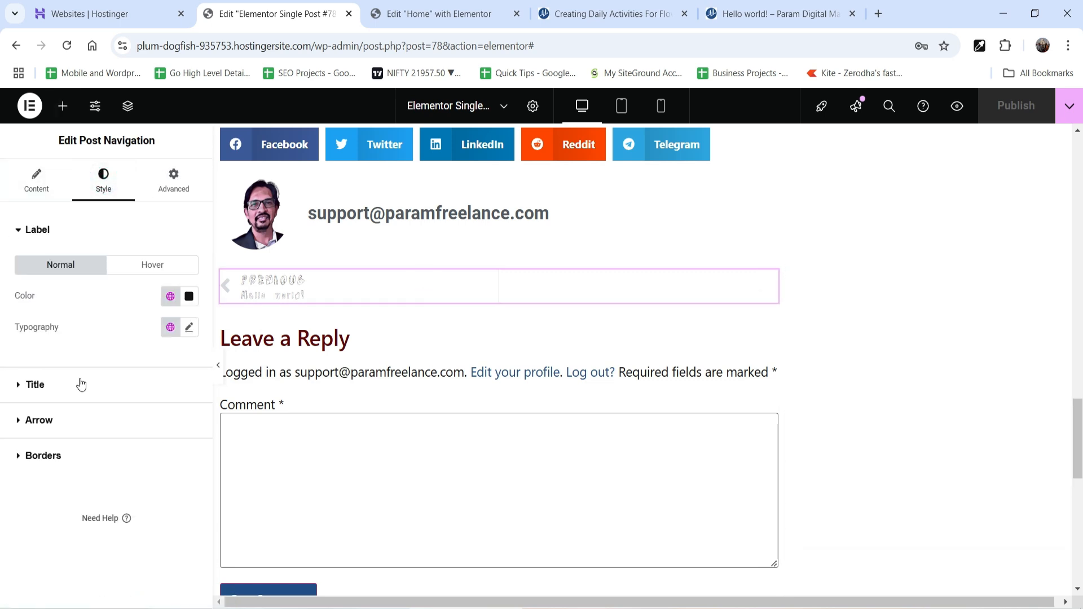
pyautogui.click(189, 327)
pyautogui.click(137, 402)
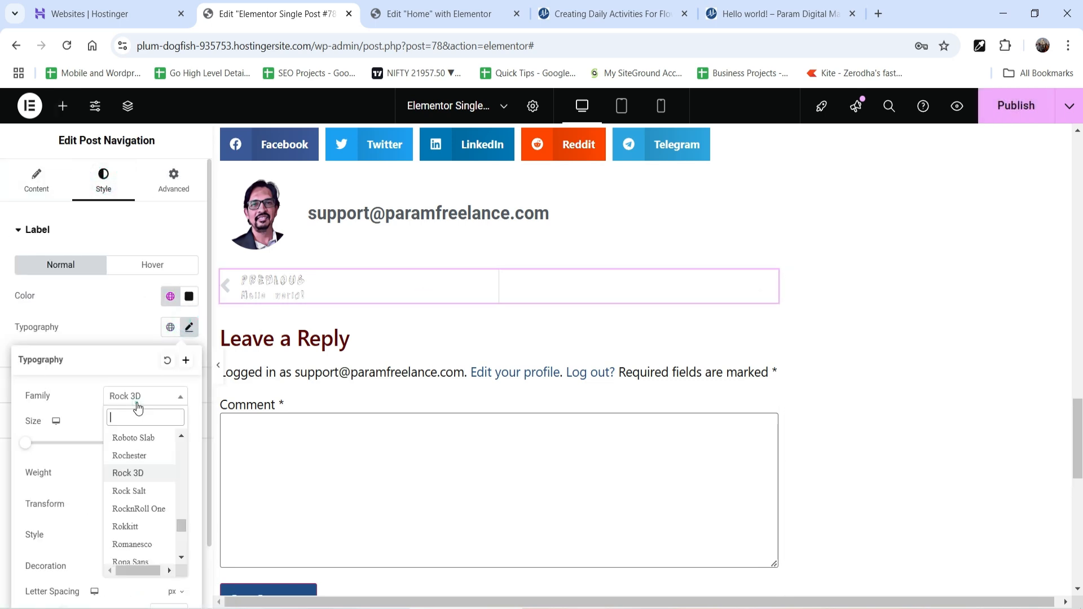
pyautogui.click(136, 438)
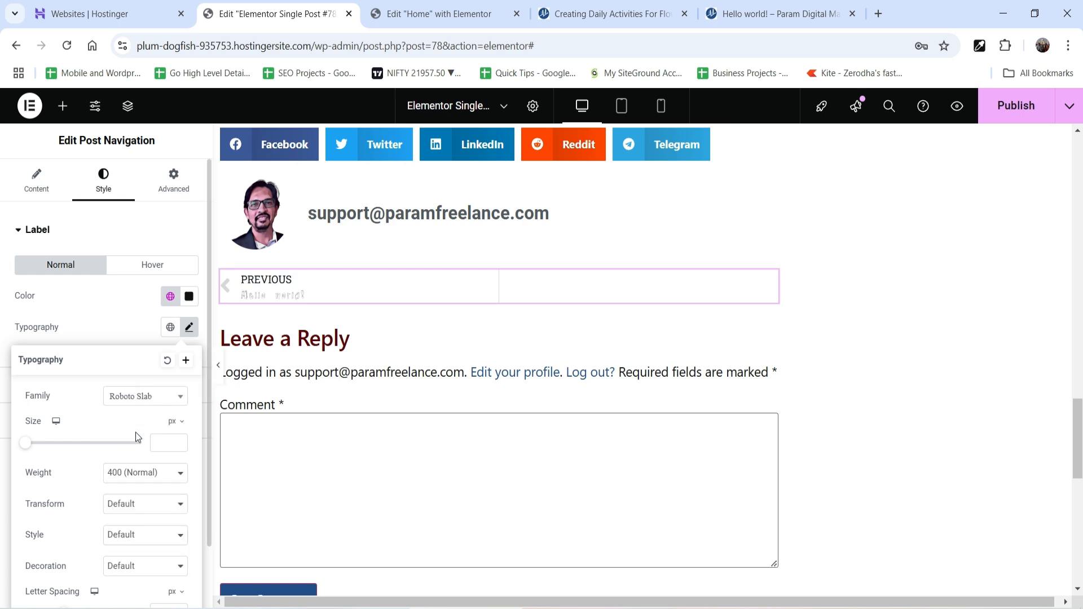
pyautogui.click(110, 311)
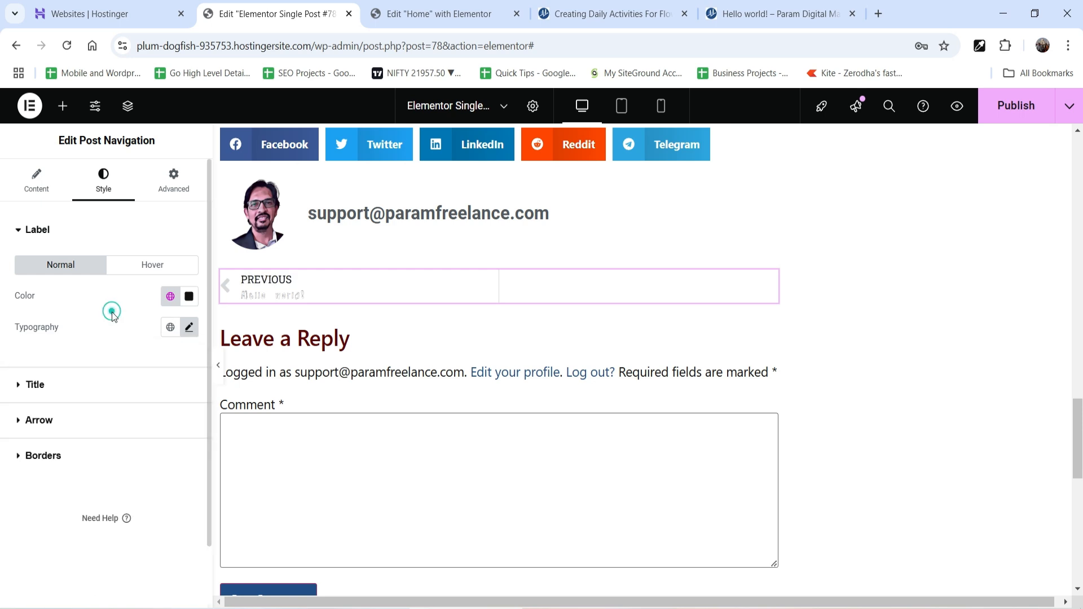
# Set the font family of the post navigation's title to Roboto Slab
pyautogui.click(97, 384)
pyautogui.click(189, 362)
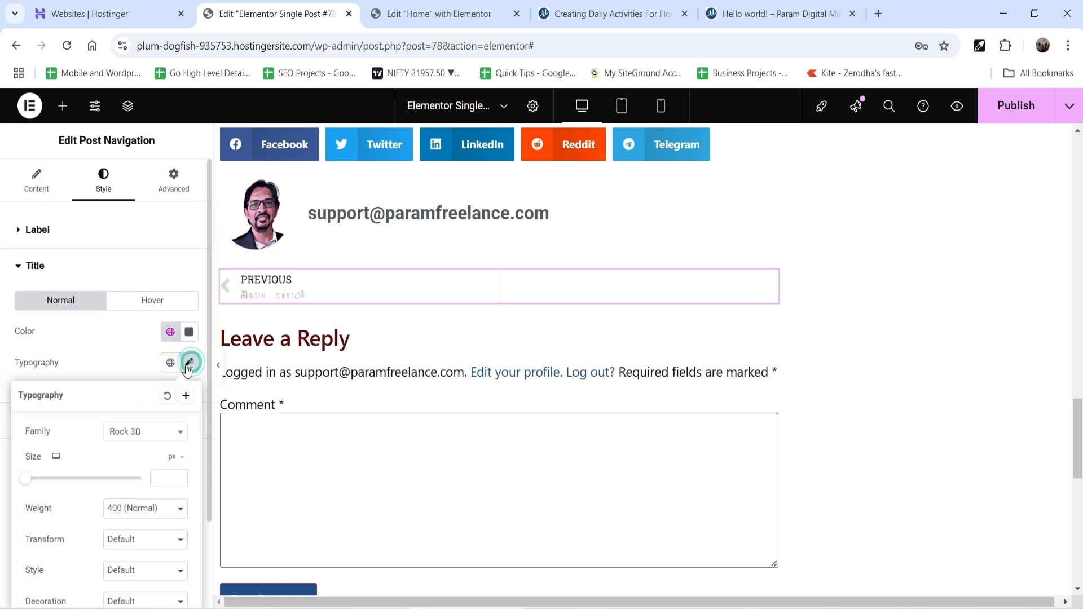
pyautogui.click(149, 434)
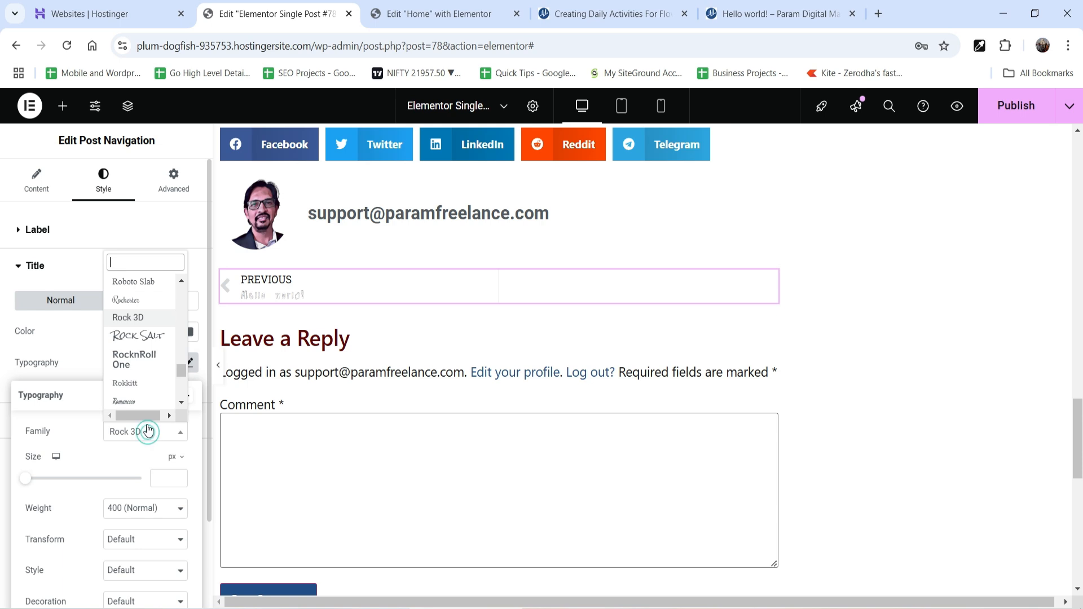
pyautogui.click(148, 282)
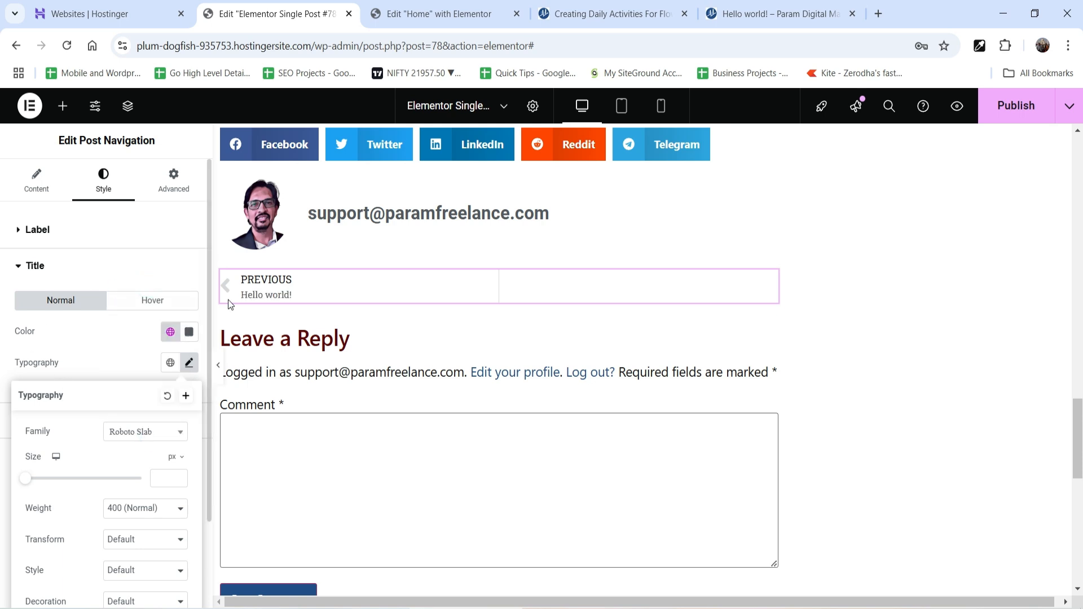
pyautogui.click(104, 349)
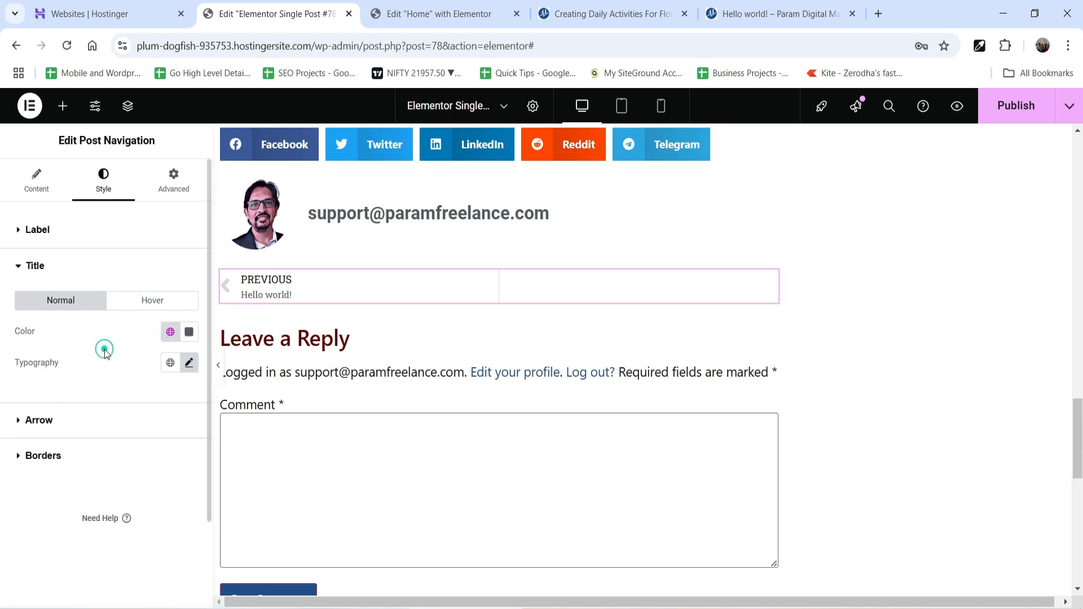
# Give the post navigation's title the Primary global color and a font size of 23 px
pyautogui.click(171, 332)
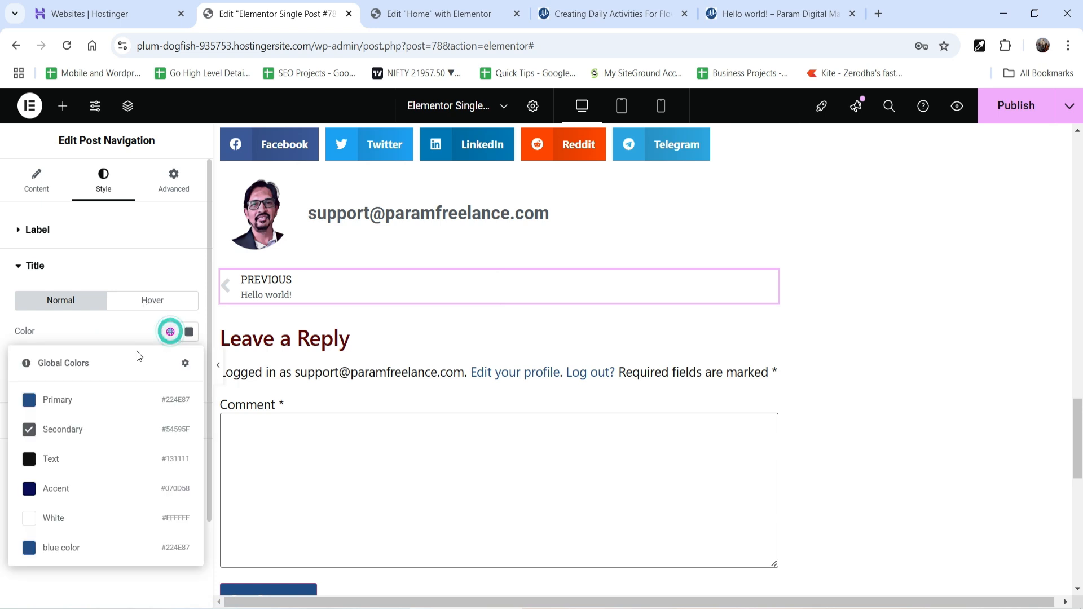
pyautogui.click(62, 404)
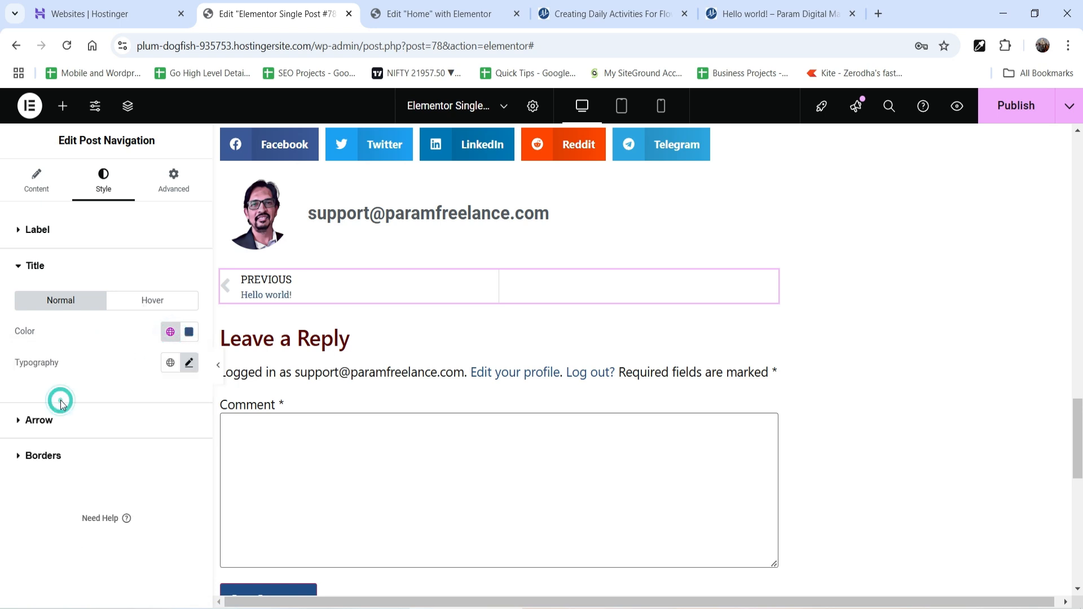
pyautogui.click(189, 362)
pyautogui.click(163, 478)
pyautogui.write('23')
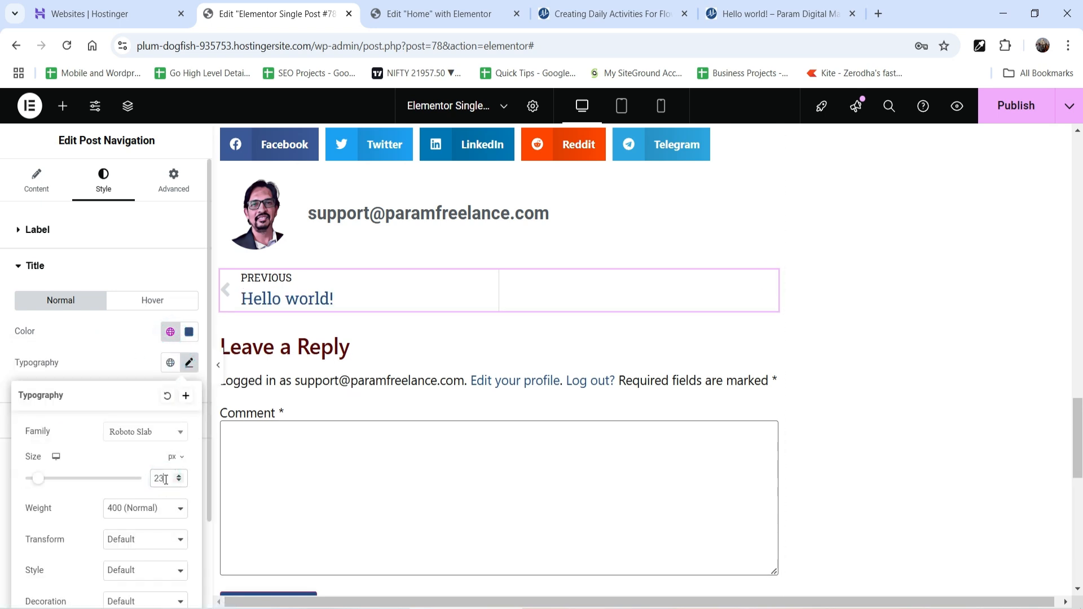
pyautogui.click(117, 346)
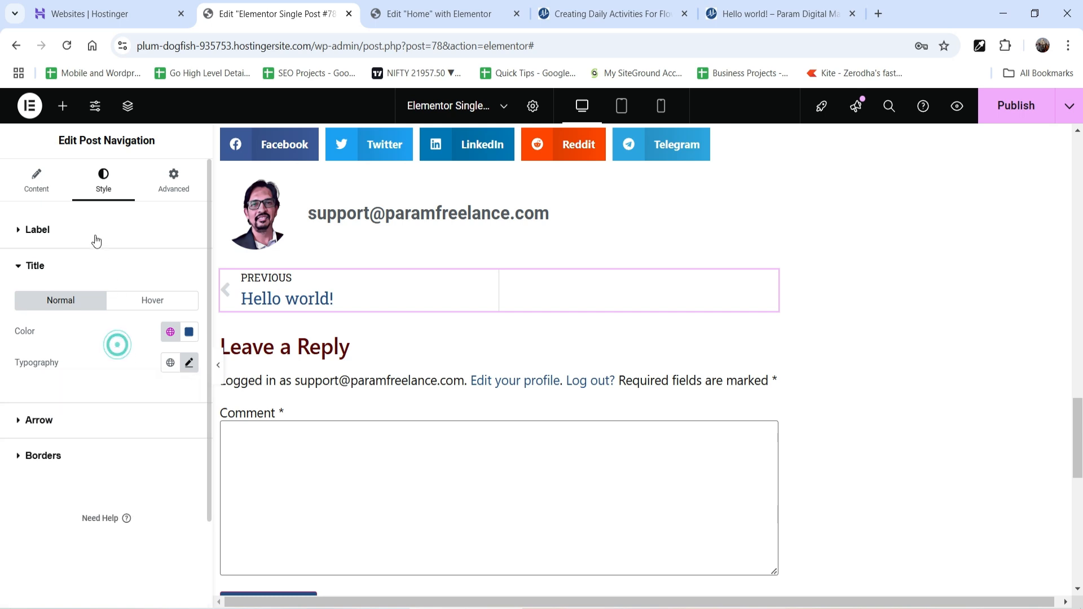
# Set the font size of the post navigation's label to 27 px
pyautogui.click(92, 230)
pyautogui.click(189, 327)
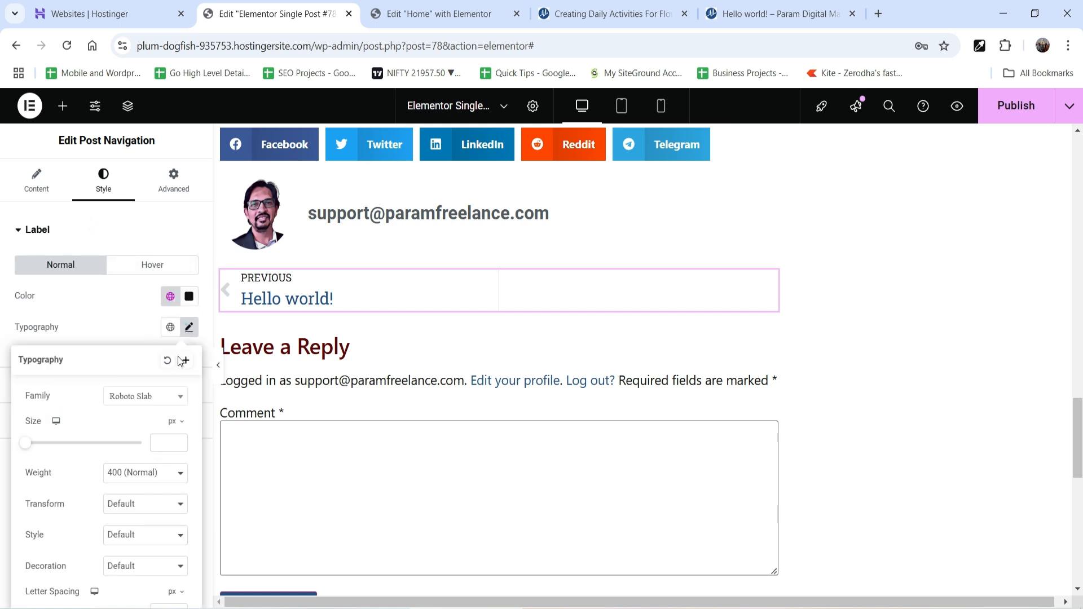
pyautogui.click(161, 443)
pyautogui.write('17')
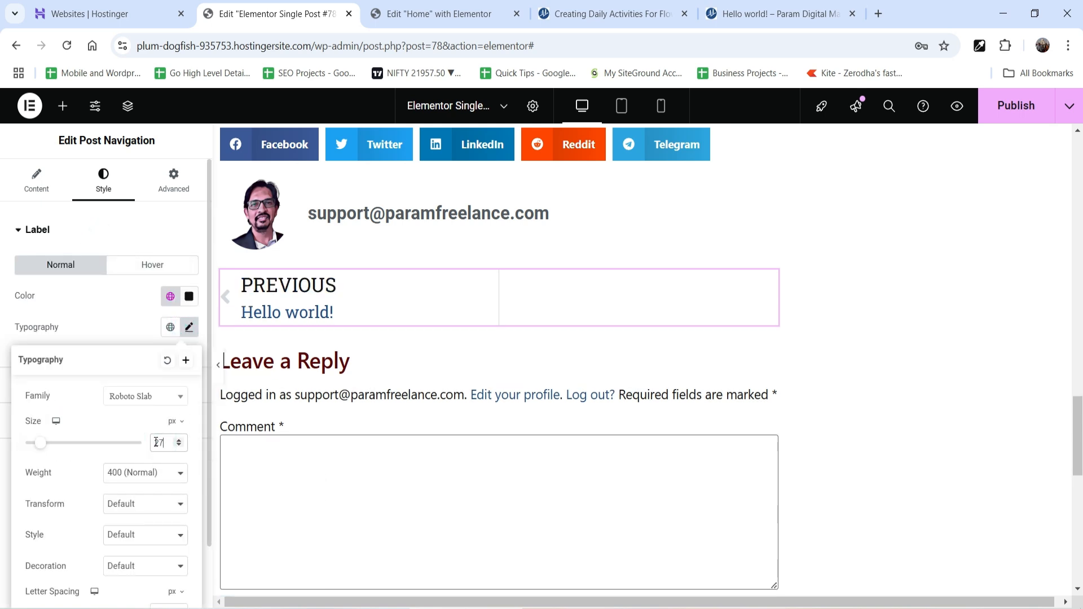
pyautogui.click(100, 325)
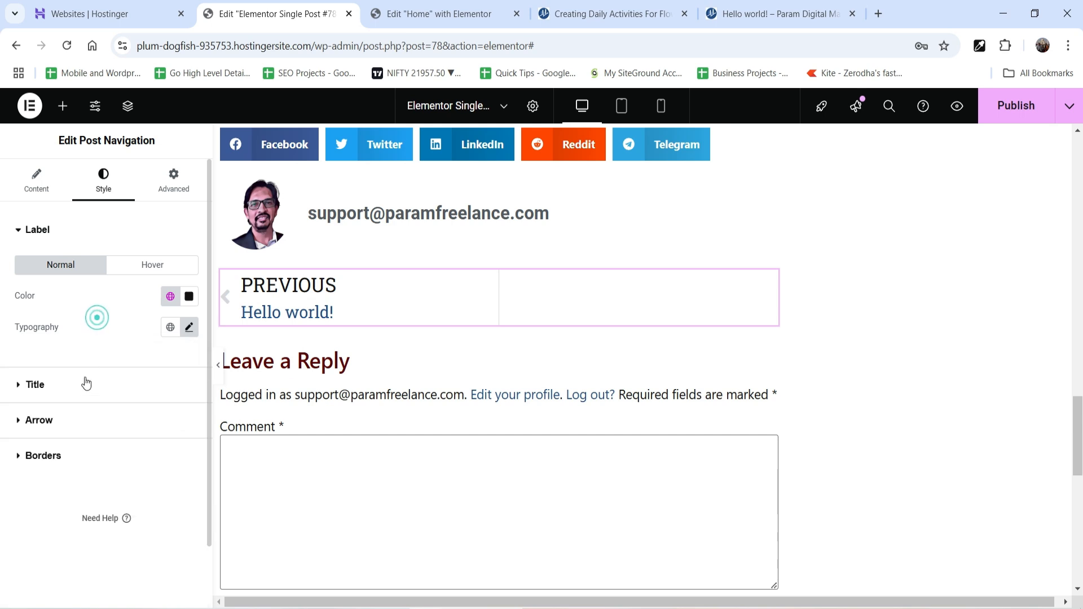
# Color the post navigation's arrow with the Primary global color and publish the template changes
pyautogui.click(66, 420)
pyautogui.click(171, 368)
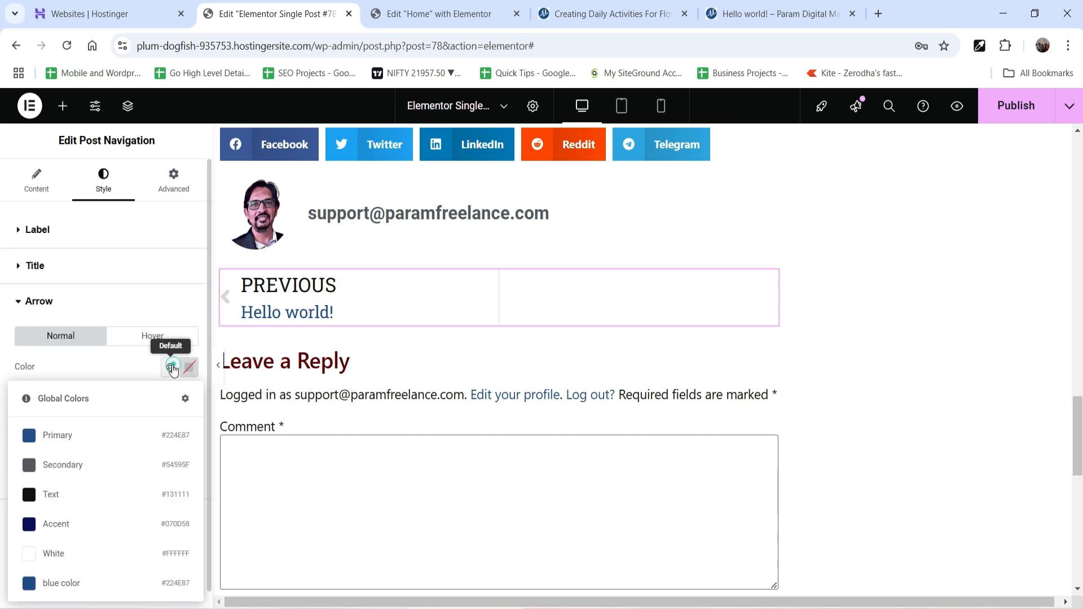
pyautogui.click(75, 440)
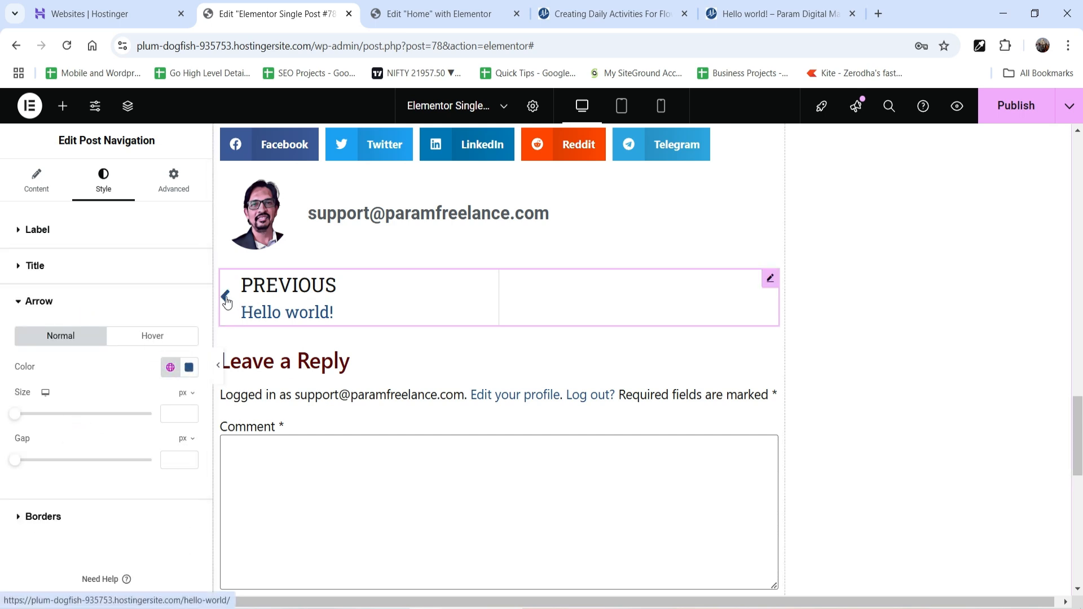
pyautogui.click(80, 518)
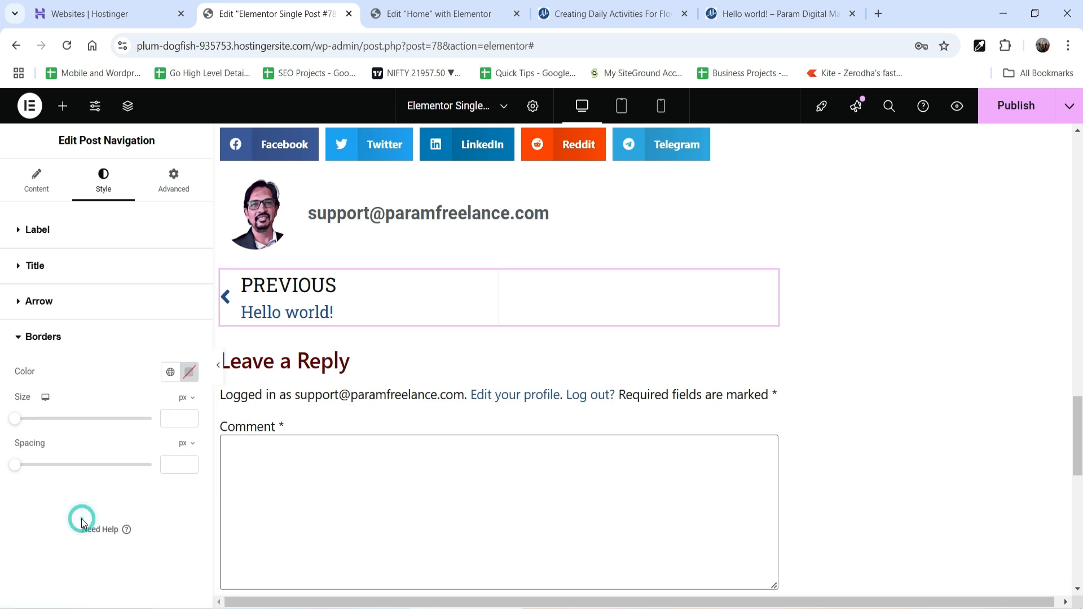
pyautogui.click(1015, 108)
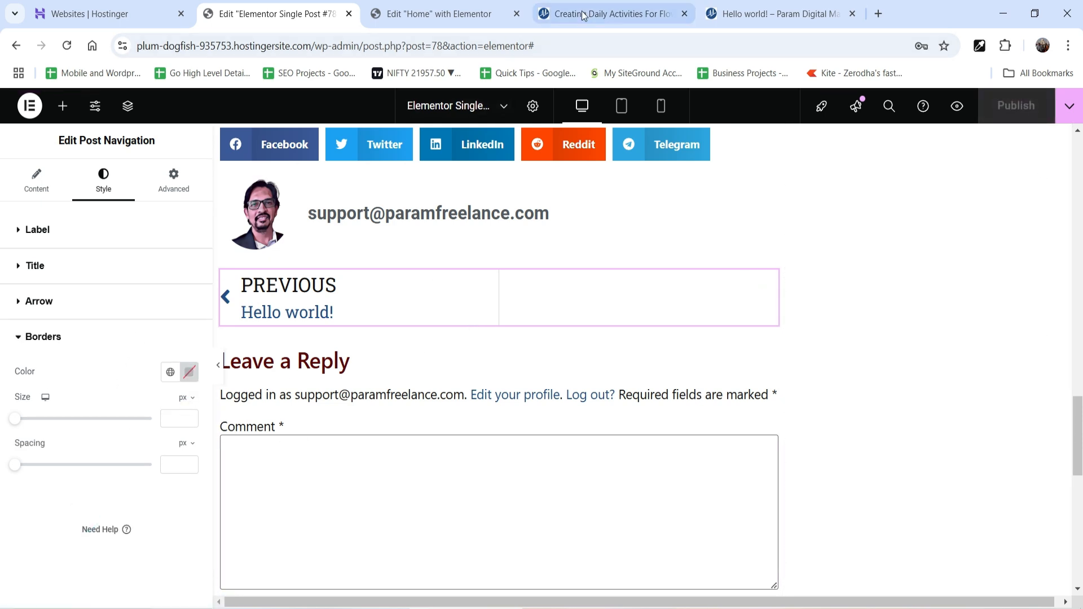
# Reload the live "Creating Daily Activities For Flowless Business" post and examine its restyled post navigation
pyautogui.click(583, 15)
pyautogui.click(66, 46)
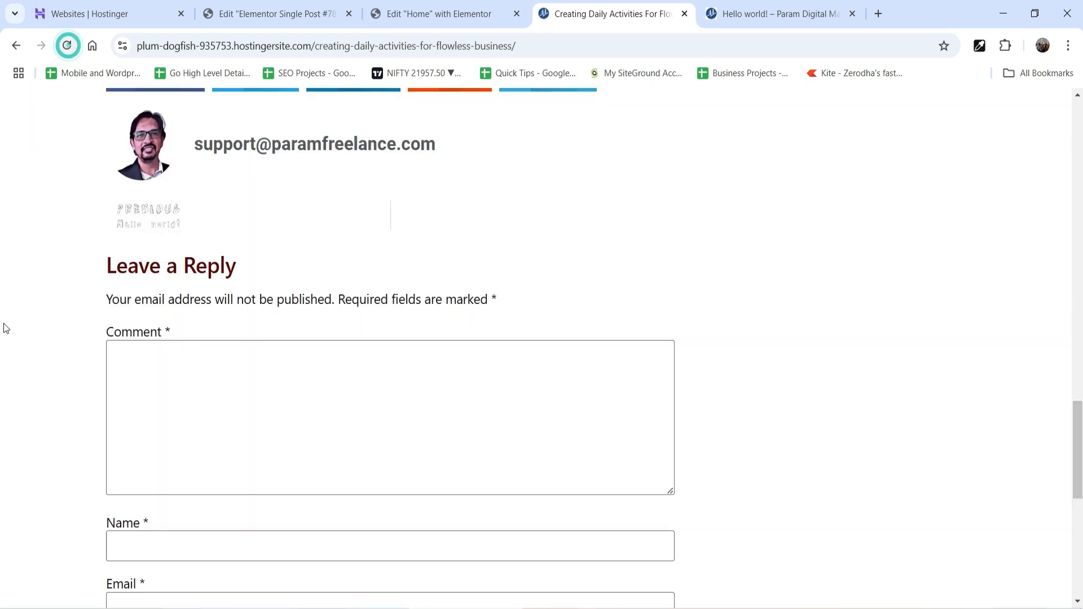
pyautogui.click(67, 46)
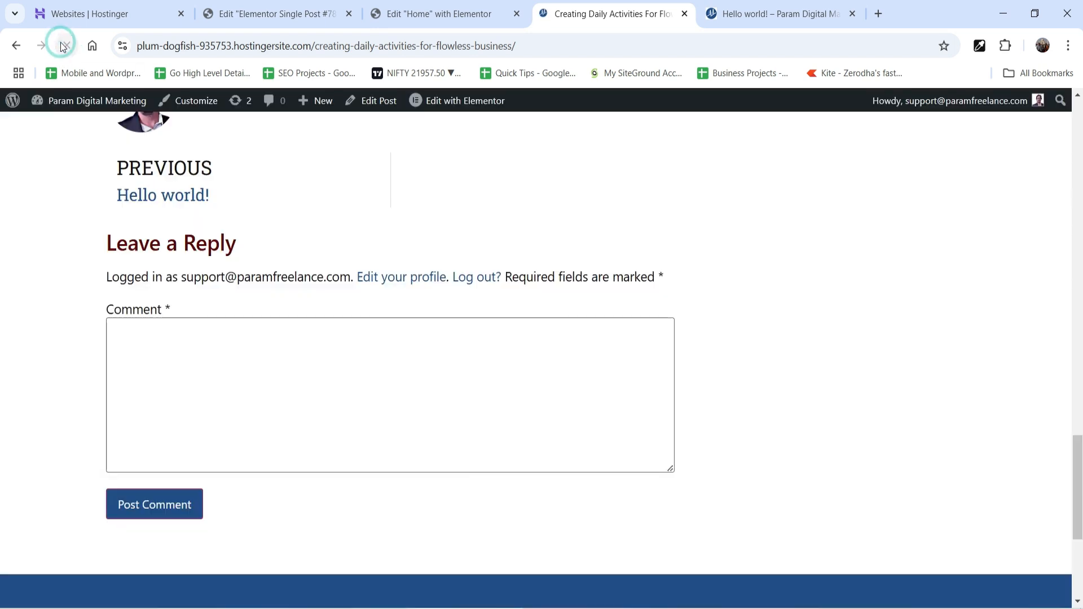
pyautogui.scroll(1, 365, 406)
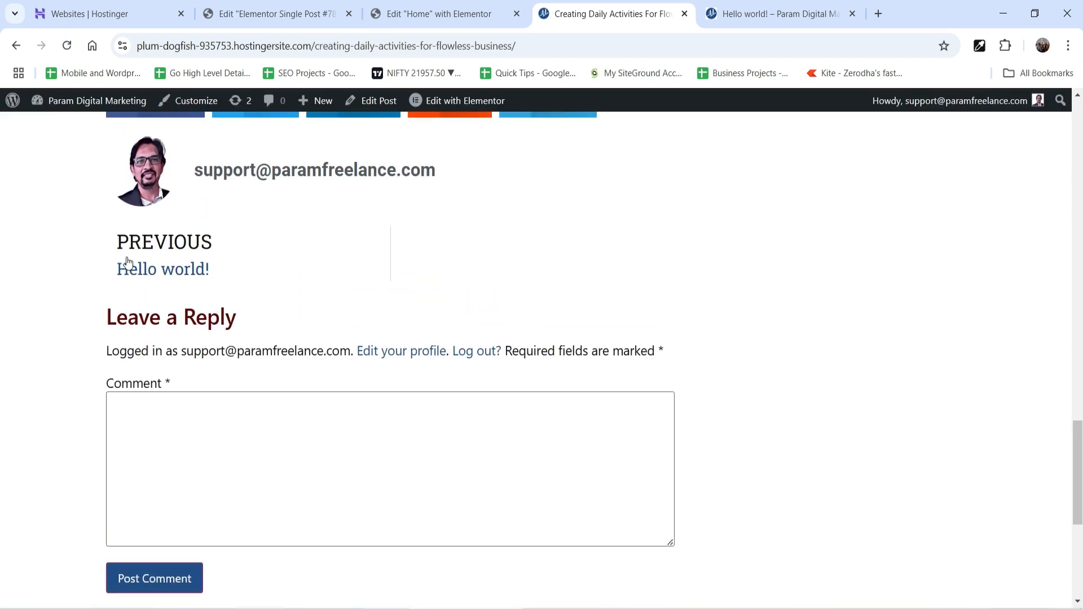
# Back in the template editor, add an outline box shadow with a blur of 10 to the author box
pyautogui.click(442, 17)
pyautogui.click(277, 13)
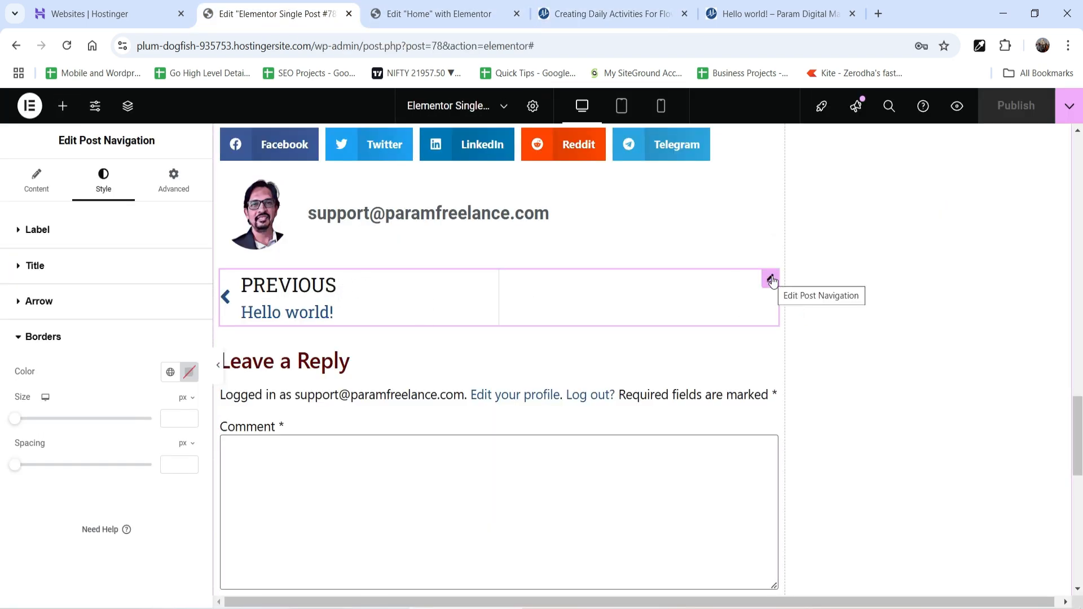
pyautogui.click(771, 185)
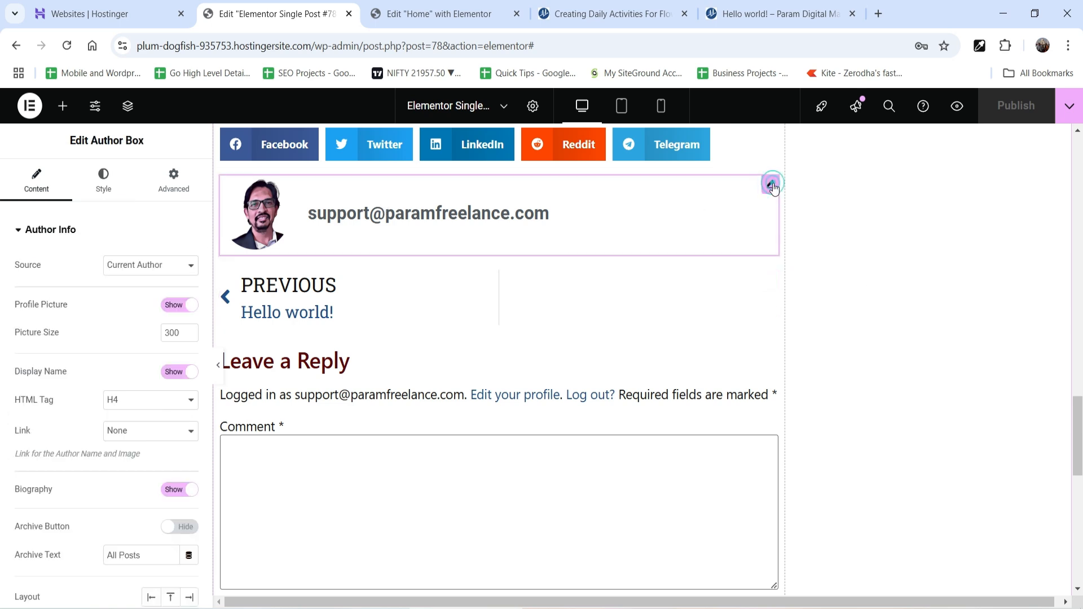
pyautogui.click(97, 190)
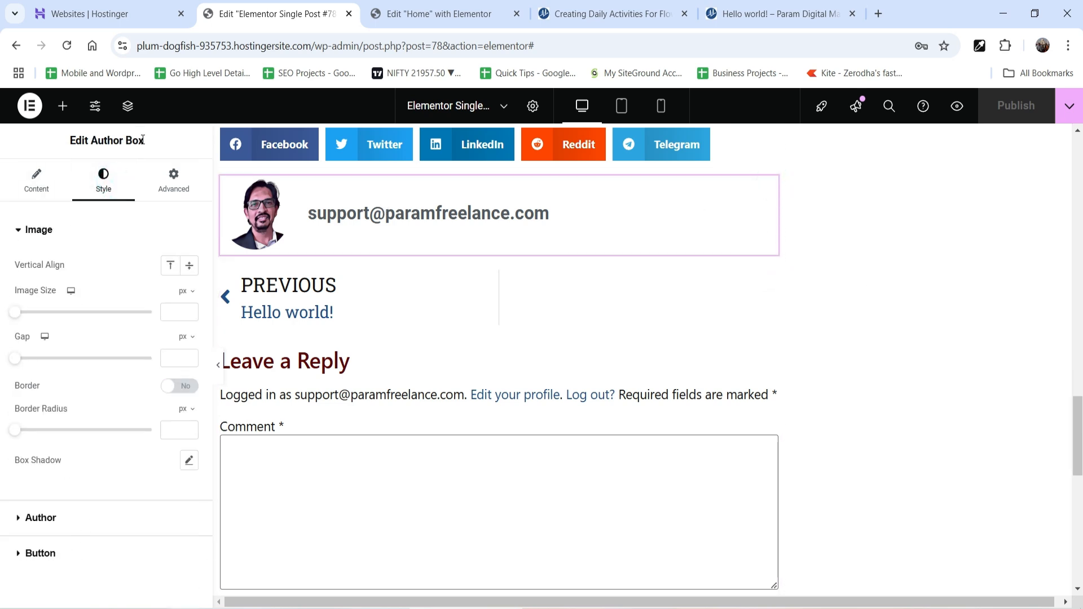
pyautogui.scroll(-8, 107, 394)
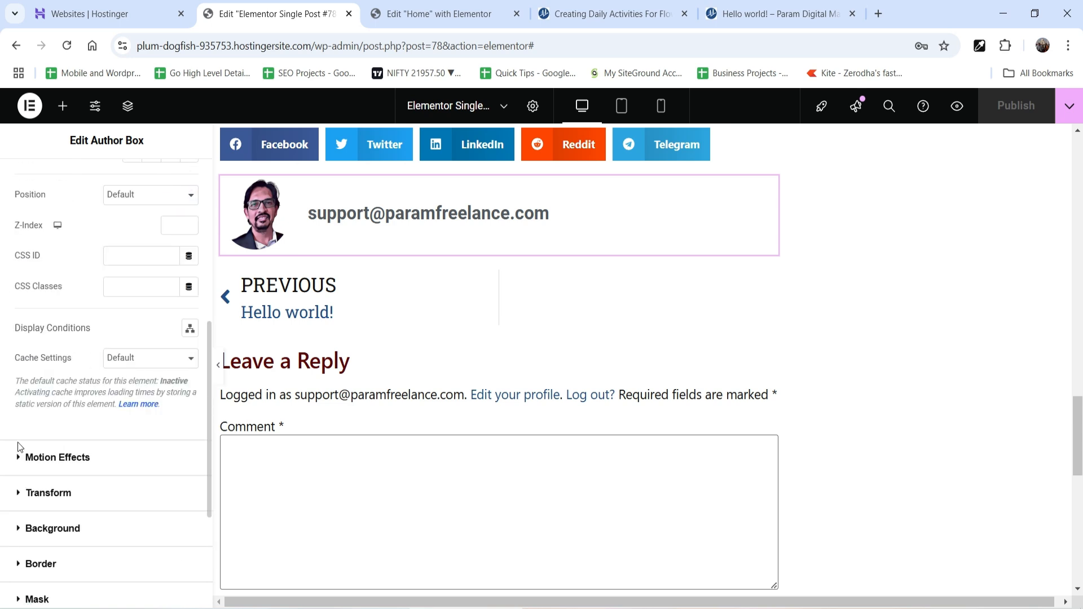
pyautogui.click(57, 420)
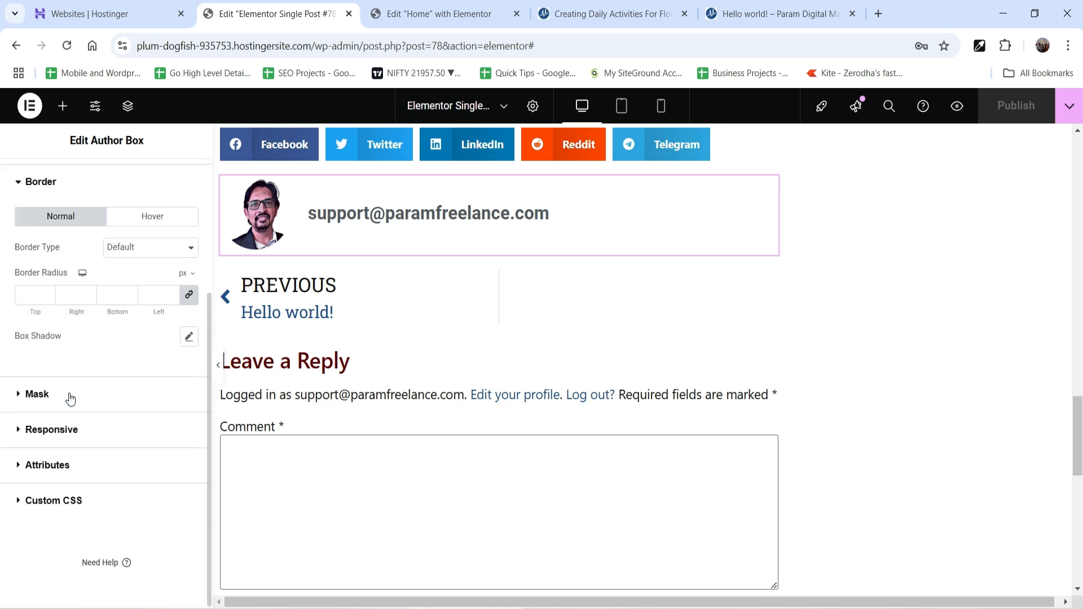
pyautogui.click(188, 336)
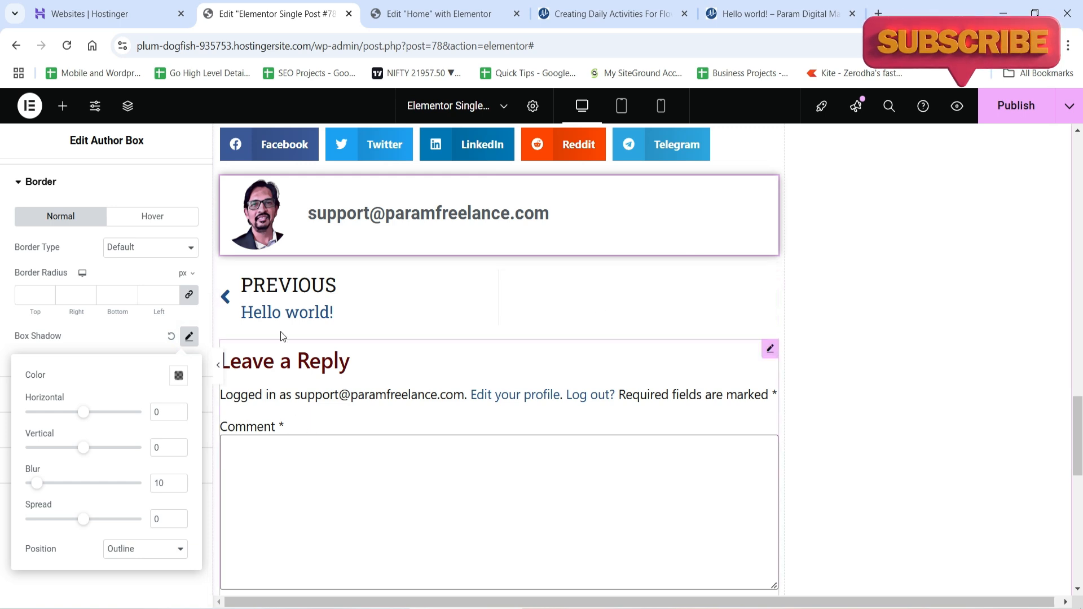
# Set the post navigation widget's padding to 25 px on all sides
pyautogui.click(769, 281)
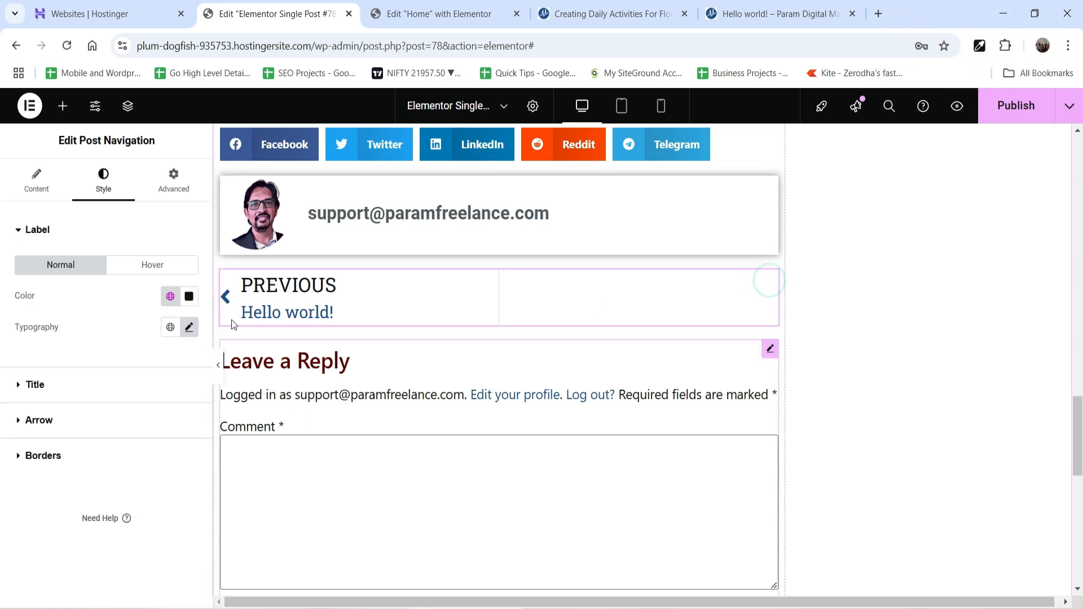
pyautogui.click(177, 196)
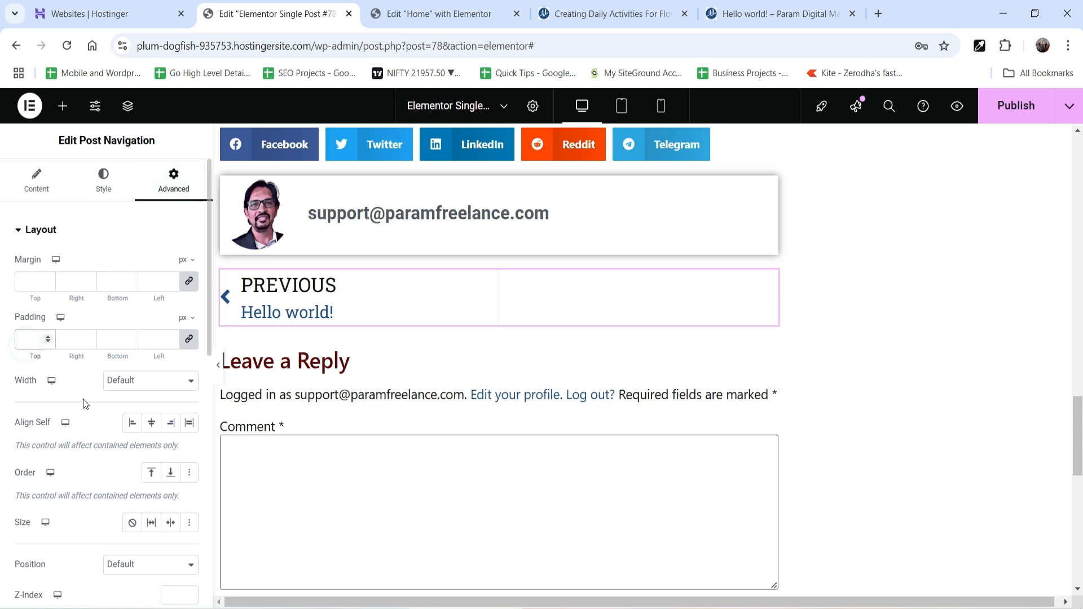
pyautogui.write('25')
pyautogui.scroll(-10, 90, 395)
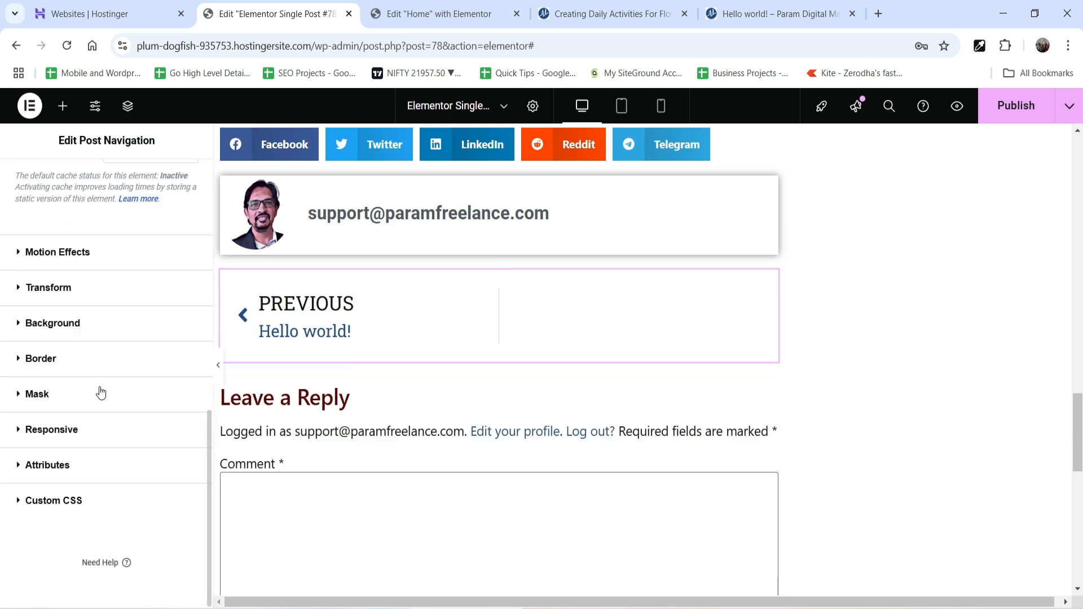
# Add a box shadow with default settings to the post navigation widget and publish the template changes
pyautogui.click(57, 364)
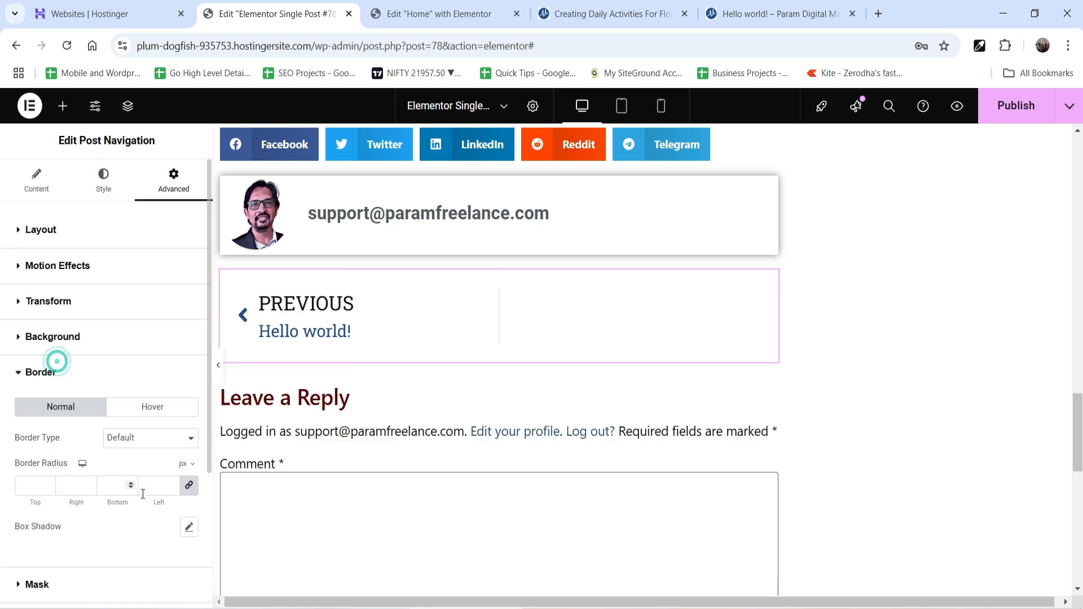
pyautogui.click(189, 528)
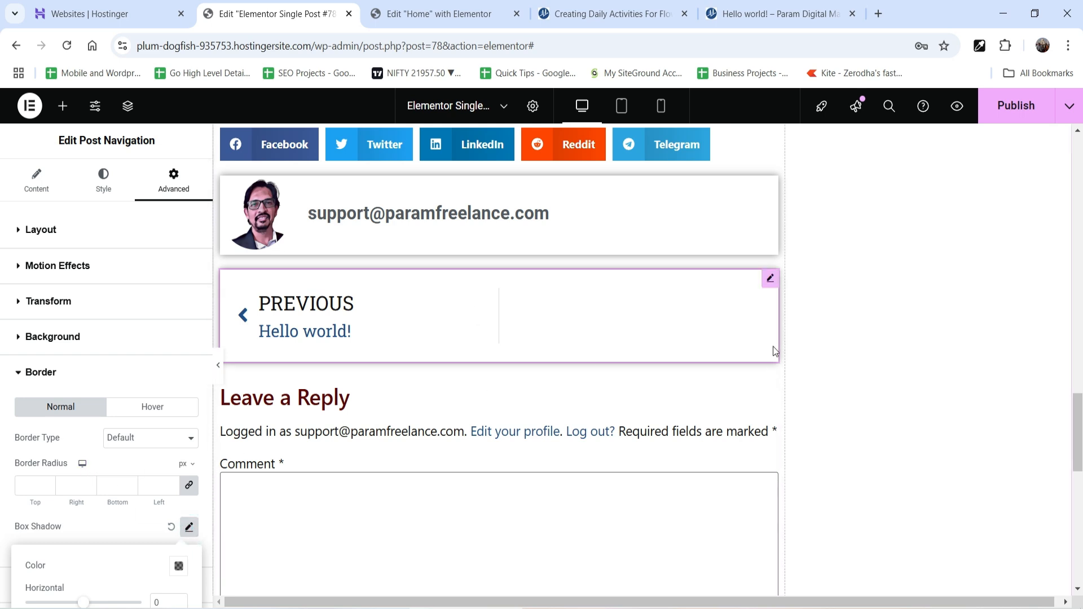
pyautogui.click(1001, 109)
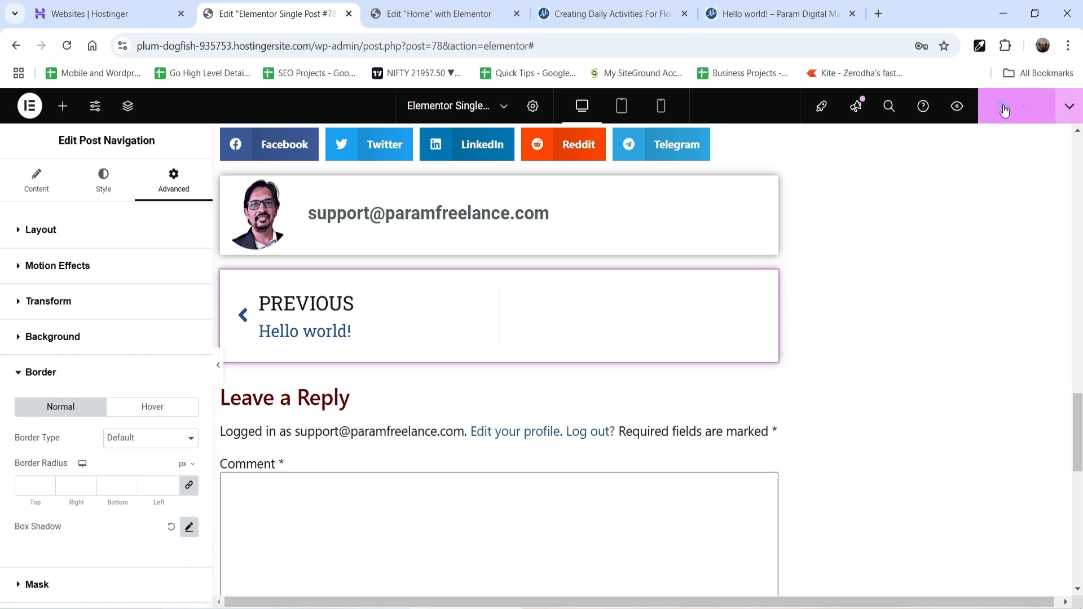
# Reload the live "Creating Daily Activities For Flowless Business" post and examine its author box, post navigation and header
pyautogui.click(564, 13)
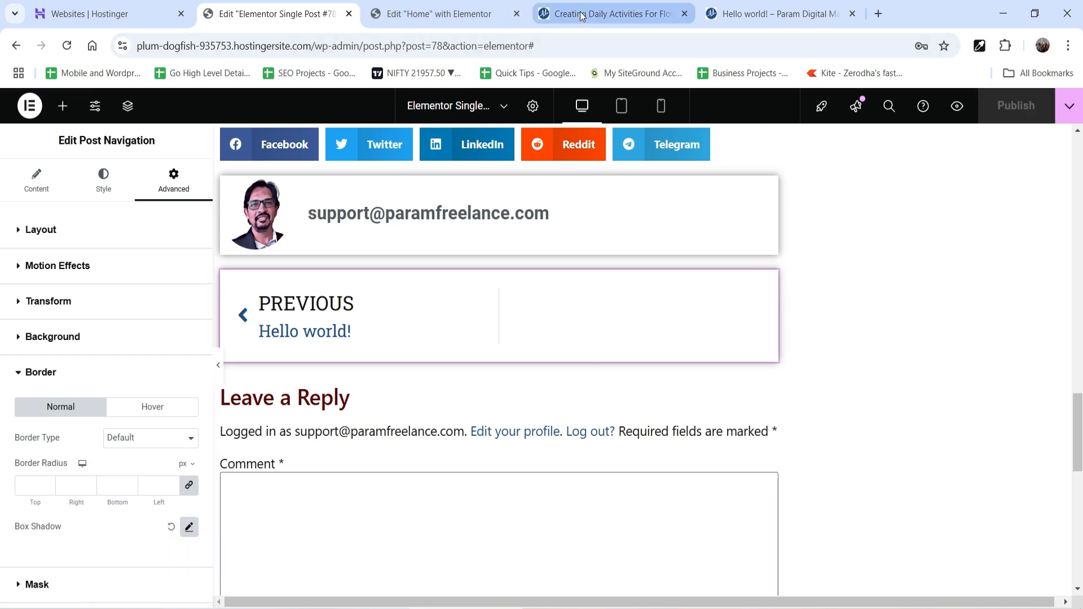
pyautogui.click(67, 45)
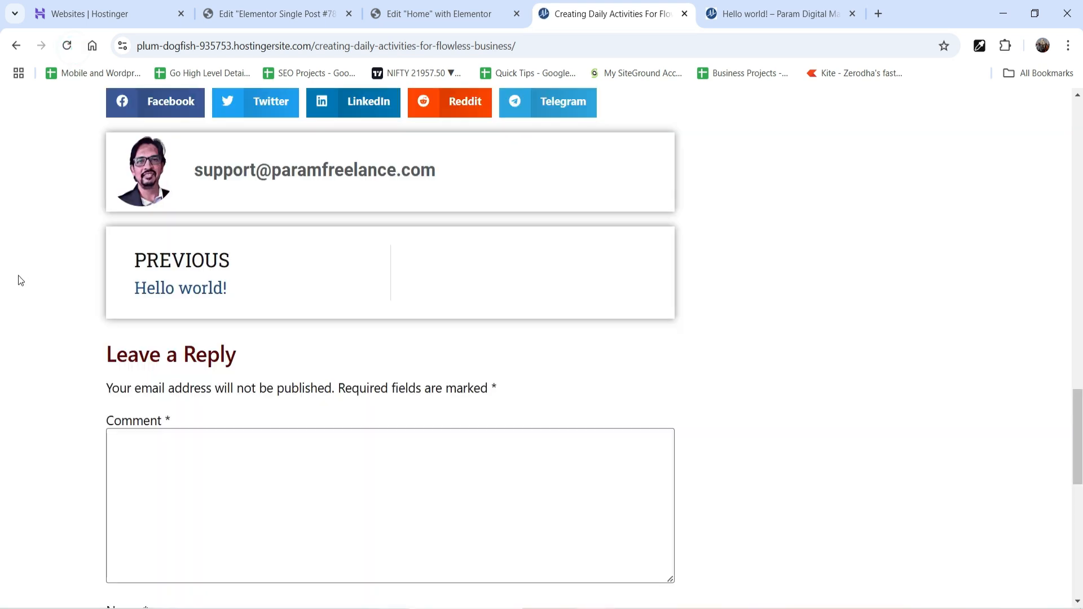
pyautogui.scroll(15, 481, 394)
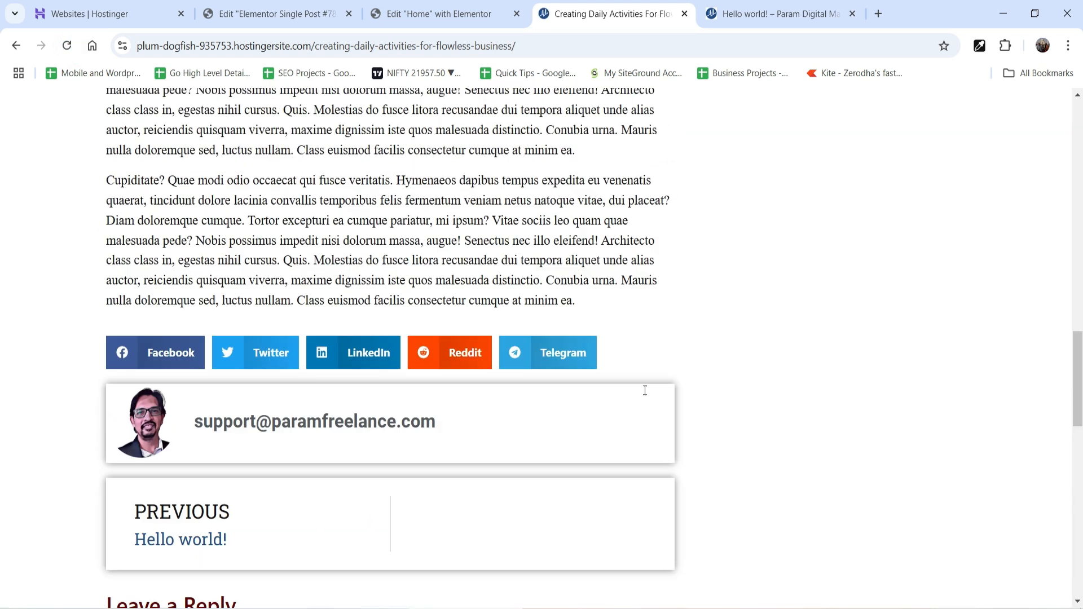
pyautogui.scroll(10, 598, 282)
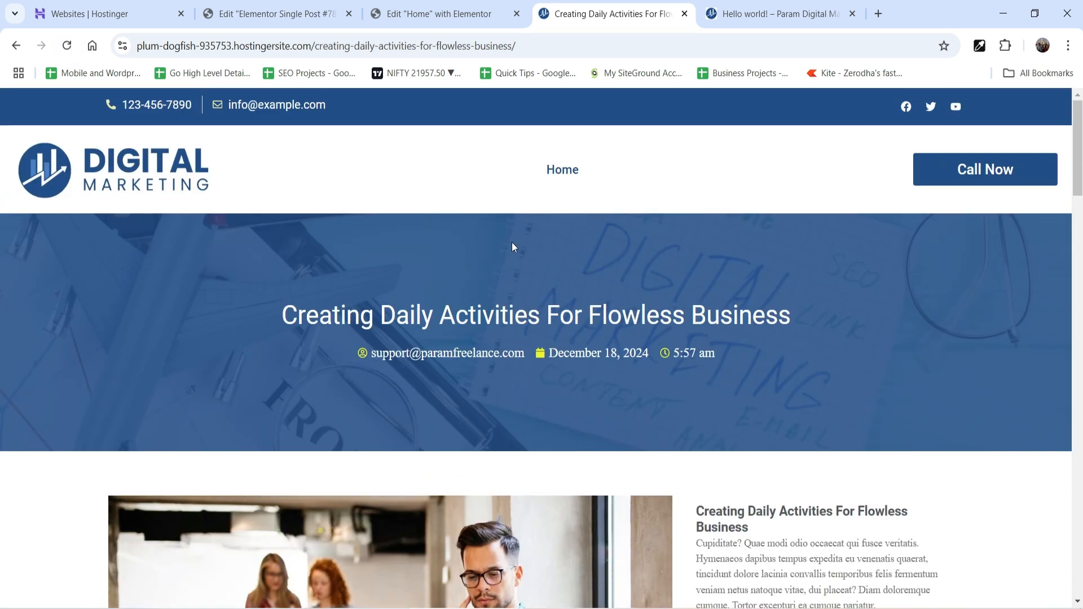
# Go to the live site's home page and examine its sections down to "Recently Published Articles" and the footer
pyautogui.click(551, 178)
pyautogui.scroll(-20, 710, 315)
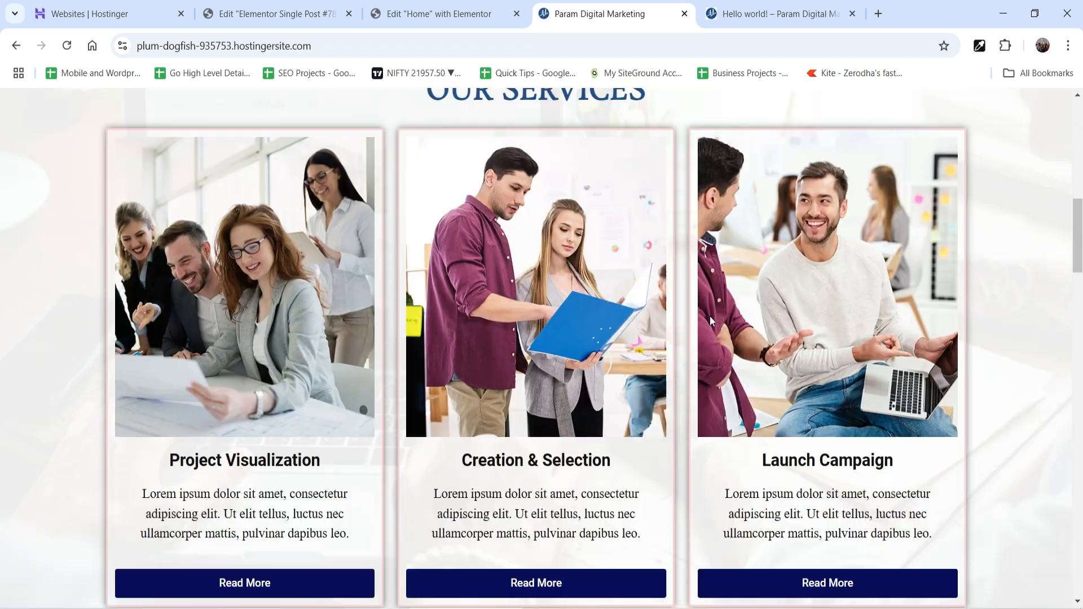
pyautogui.scroll(-10, 681, 339)
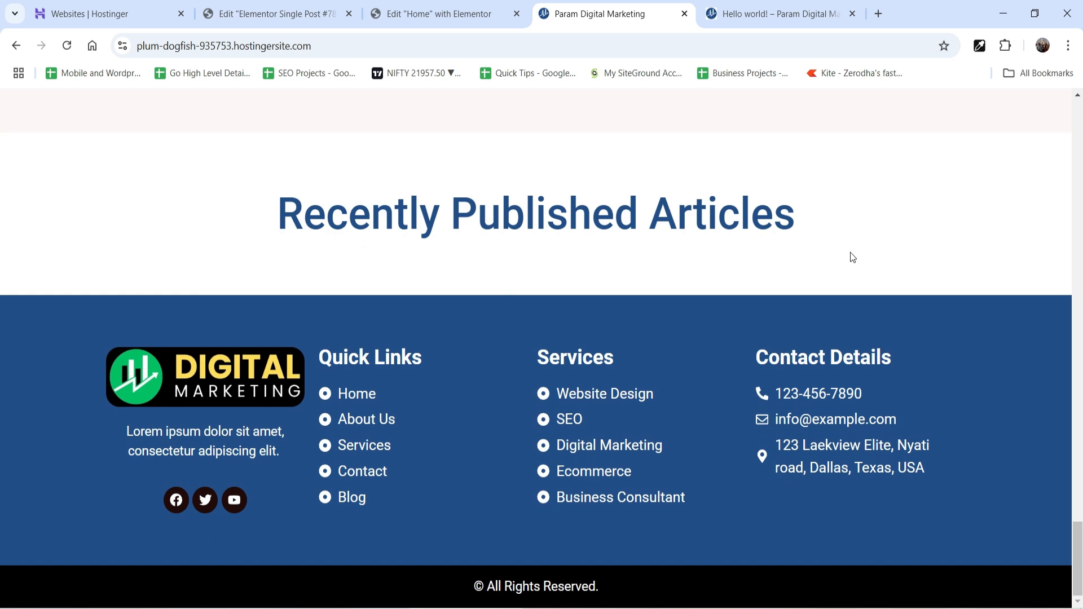
# Close the live "Hello world!" post and start a new post from the WordPress dashboard's post list
pyautogui.click(781, 11)
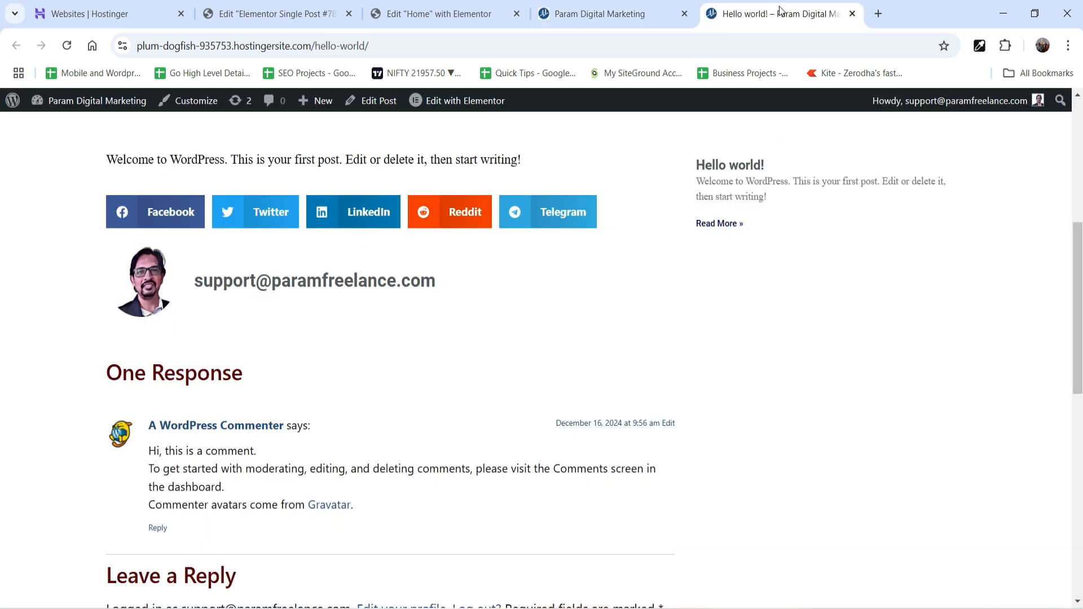
pyautogui.hotkey('ctrl', 'w')
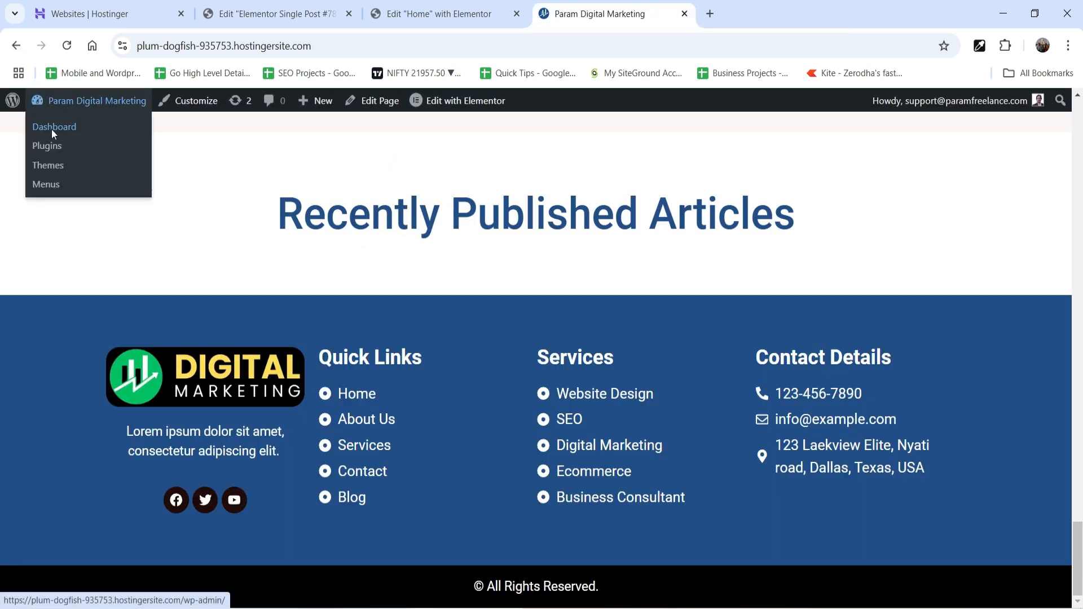
pyautogui.click(52, 128)
pyautogui.click(52, 218)
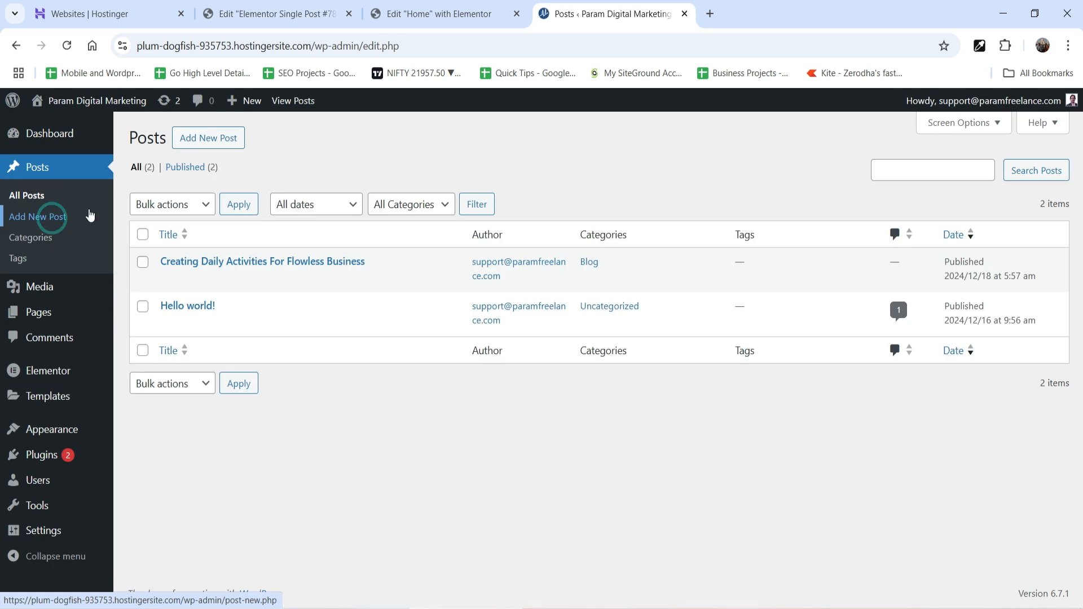
pyautogui.click(205, 141)
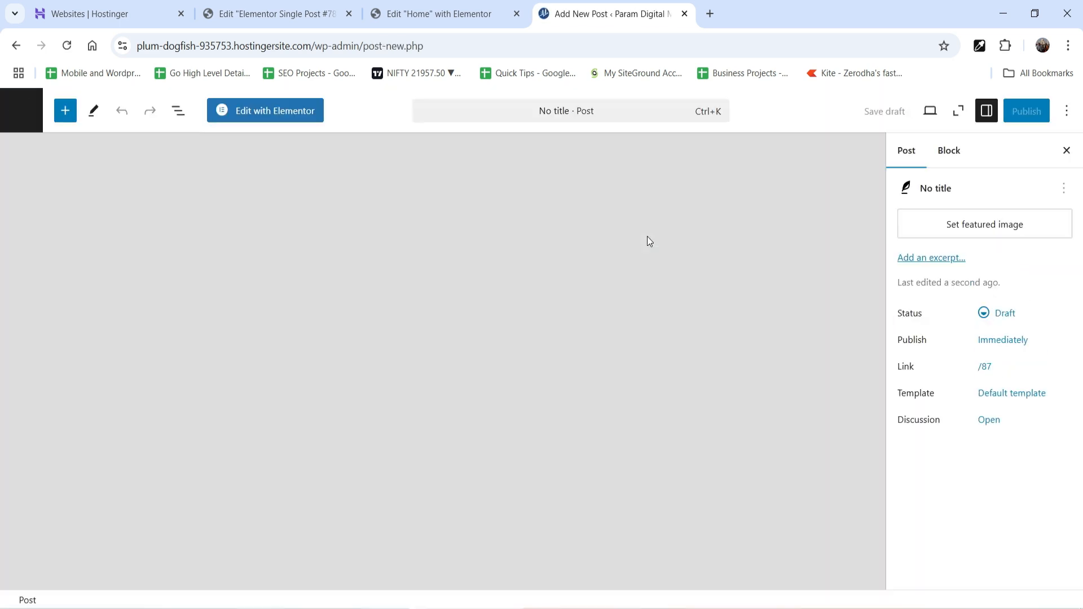
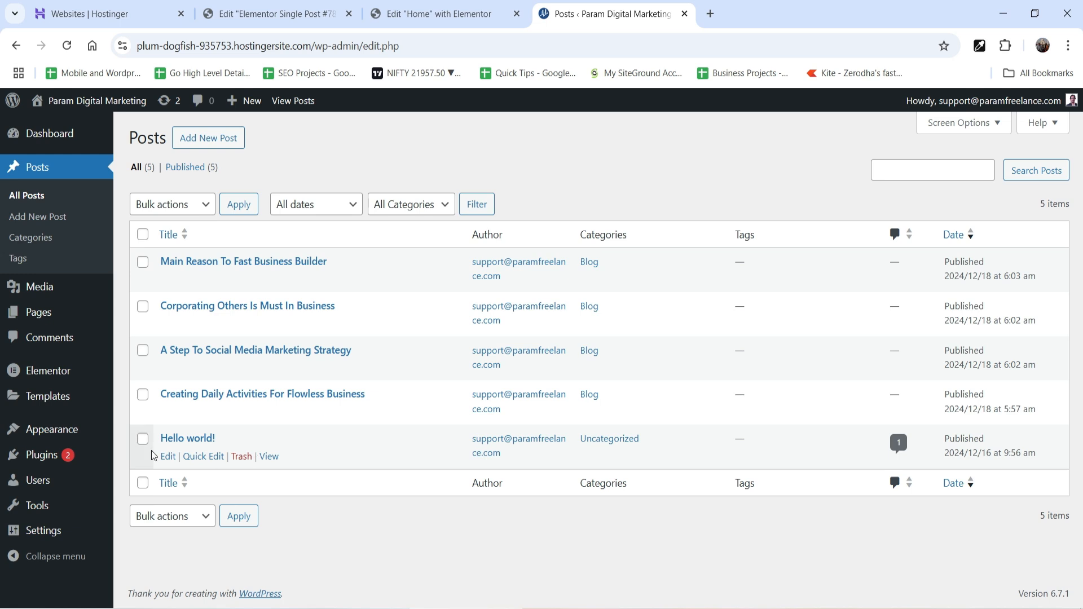
# Move the "Hello world!" post to the trash and view "Main Reason To Fast Business Builder" in a new browser tab
pyautogui.click(241, 456)
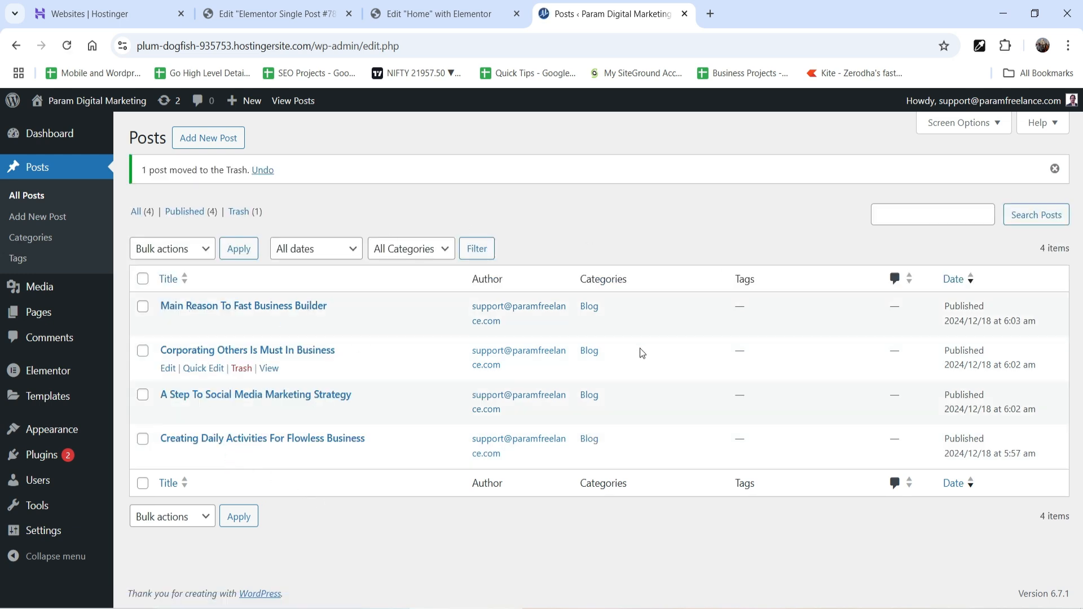
pyautogui.rightClick(269, 325)
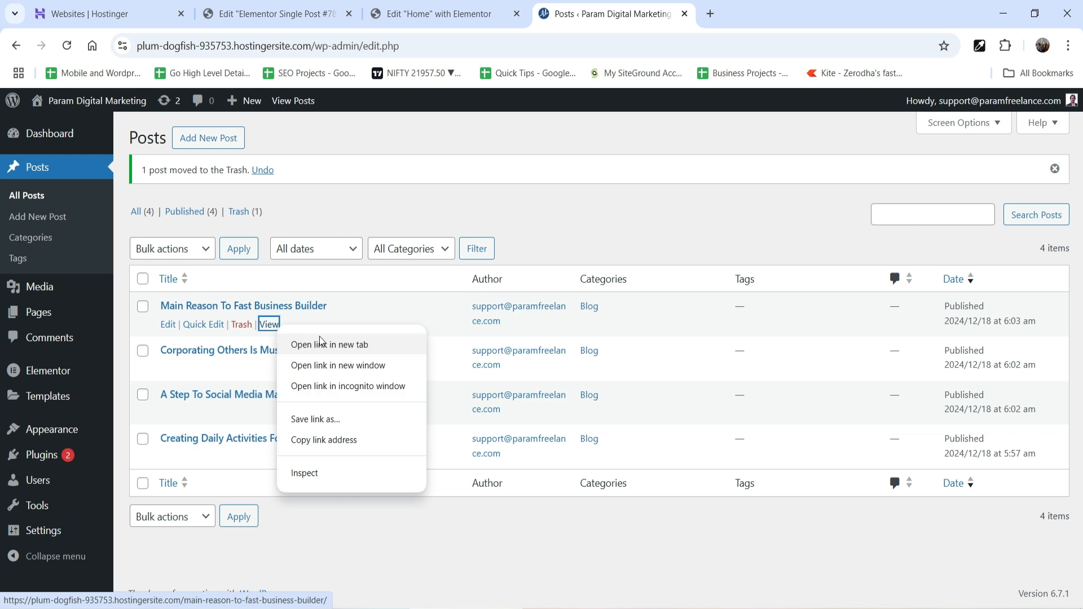
pyautogui.click(316, 343)
pyautogui.hotkey('ctrl', 'Tab')
# Examine the live "Main Reason To Fast Business Builder" post, comparing its title with the first entry of the sidebar post list
pyautogui.scroll(-3, 891, 347)
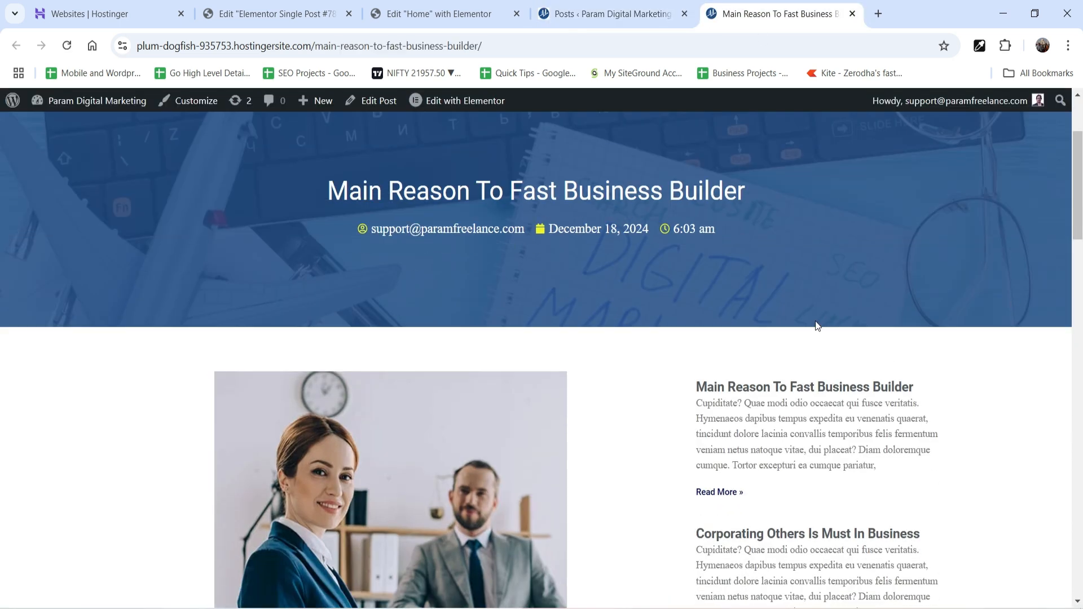
pyautogui.scroll(1, 411, 186)
pyautogui.scroll(-5, 1003, 299)
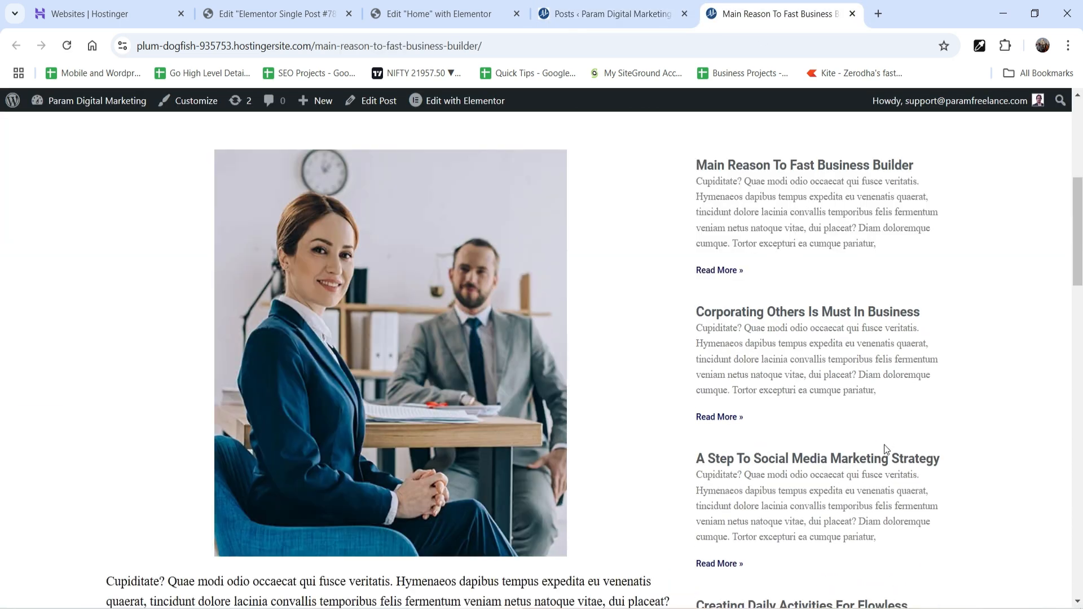
pyautogui.scroll(-5, 868, 255)
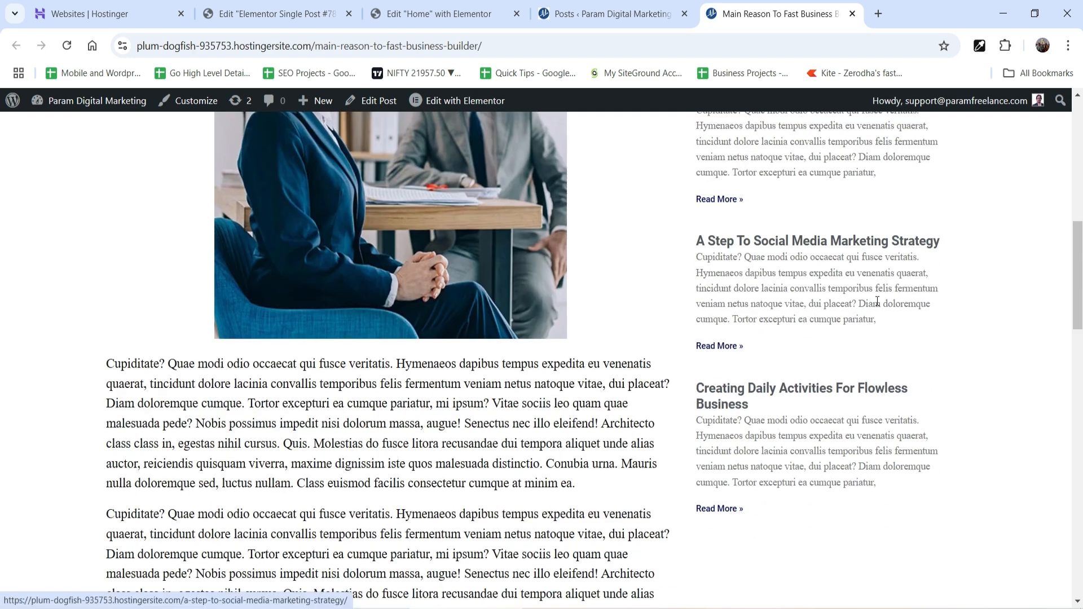
pyautogui.scroll(5, 725, 224)
pyautogui.scroll(-9, 836, 299)
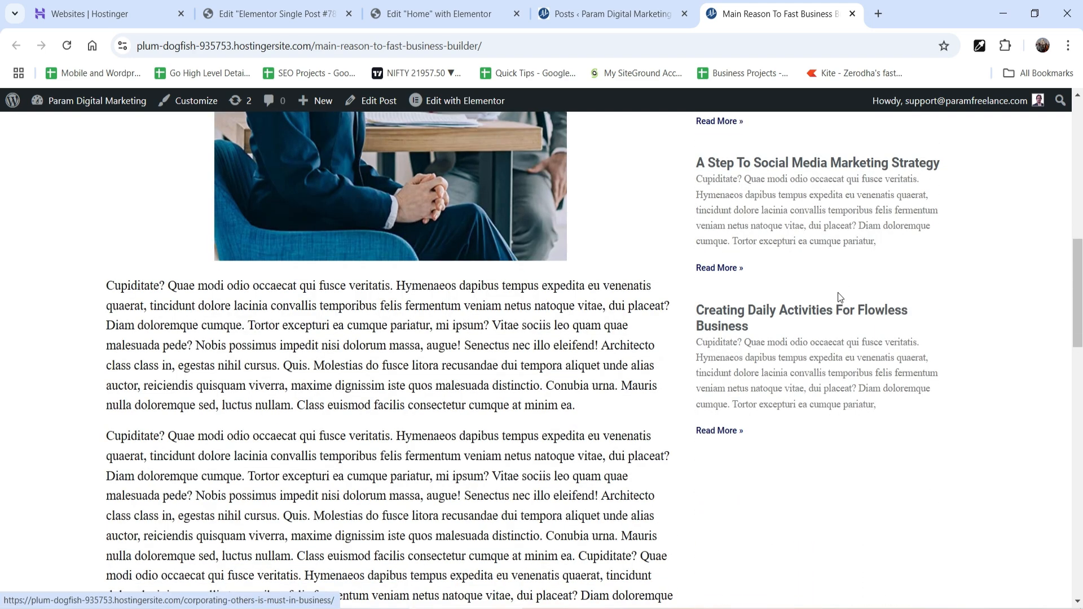
pyautogui.scroll(15, 838, 293)
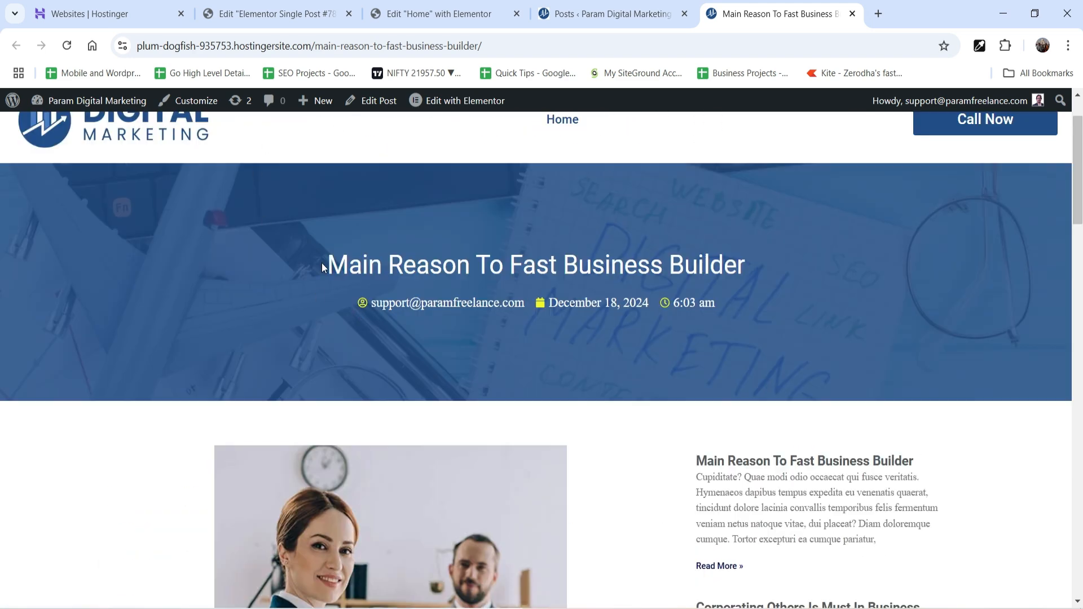
pyautogui.scroll(-3, 813, 306)
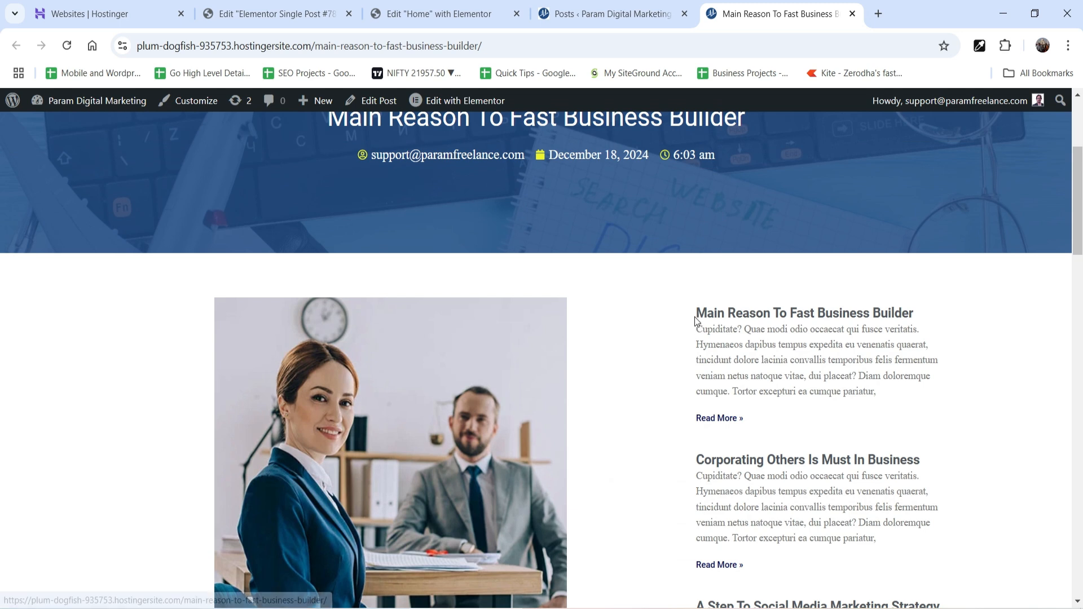
pyautogui.moveTo(689, 311); pyautogui.dragTo(877, 392)
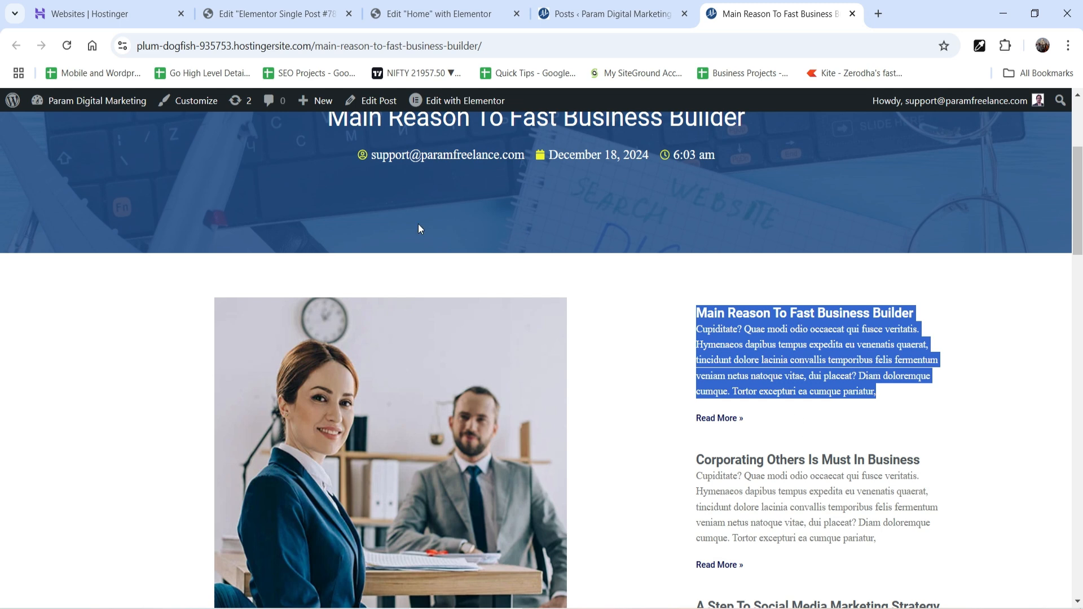
# Back in the template editor, exclude the Current Post from the sidebar Posts widget's query and publish the template
pyautogui.click(290, 17)
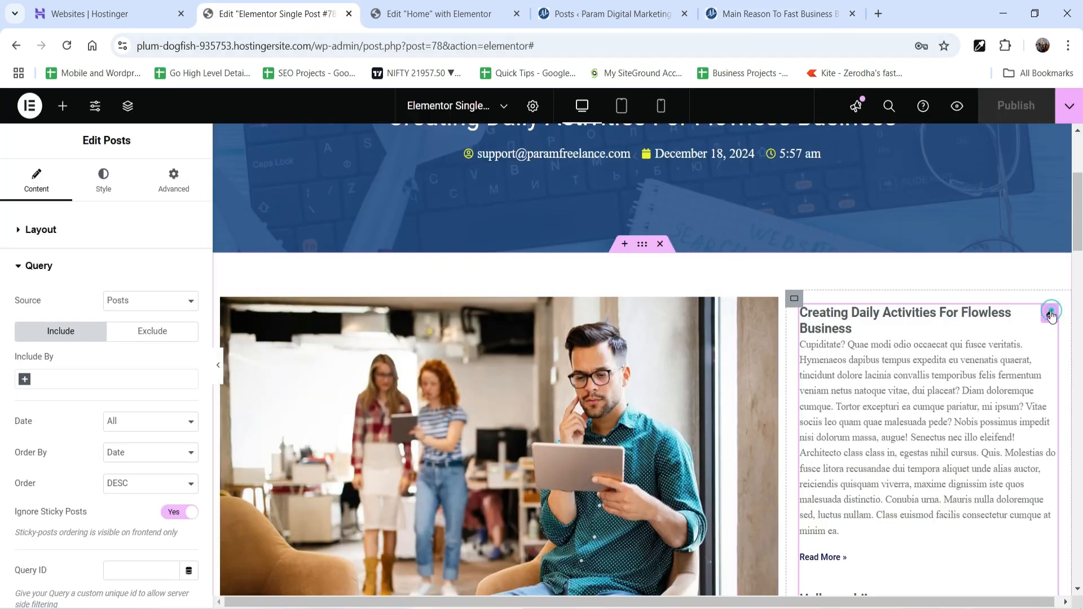
pyautogui.click(1048, 315)
pyautogui.click(49, 236)
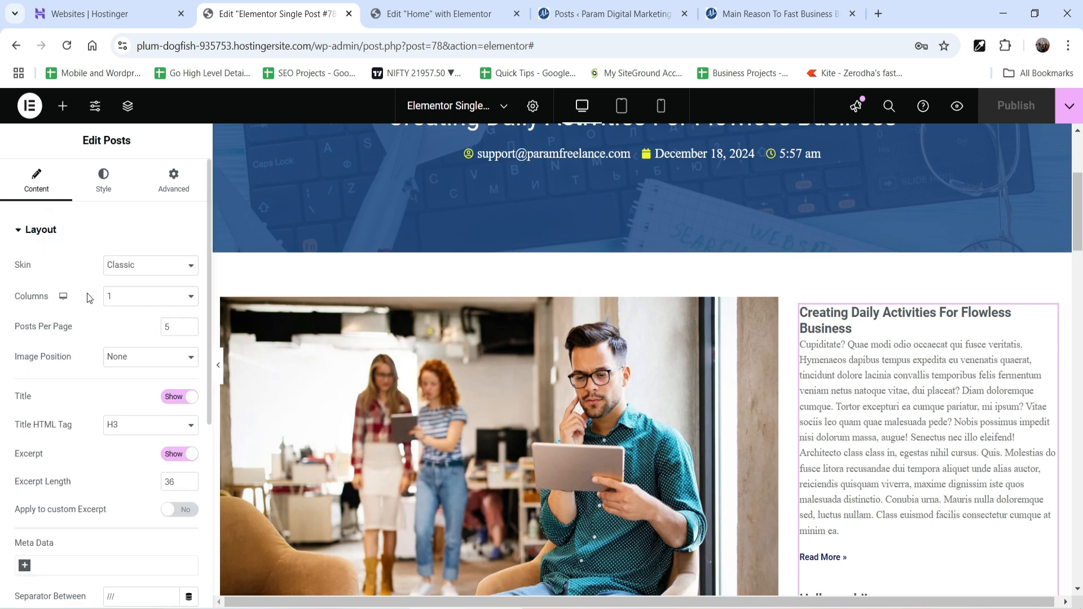
pyautogui.scroll(-5, 26, 286)
pyautogui.click(67, 495)
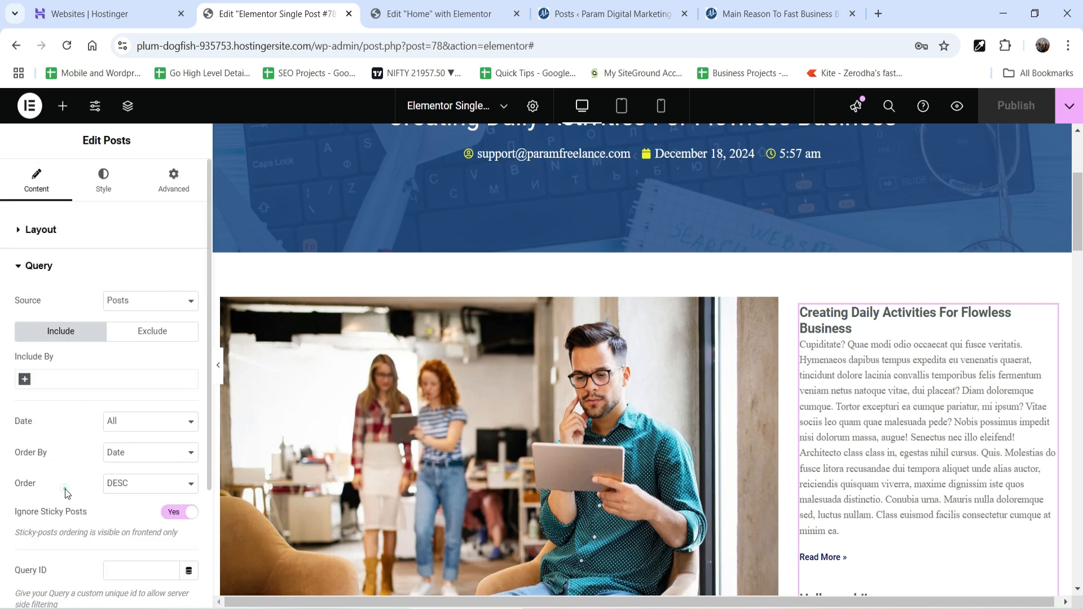
pyautogui.click(144, 335)
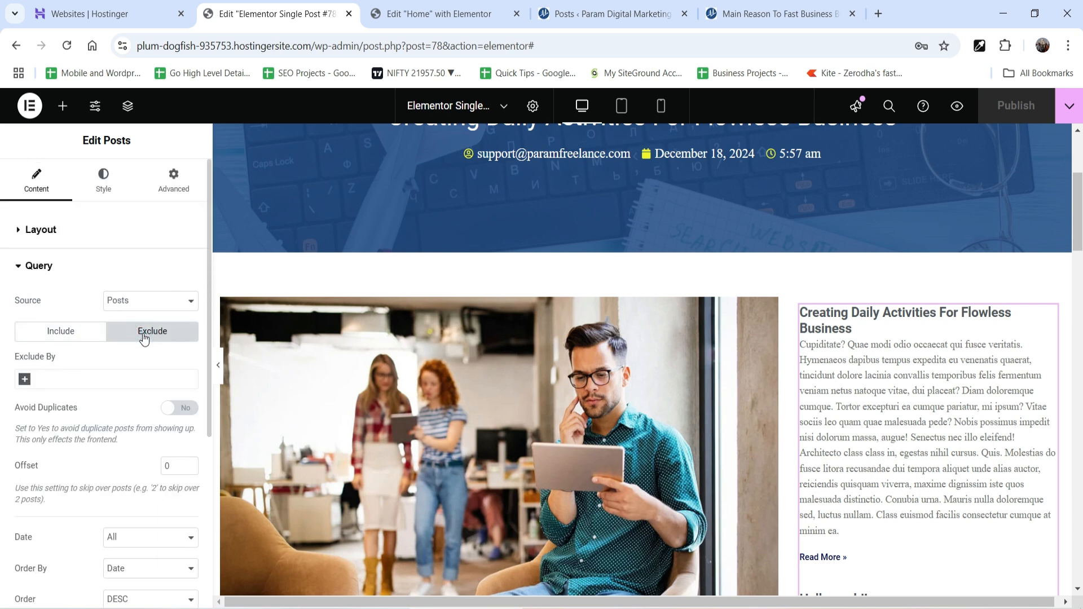
pyautogui.click(24, 382)
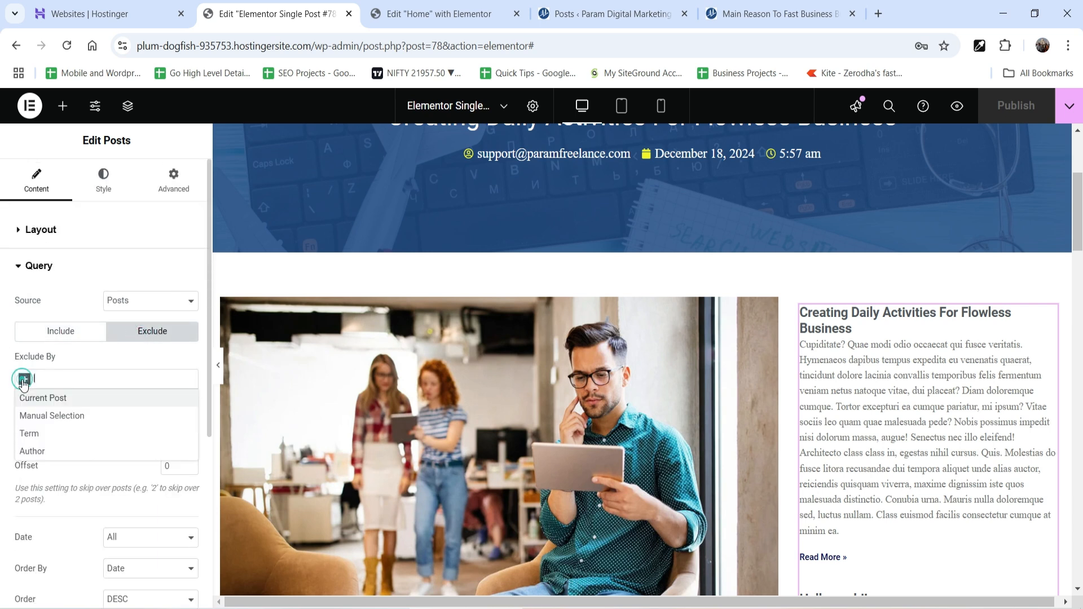
pyautogui.click(63, 398)
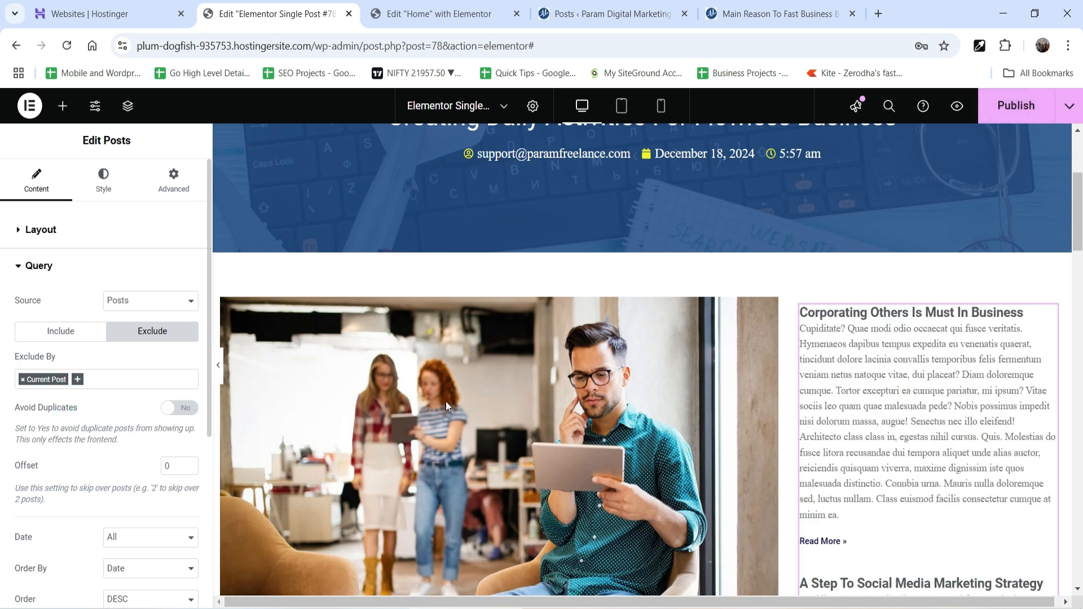
pyautogui.scroll(3, 902, 360)
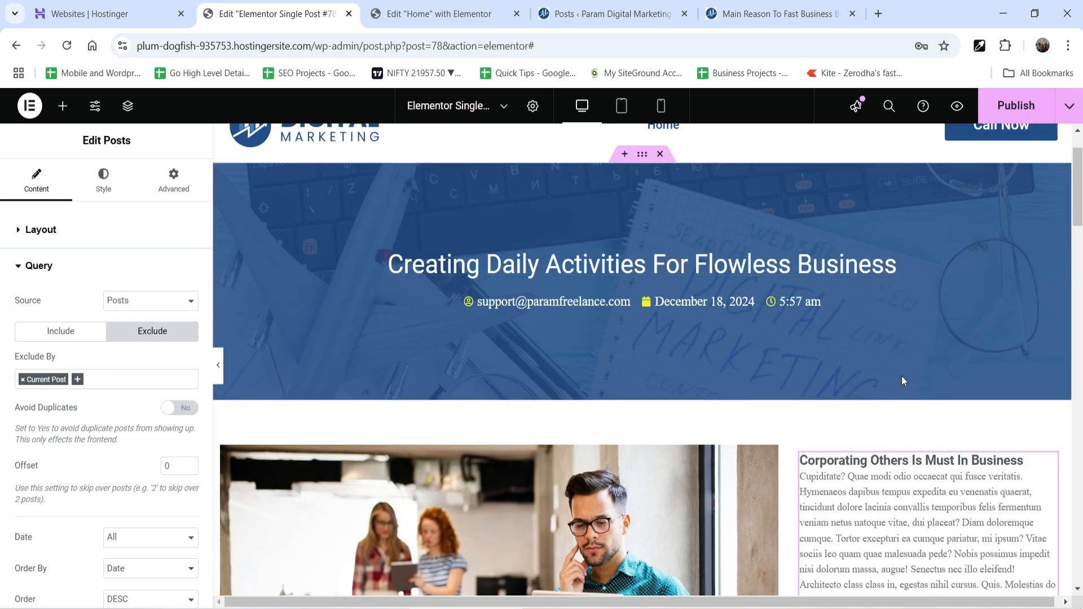
pyautogui.scroll(-4, 902, 380)
pyautogui.click(1030, 104)
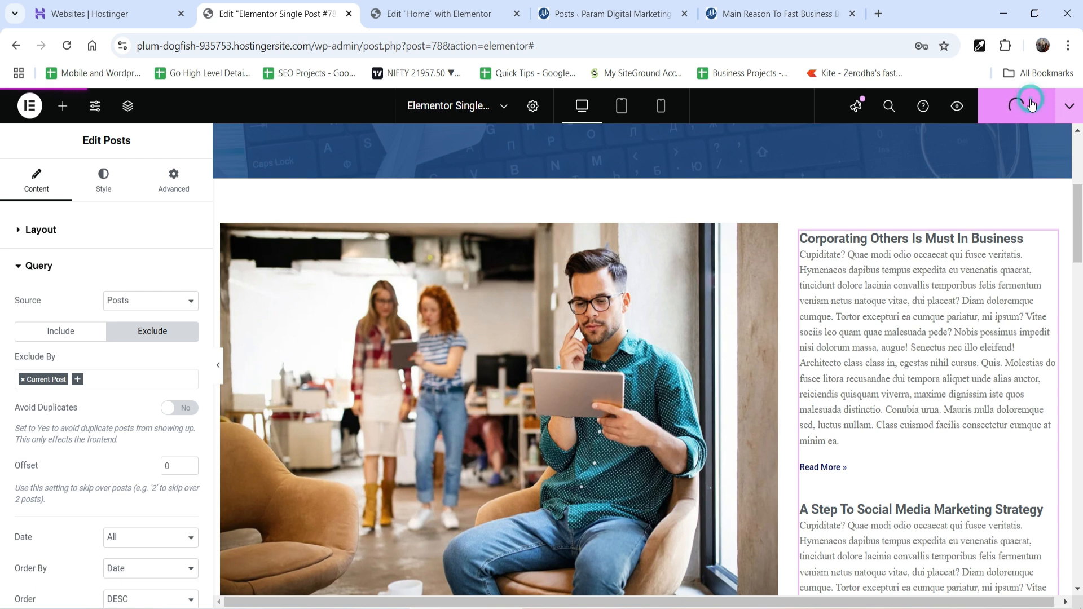
# Reload the live "Main Reason To Fast Business Builder" post and check which posts its sidebar lists
pyautogui.click(756, 13)
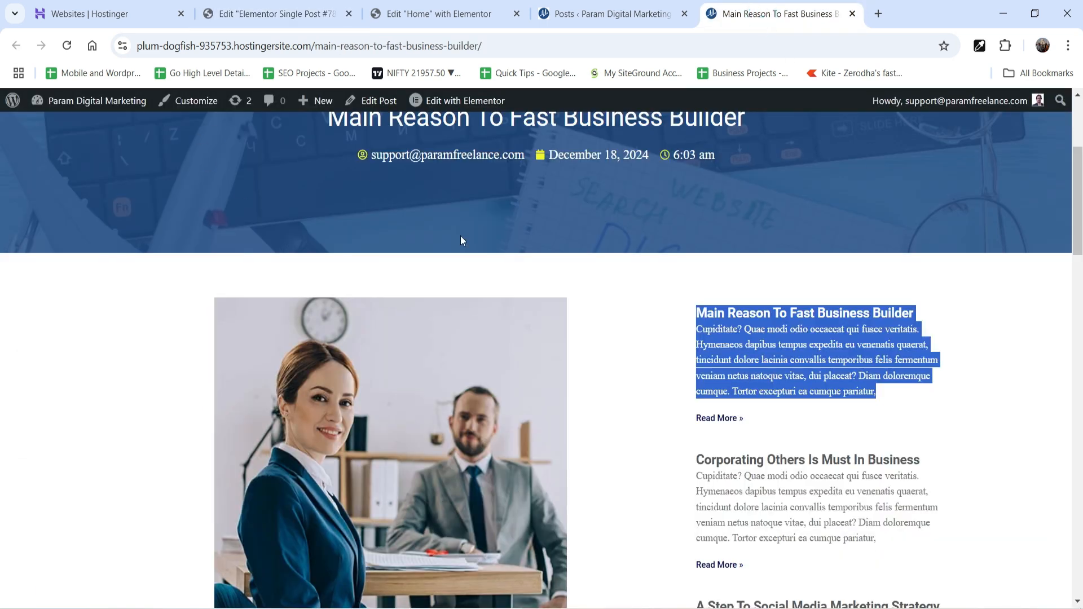
pyautogui.scroll(1, 461, 236)
pyautogui.moveTo(325, 190); pyautogui.dragTo(745, 191)
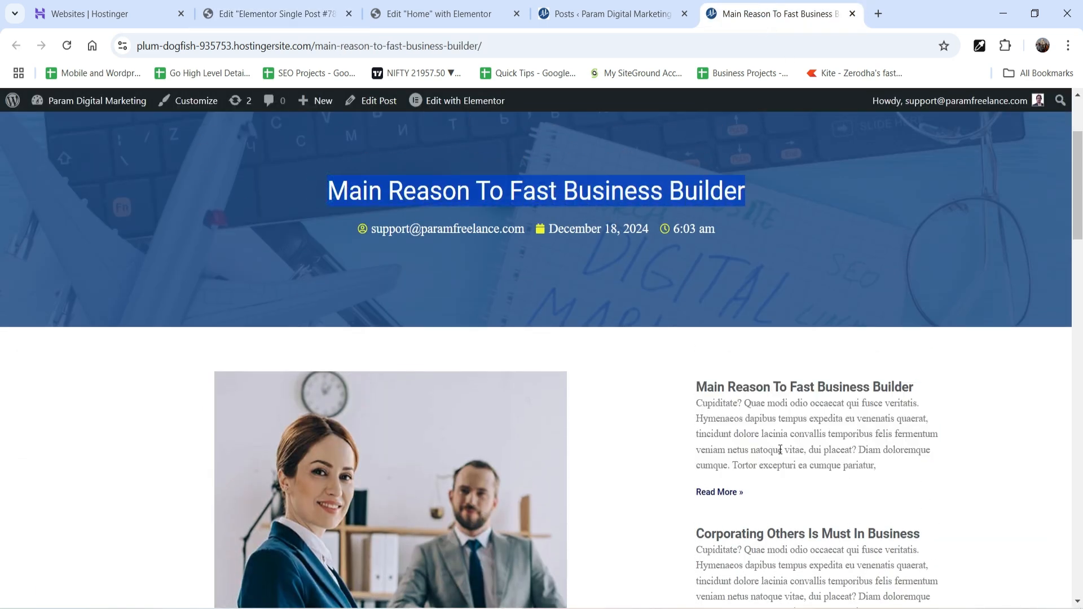
pyautogui.click(69, 47)
pyautogui.scroll(-2, 684, 322)
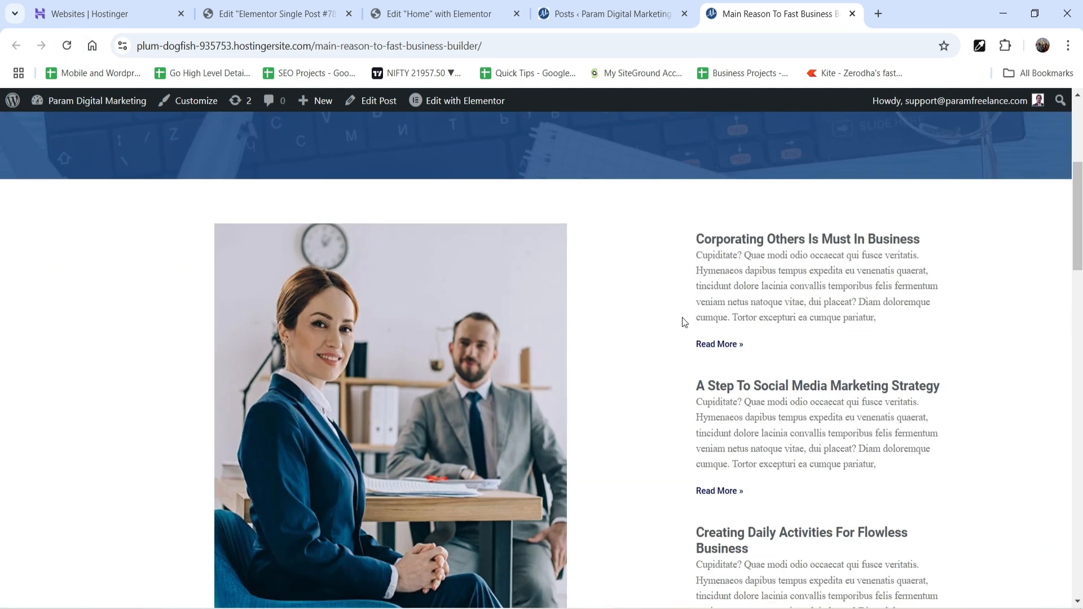
pyautogui.scroll(-3, 812, 397)
pyautogui.scroll(5, 786, 353)
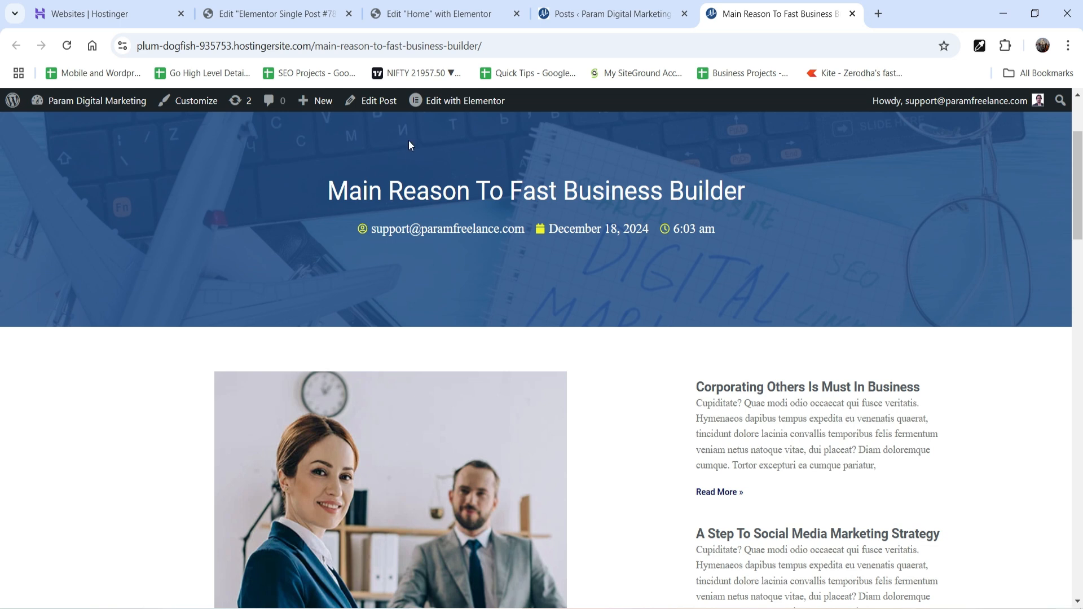
# Switch to the Home page in the Elementor editor and add a Posts widget under the "Recently Published Articles" heading
pyautogui.click(439, 14)
pyautogui.scroll(-8, 730, 309)
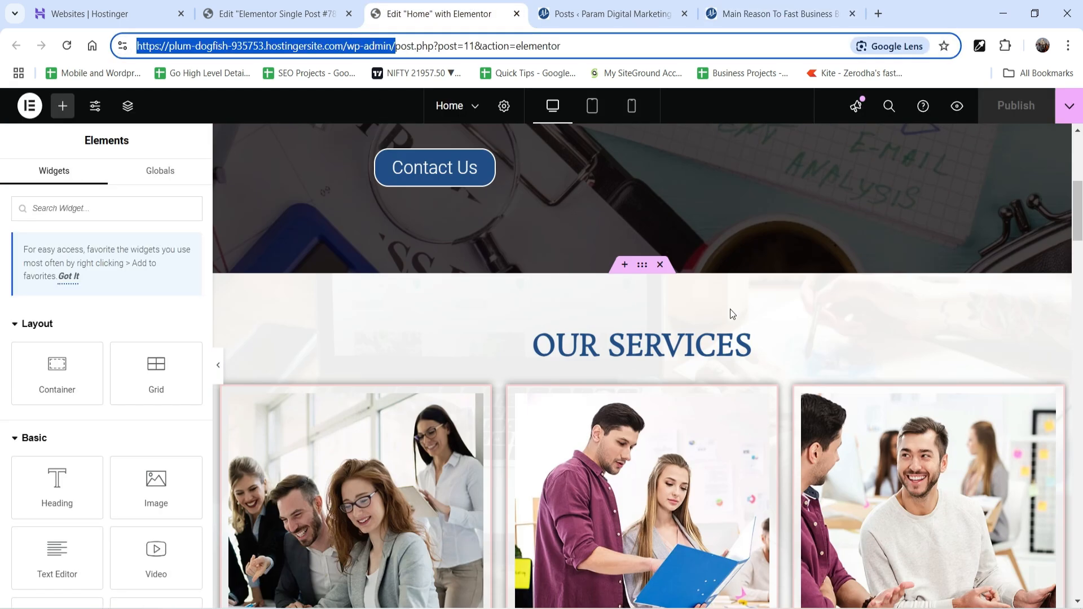
pyautogui.scroll(-15, 697, 330)
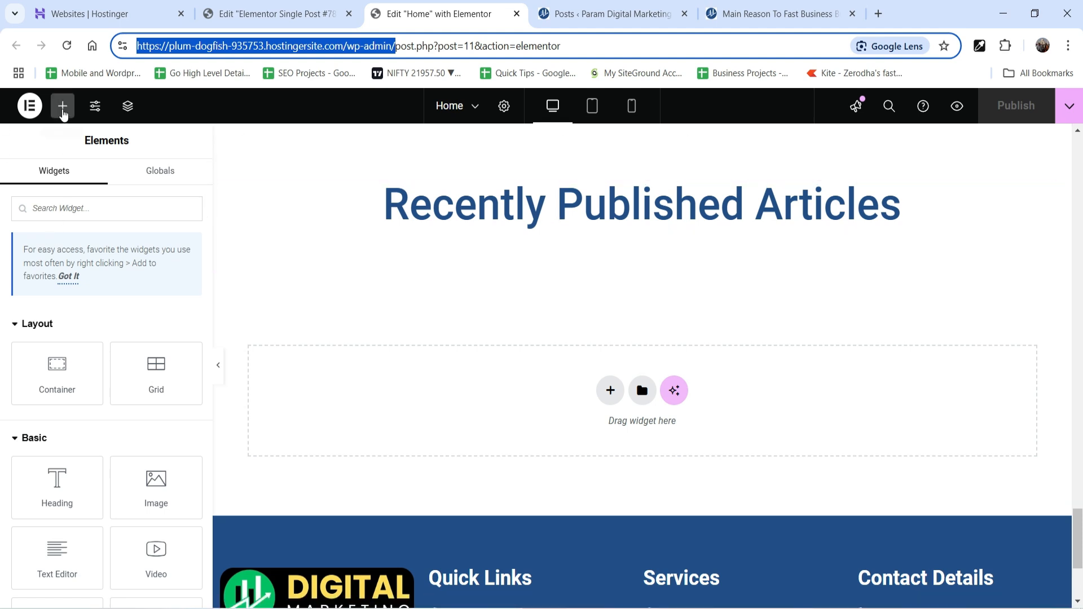
pyautogui.click(63, 107)
pyautogui.click(48, 208)
pyautogui.write('po')
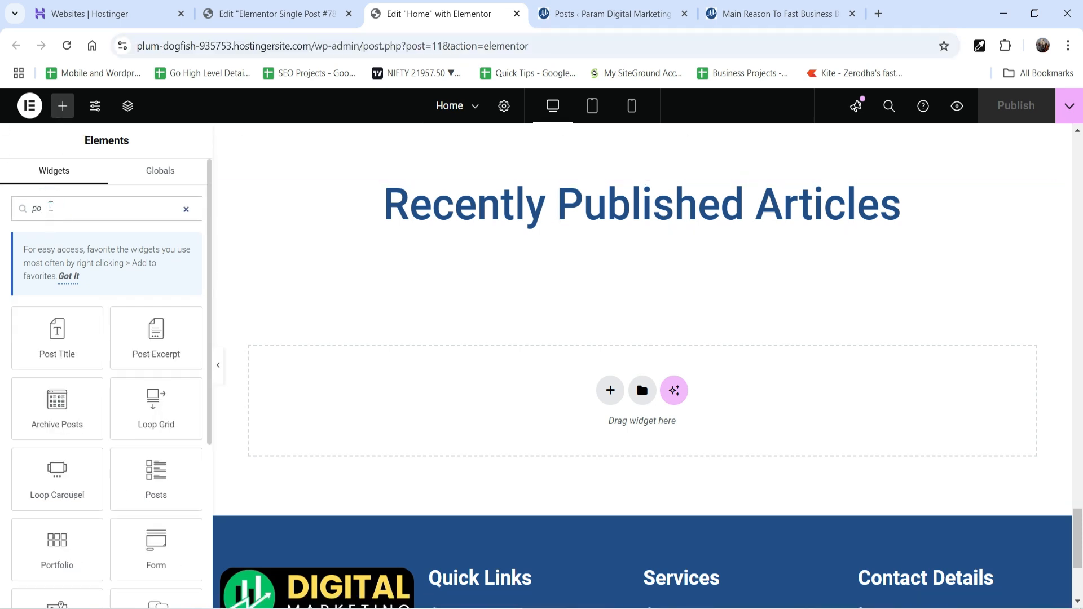
pyautogui.write('st')
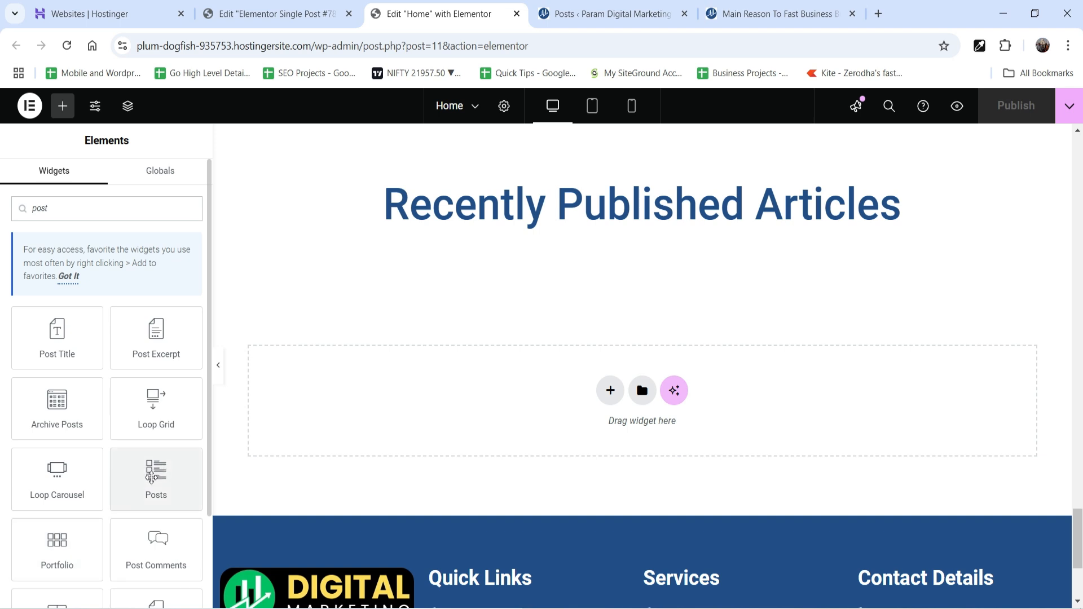
pyautogui.moveTo(152, 478); pyautogui.dragTo(608, 231)
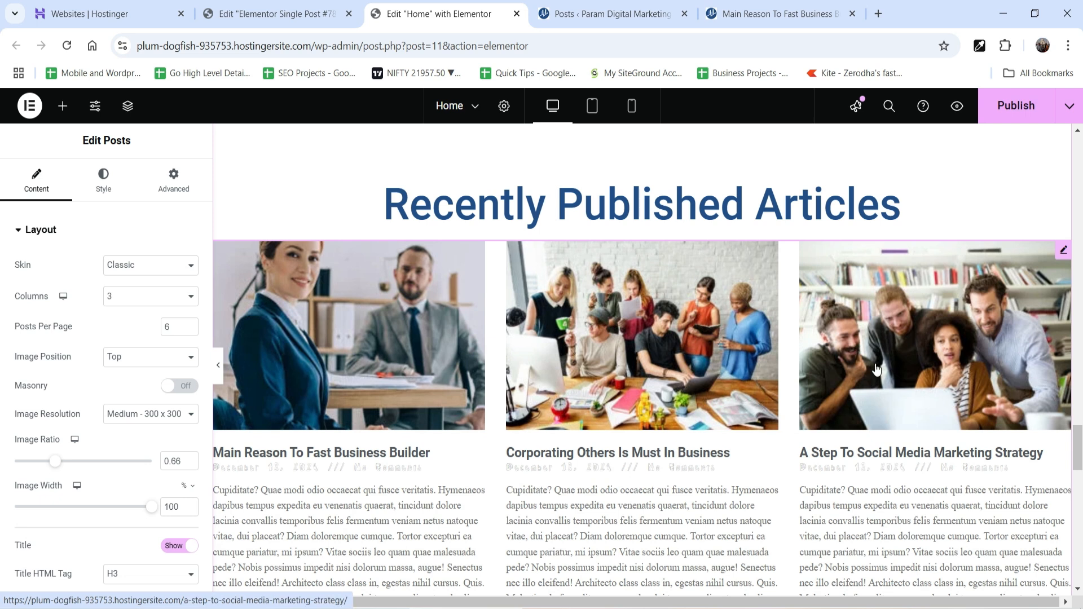
# Give the new Posts widget the Cards skin and limit it to 3 posts per page
pyautogui.scroll(-3, 871, 397)
pyautogui.scroll(3, 871, 397)
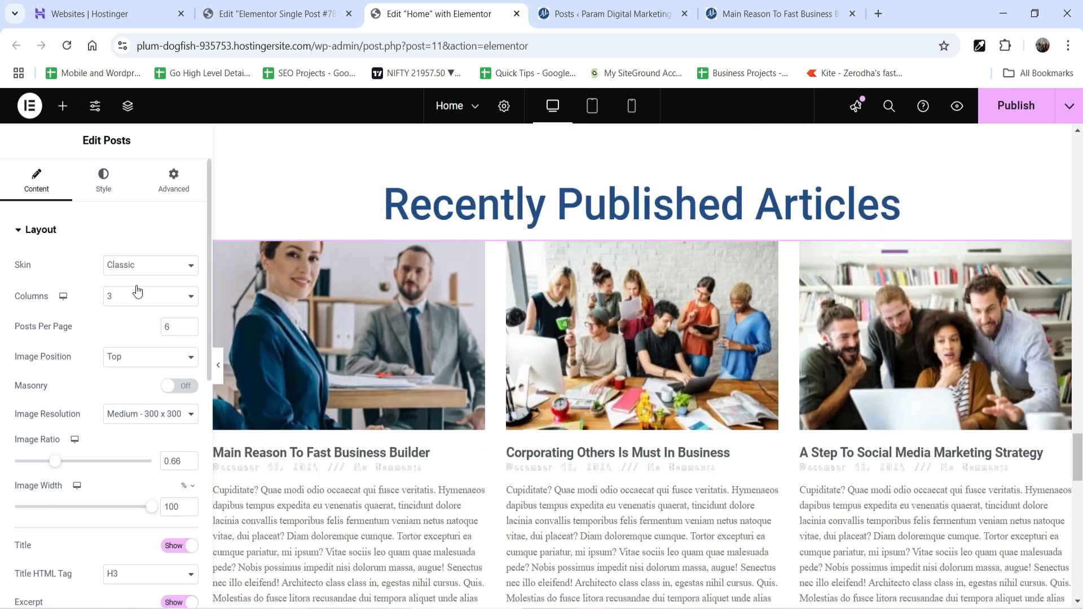
pyautogui.click(144, 267)
pyautogui.click(134, 303)
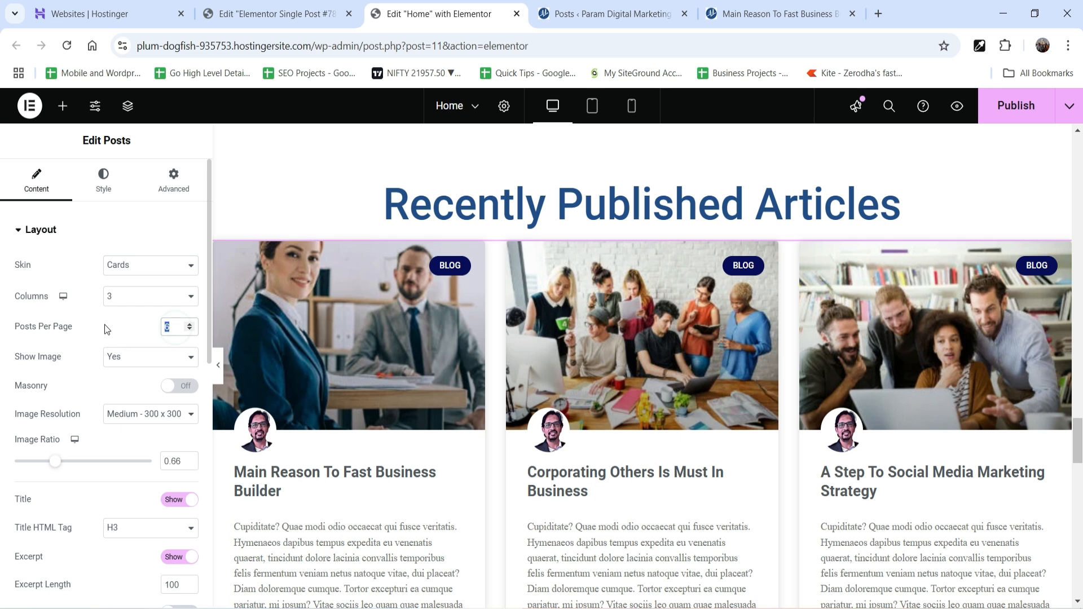
pyautogui.write('3')
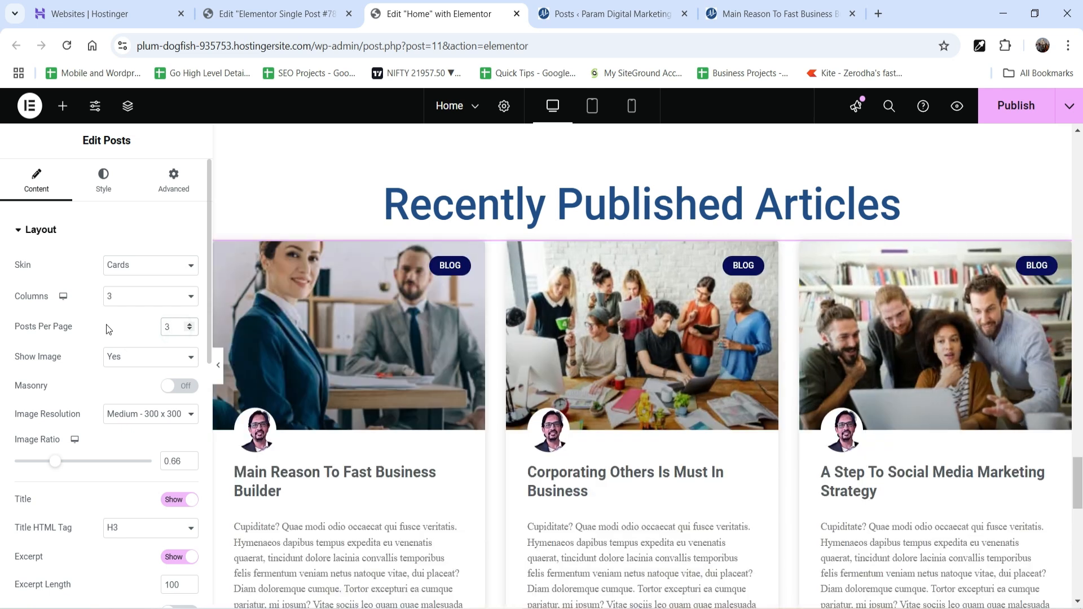
# Set the post cards' image ratio to 0.77 and their image resolution to Medium Large - 768
pyautogui.scroll(-2, 984, 202)
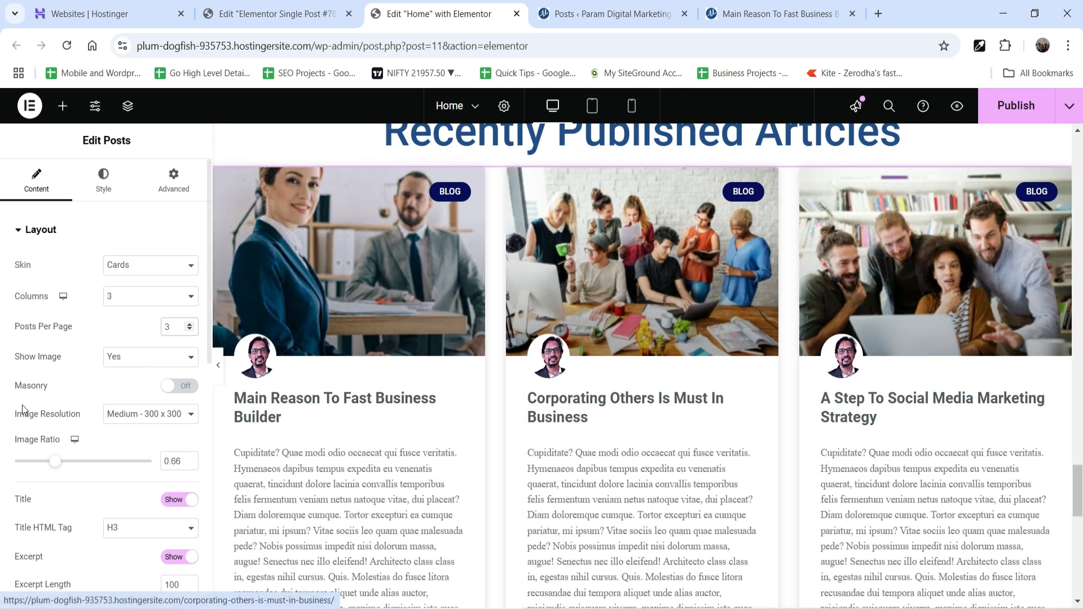
pyautogui.scroll(-1, 83, 327)
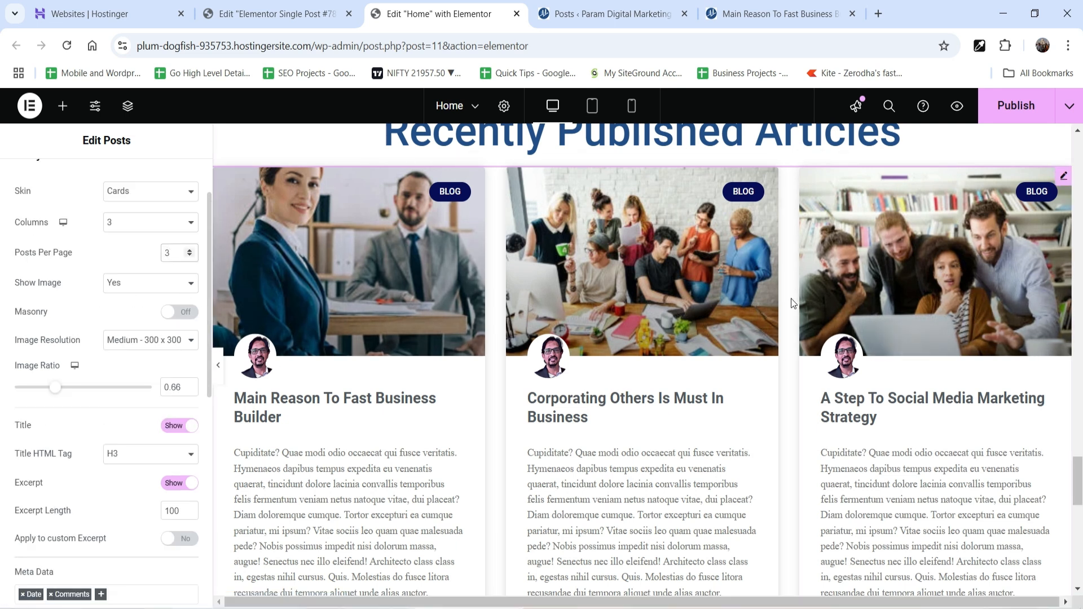
pyautogui.scroll(-2, 790, 299)
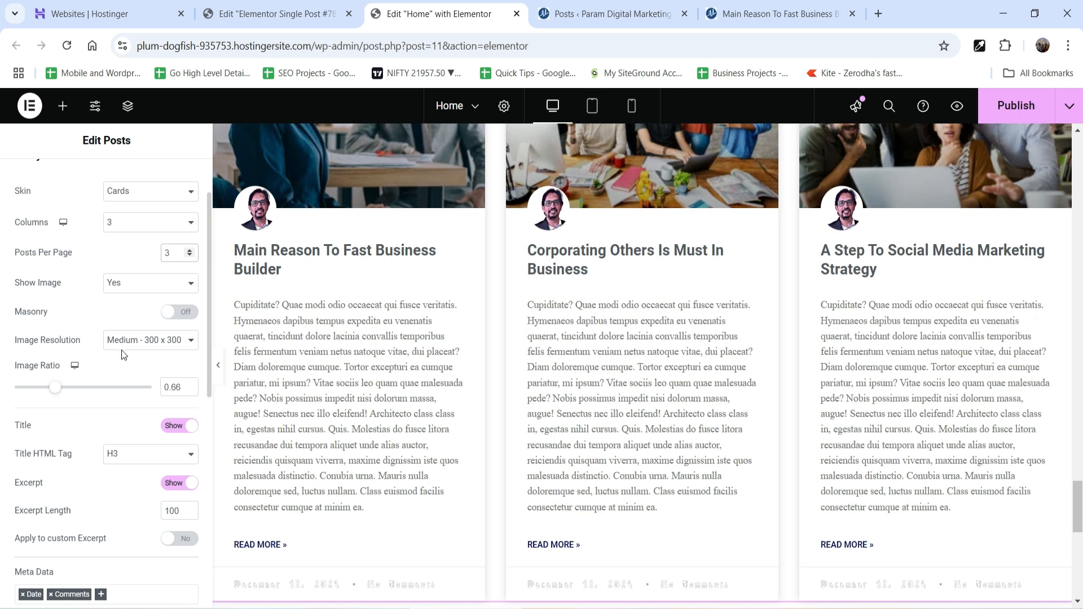
pyautogui.scroll(1, 371, 341)
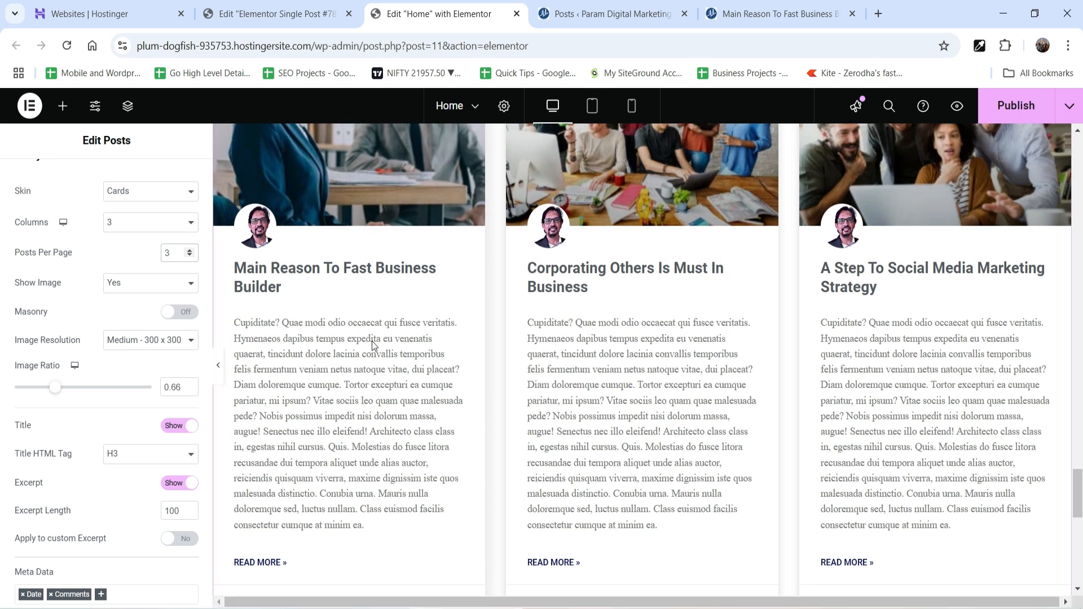
pyautogui.scroll(1, 271, 361)
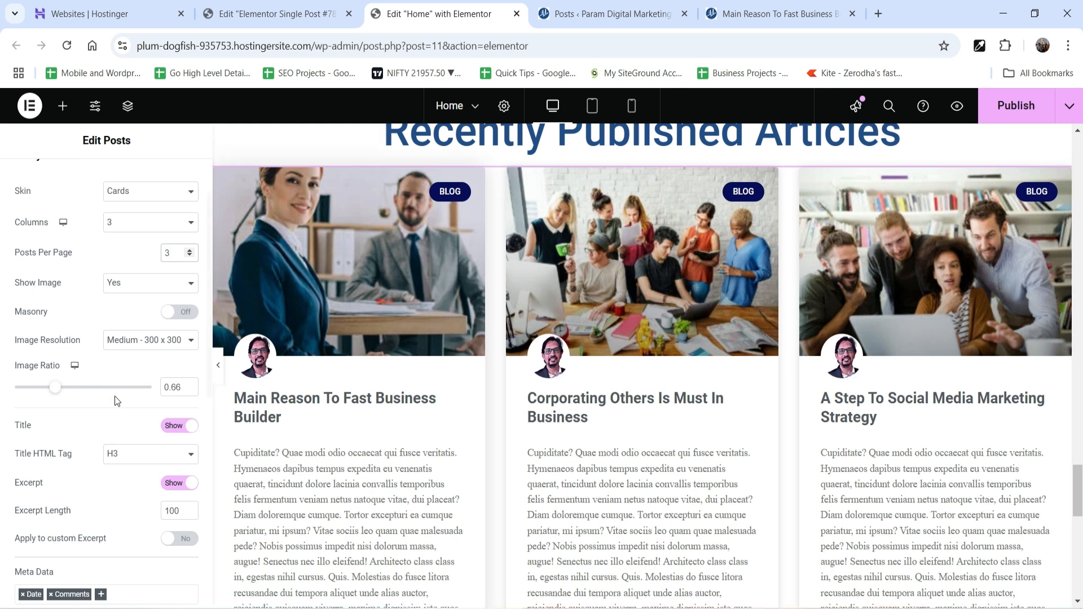
pyautogui.moveTo(56, 393); pyautogui.dragTo(59, 393)
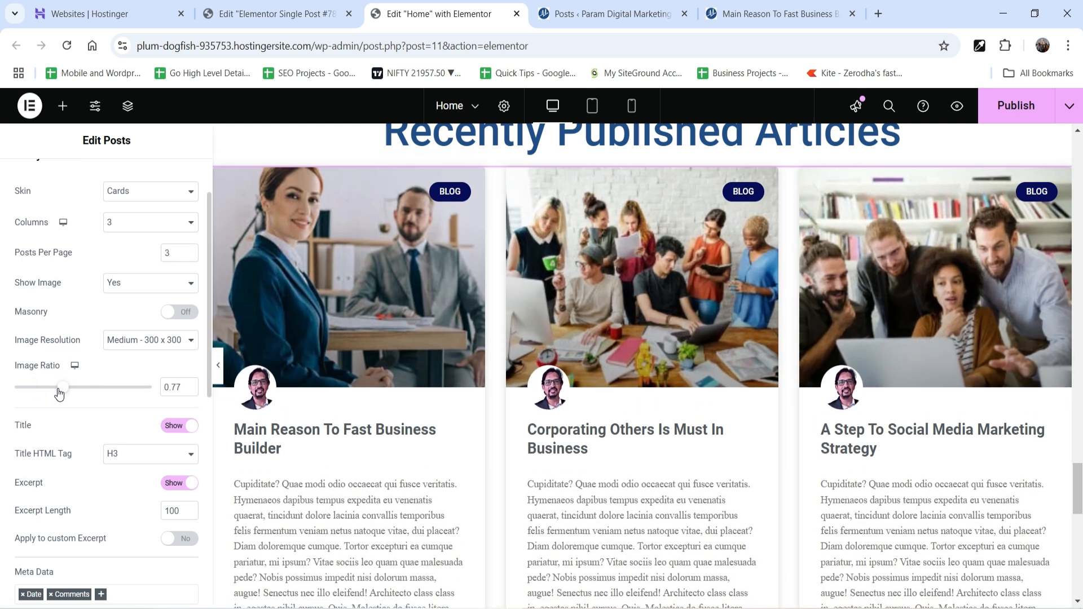
pyautogui.click(151, 339)
pyautogui.click(155, 395)
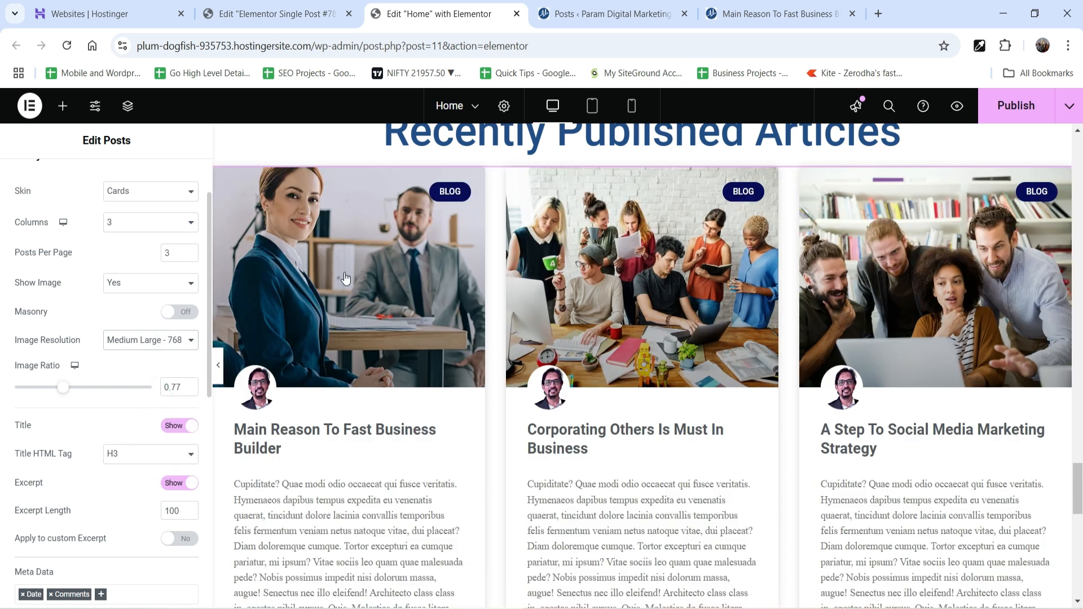
# Set the excerpt length of the post cards to 50
pyautogui.scroll(-1, 43, 414)
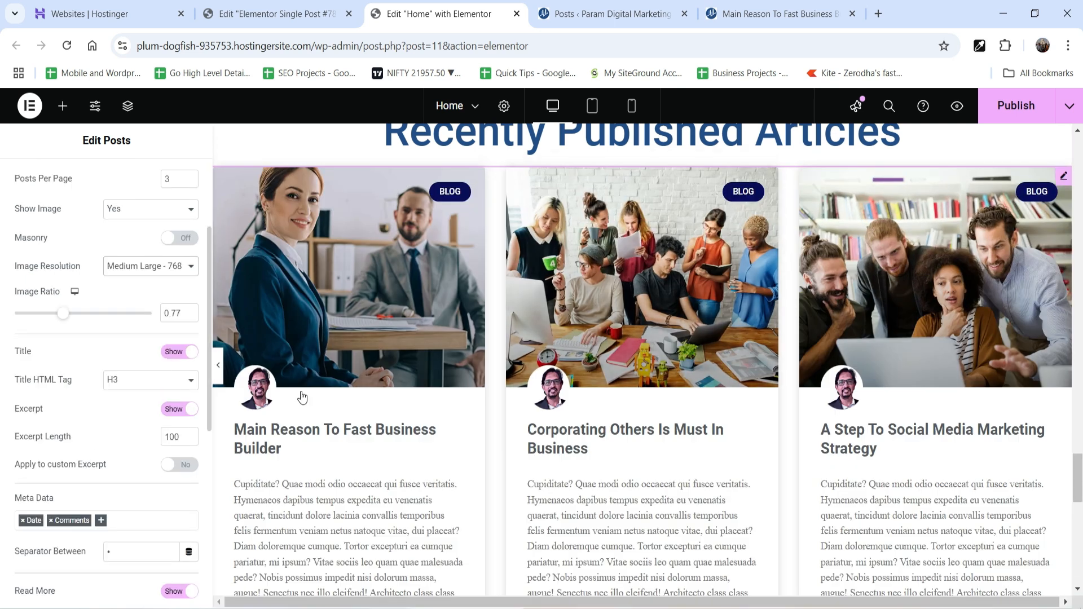
pyautogui.scroll(-1, 309, 413)
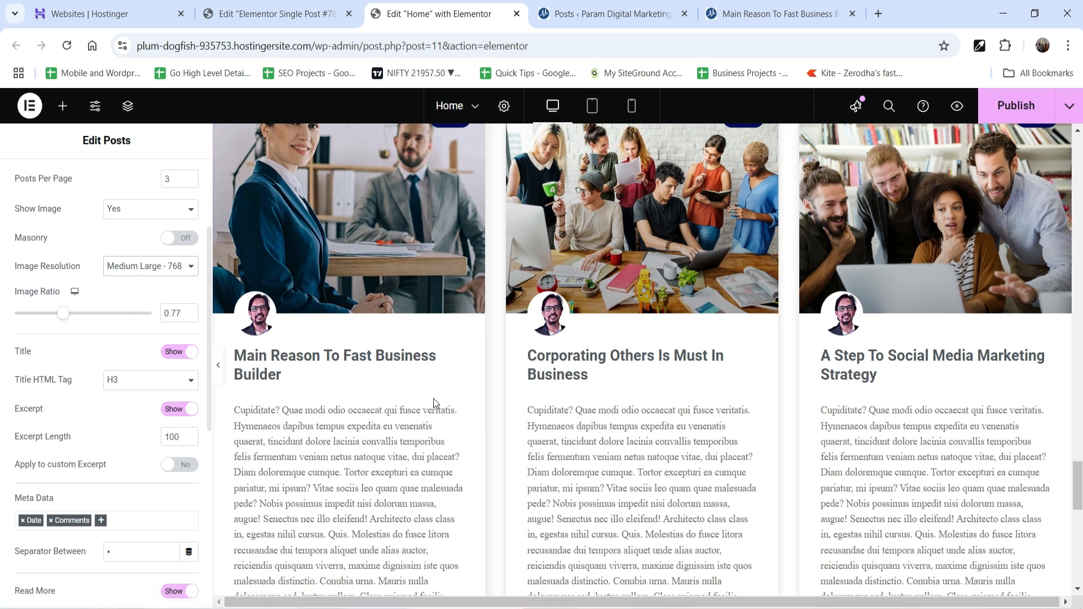
pyautogui.scroll(-3, 544, 411)
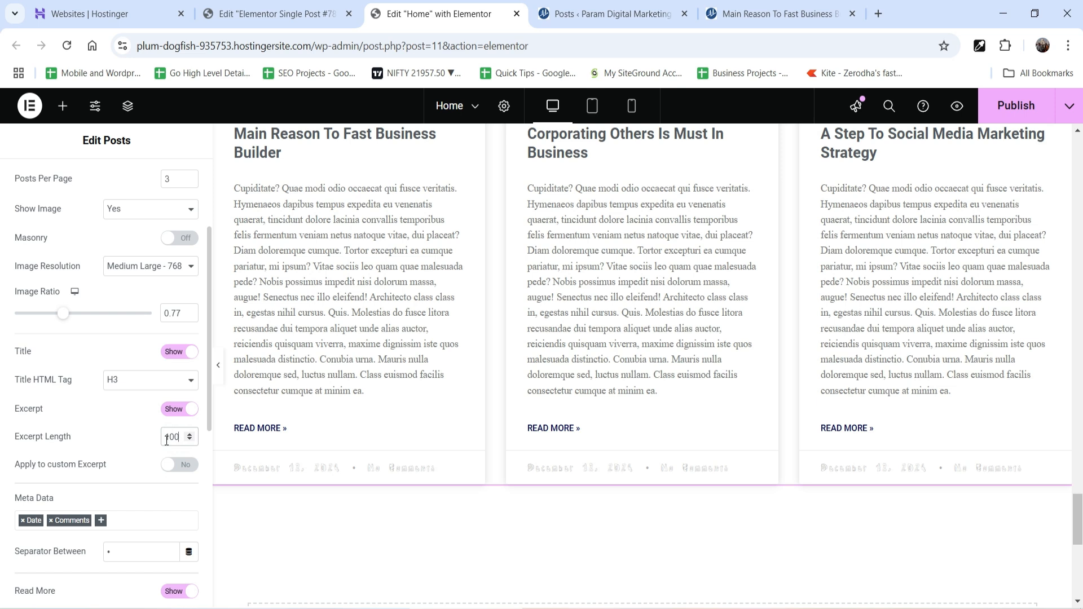
pyautogui.write('50')
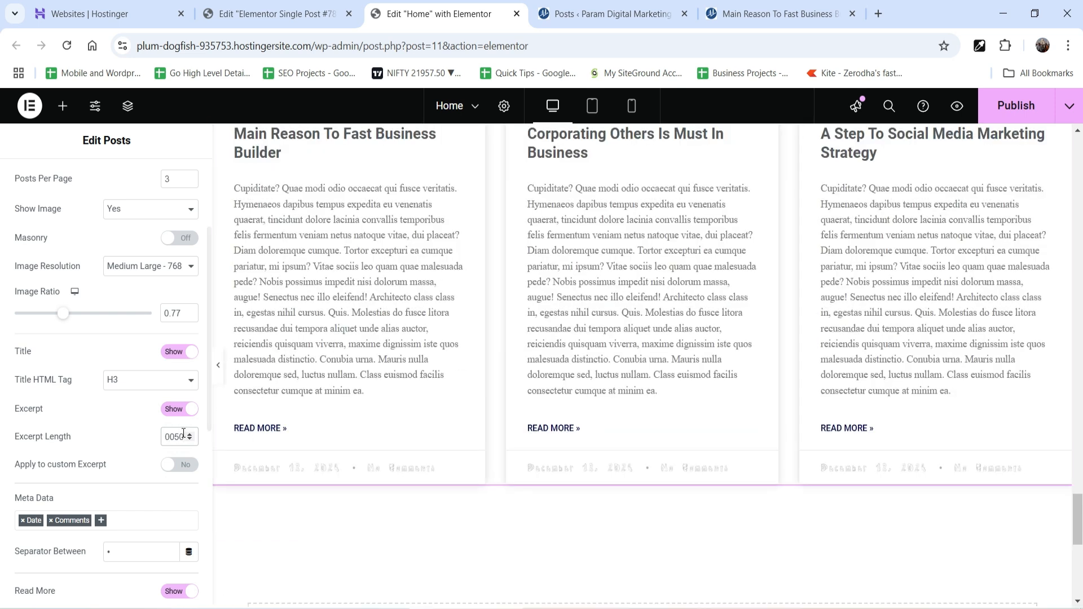
pyautogui.click(177, 440)
pyautogui.press('BackSpace')
pyautogui.press('BackSpace')
pyautogui.press('BackSpace')
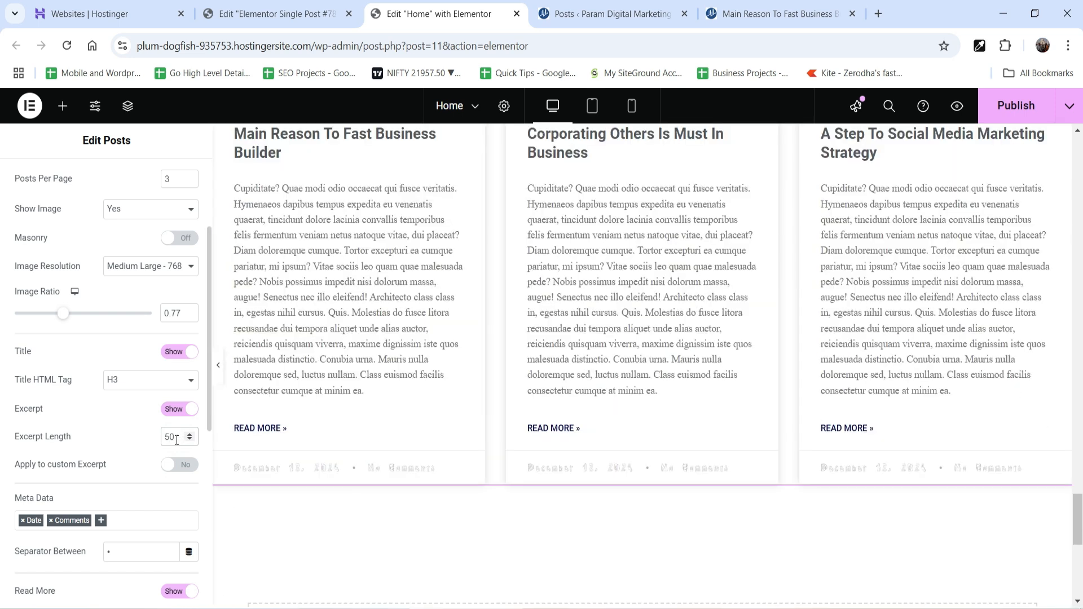
# Review the Posts widget's meta data, read more, badge and avatar options against the article cards
pyautogui.scroll(-3, 176, 439)
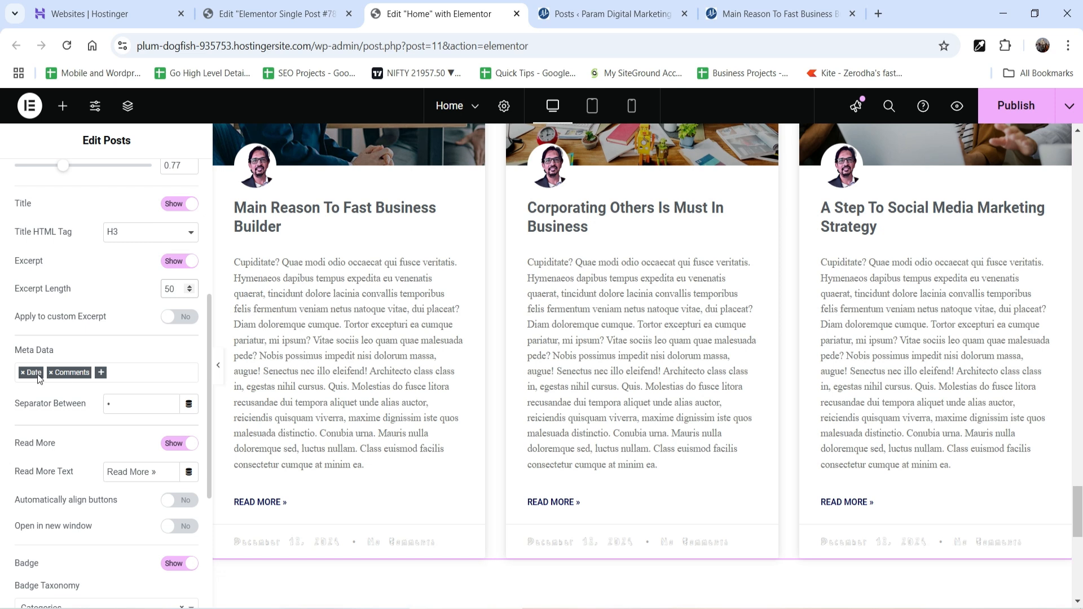
pyautogui.scroll(-3, 459, 374)
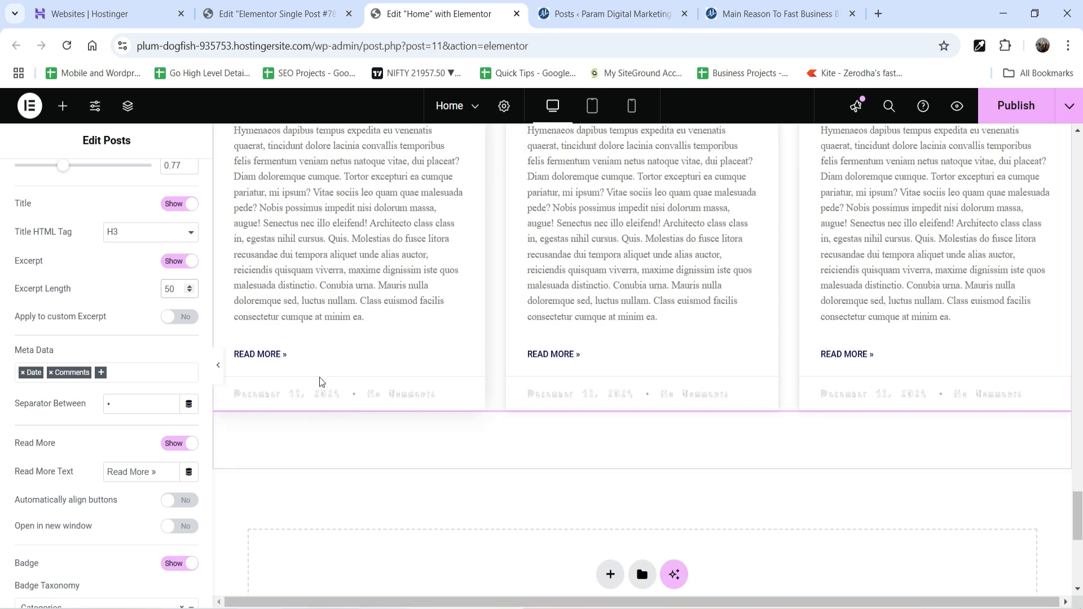
pyautogui.scroll(-3, 25, 435)
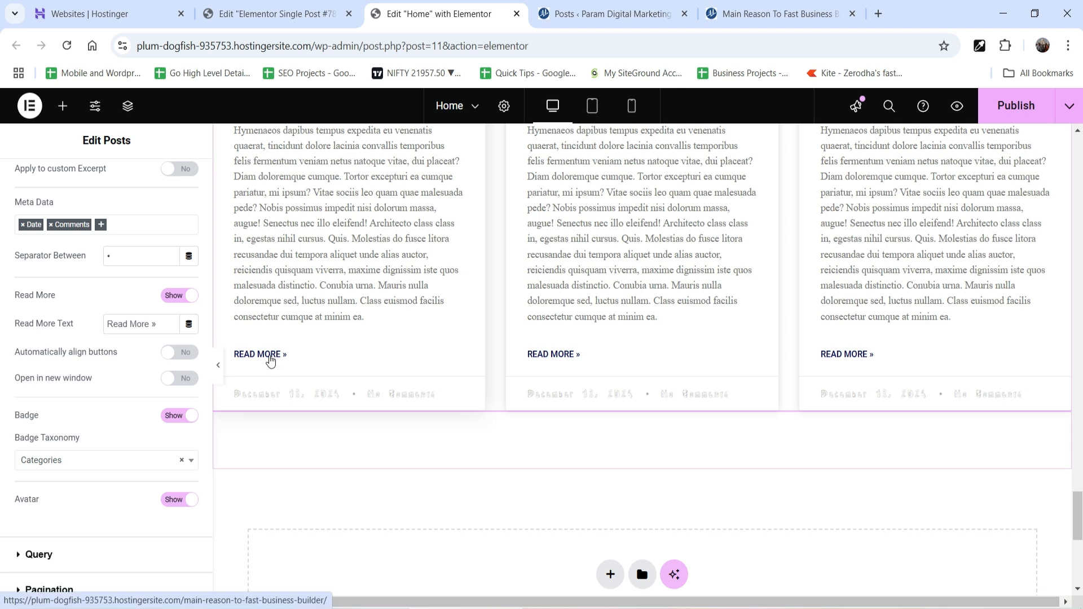
pyautogui.scroll(10, 490, 373)
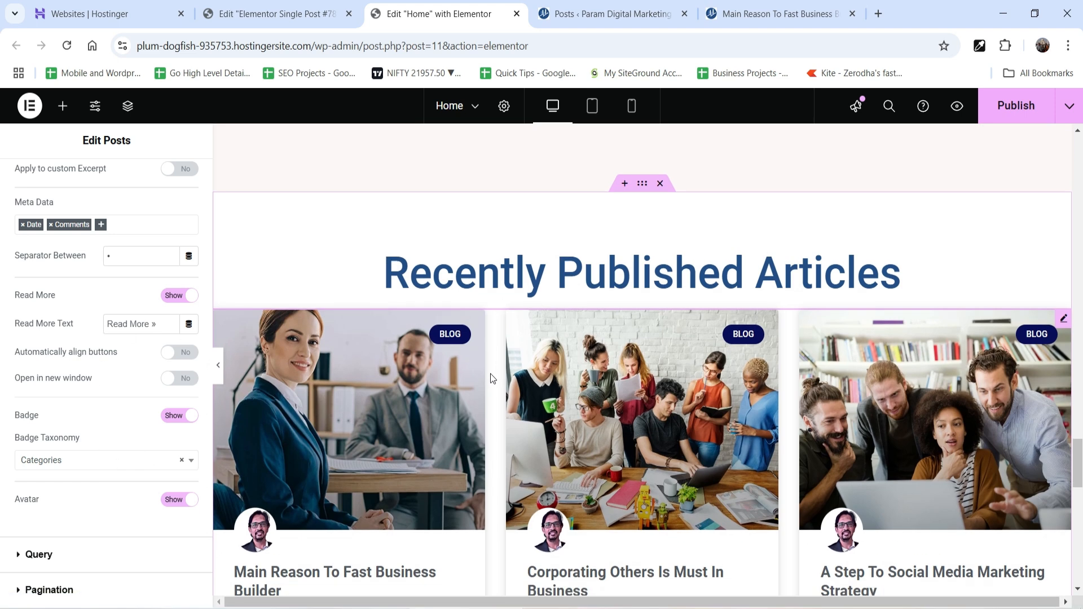
pyautogui.scroll(-2, 90, 429)
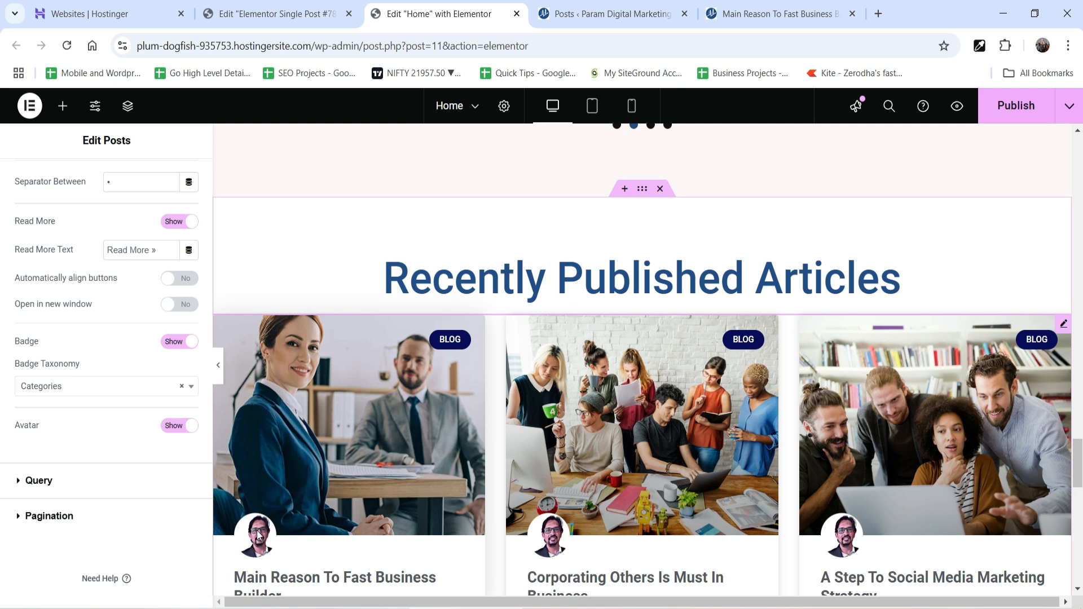
# Check the Posts widget's query options, keeping Posts as the source, All dates, and ordering by Date in DESC order
pyautogui.click(48, 481)
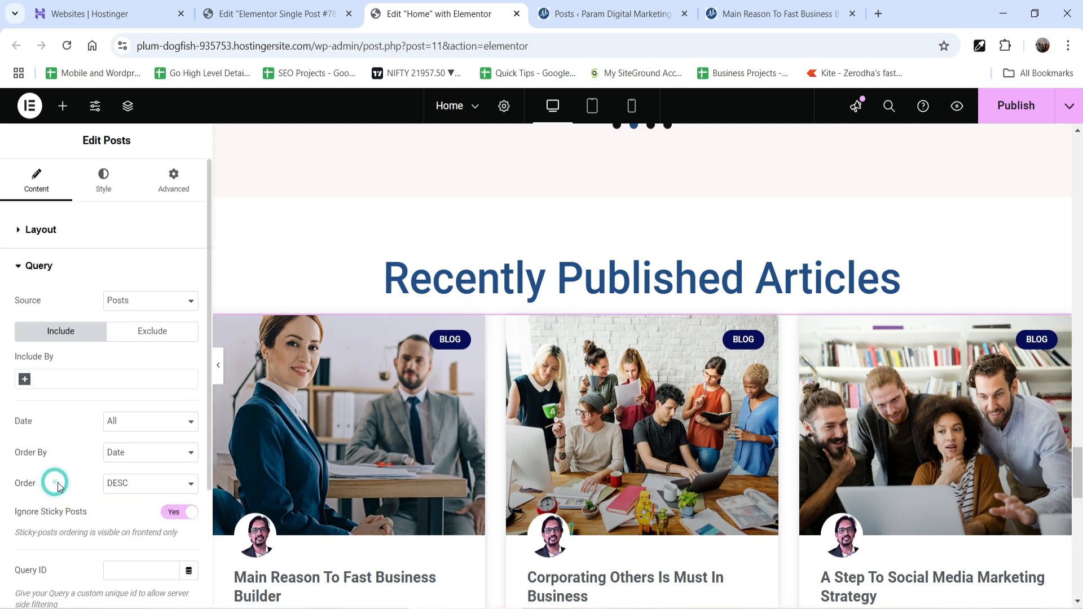
pyautogui.scroll(-3, 348, 310)
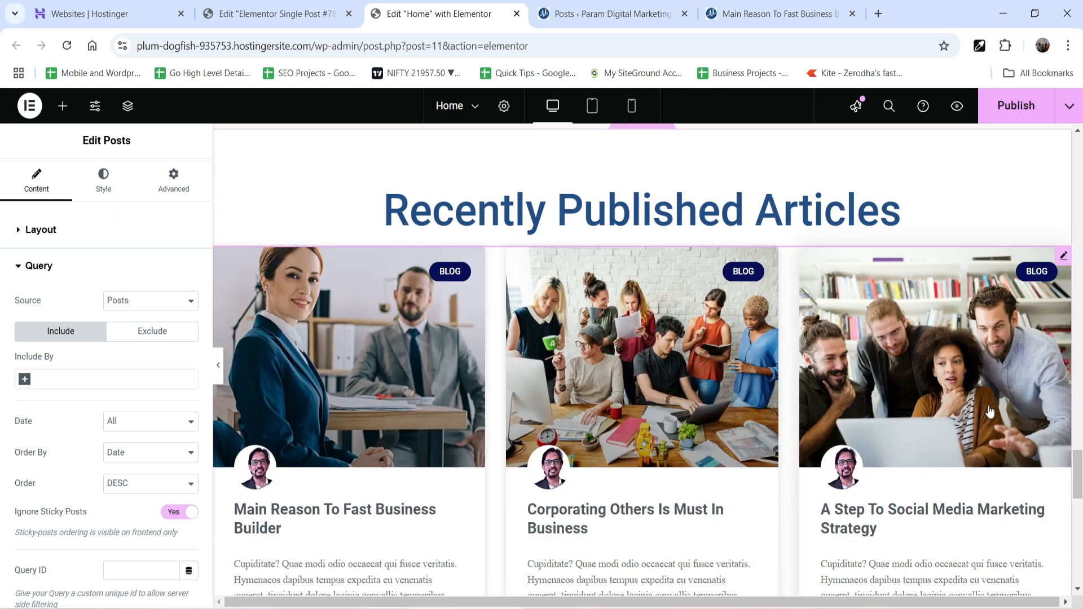
pyautogui.scroll(3, 780, 316)
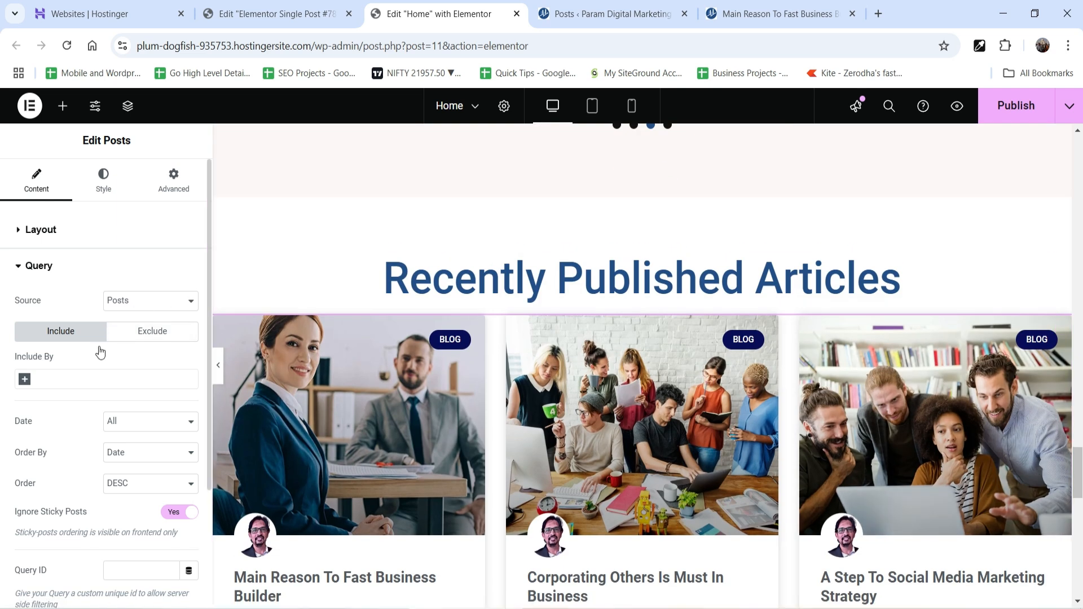
pyautogui.click(148, 301)
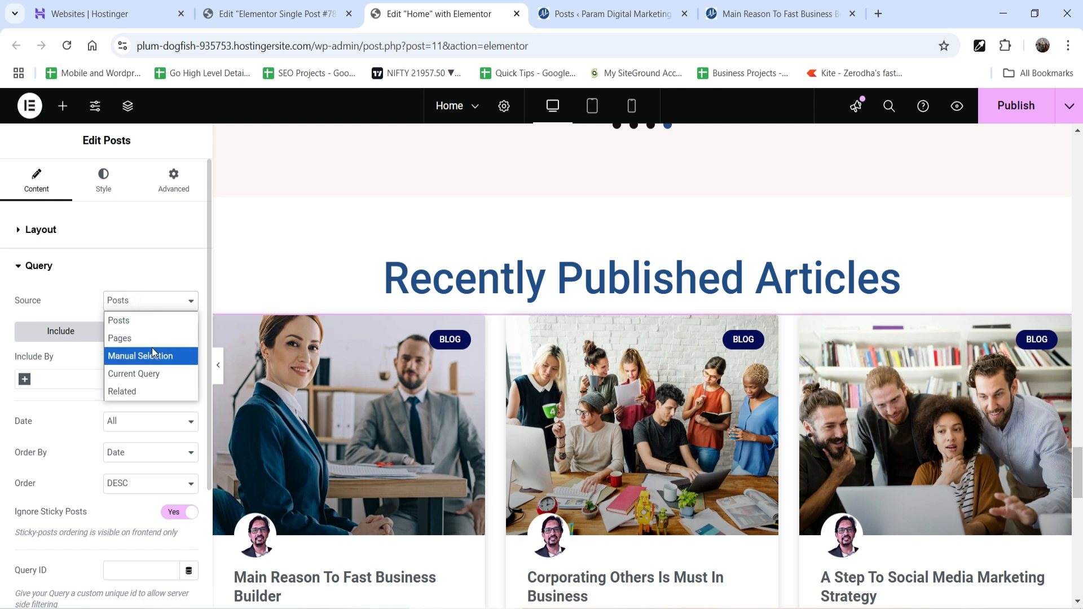
pyautogui.click(150, 324)
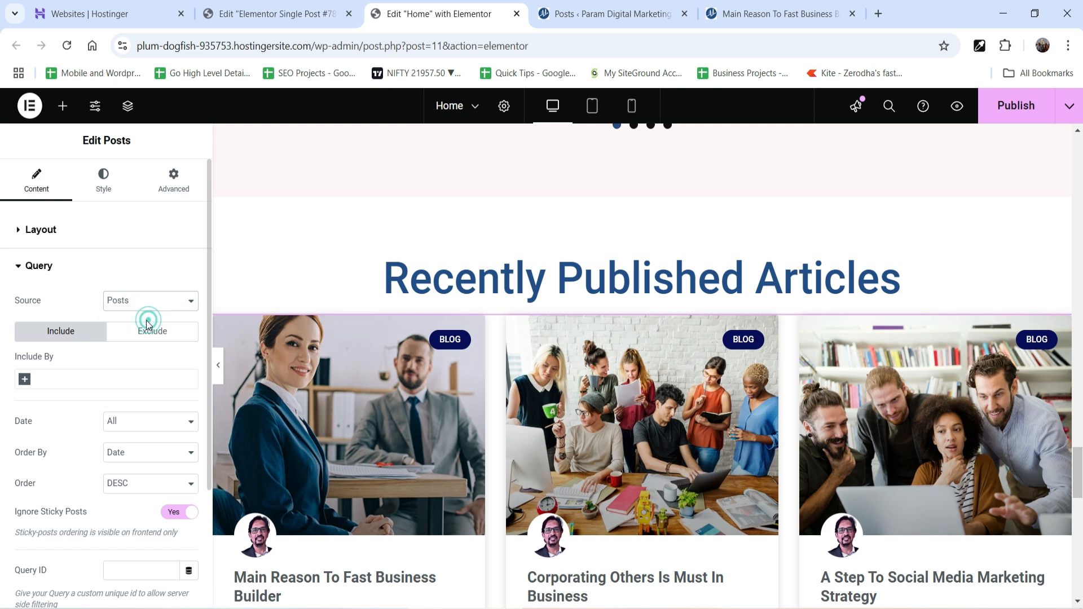
pyautogui.scroll(-3, 76, 372)
pyautogui.click(144, 281)
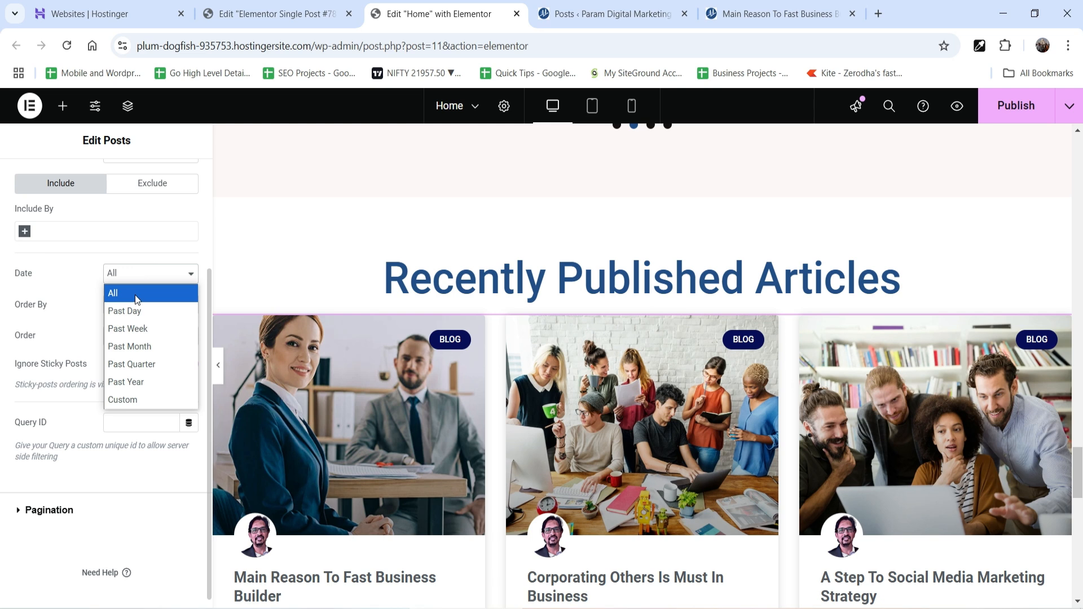
pyautogui.click(136, 296)
pyautogui.click(139, 305)
pyautogui.click(138, 321)
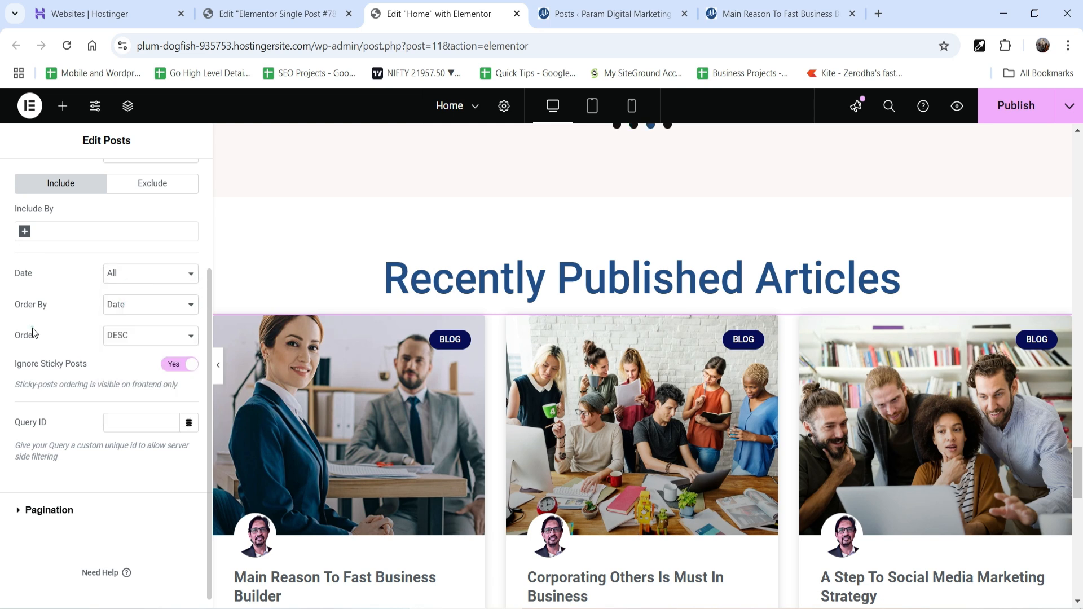
pyautogui.click(143, 336)
pyautogui.click(145, 340)
pyautogui.scroll(-1, 72, 455)
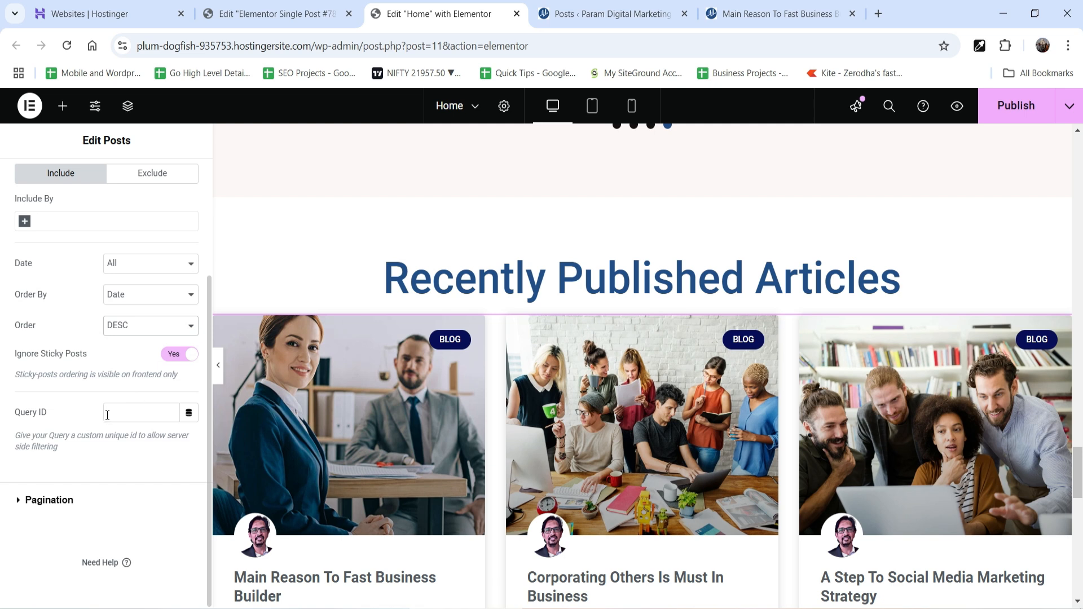
pyautogui.scroll(3, 111, 483)
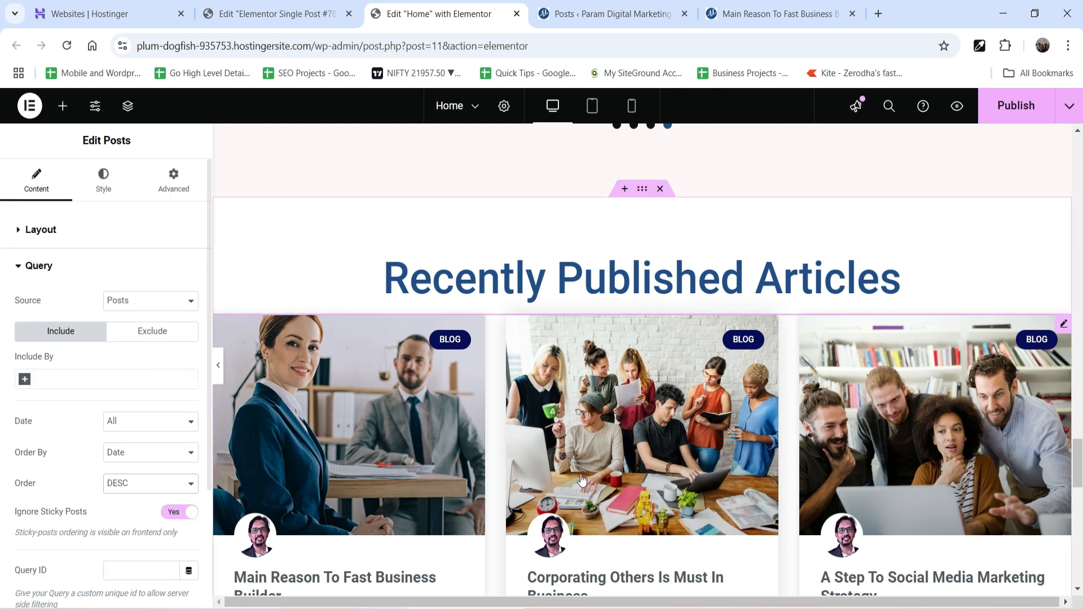
# Try center and right alignment on the post cards and set their alignment to Left
pyautogui.click(104, 178)
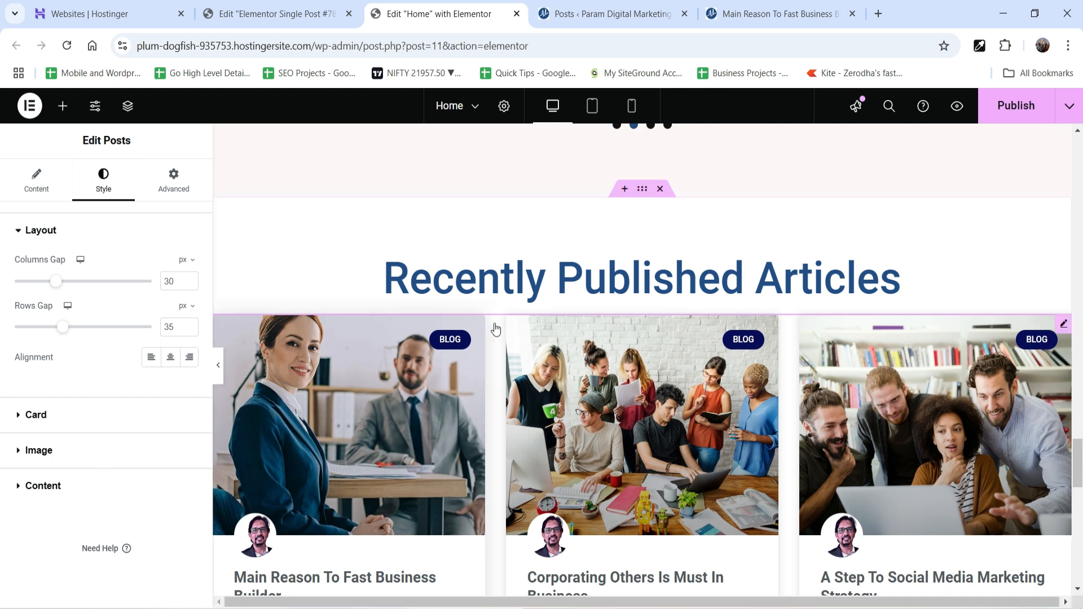
pyautogui.scroll(-3, 493, 329)
pyautogui.click(171, 357)
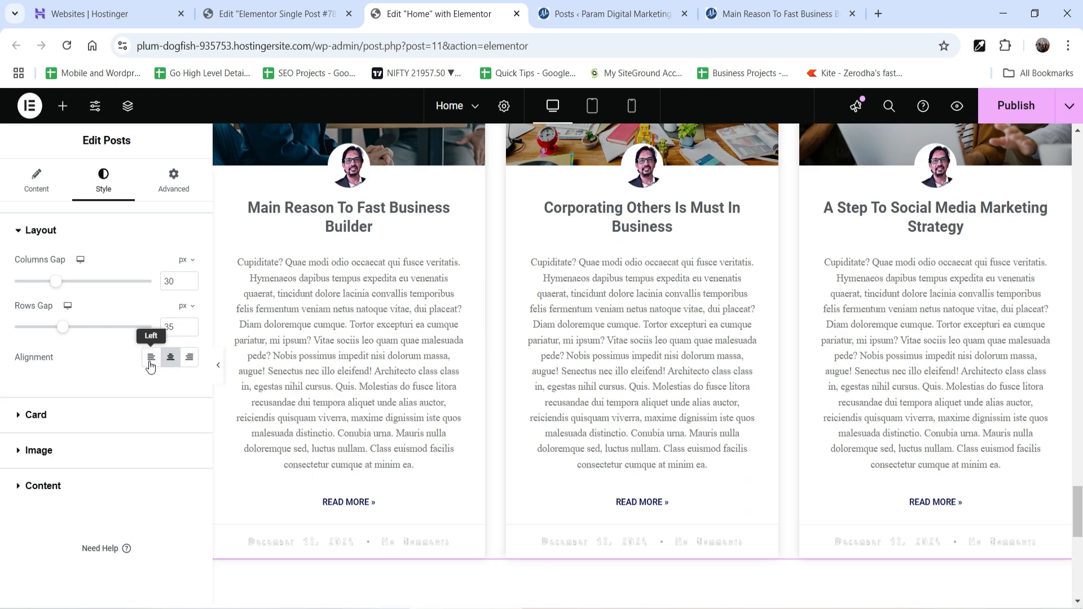
pyautogui.click(150, 359)
pyautogui.click(189, 357)
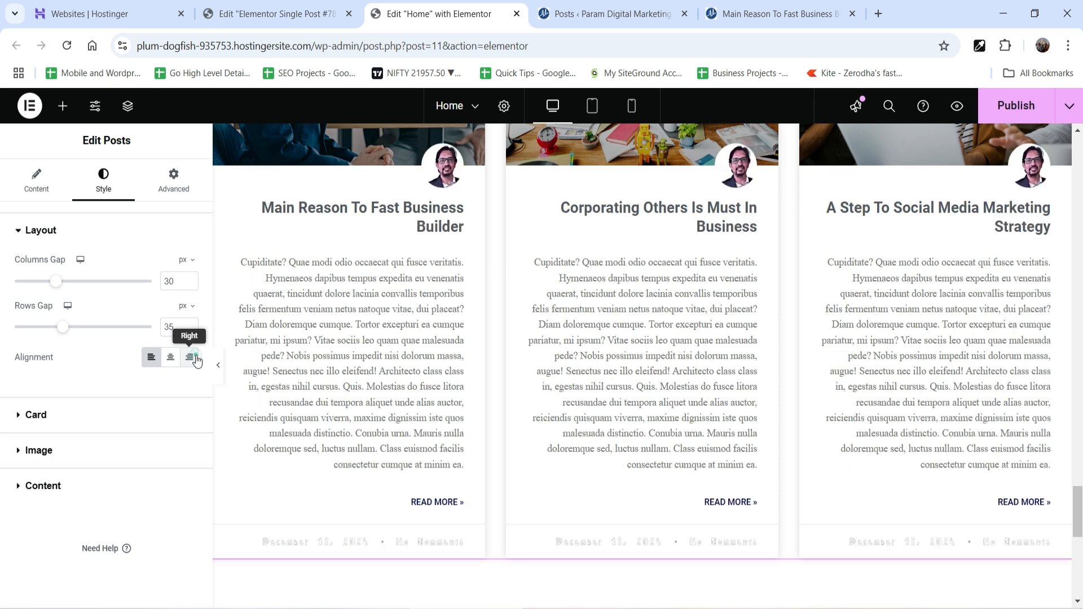
pyautogui.click(152, 361)
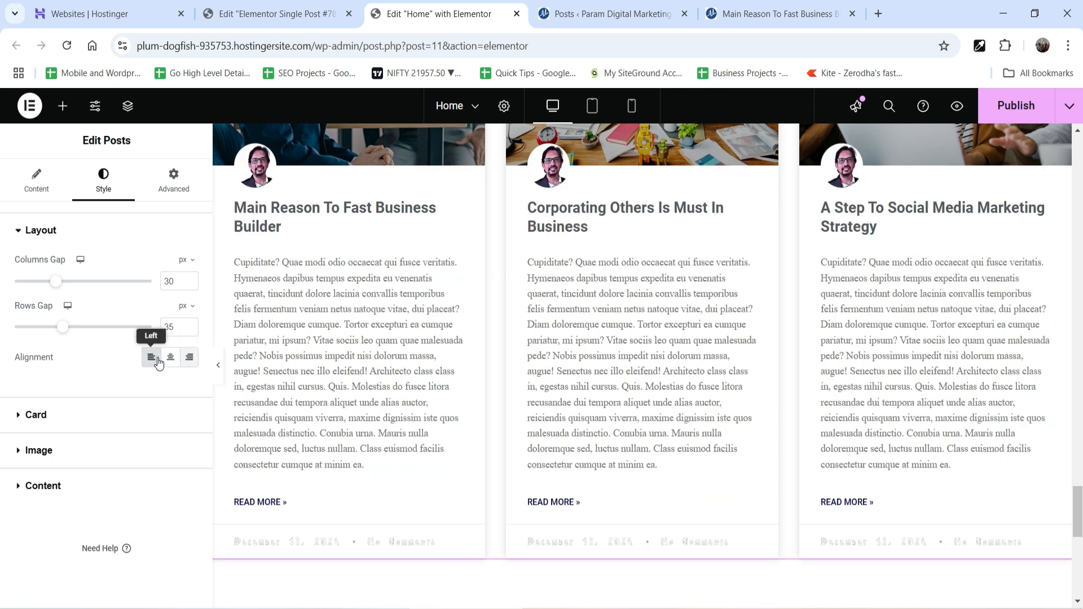
# Give the post cards a red background color
pyautogui.click(59, 415)
pyautogui.scroll(1, 759, 362)
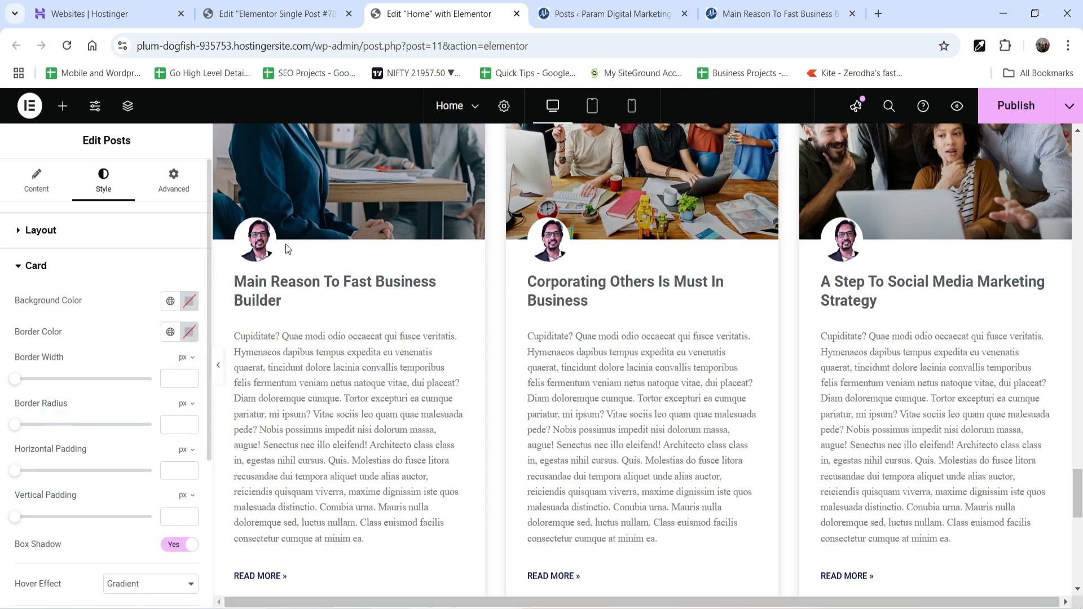
pyautogui.click(189, 300)
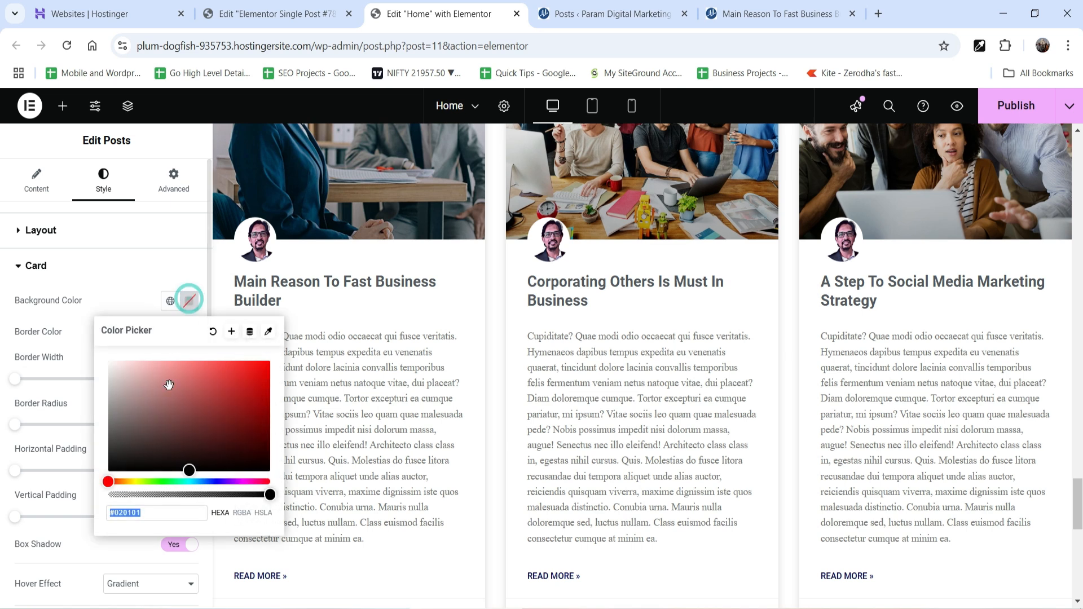
pyautogui.moveTo(193, 477); pyautogui.dragTo(251, 367)
pyautogui.press('Escape')
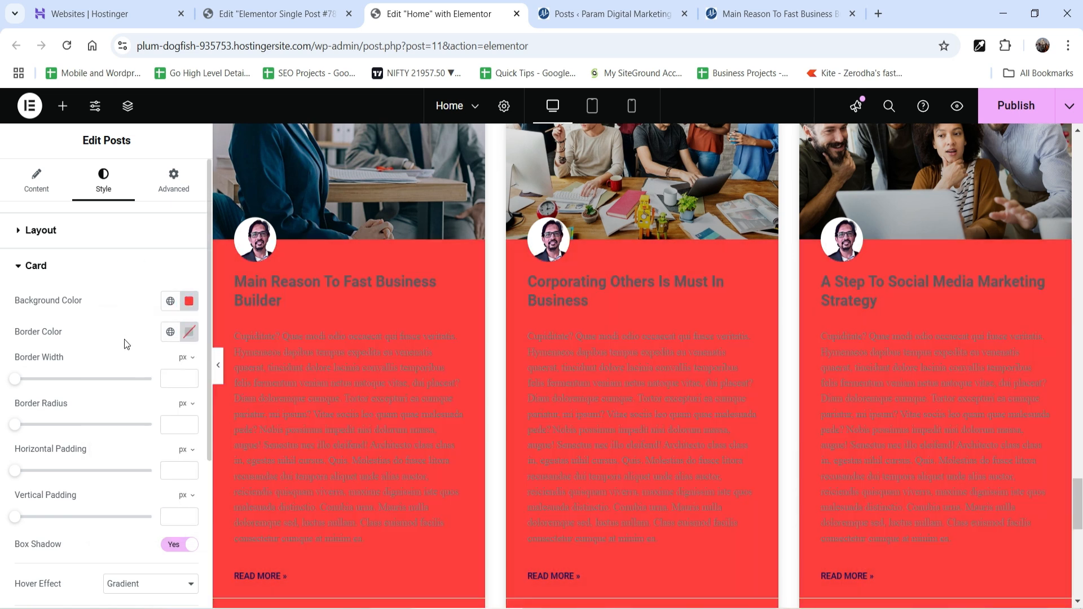
# Set the cards' meta border color to the global Text color, #131111
pyautogui.scroll(-1, 102, 340)
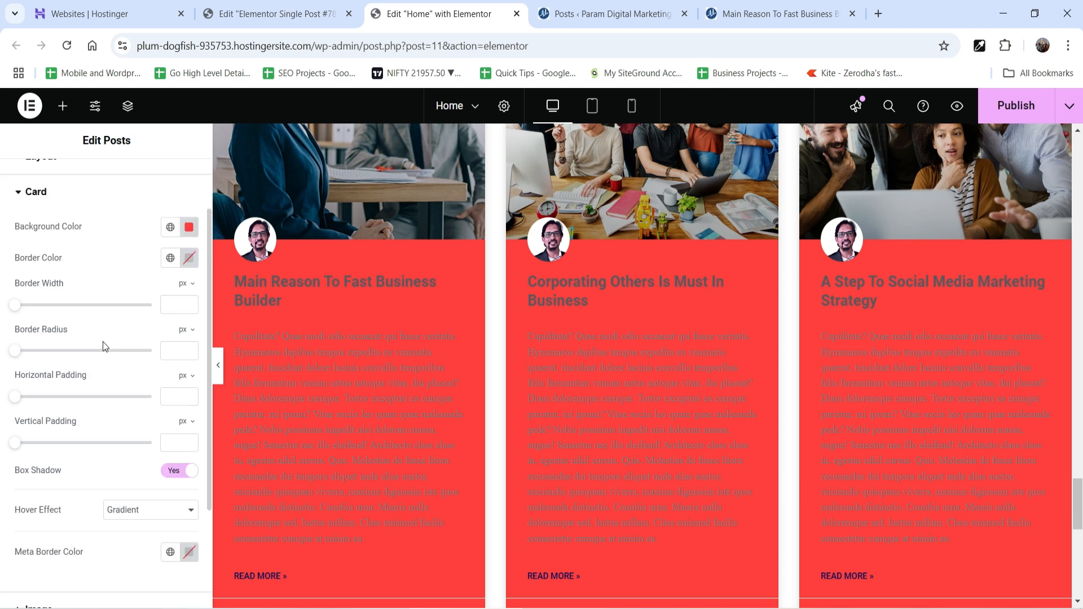
pyautogui.scroll(-1, 79, 459)
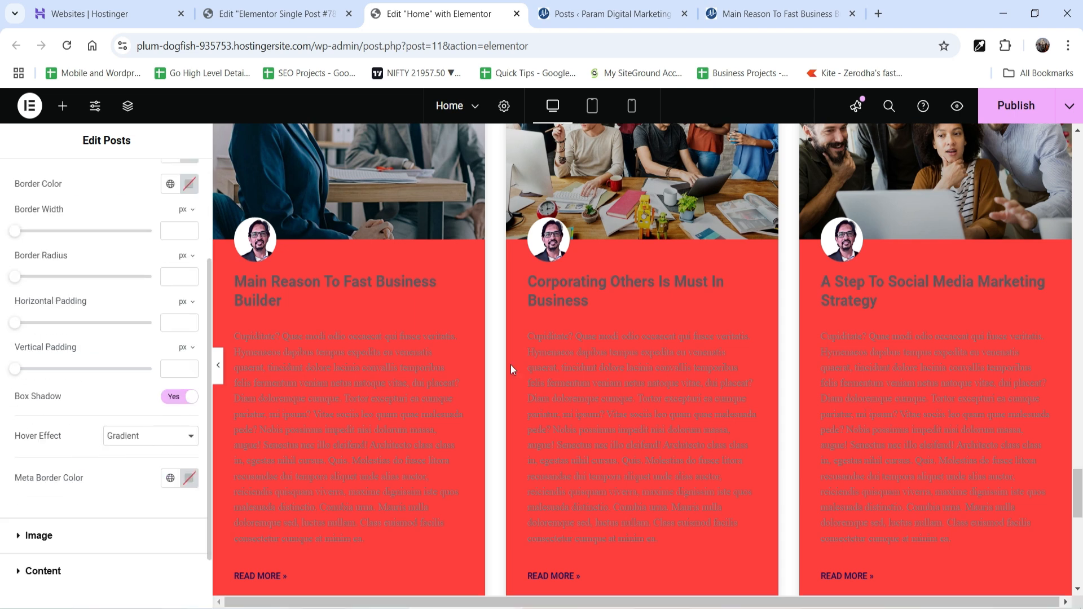
pyautogui.scroll(-2, 511, 369)
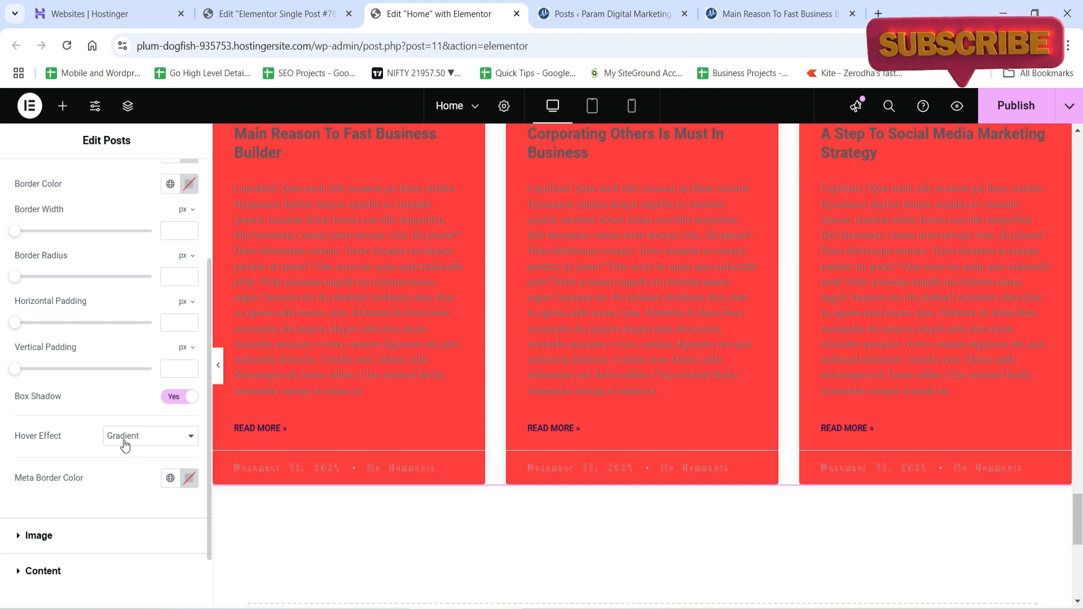
pyautogui.scroll(-1, 89, 422)
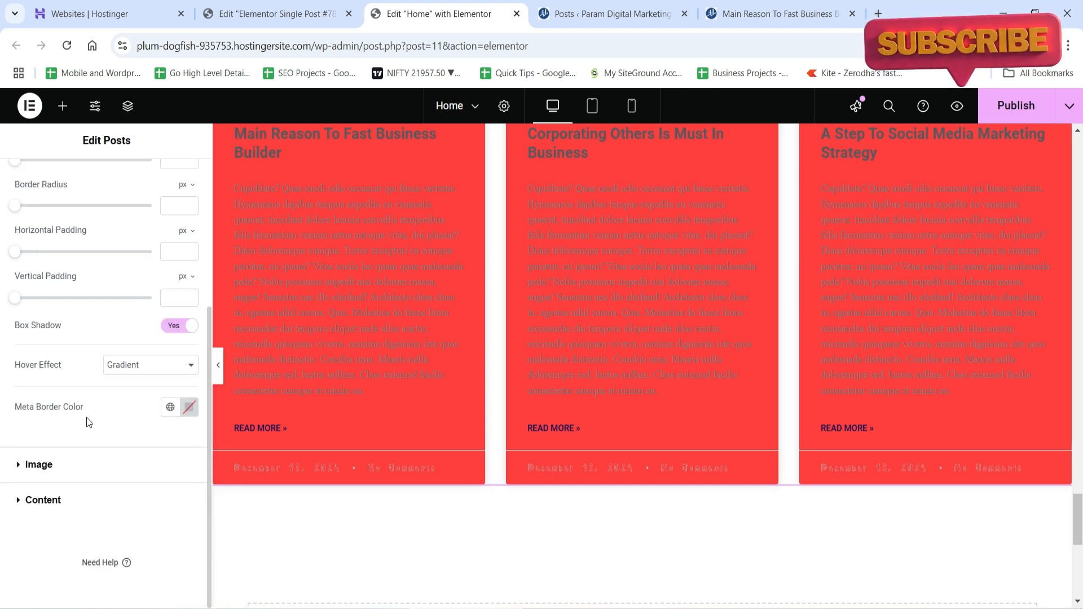
pyautogui.click(162, 413)
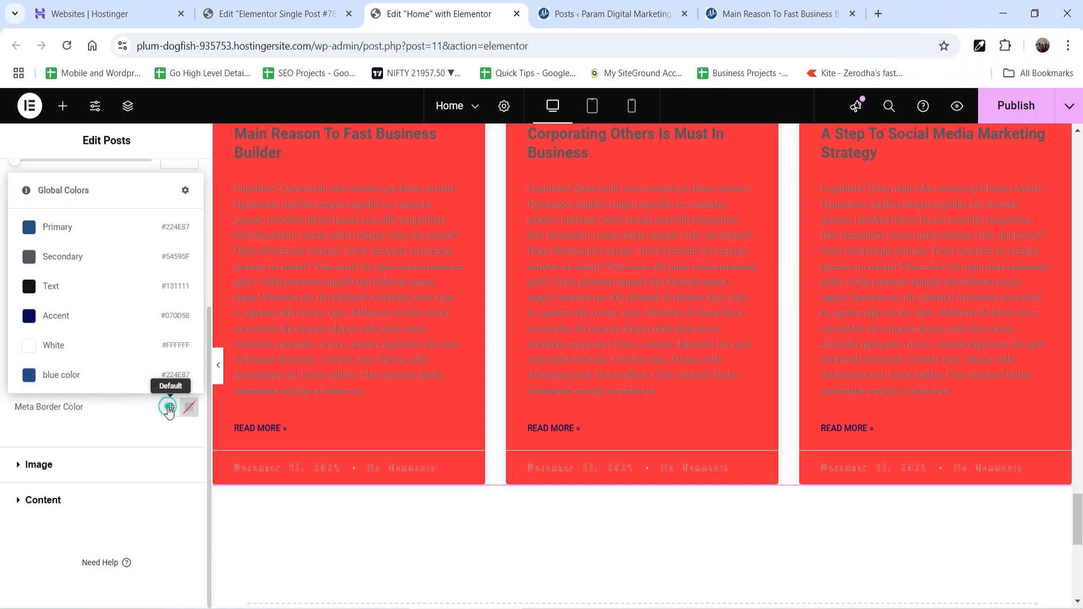
pyautogui.click(69, 292)
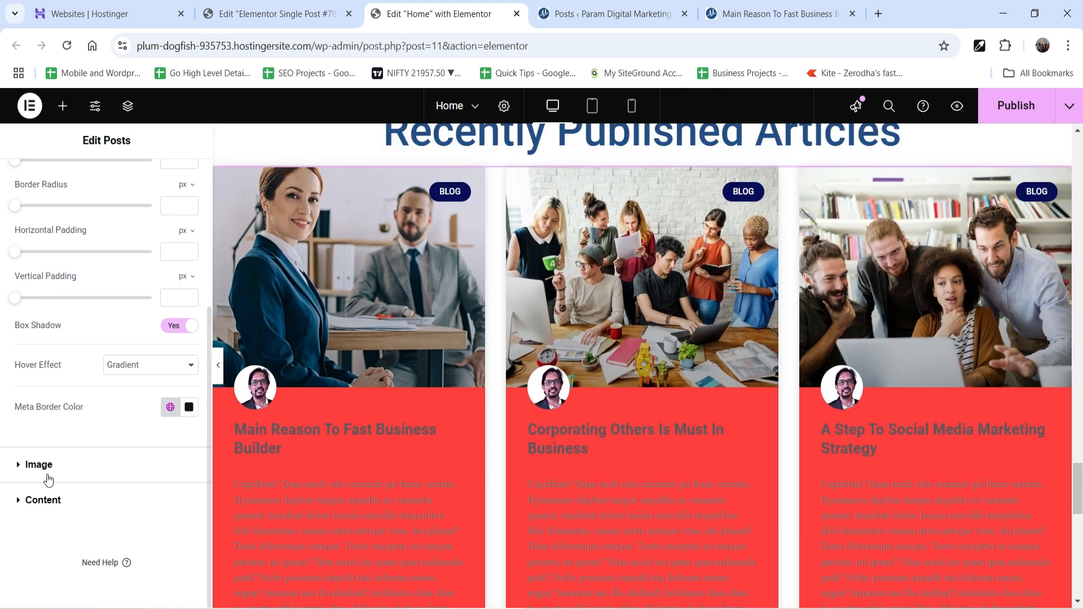
# Set the image spacing of the post cards to 18 px
pyautogui.click(47, 472)
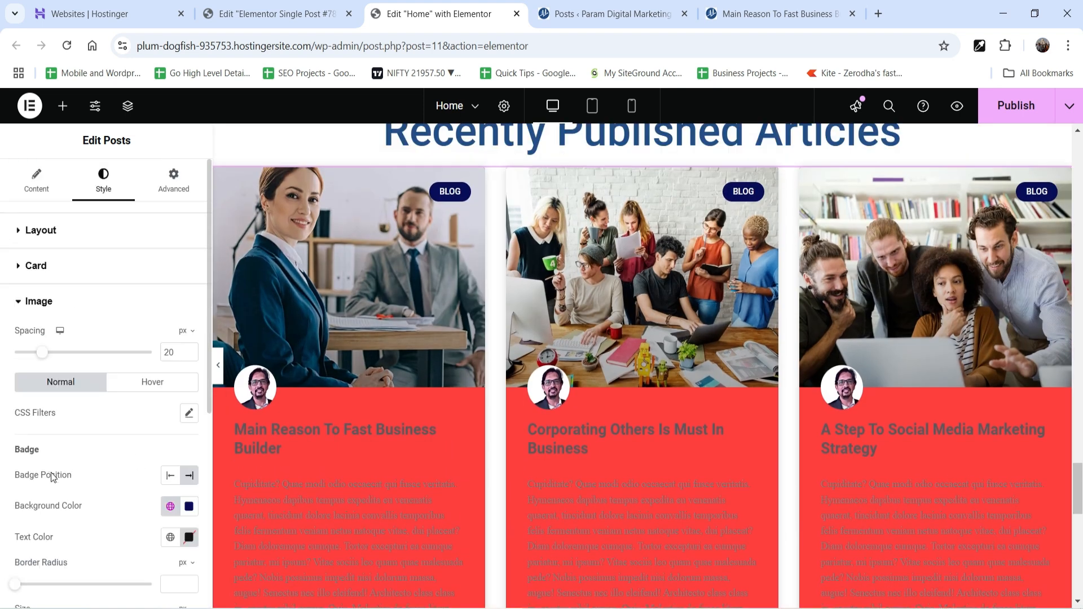
pyautogui.scroll(-1, 106, 383)
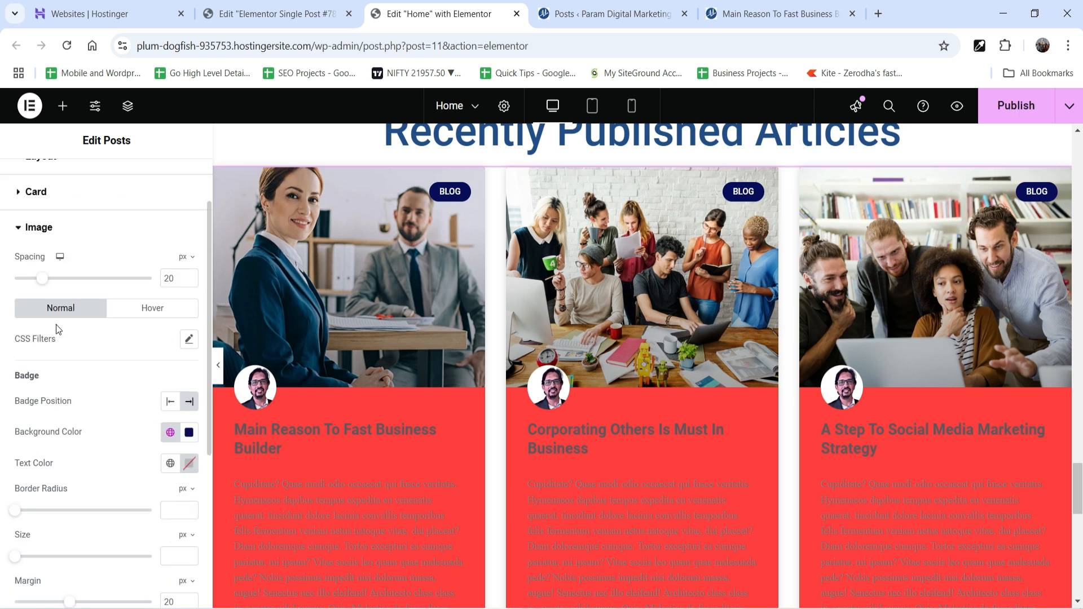
pyautogui.moveTo(44, 282); pyautogui.dragTo(39, 282)
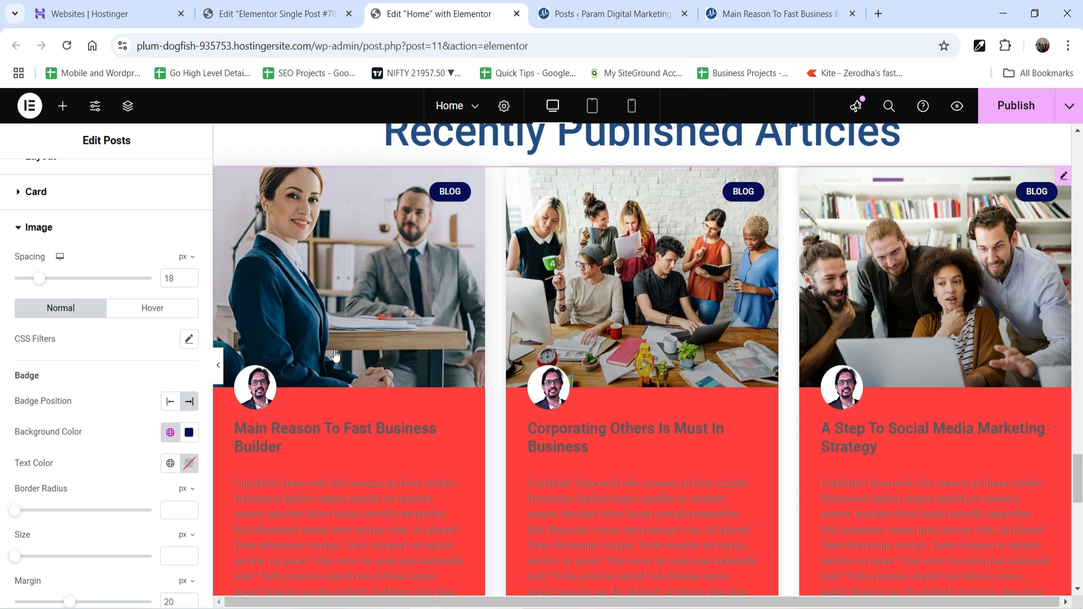
# Try the BLOG badge at the left, keep its position at Right, and set the badge size to 15 px
pyautogui.scroll(-3, 101, 408)
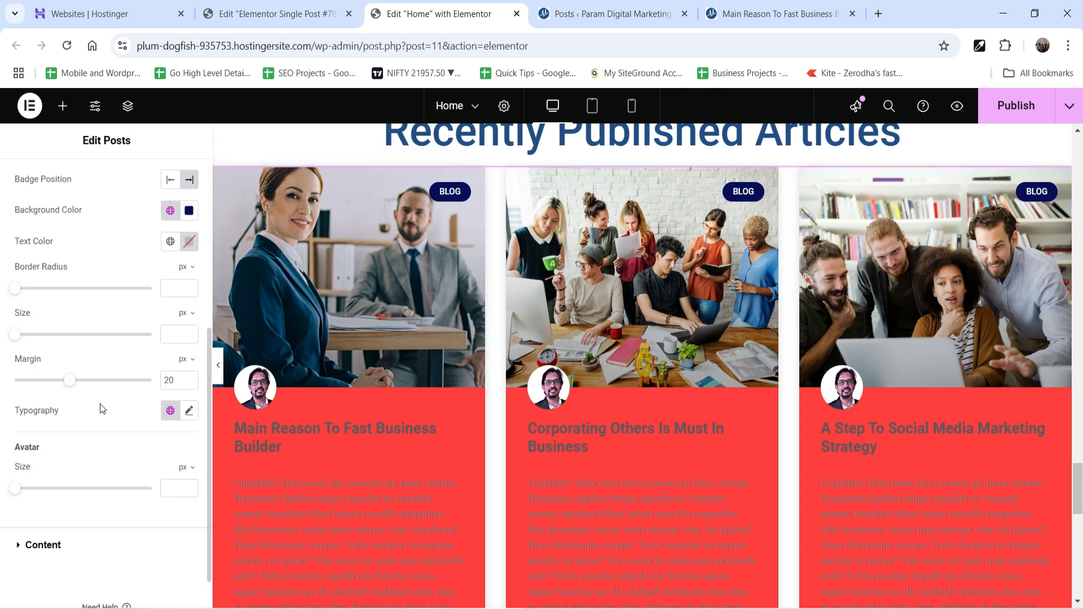
pyautogui.click(170, 189)
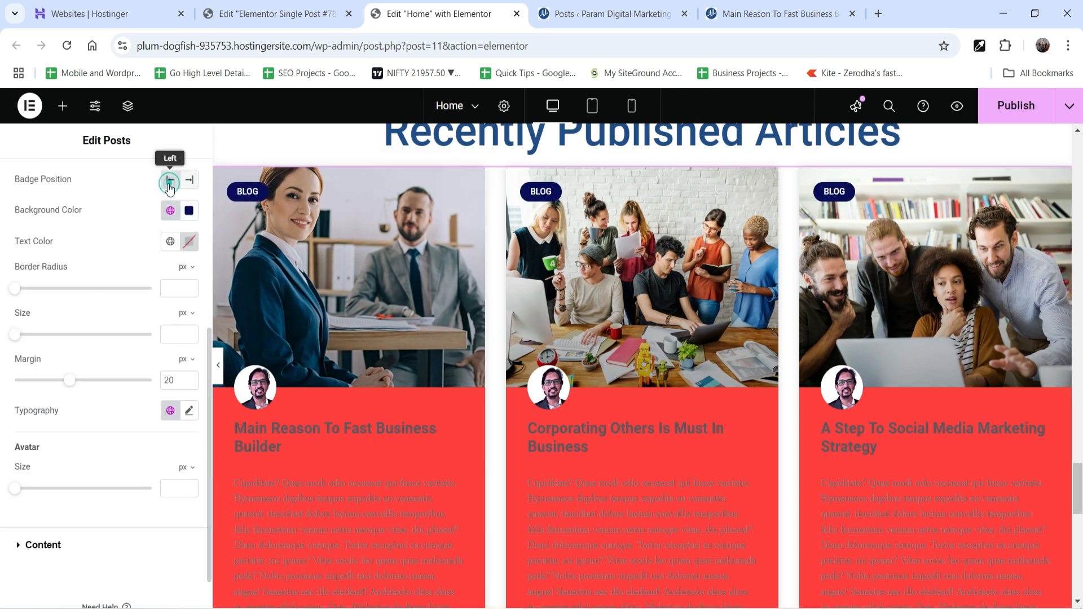
pyautogui.click(189, 180)
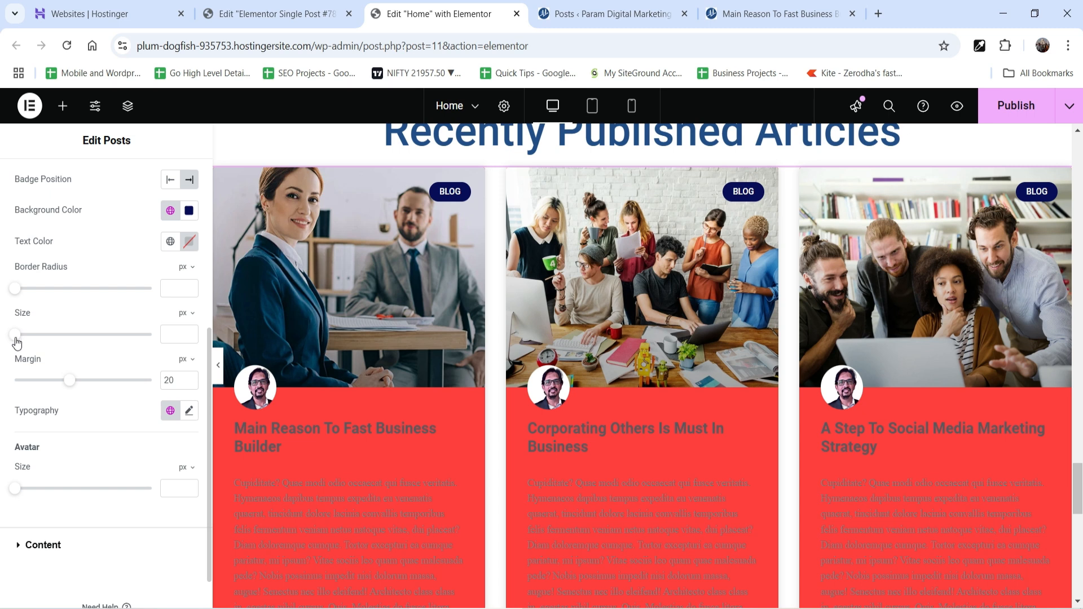
pyautogui.moveTo(16, 342); pyautogui.dragTo(46, 344)
pyautogui.scroll(-1, 78, 436)
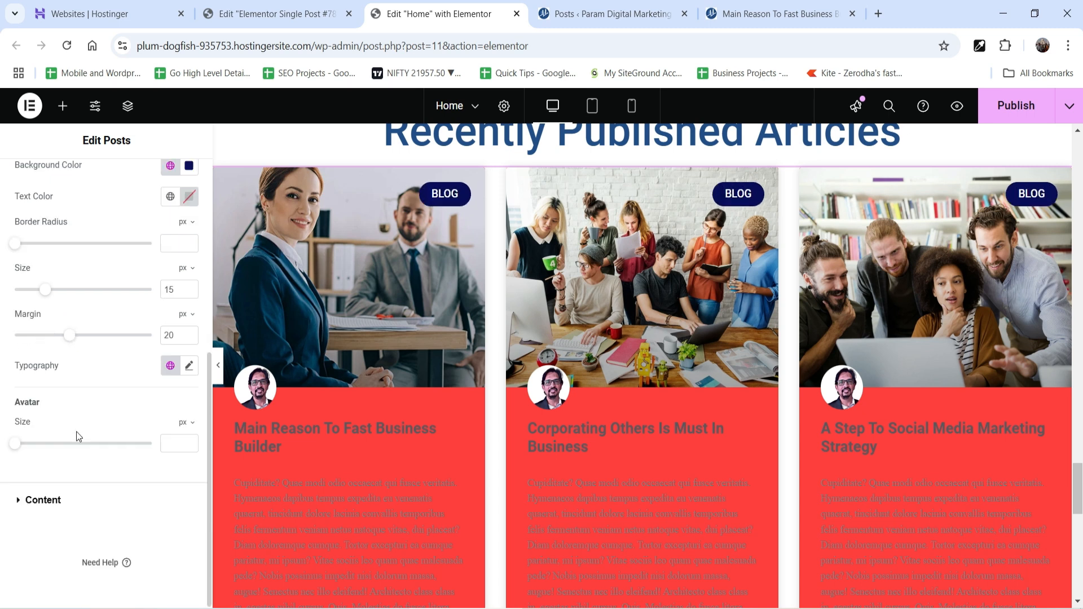
# Set the post title color on the cards to the global White color
pyautogui.click(69, 505)
pyautogui.scroll(-3, 138, 242)
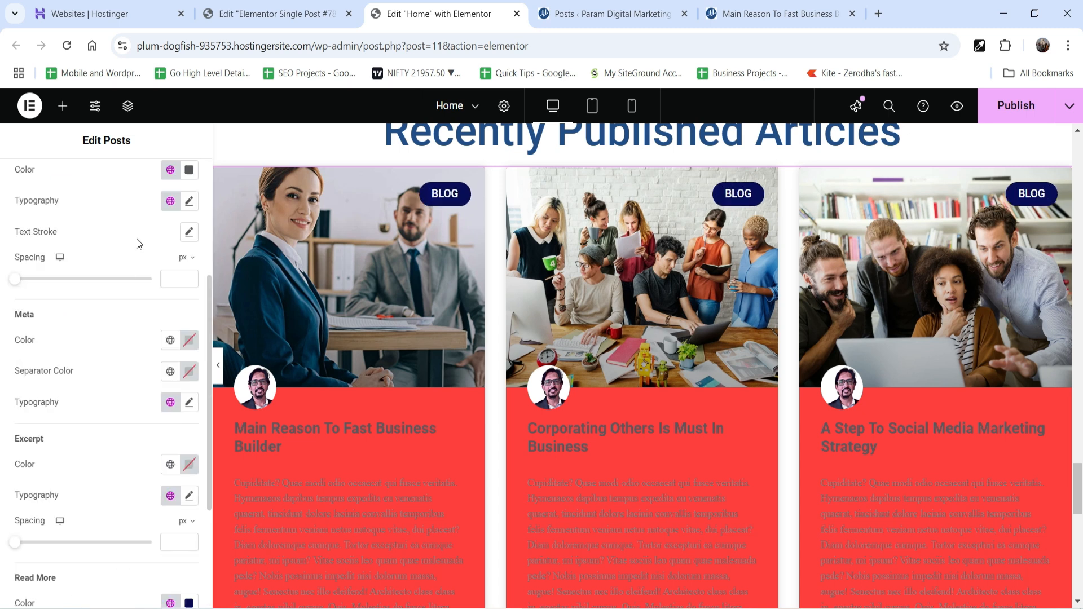
pyautogui.scroll(1, 146, 277)
pyautogui.click(169, 243)
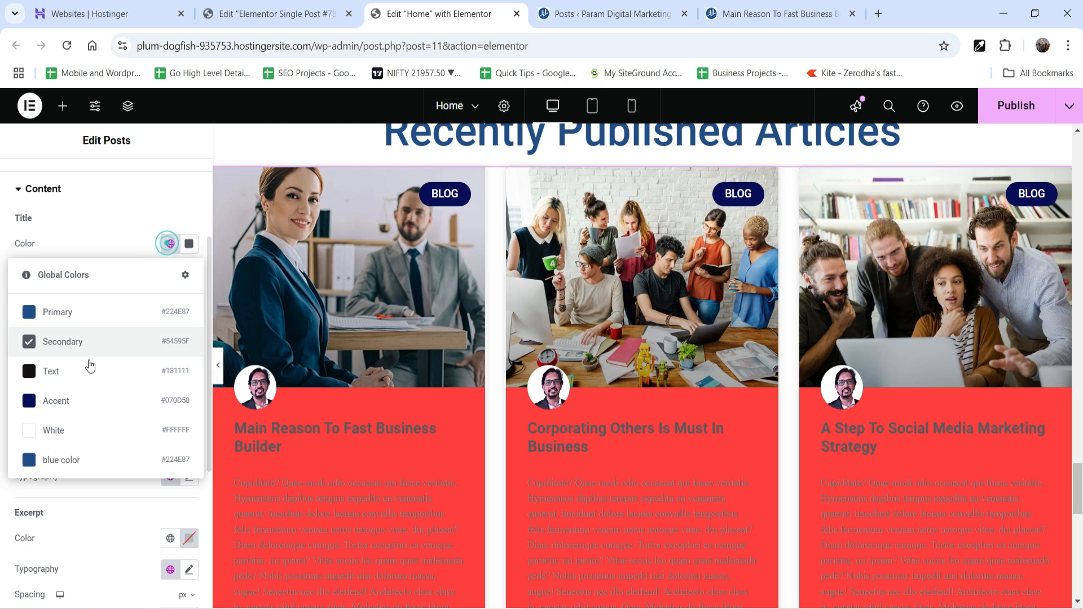
pyautogui.click(68, 426)
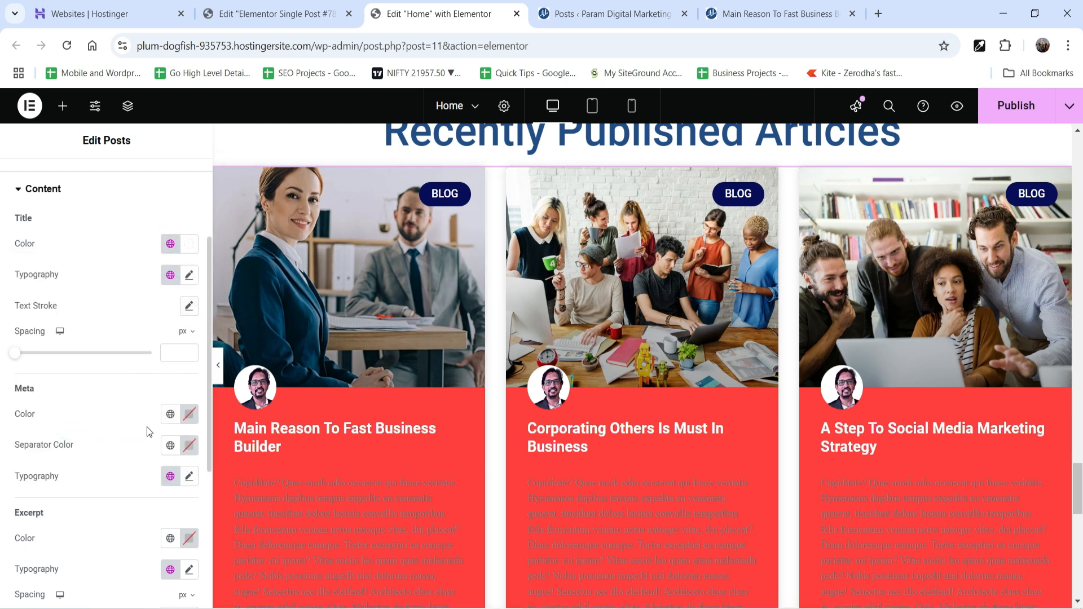
# Set the cards' meta text color to global White and its font family to Roboto Slab
pyautogui.scroll(-1, 156, 338)
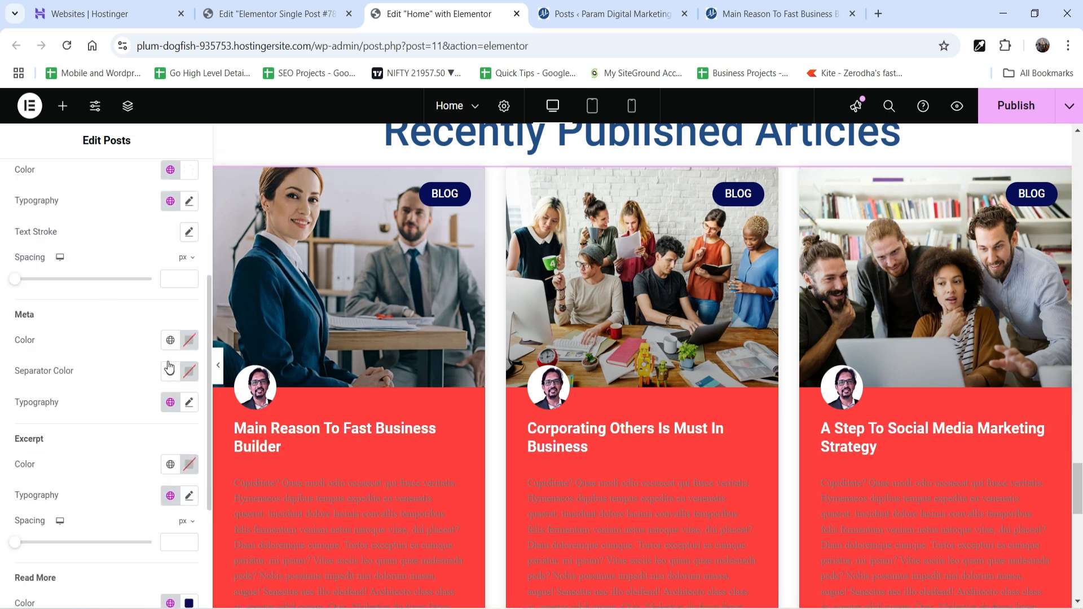
pyautogui.scroll(-1, 169, 338)
pyautogui.scroll(-5, 395, 429)
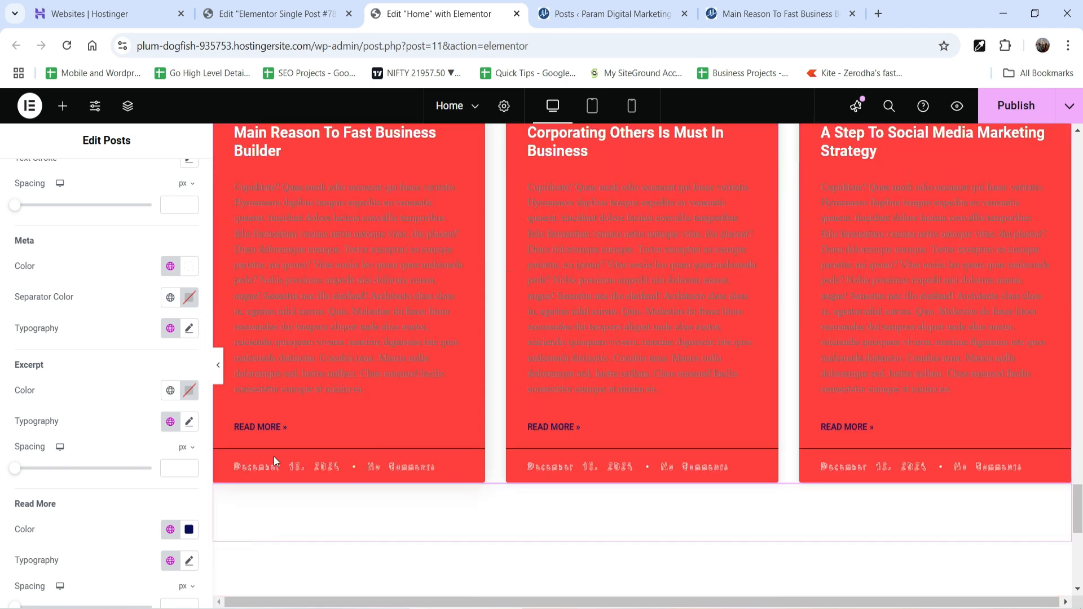
pyautogui.click(190, 328)
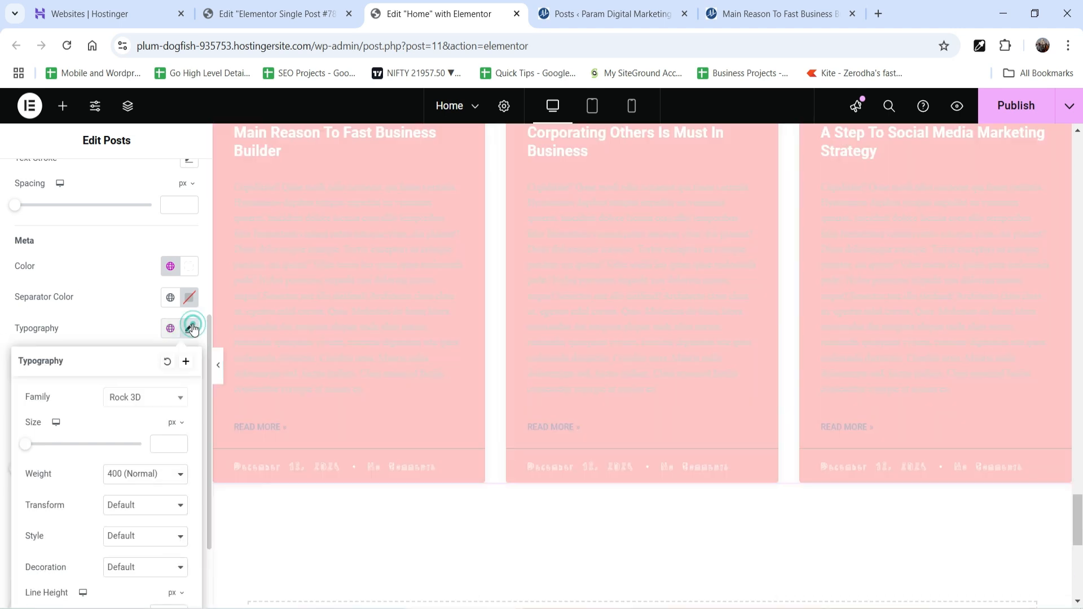
pyautogui.click(140, 398)
pyautogui.click(138, 441)
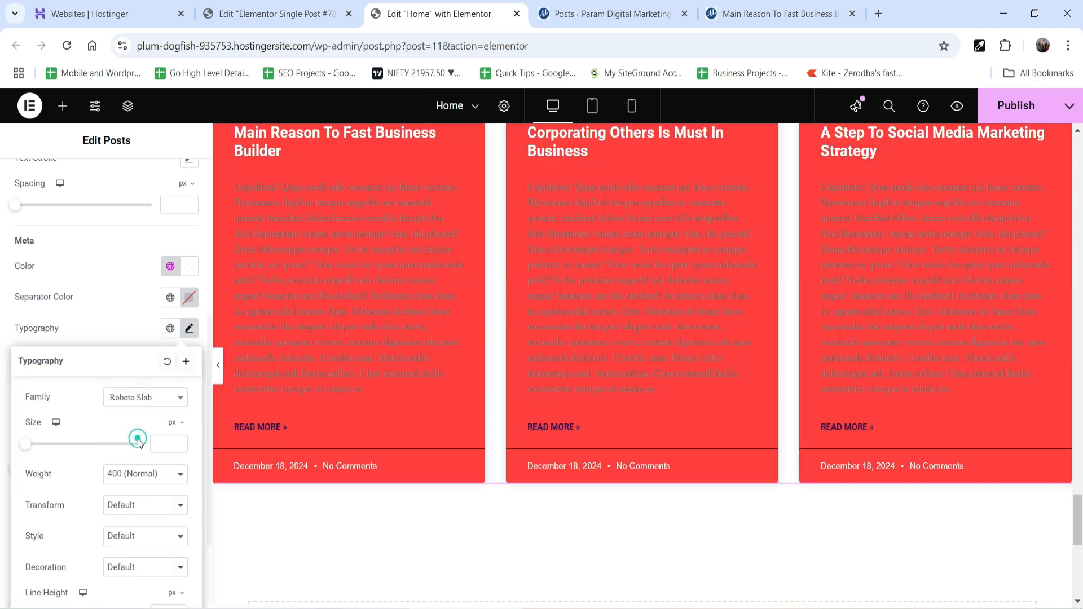
pyautogui.click(108, 326)
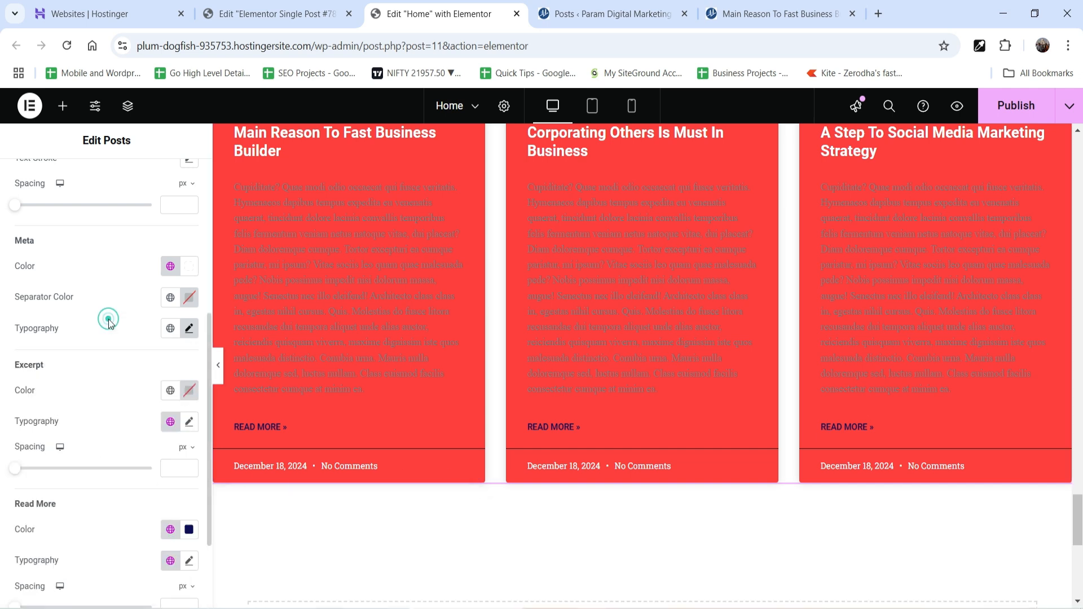
# Set the excerpt text color to global White and the Read More link's font size to 23 px
pyautogui.click(171, 390)
pyautogui.click(79, 328)
pyautogui.scroll(-2, 87, 366)
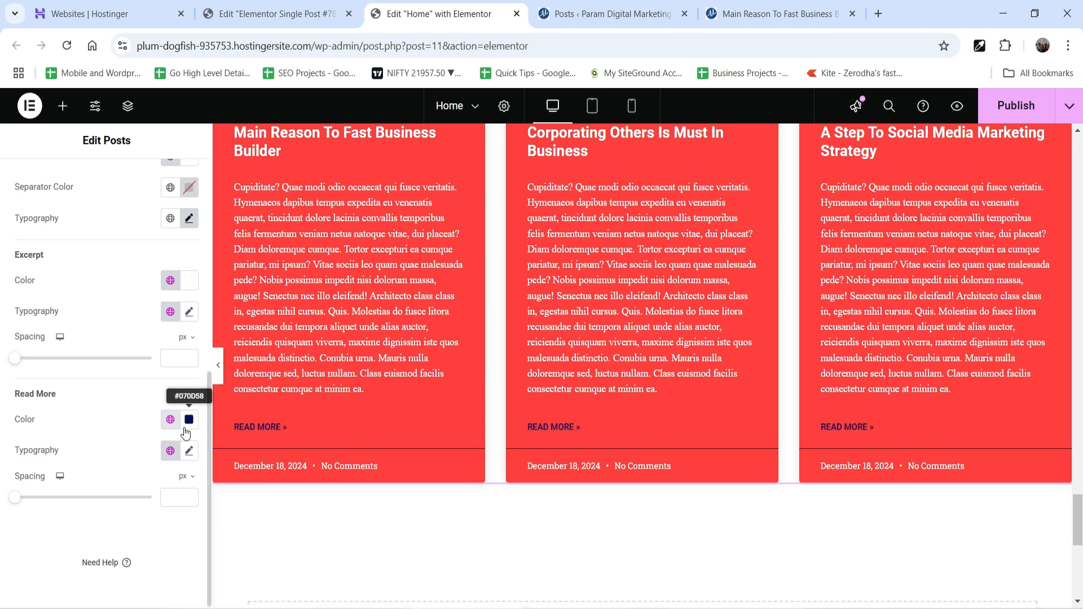
pyautogui.click(189, 450)
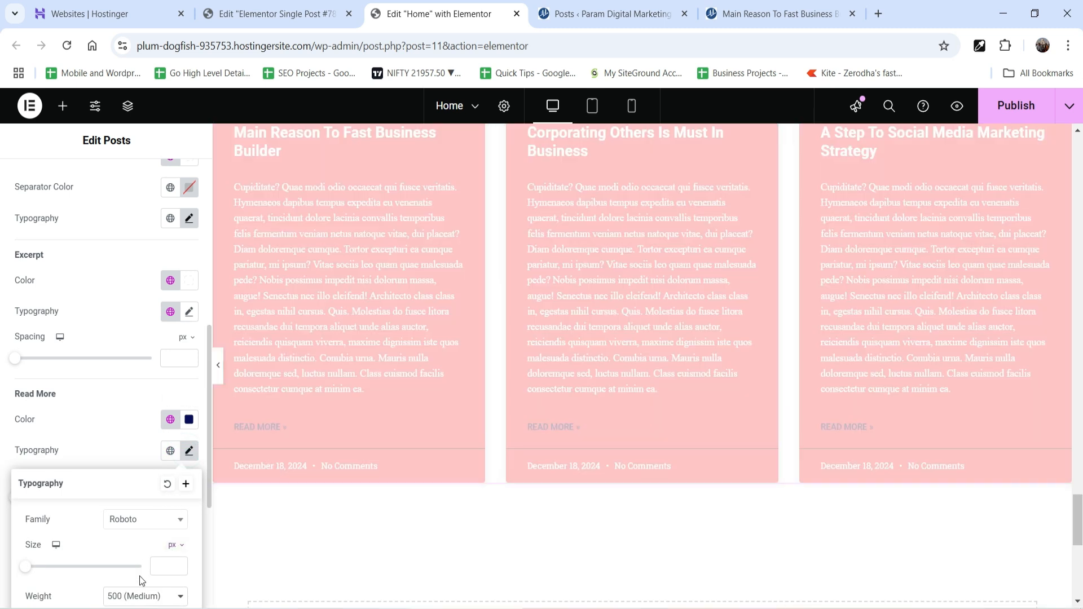
pyautogui.click(165, 566)
pyautogui.write('23')
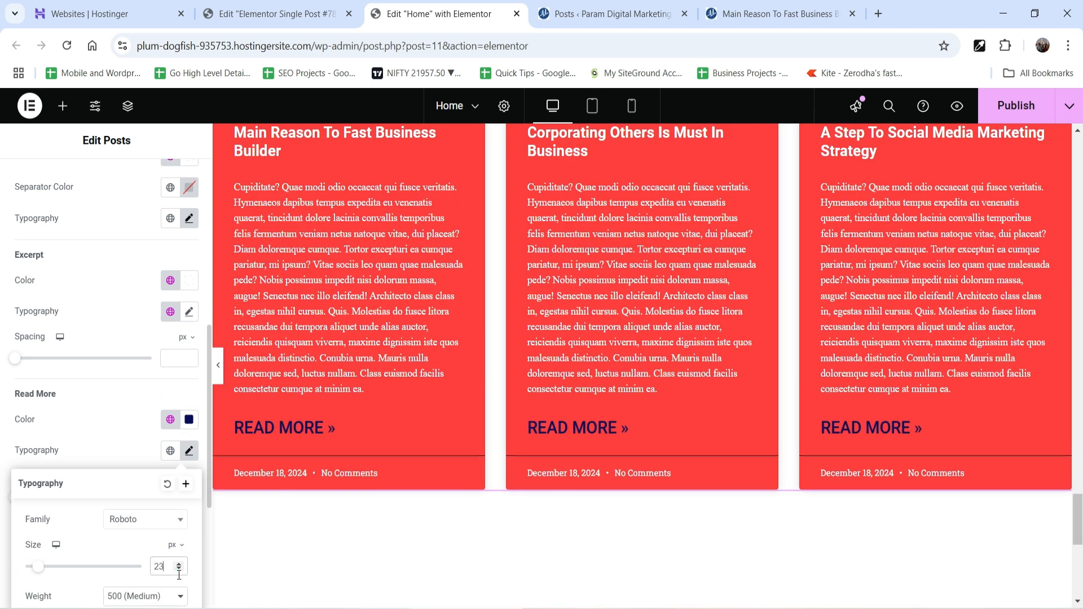
# Color the Read More link light yellow and view the styled article cards with the editing panel hidden
pyautogui.click(169, 419)
pyautogui.click(192, 421)
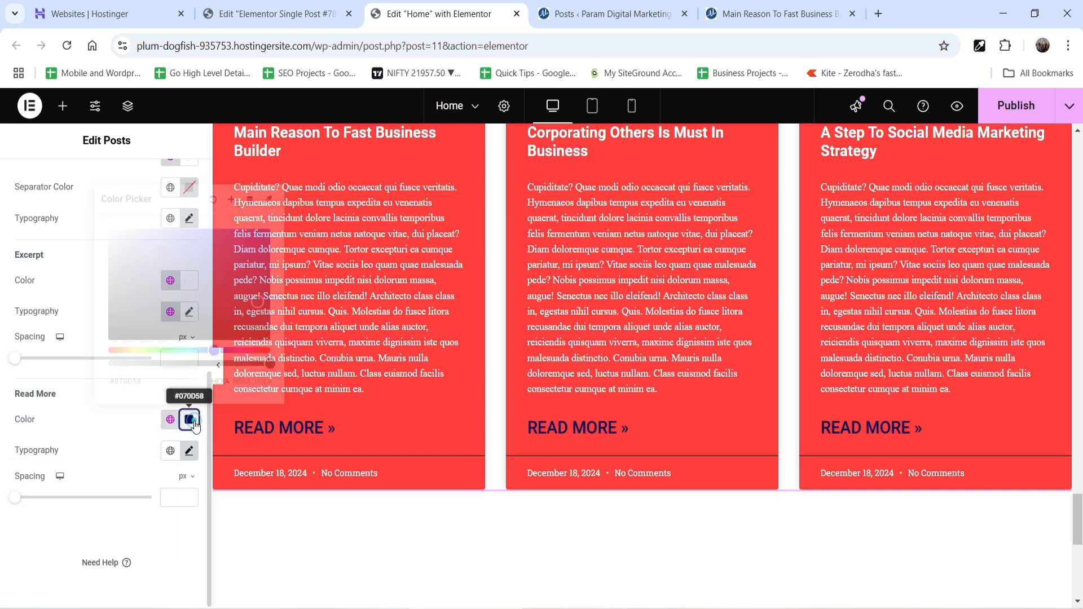
pyautogui.click(135, 350)
pyautogui.click(218, 234)
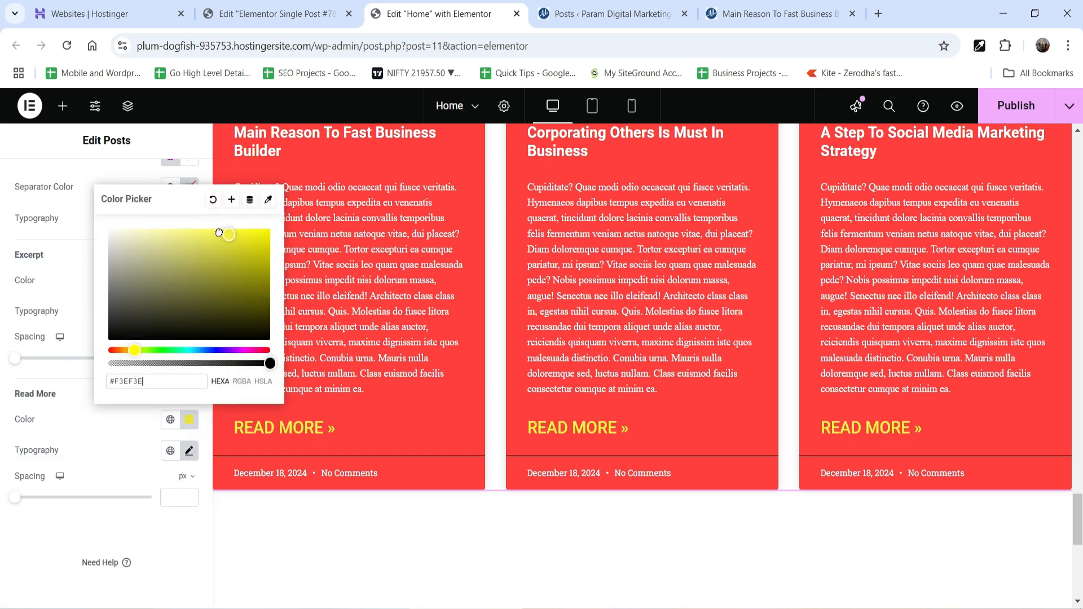
pyautogui.moveTo(218, 235); pyautogui.dragTo(207, 228)
pyautogui.click(231, 372)
pyautogui.click(217, 365)
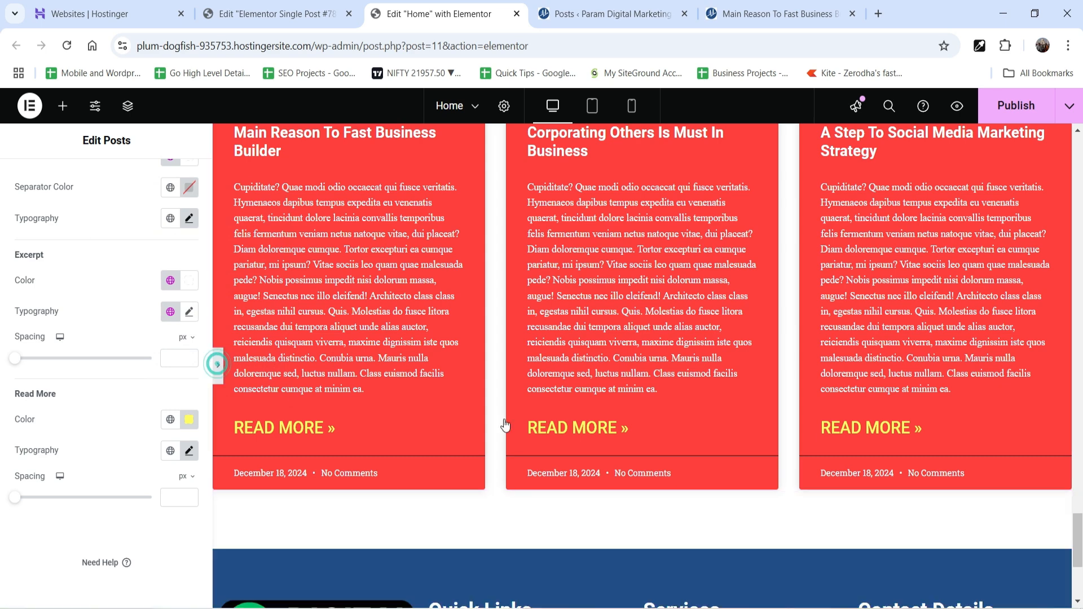
pyautogui.scroll(6, 1015, 426)
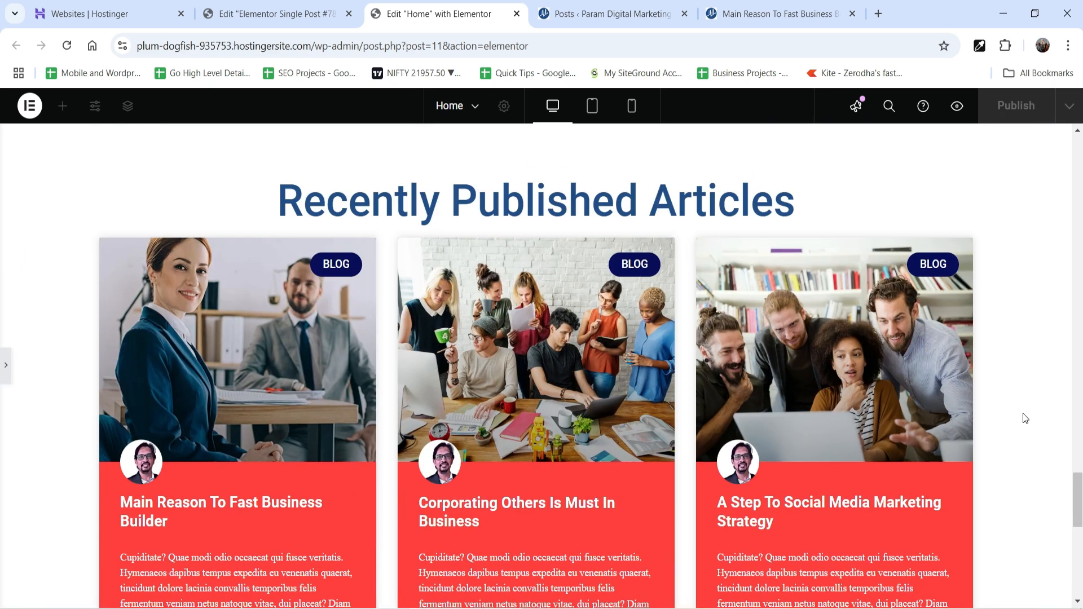
# Look over the article cards, restore the editing panel and publish the updated Home page
pyautogui.scroll(-3, 996, 374)
pyautogui.scroll(5, 996, 373)
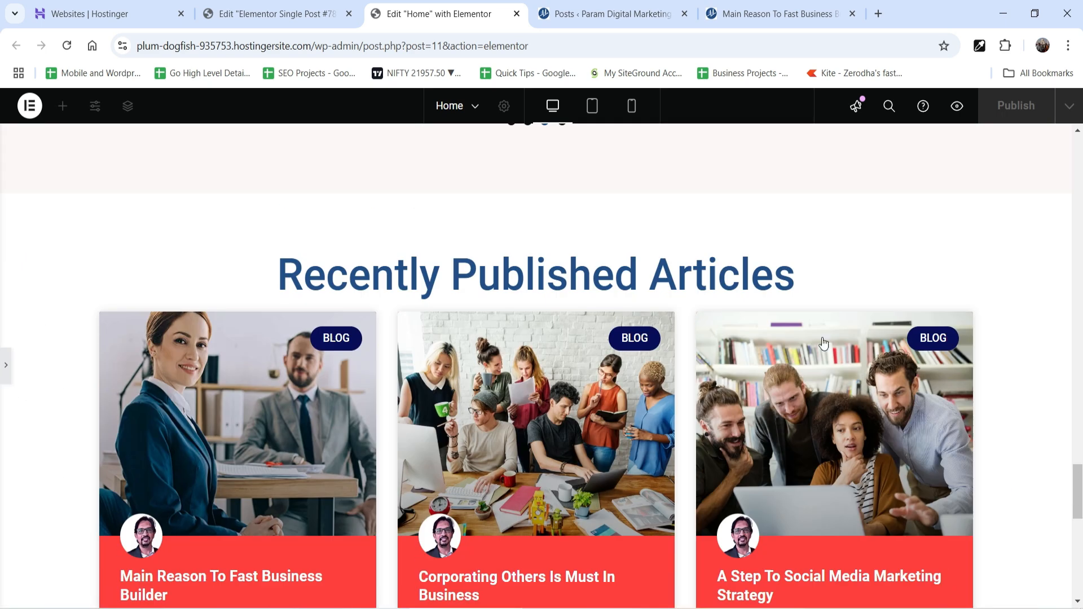
pyautogui.click(5, 365)
pyautogui.scroll(-5, 1064, 286)
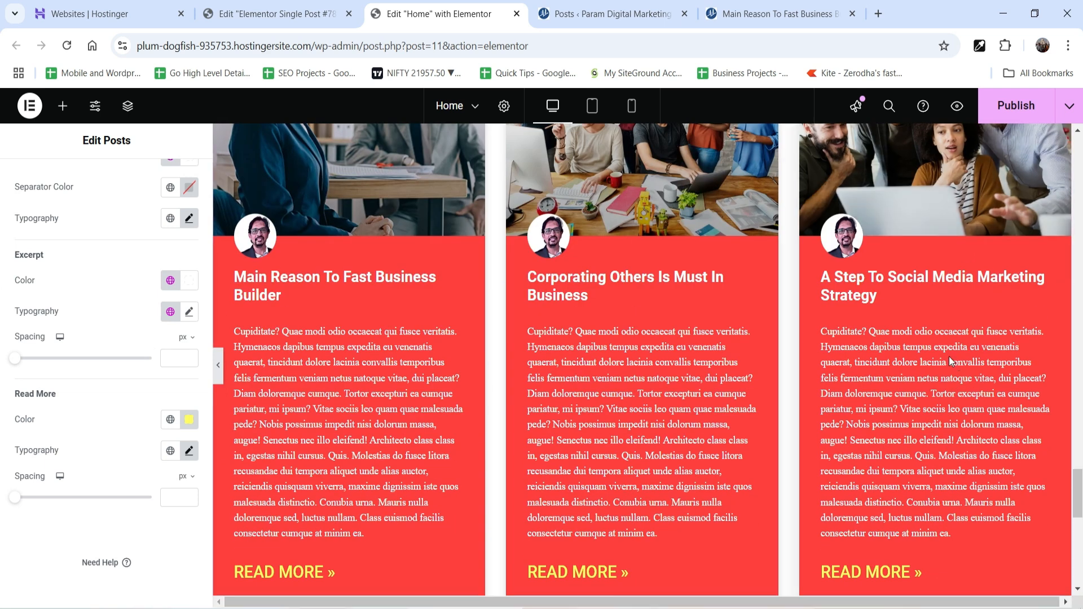
pyautogui.click(1021, 121)
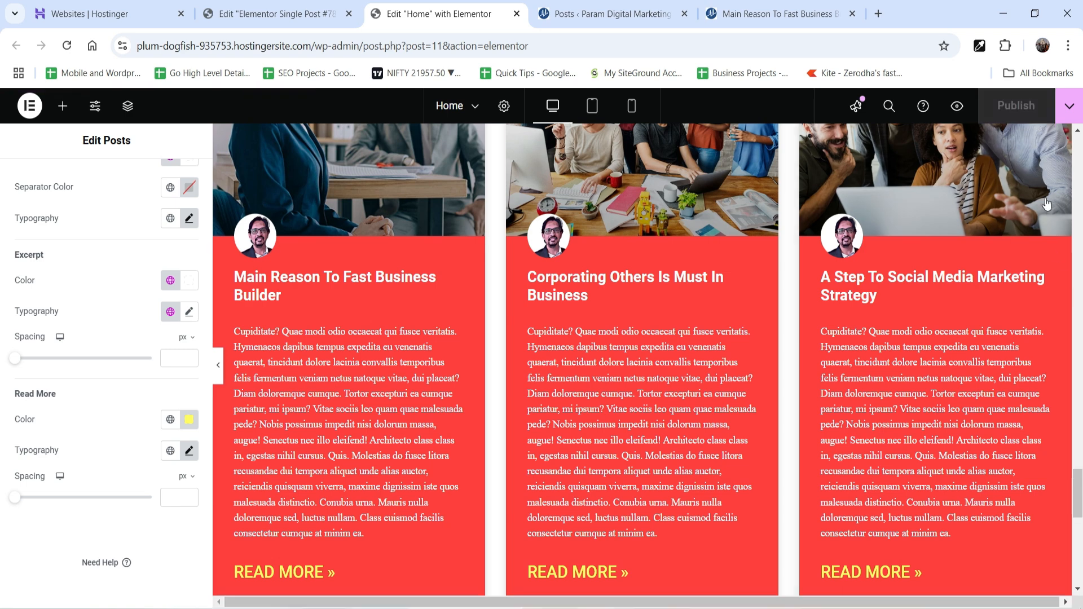
# Open the published Home page and examine the article cards in its Recently Published Articles section
pyautogui.click(1068, 106)
pyautogui.click(956, 218)
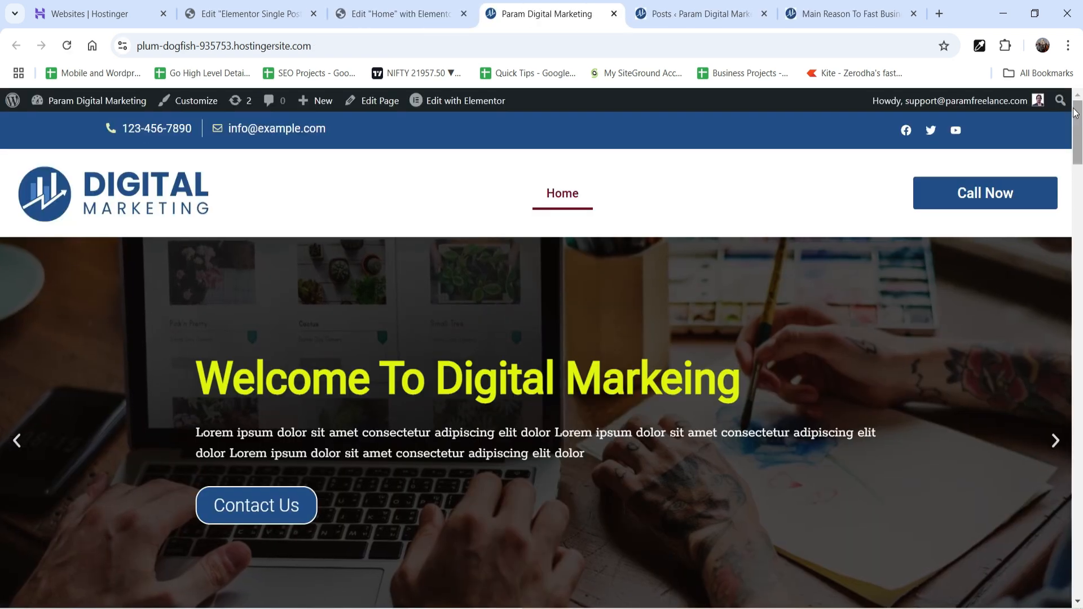
pyautogui.moveTo(1078, 117); pyautogui.dragTo(1082, 526)
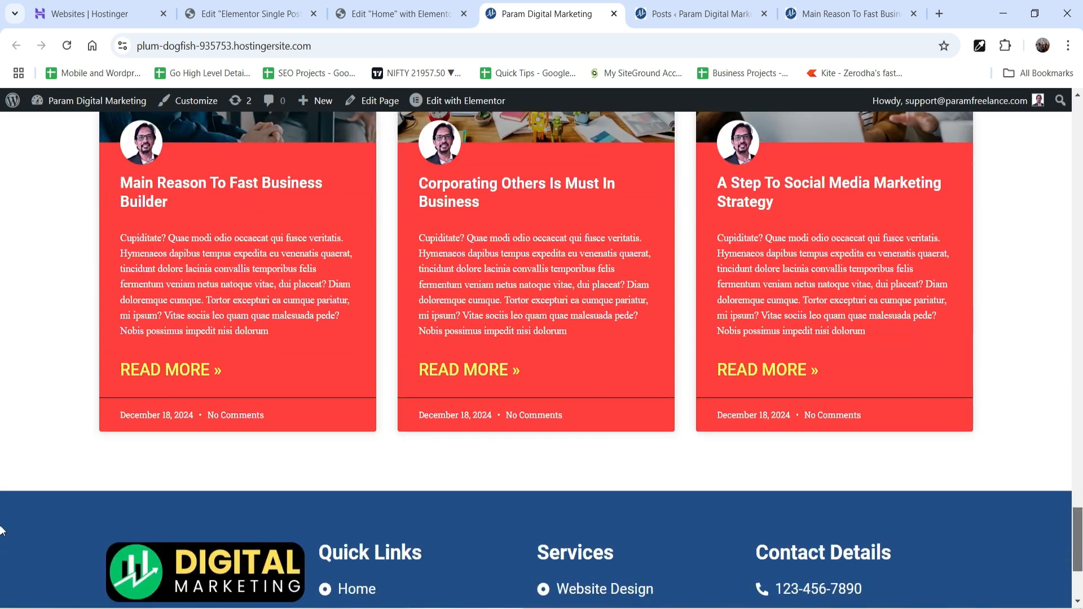
pyautogui.scroll(7, 3, 496)
pyautogui.scroll(-5, 1025, 346)
pyautogui.scroll(3, 1025, 348)
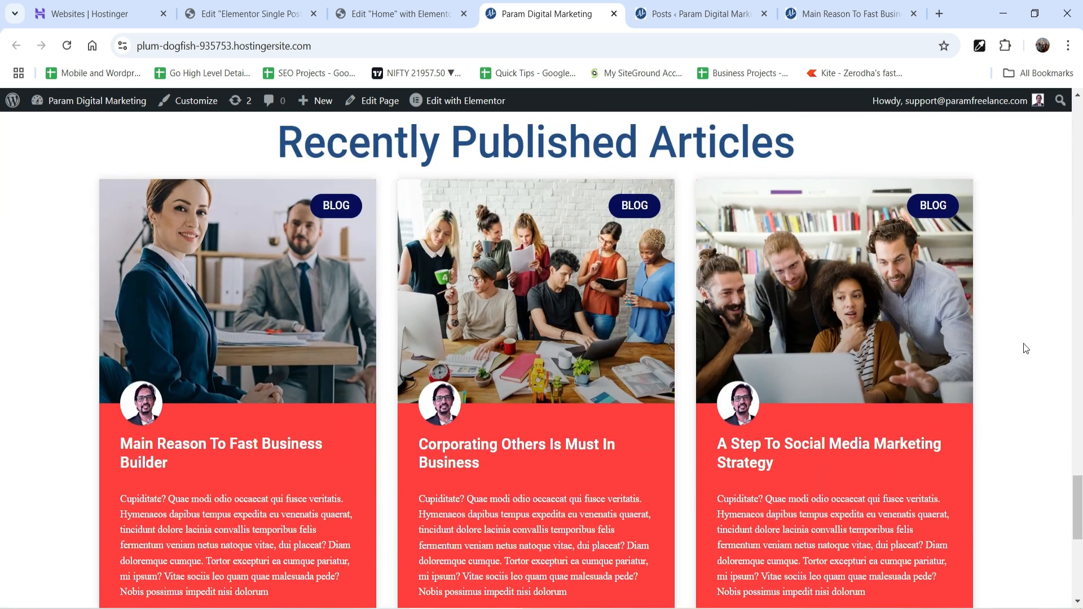
pyautogui.scroll(-1, 1025, 348)
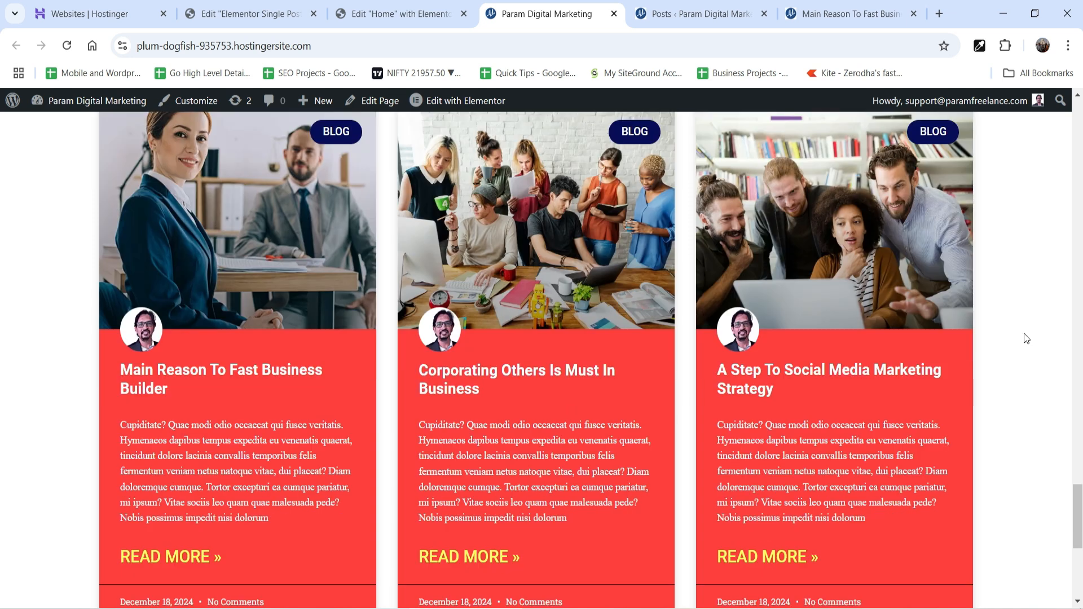